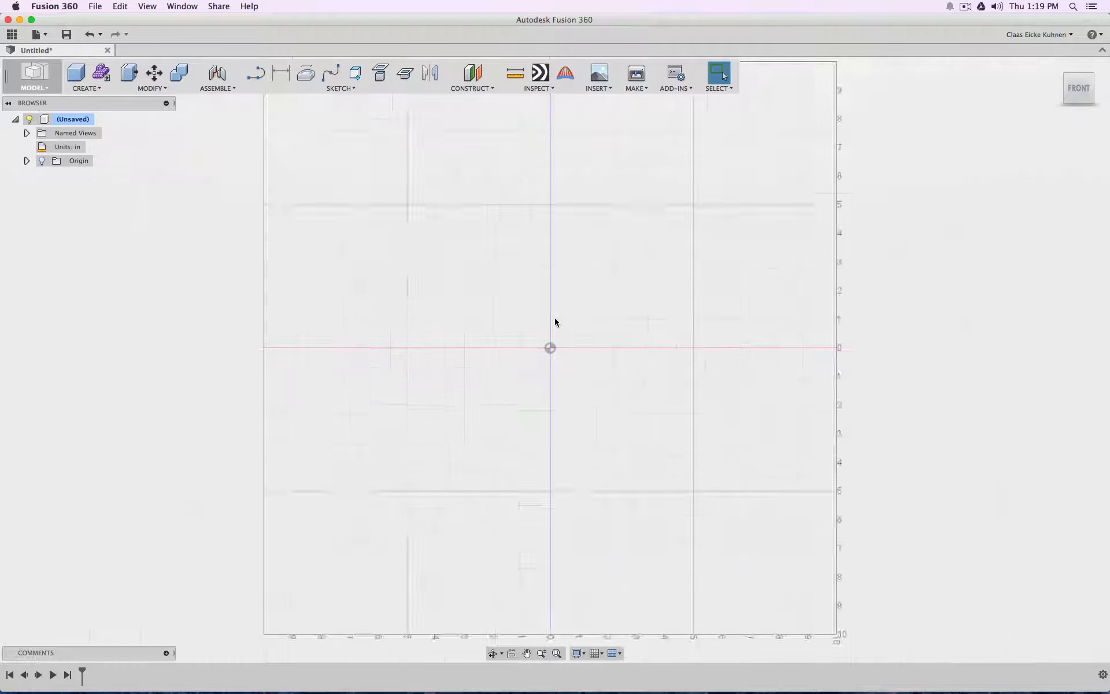
# Step: On the front plane, sketch a short horizontal line about 15 in above the origin and a short vertical line about 25 in to its left
pyautogui.scroll(3, 554, 318)
pyautogui.moveTo(600, 296); pyautogui.dragTo(554, 321, button='middle')
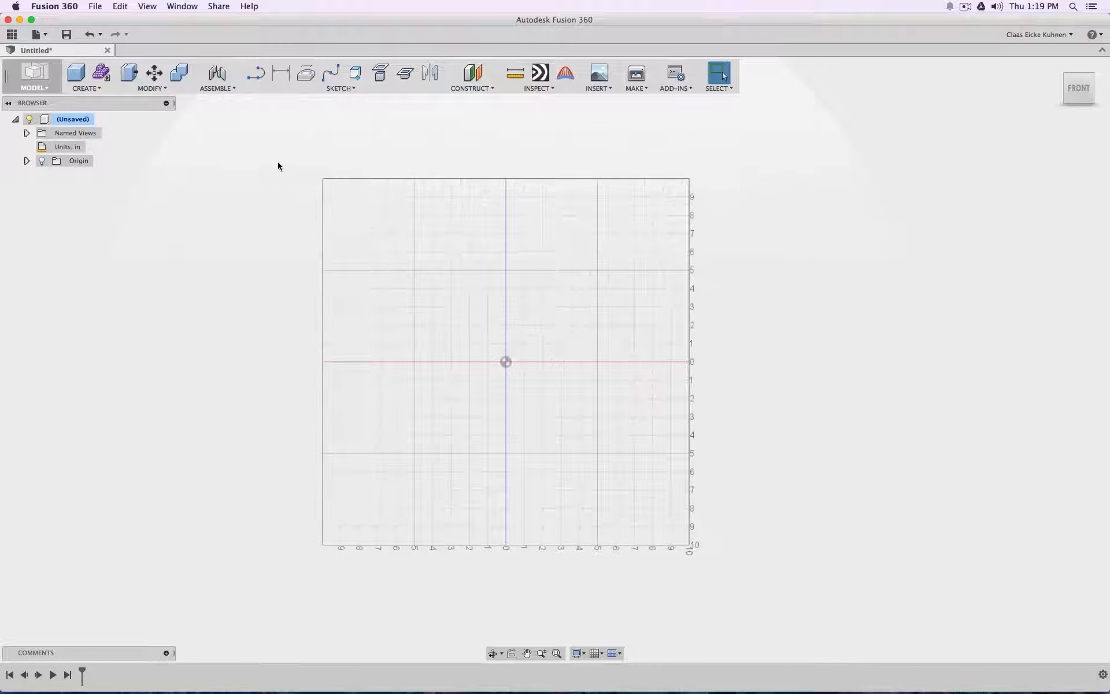
pyautogui.click(257, 74)
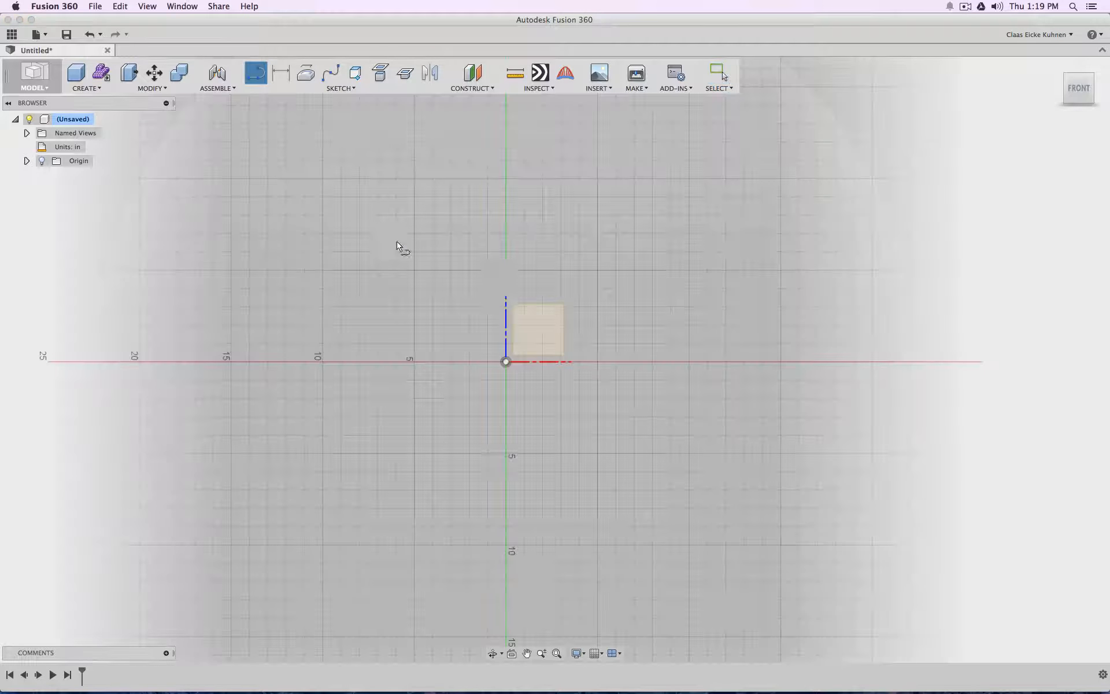
pyautogui.click(548, 321)
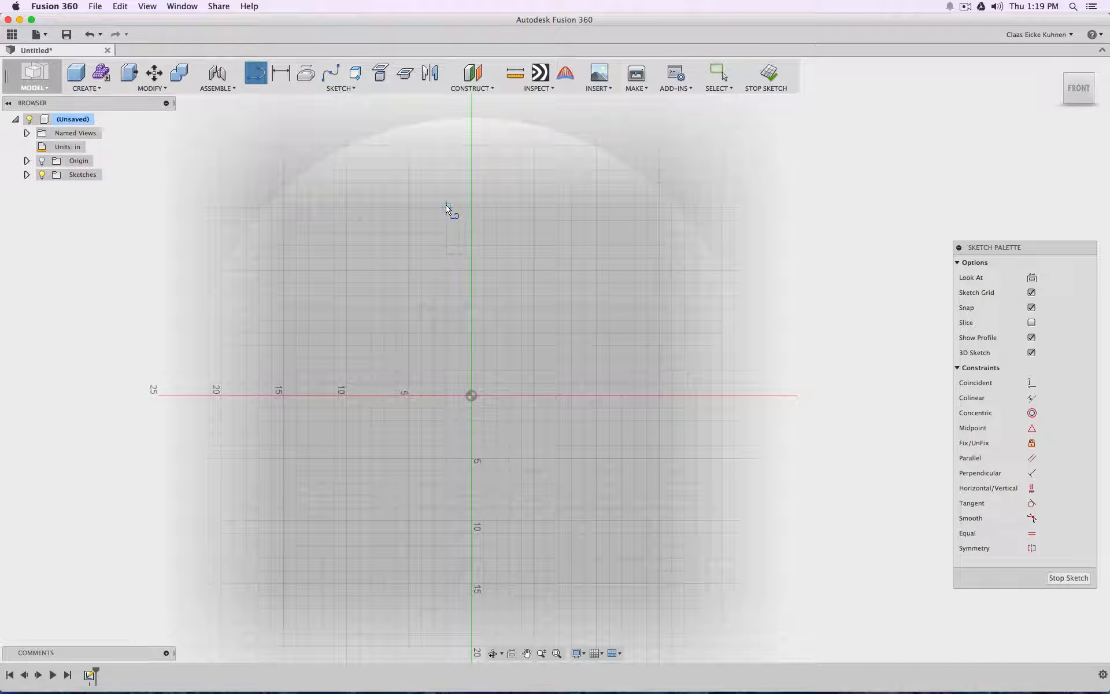
pyautogui.click(446, 208)
pyautogui.doubleClick(534, 208)
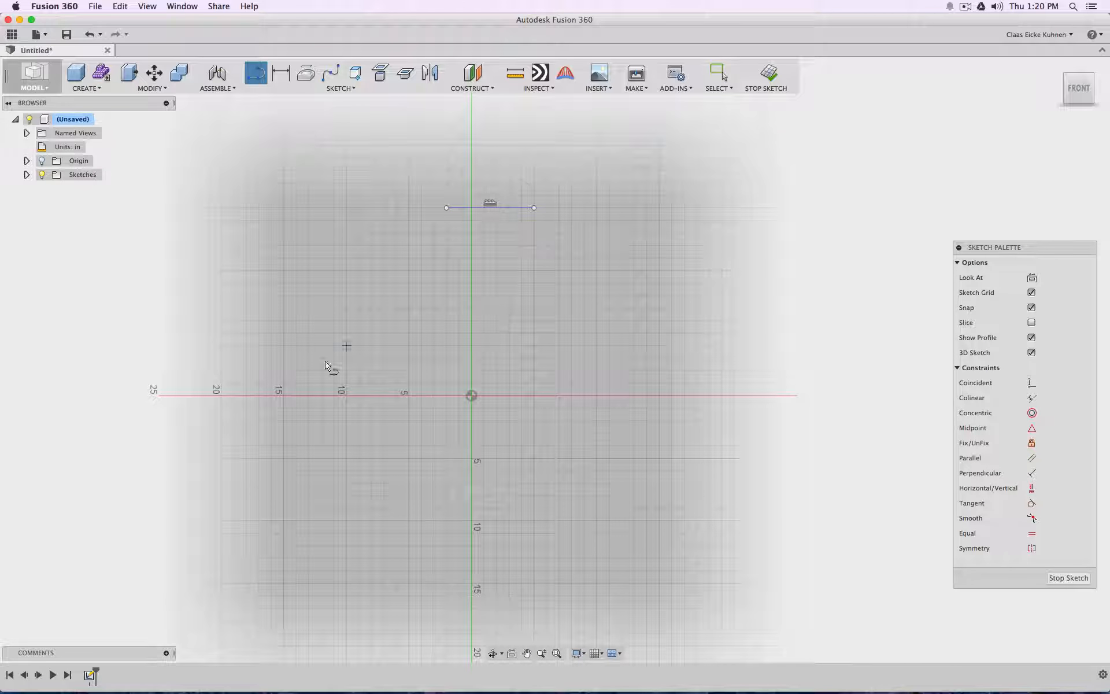
pyautogui.click(159, 396)
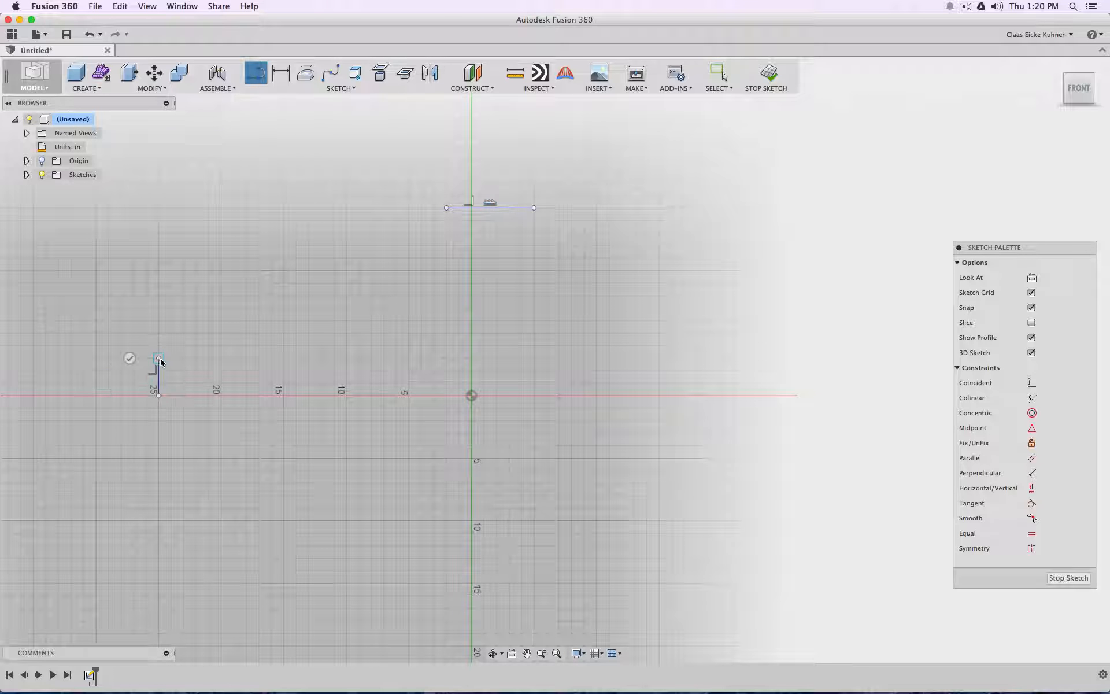
pyautogui.click(129, 358)
# Step: Dimension the horizontal line's height above the origin as 30 in
pyautogui.press('d')
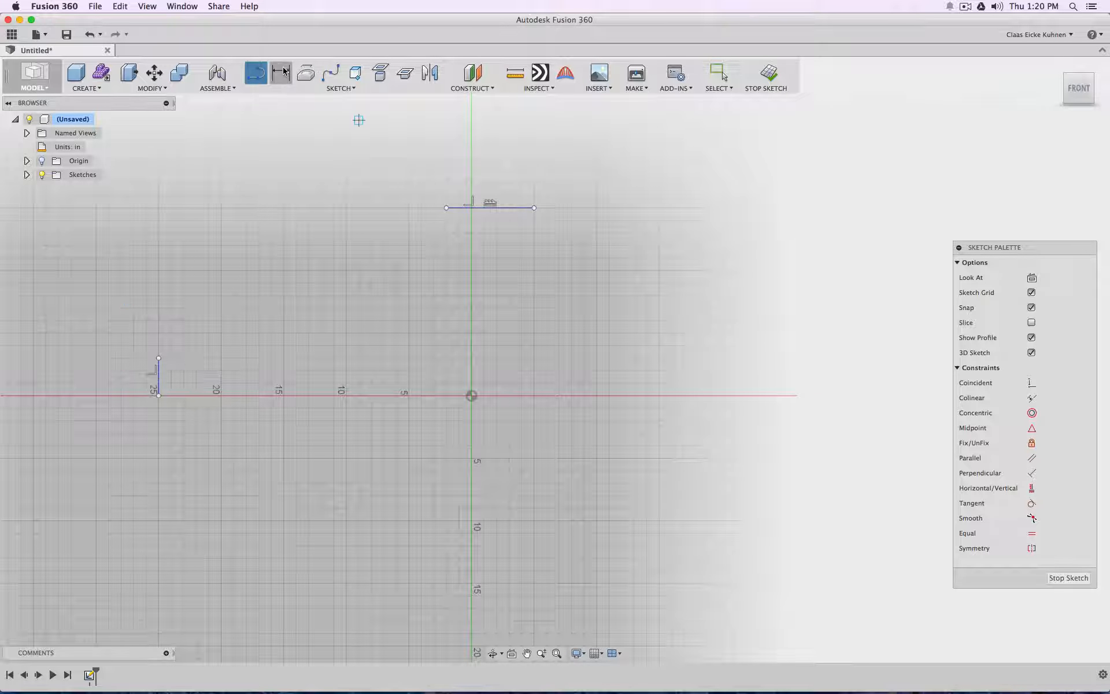
pyautogui.click(491, 208)
pyautogui.click(471, 395)
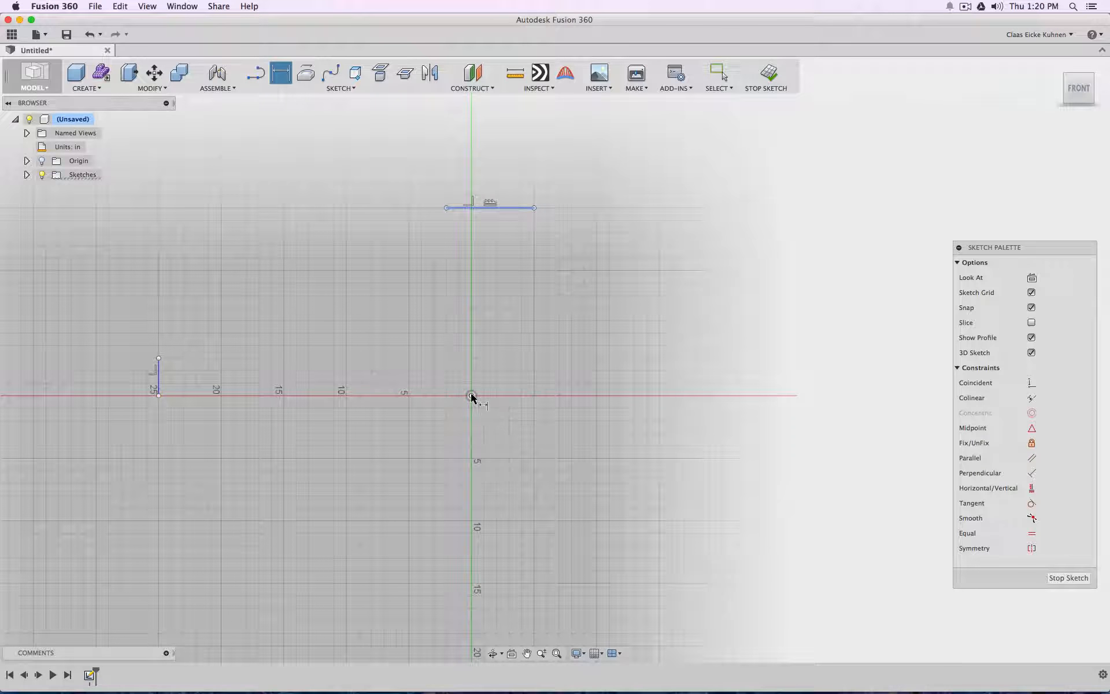
pyautogui.click(519, 322)
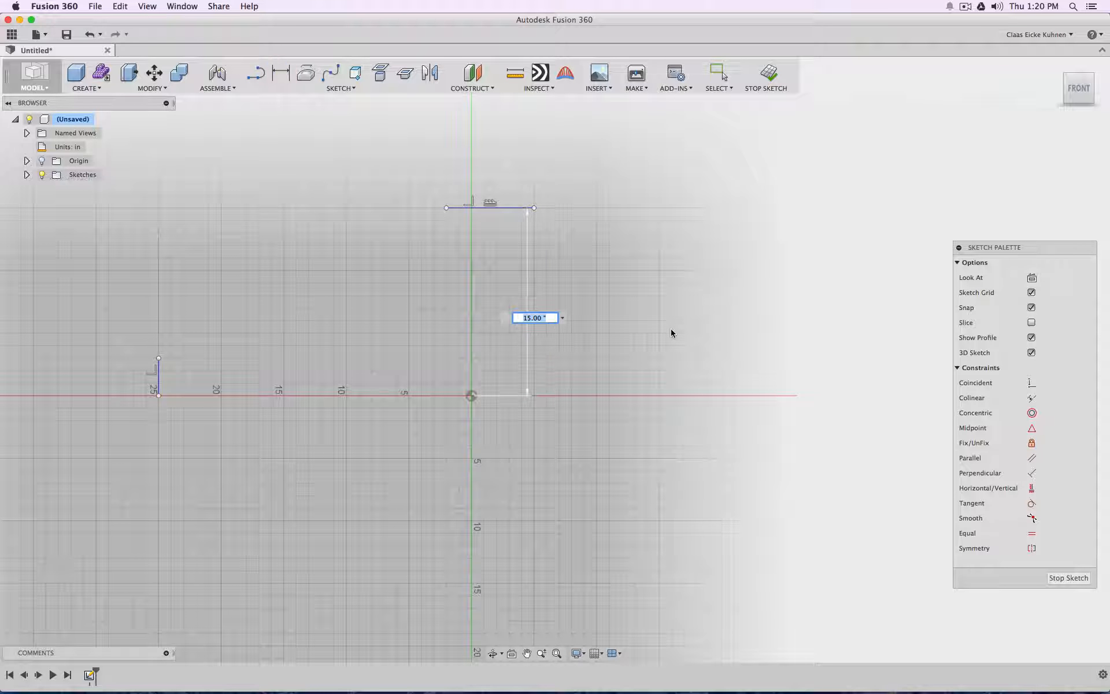
pyautogui.write('3')
pyautogui.press('Return')
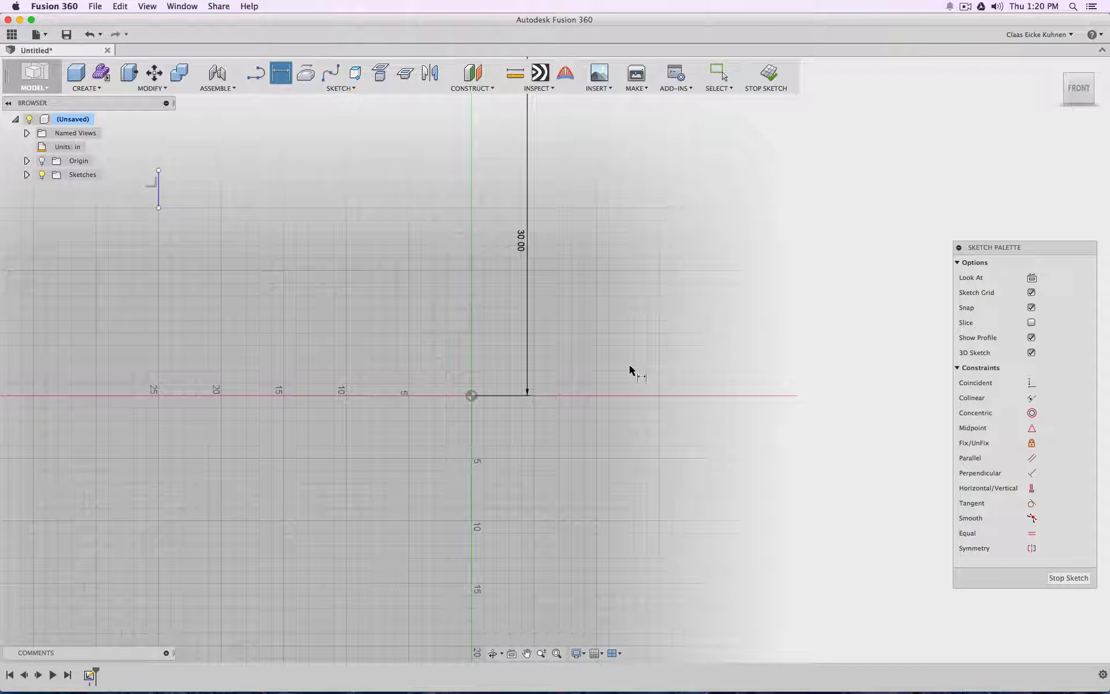
# Step: Change the horizontal line's height above the origin to 29 in
pyautogui.doubleClick(521, 240)
pyautogui.write('29')
pyautogui.press('Return')
# Step: Dimension the vertical line's distance from the origin as 30 in
pyautogui.scroll(-4, 352, 331)
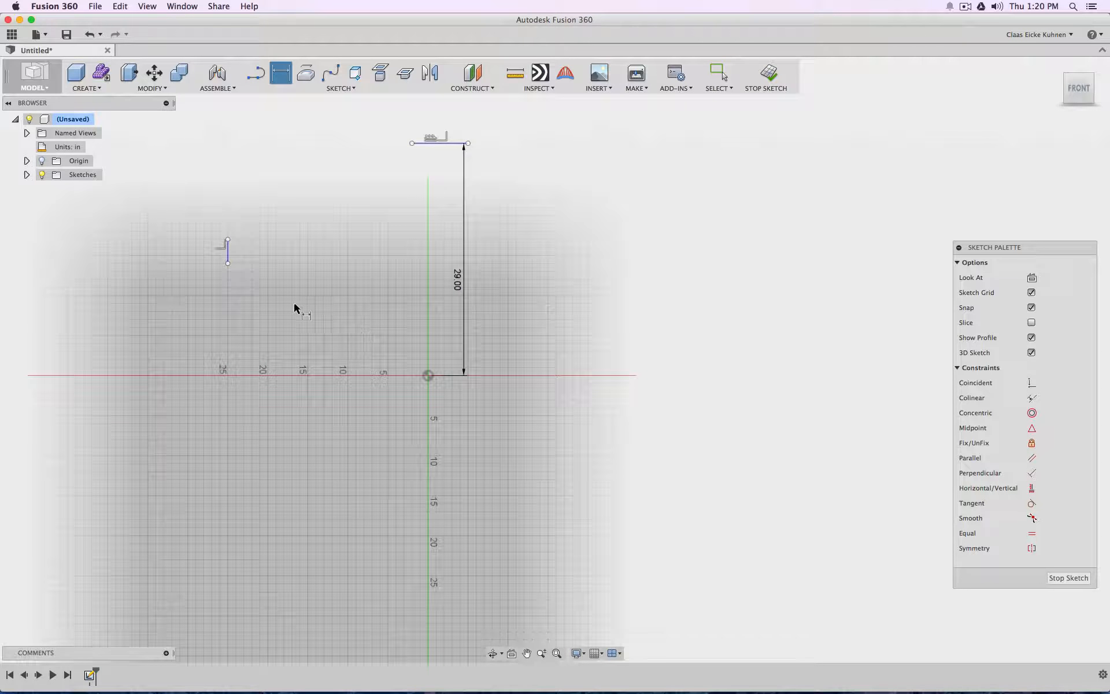
pyautogui.click(228, 252)
pyautogui.click(426, 376)
pyautogui.click(309, 328)
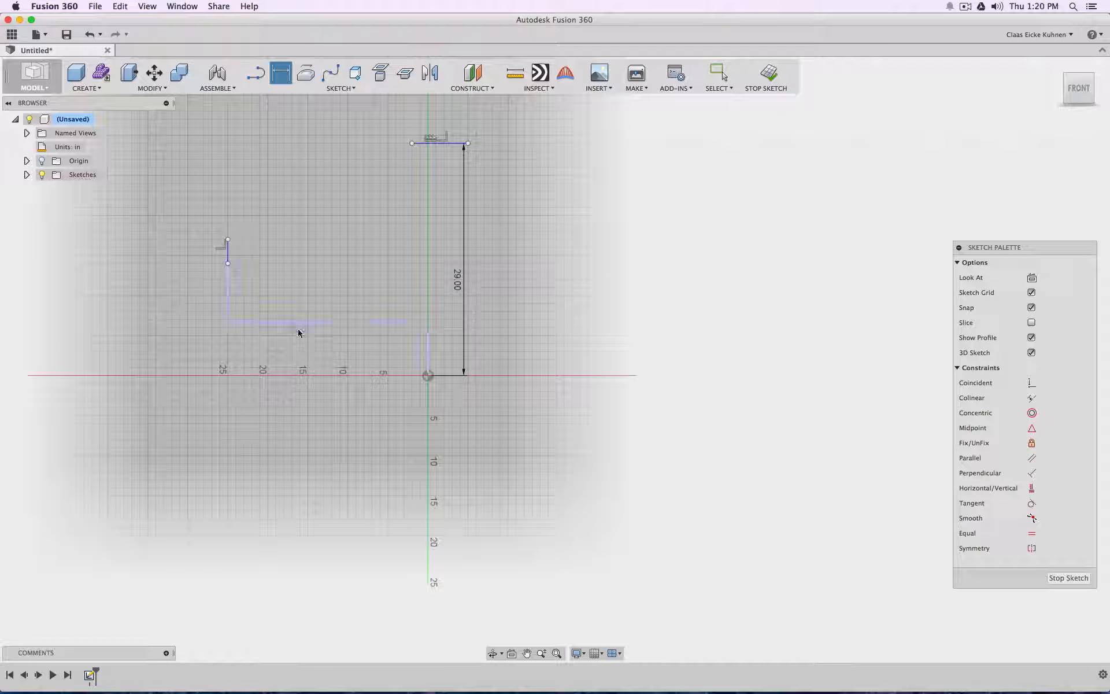
pyautogui.write('30')
pyautogui.press('Return')
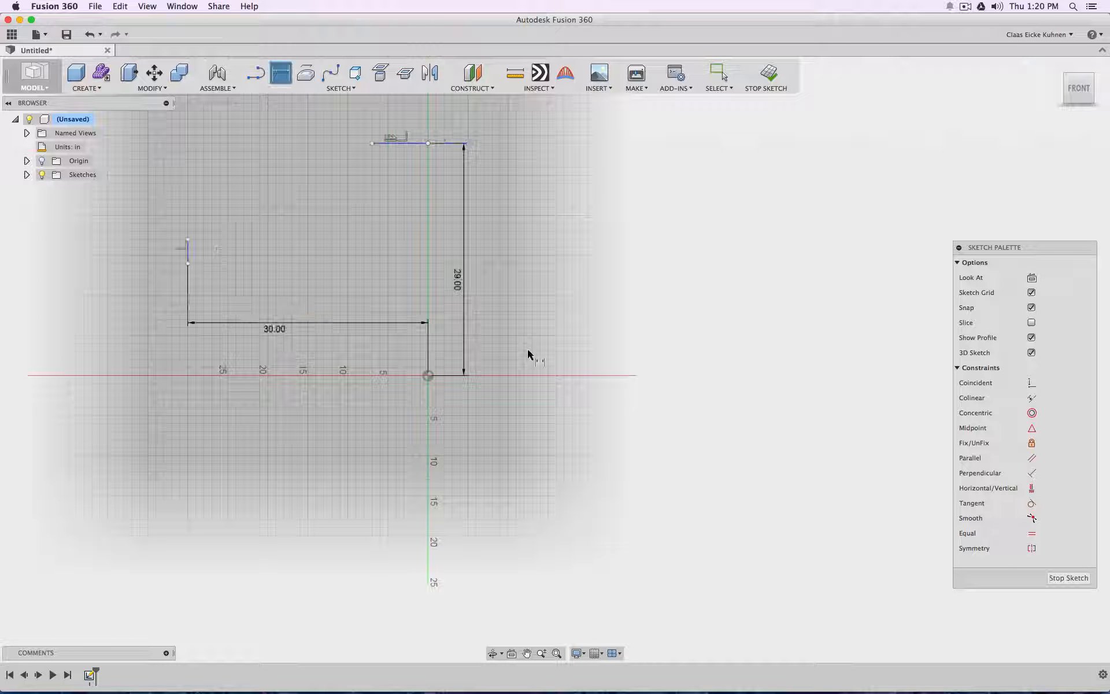
# Step: Change the vertical line's distance from the origin to 31 in
pyautogui.doubleClick(271, 328)
pyautogui.write('31')
pyautogui.press('Return')
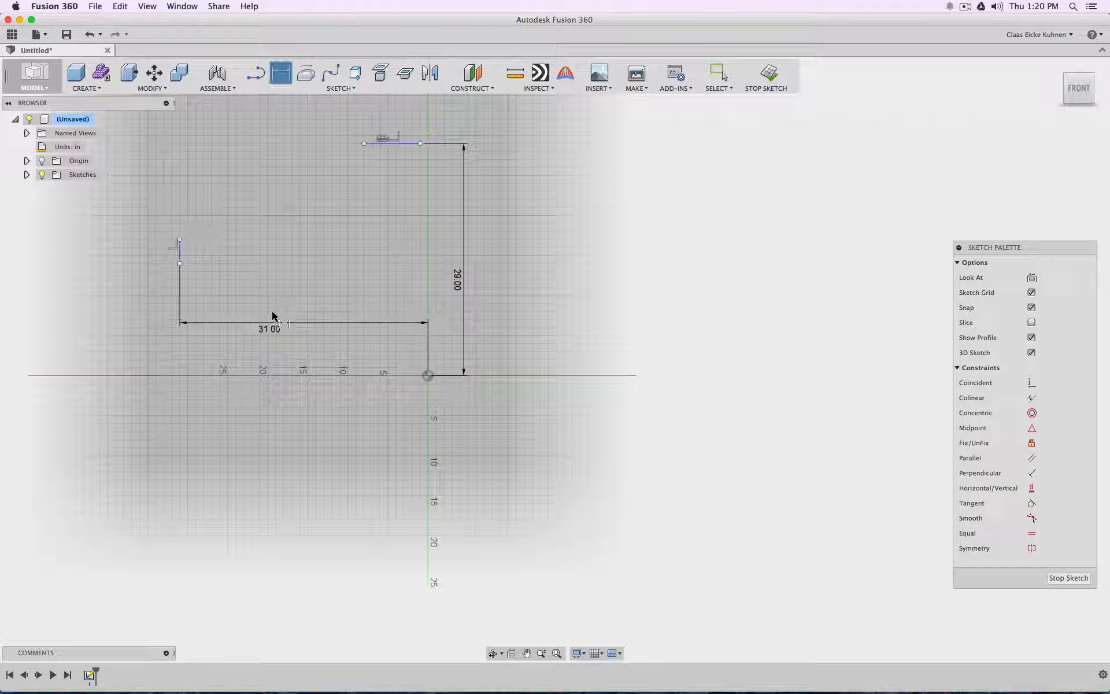
pyautogui.press('Escape')
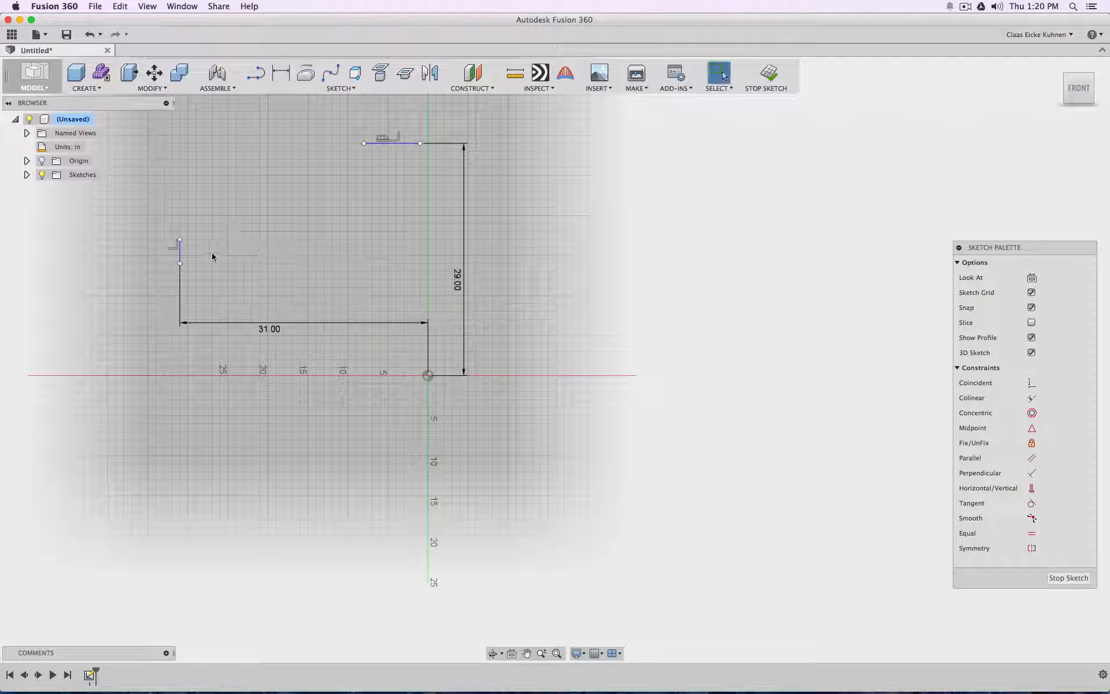
# Step: Extend the vertical line down to the horizontal axis and adjust the upper line's endpoints so it straddles the vertical axis
pyautogui.moveTo(180, 264); pyautogui.dragTo(180, 375)
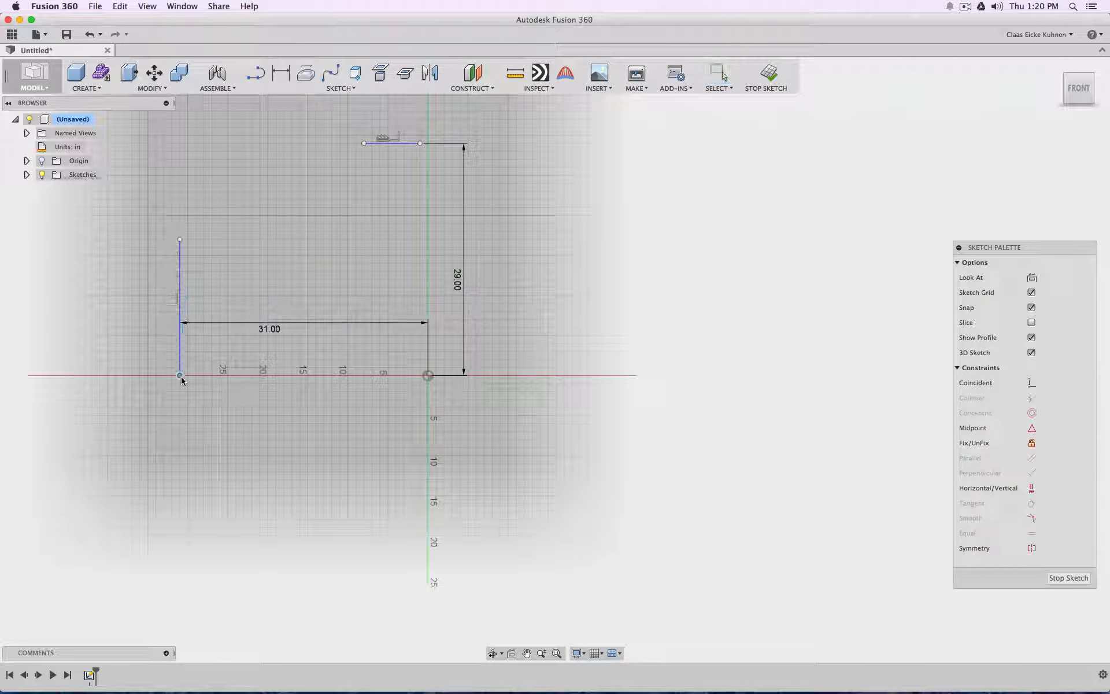
pyautogui.click(404, 147)
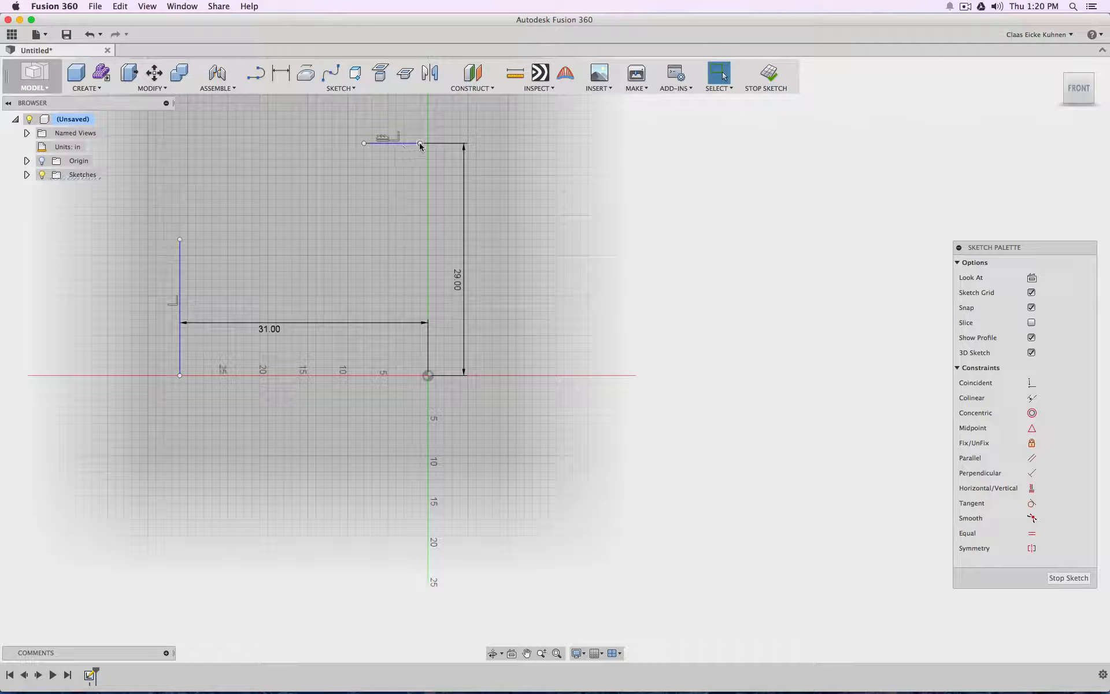
pyautogui.moveTo(424, 145); pyautogui.dragTo(428, 143)
pyautogui.click(386, 142)
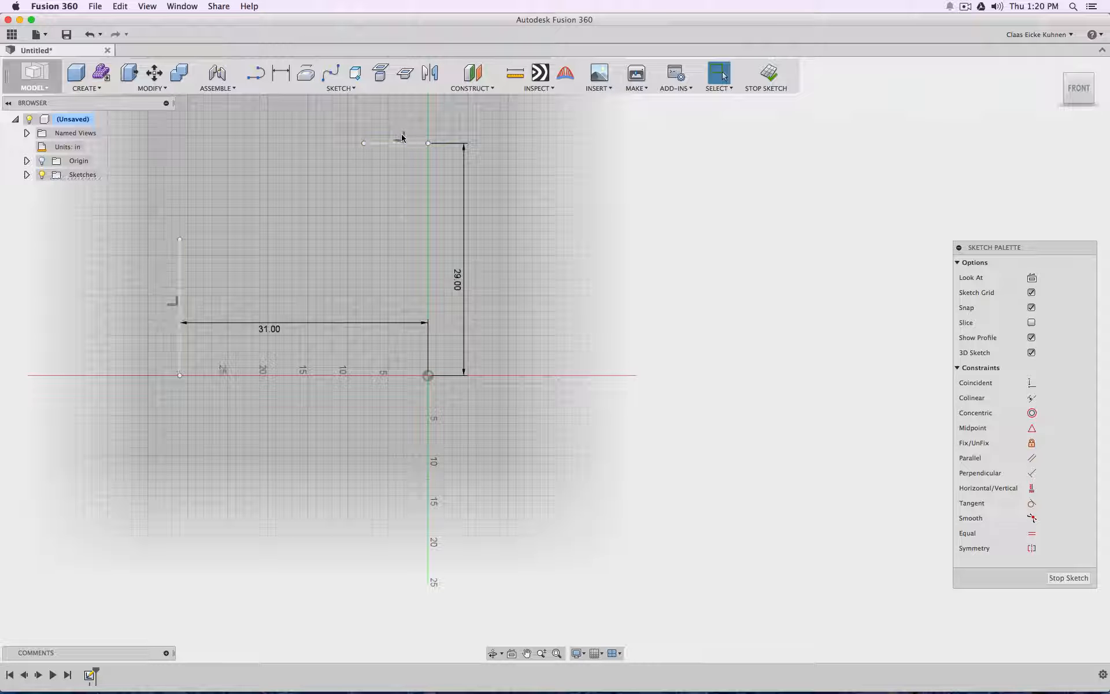
pyautogui.moveTo(365, 145)
pyautogui.mouseDown()
pyautogui.moveTo(414, 120)
pyautogui.moveTo(388, 144)
pyautogui.moveTo(428, 146)
pyautogui.mouseUp()
pyautogui.press('Escape')
pyautogui.press('Escape')
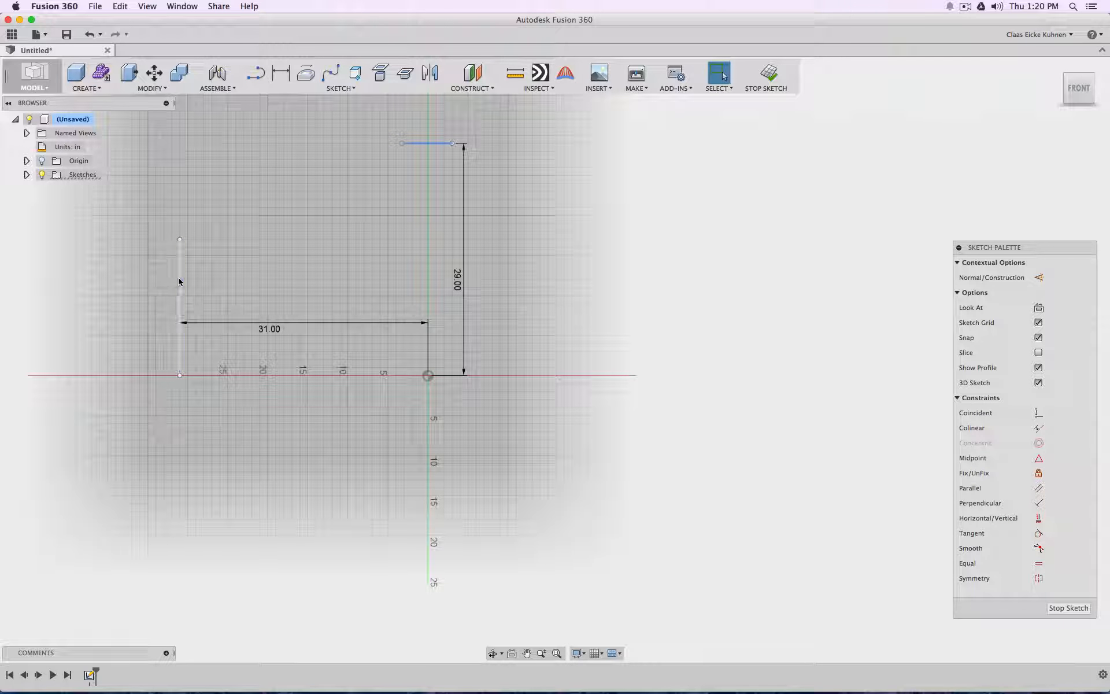
# Step: Convert both the vertical line and the upper horizontal line to construction lines
pyautogui.click(180, 277)
pyautogui.keyDown('shift'); pyautogui.click(418, 145); pyautogui.keyUp('shift')
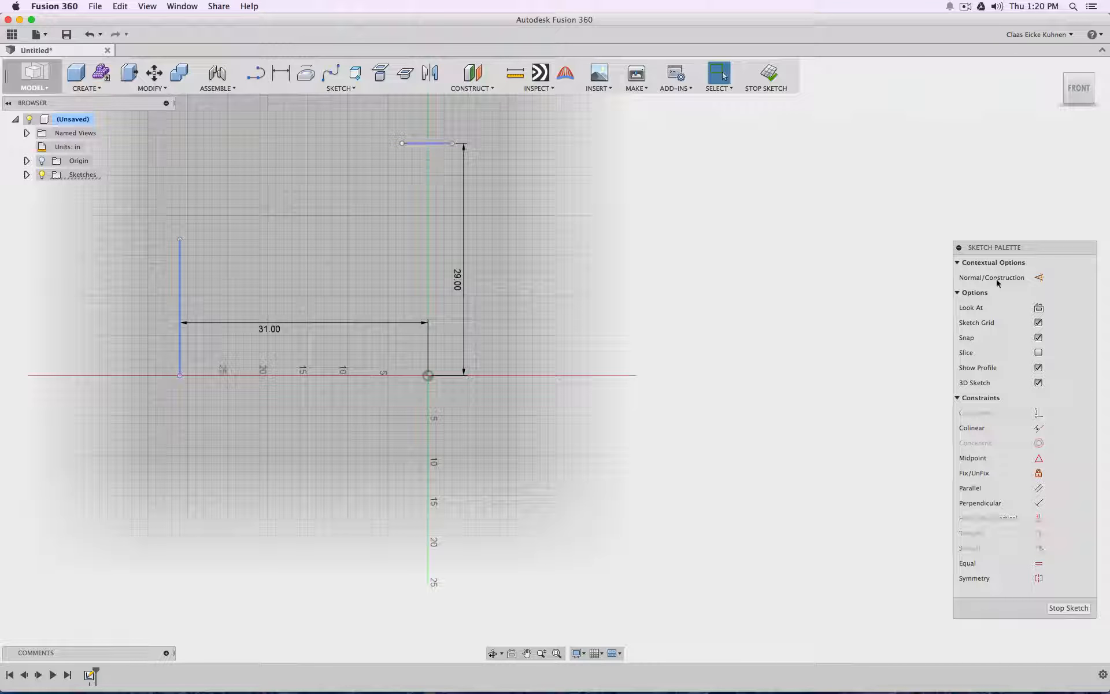
pyautogui.click(1037, 277)
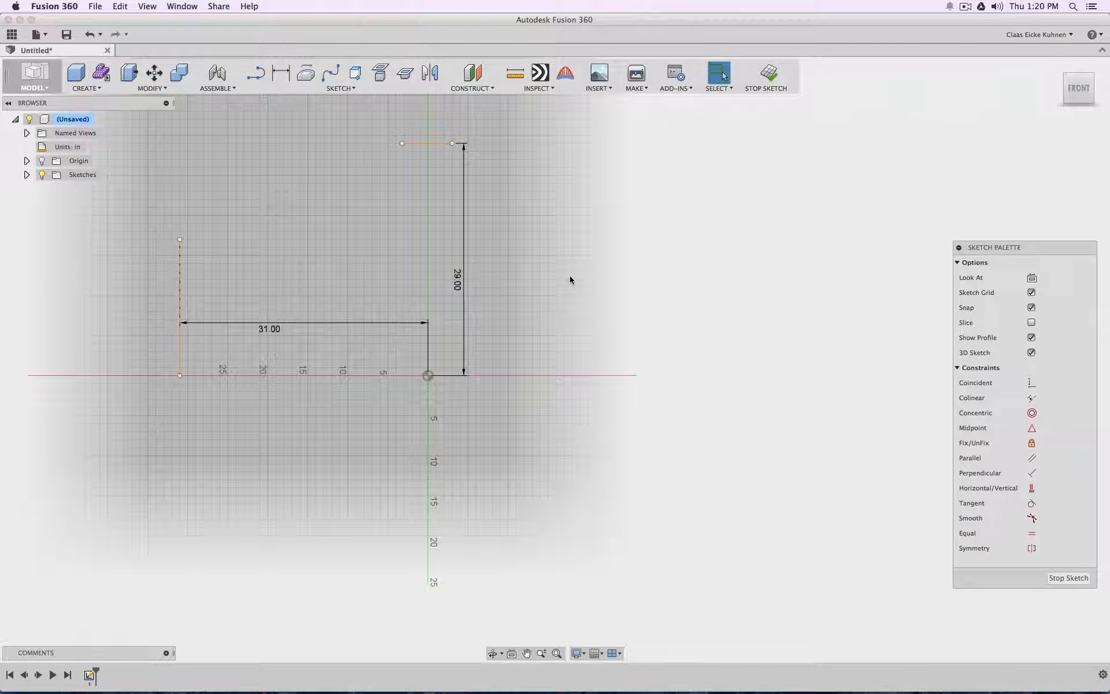
# Step: Sketch a slanted line from the vertical construction line's foot up to the upper construction line's height, ending about 25 in left of the origin
pyautogui.moveTo(570, 280); pyautogui.dragTo(603, 324, button='middle')
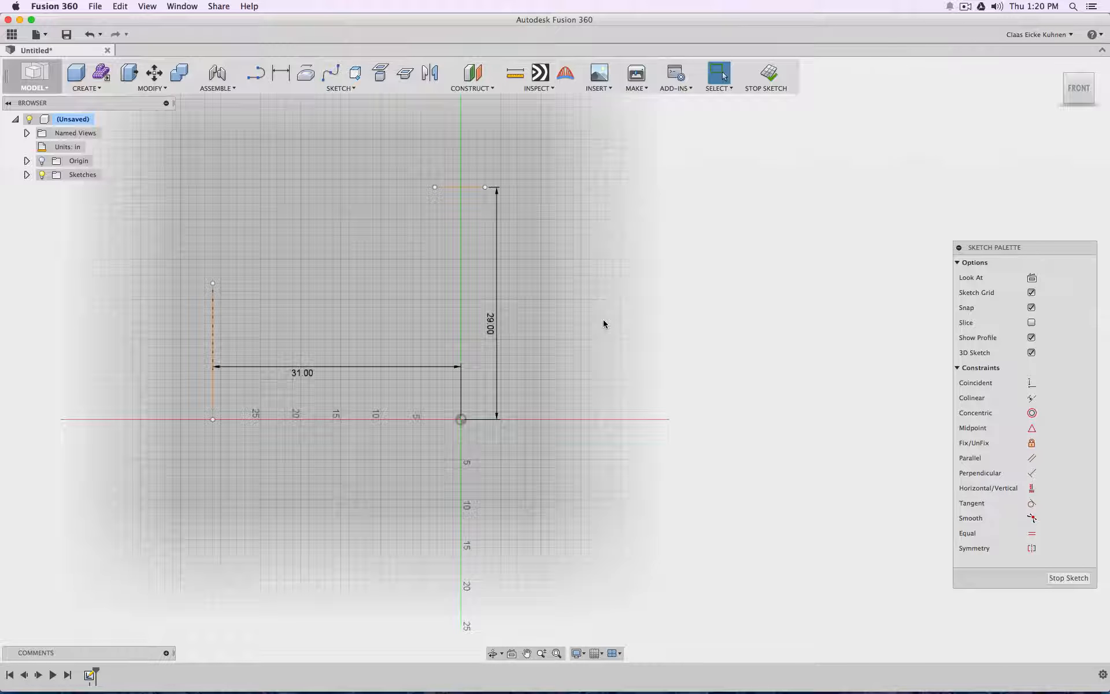
pyautogui.click(255, 73)
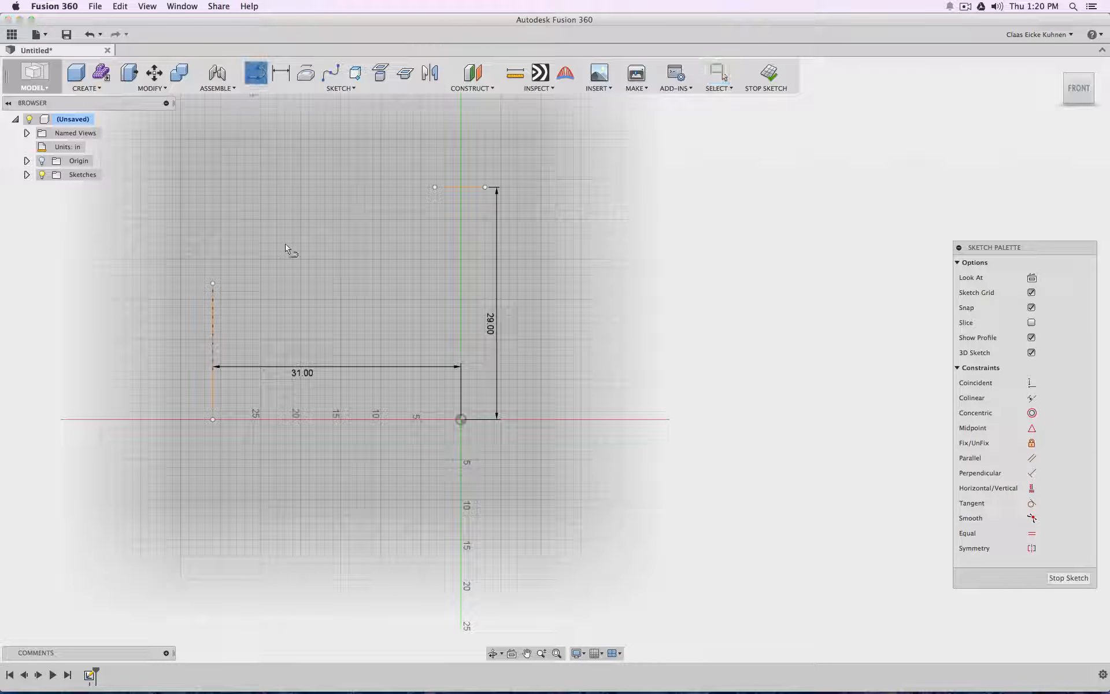
pyautogui.click(212, 419)
pyautogui.doubleClick(261, 188)
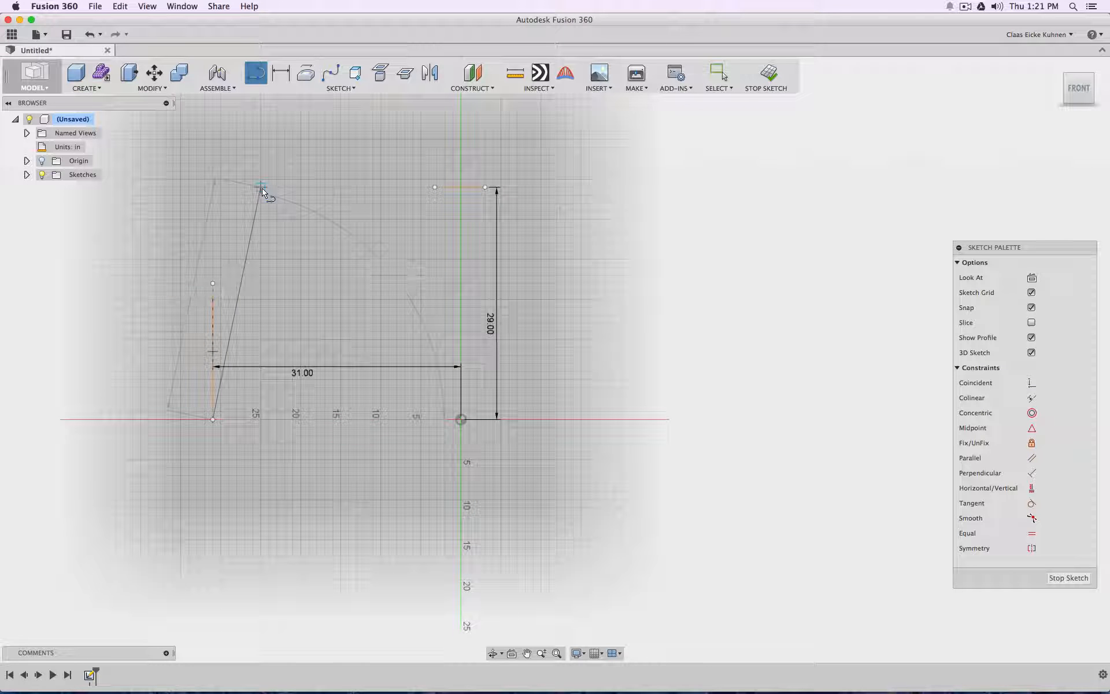
# Step: Sketch a vertical line about 5 in long downward from the origin and convert it to a construction line
pyautogui.click(461, 420)
pyautogui.click(461, 460)
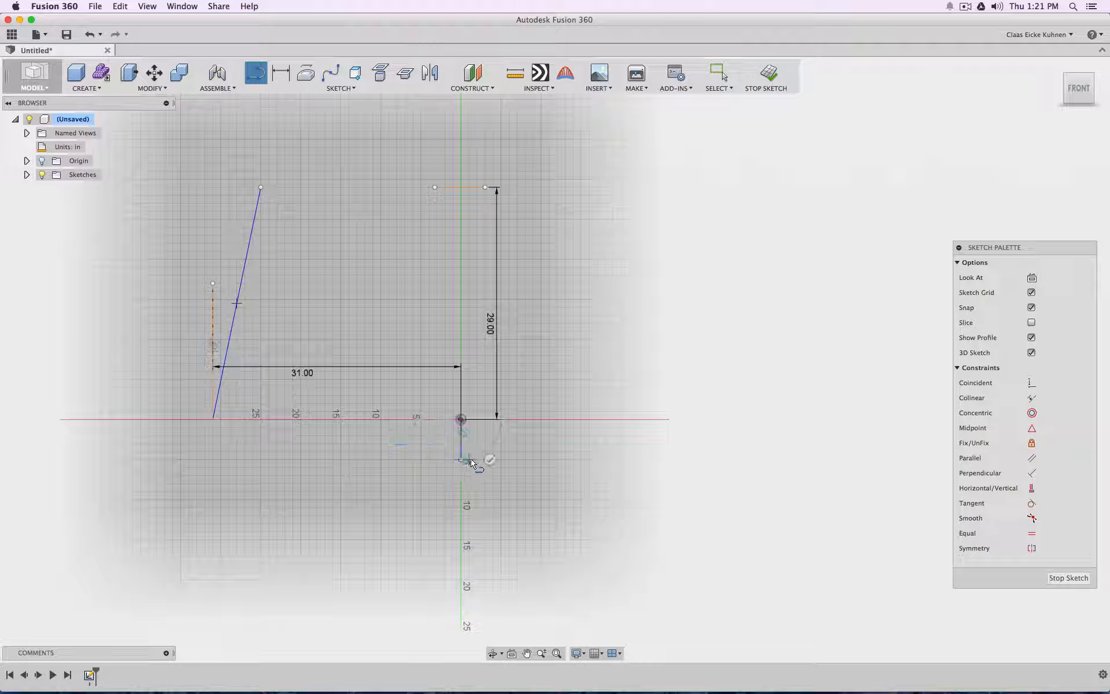
pyautogui.press('Escape')
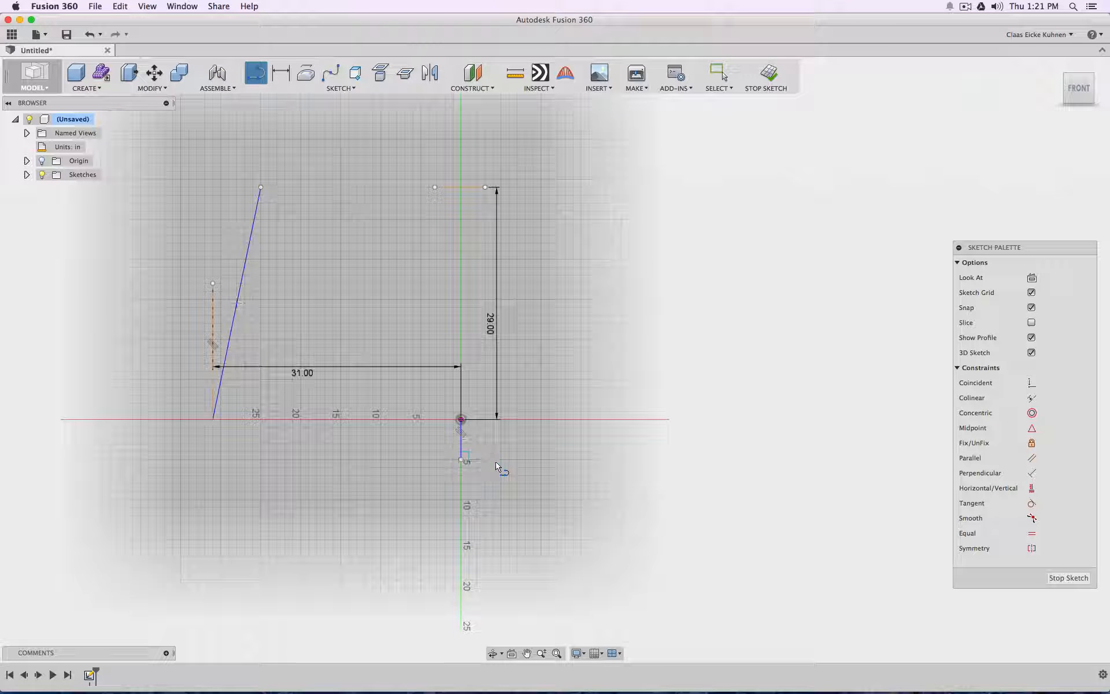
pyautogui.press('Escape')
pyautogui.click(463, 451)
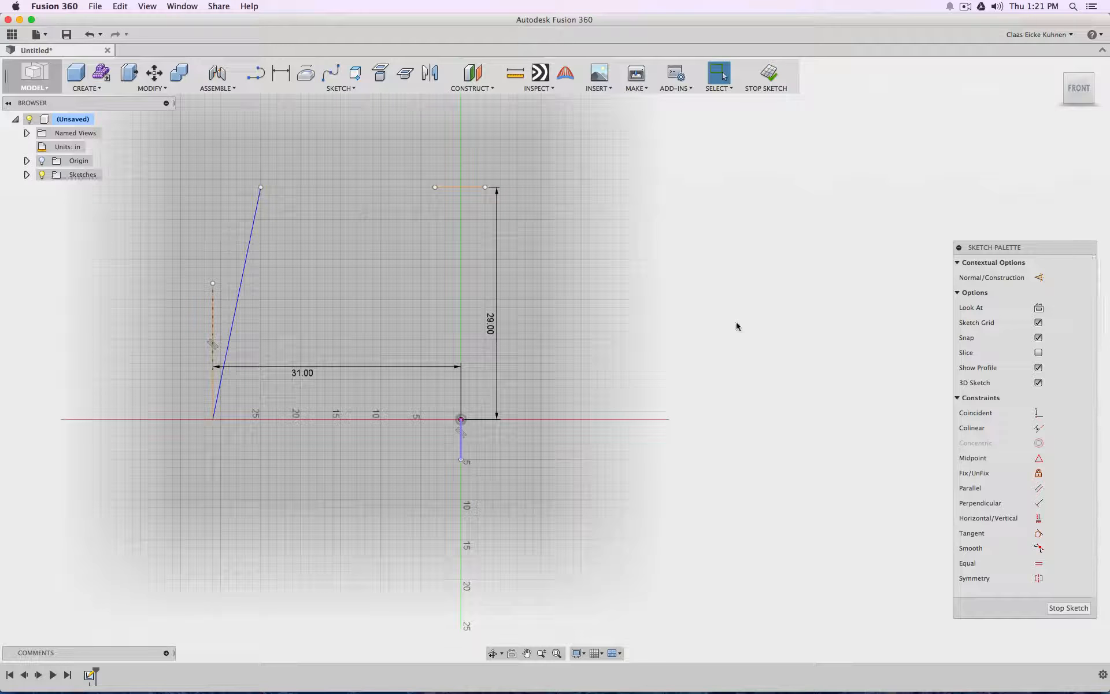
pyautogui.click(1039, 279)
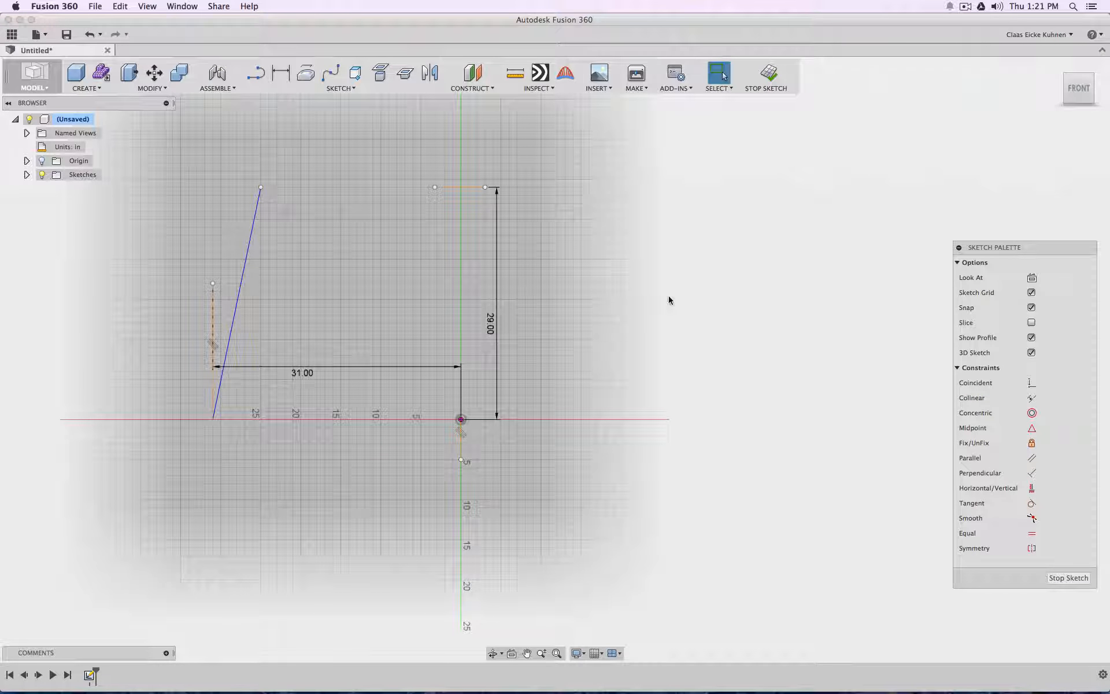
# Step: Mirror the slanted line across the vertical construction line at the origin
pyautogui.click(430, 72)
pyautogui.click(249, 243)
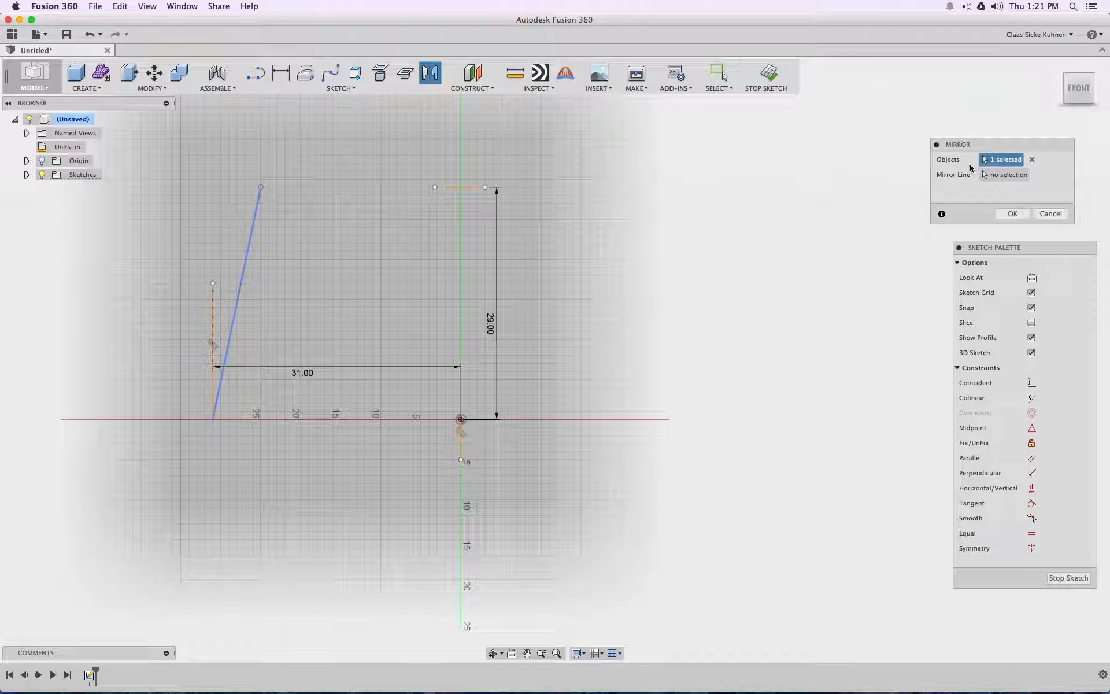
pyautogui.click(992, 176)
pyautogui.click(463, 449)
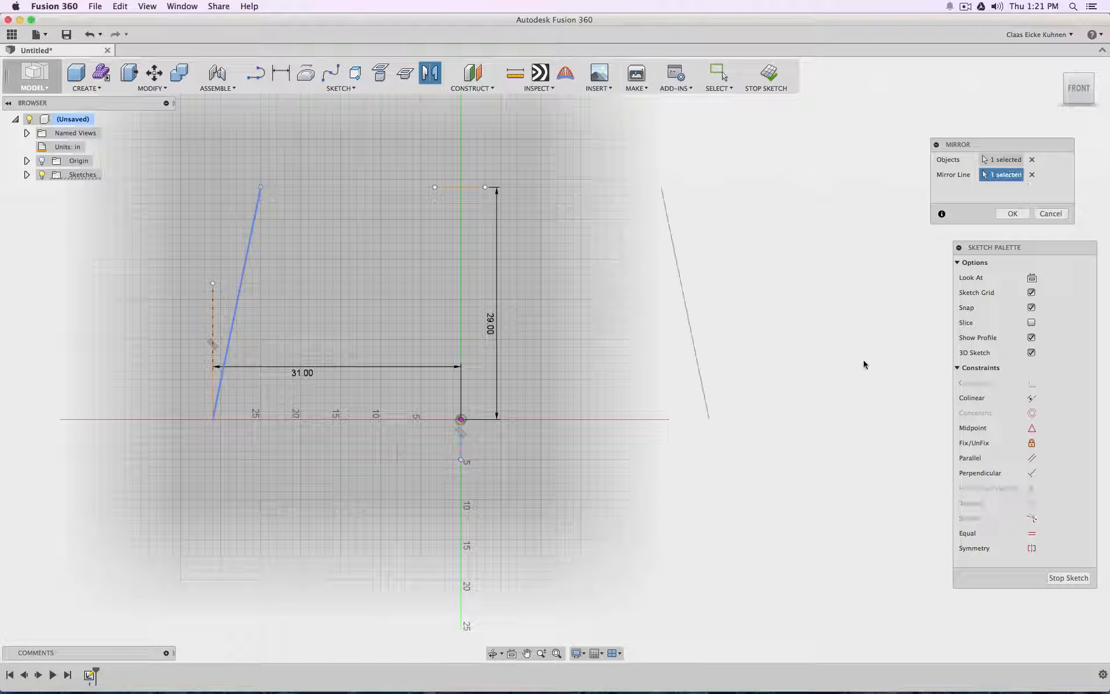
pyautogui.click(1013, 213)
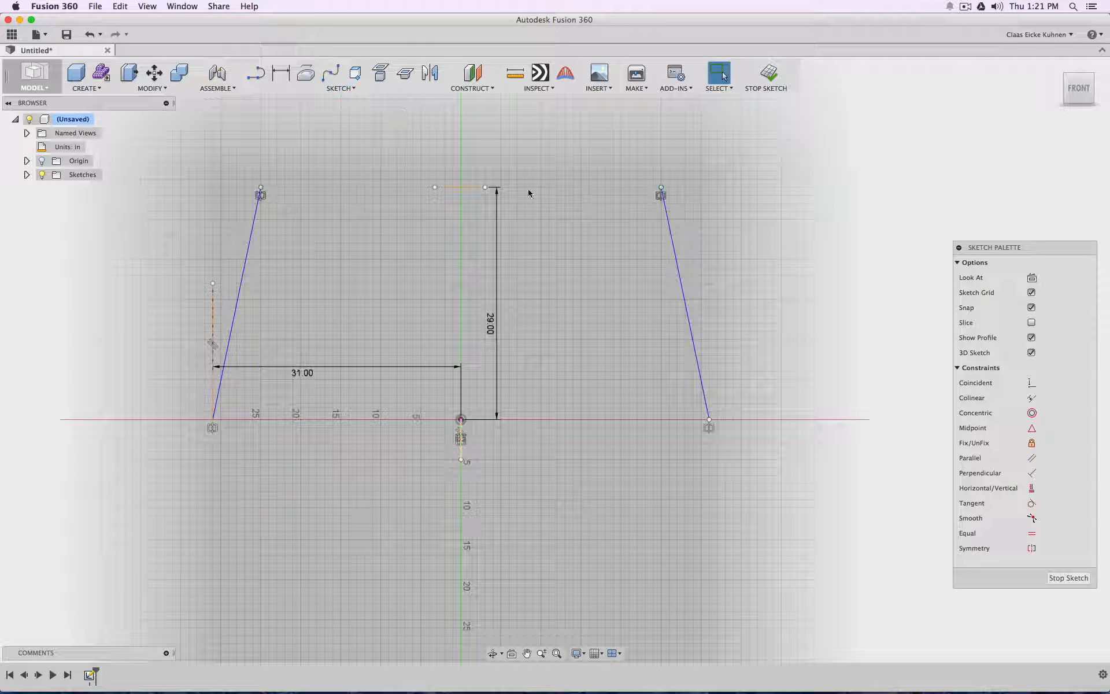
# Step: Connect the upper ends of the two slanted lines with a horizontal line
pyautogui.press('l')
pyautogui.click(260, 187)
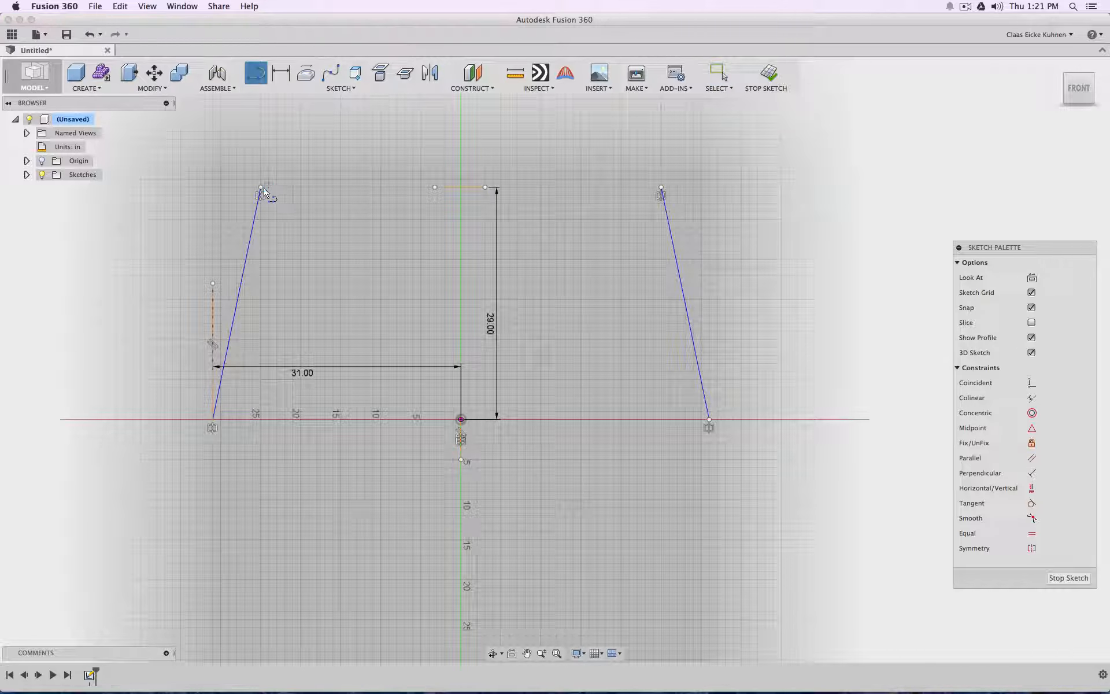
pyautogui.click(662, 188)
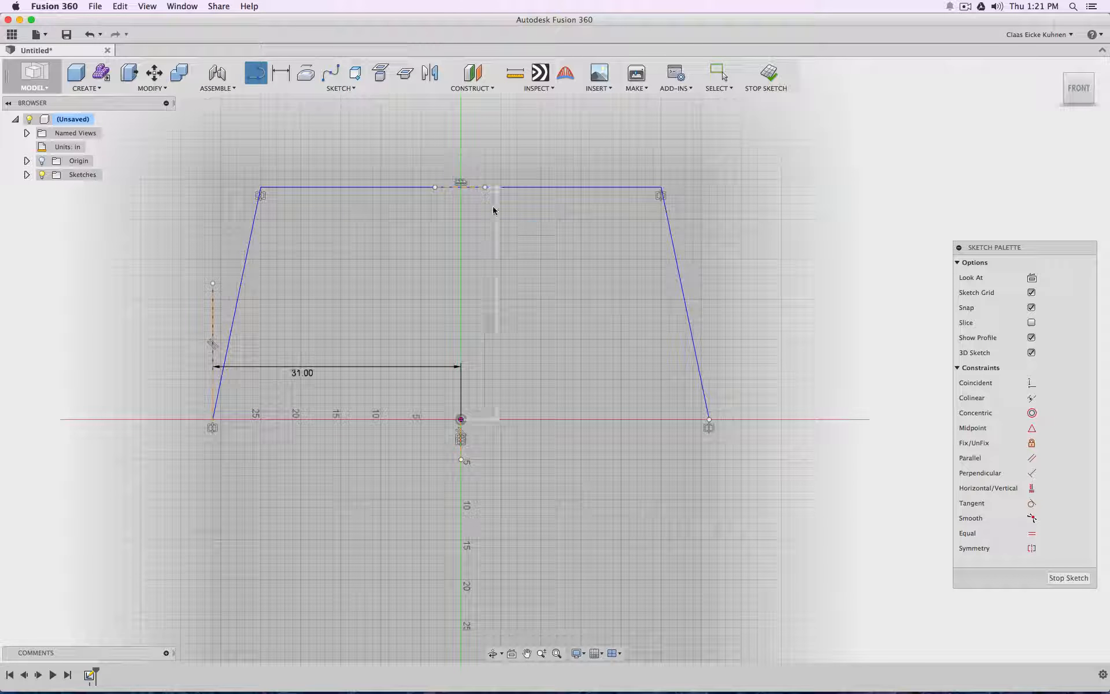
pyautogui.press('Escape')
# Step: Delete the upper construction line, the 31 in dimension and the vertical construction line beneath the left slanted line
pyautogui.click(482, 189)
pyautogui.press('Delete')
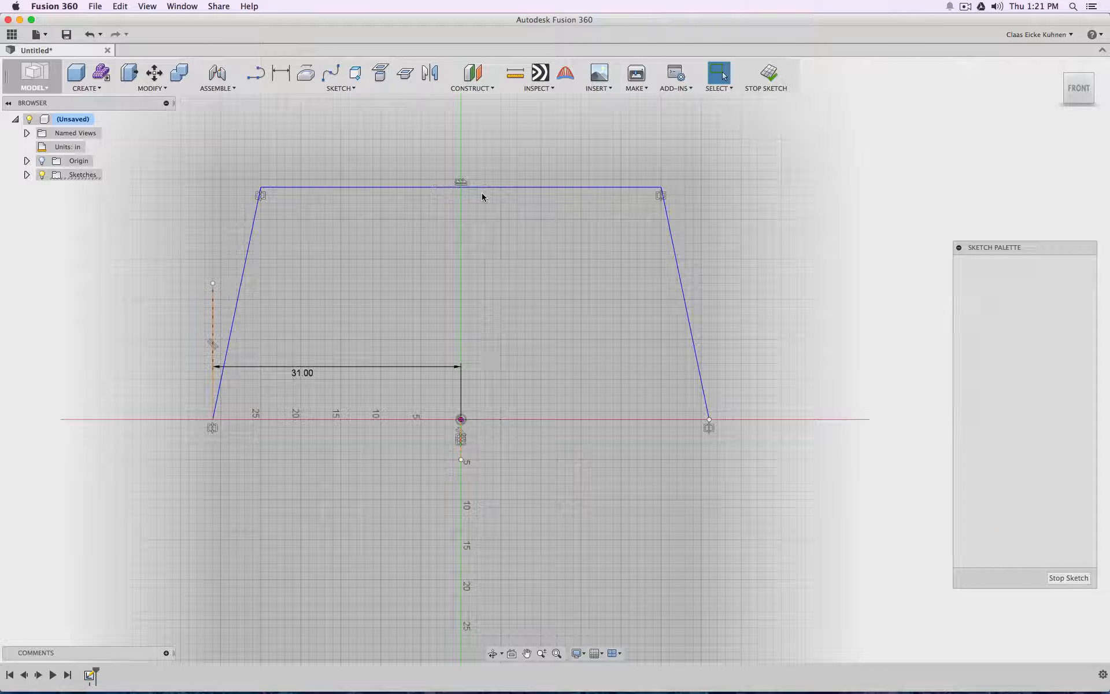
pyautogui.click(418, 366)
pyautogui.press('Delete')
pyautogui.click(211, 367)
pyautogui.press('Delete')
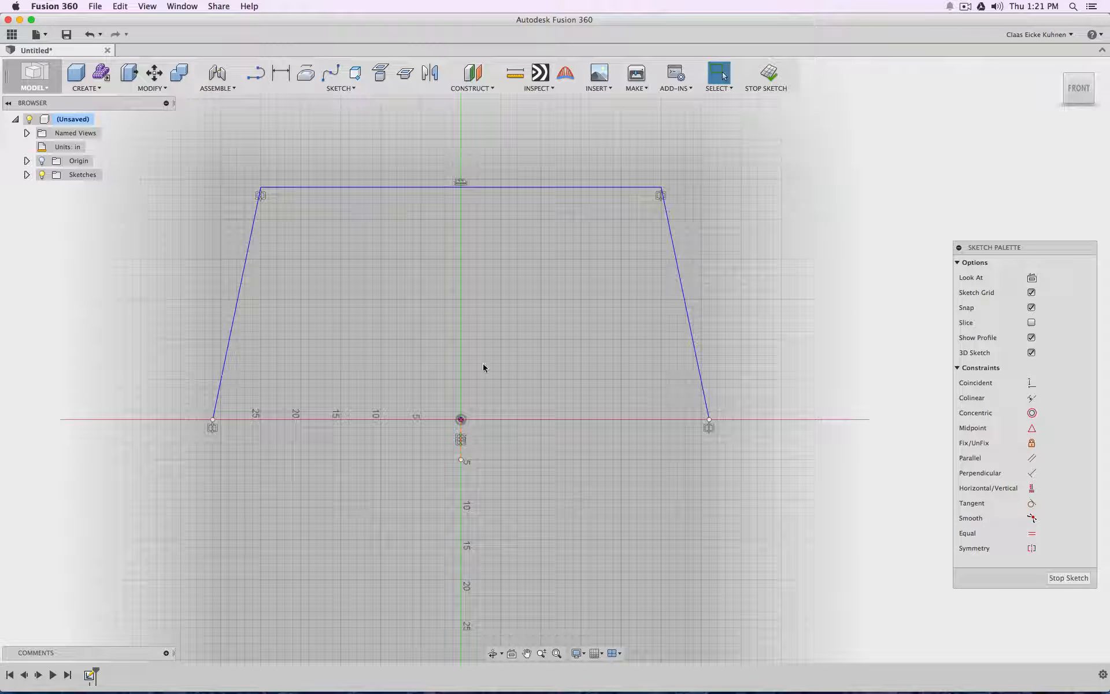
# Step: Dimension the distance from the left slanted line's lower end to the origin as 30 in
pyautogui.press('d')
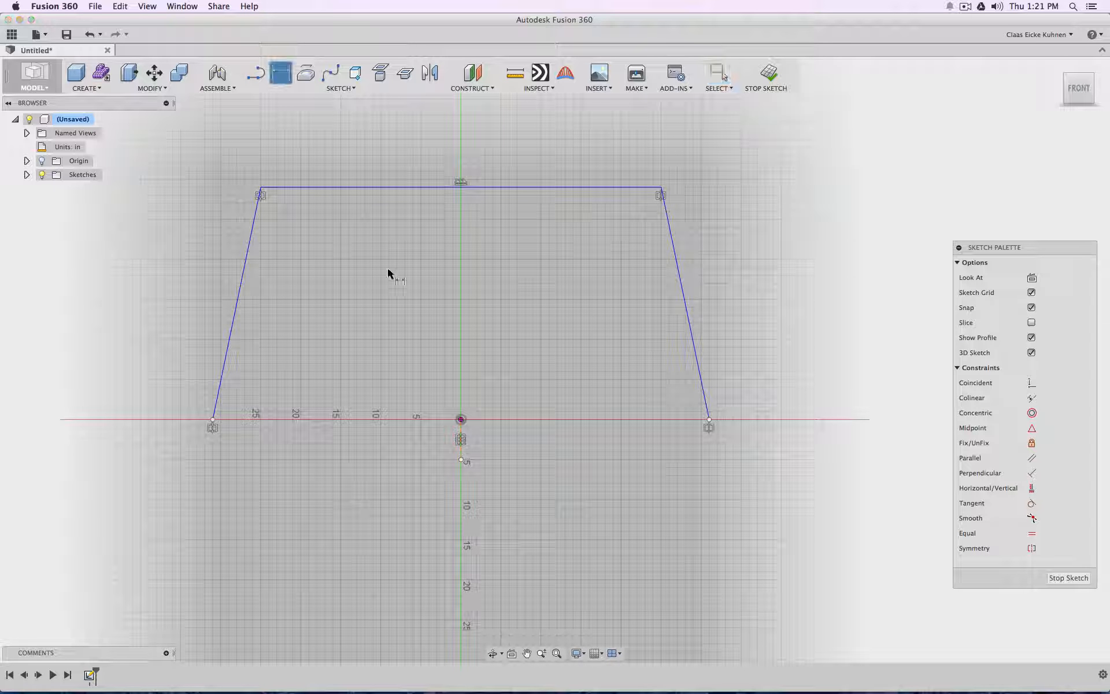
pyautogui.click(212, 420)
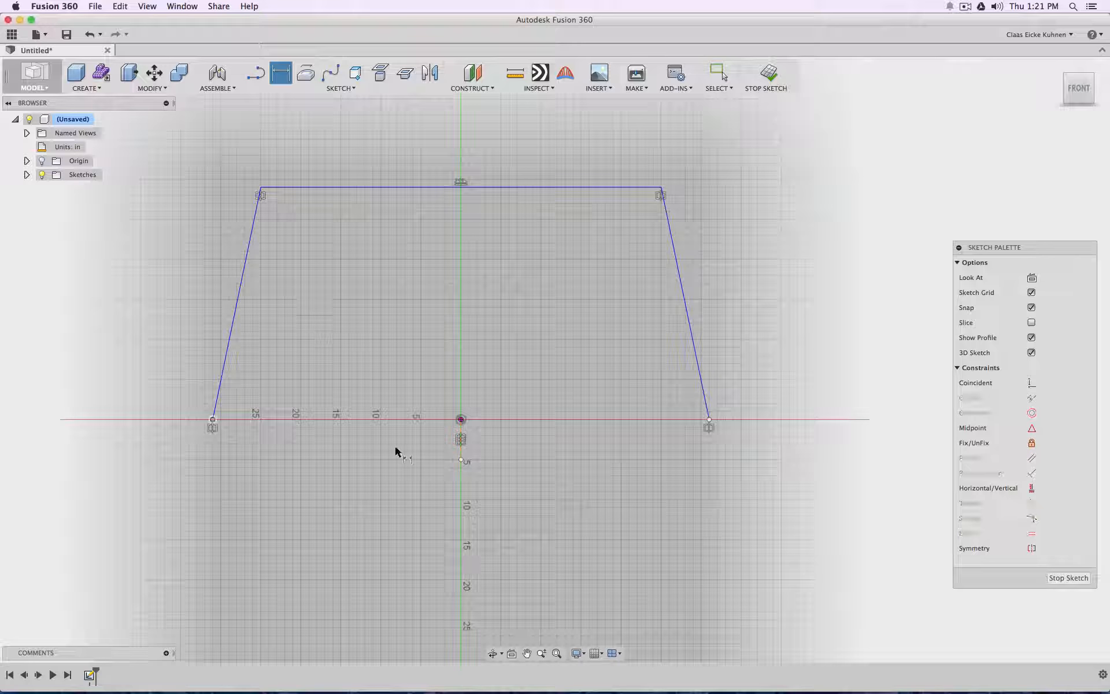
pyautogui.click(461, 420)
pyautogui.click(339, 500)
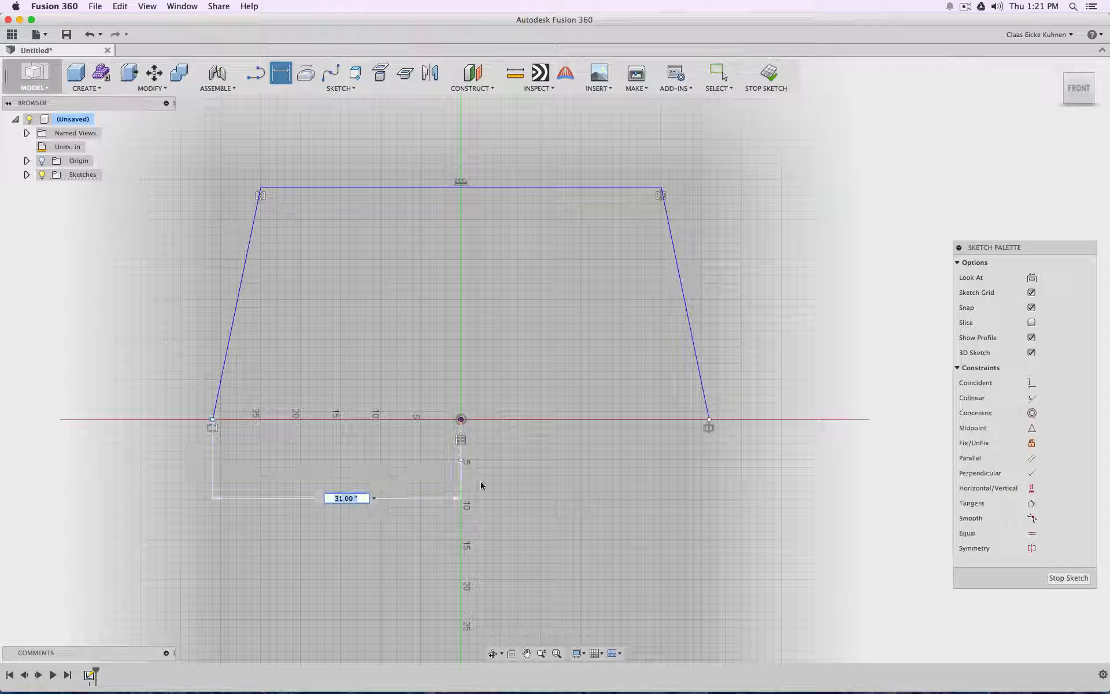
pyautogui.press('Return')
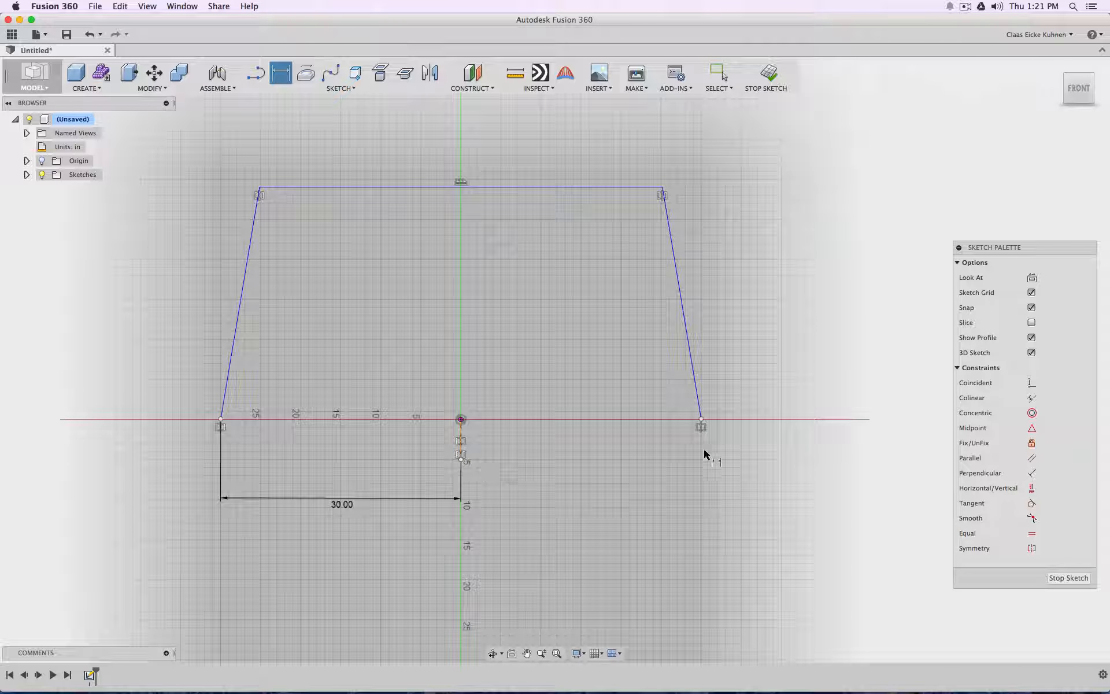
# Step: Set the distance between the left slanted line's lower end and the origin to 31 in
pyautogui.click(347, 503)
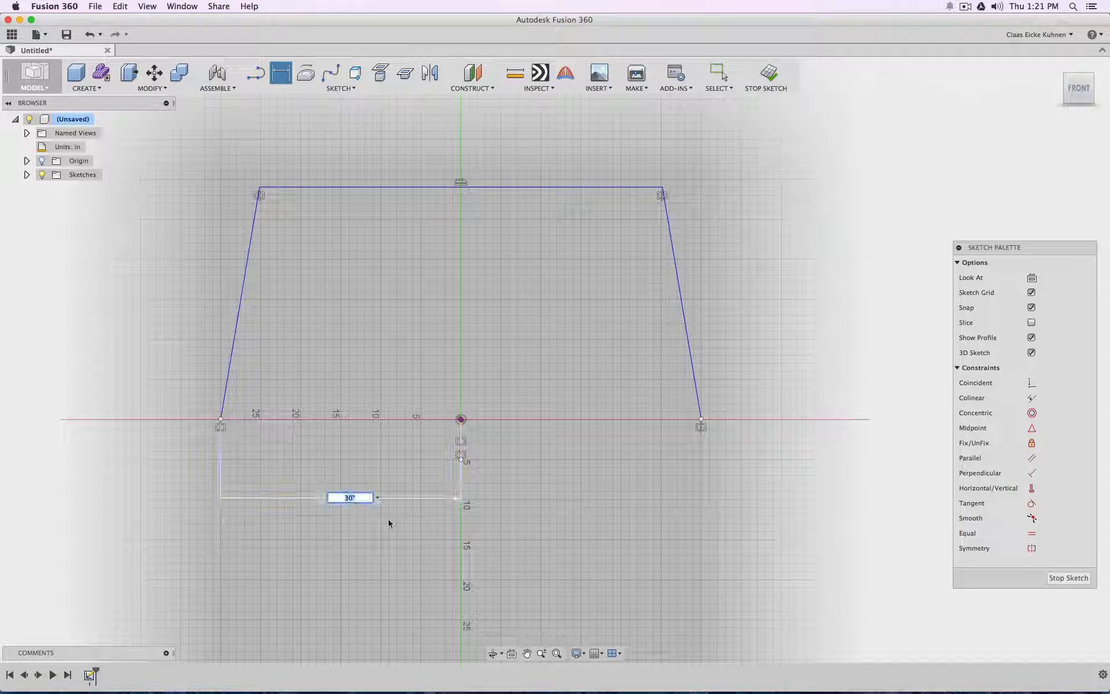
pyautogui.write('31')
pyautogui.press('Return')
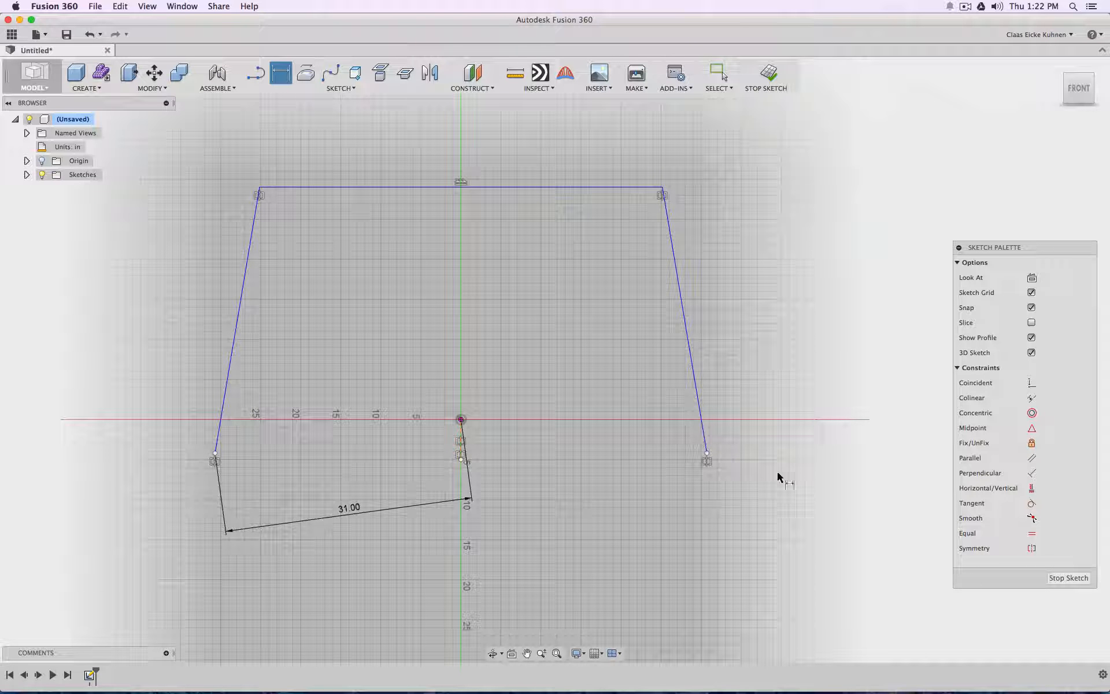
# Step: Apply a Horizontal/Vertical constraint between the left slanted line's lower endpoint and the origin
pyautogui.click(1031, 489)
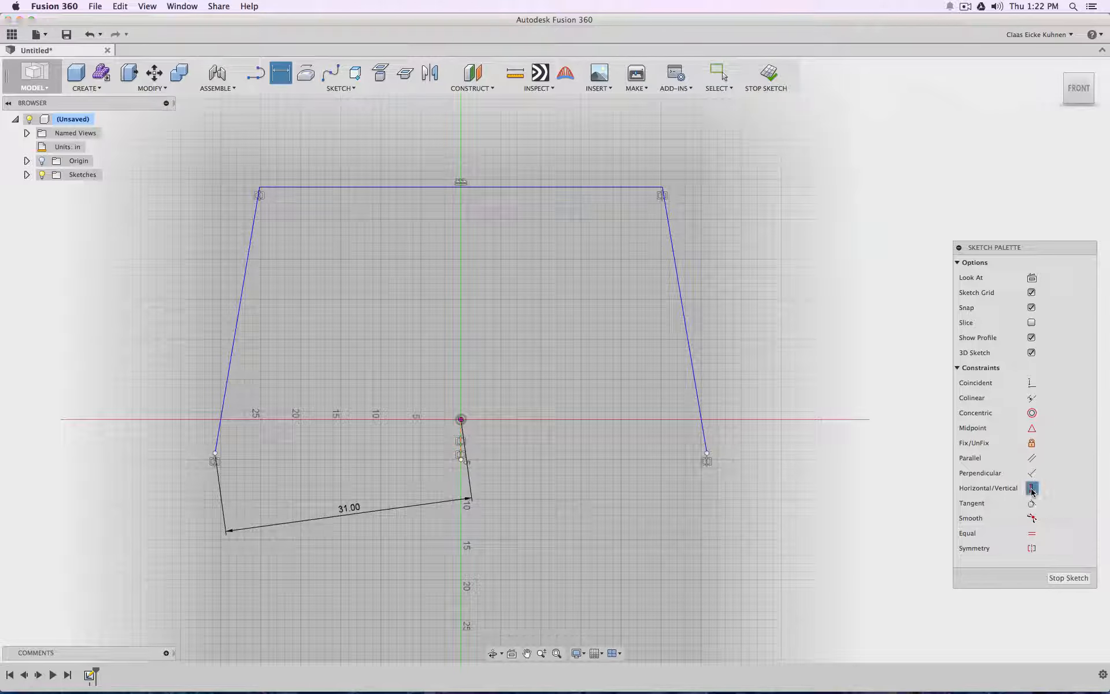
pyautogui.click(216, 454)
pyautogui.click(461, 420)
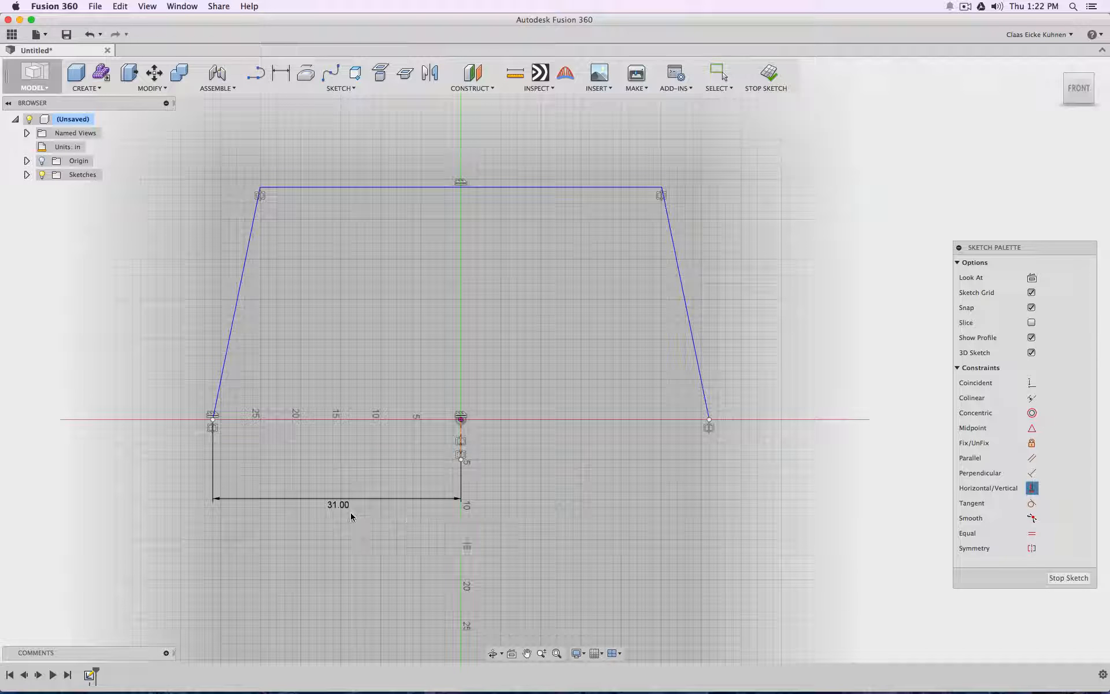
pyautogui.press('Escape')
# Step: Test the lower half-width dimension at 32 in and set it back to 31 in
pyautogui.doubleClick(330, 511)
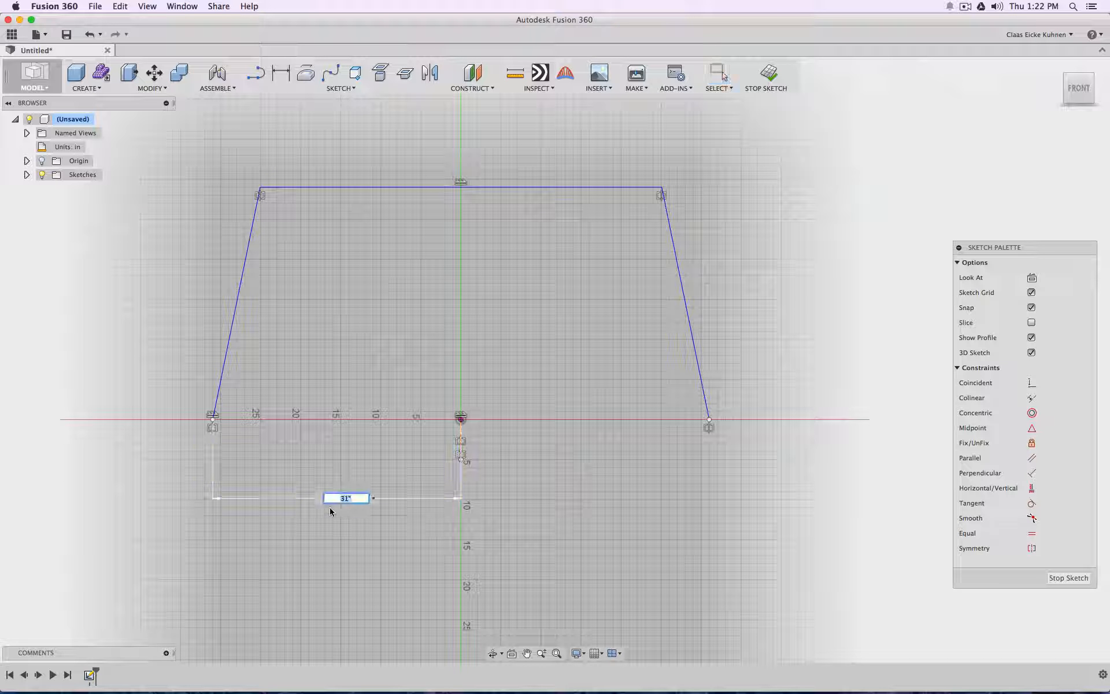
pyautogui.write('32')
pyautogui.press('Return')
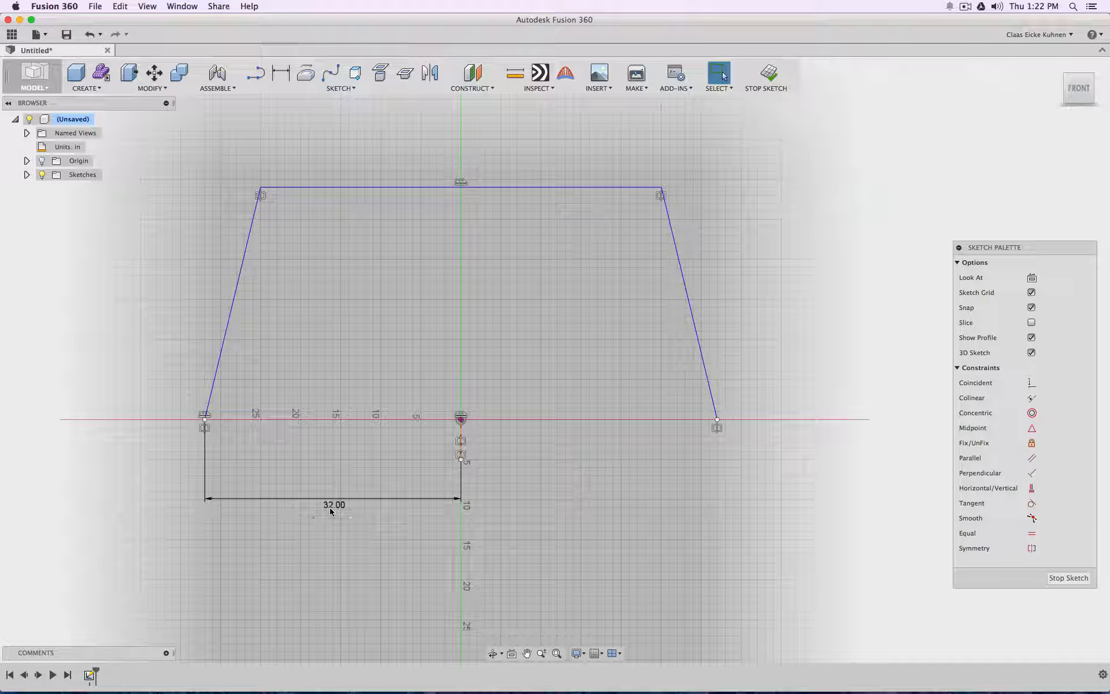
pyautogui.doubleClick(330, 507)
pyautogui.write('31')
pyautogui.press('Return')
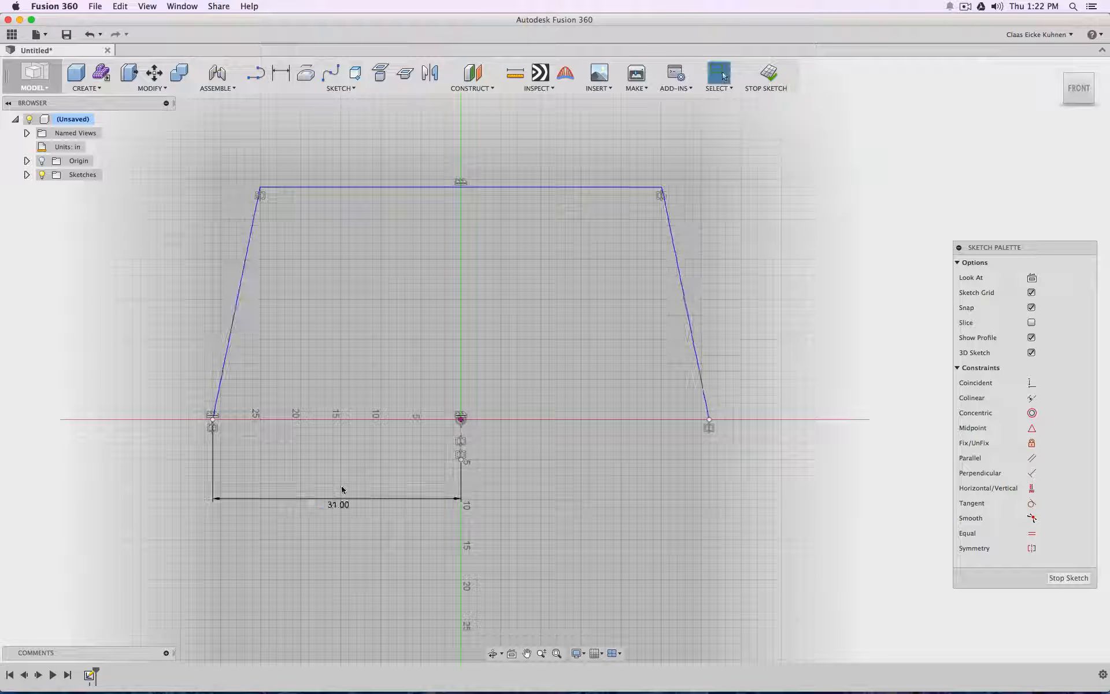
# Step: Dimension the height from the origin to the trapezoid's upper horizontal line as 29 in
pyautogui.moveTo(446, 312); pyautogui.dragTo(408, 322, button='middle')
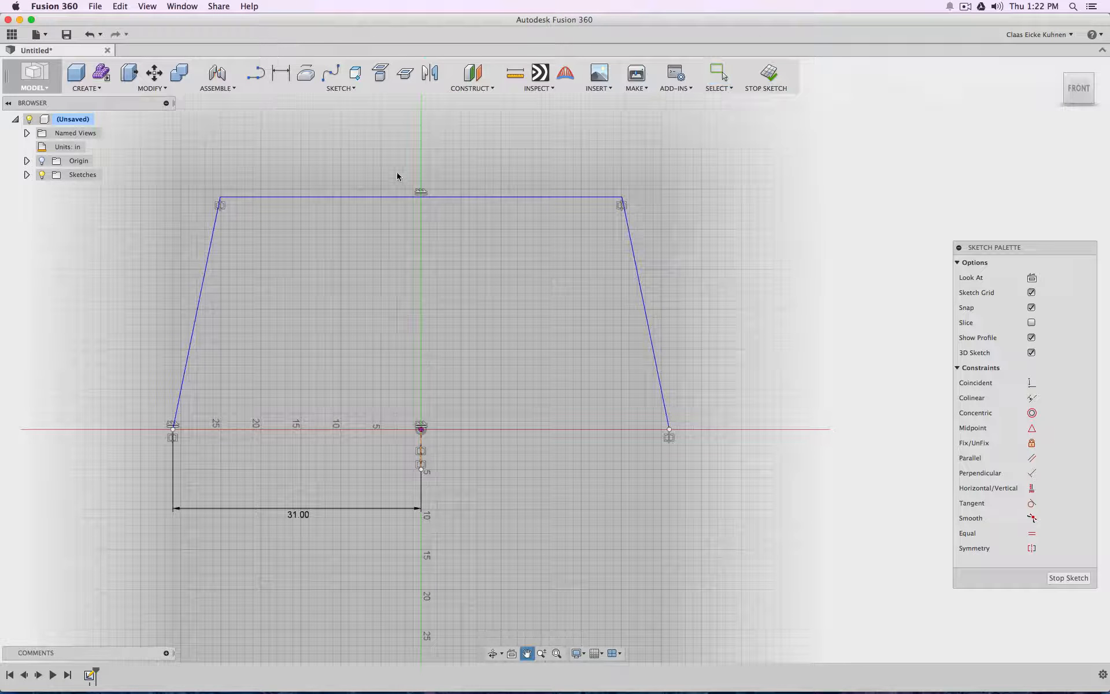
pyautogui.click(279, 77)
pyautogui.click(441, 197)
pyautogui.click(422, 429)
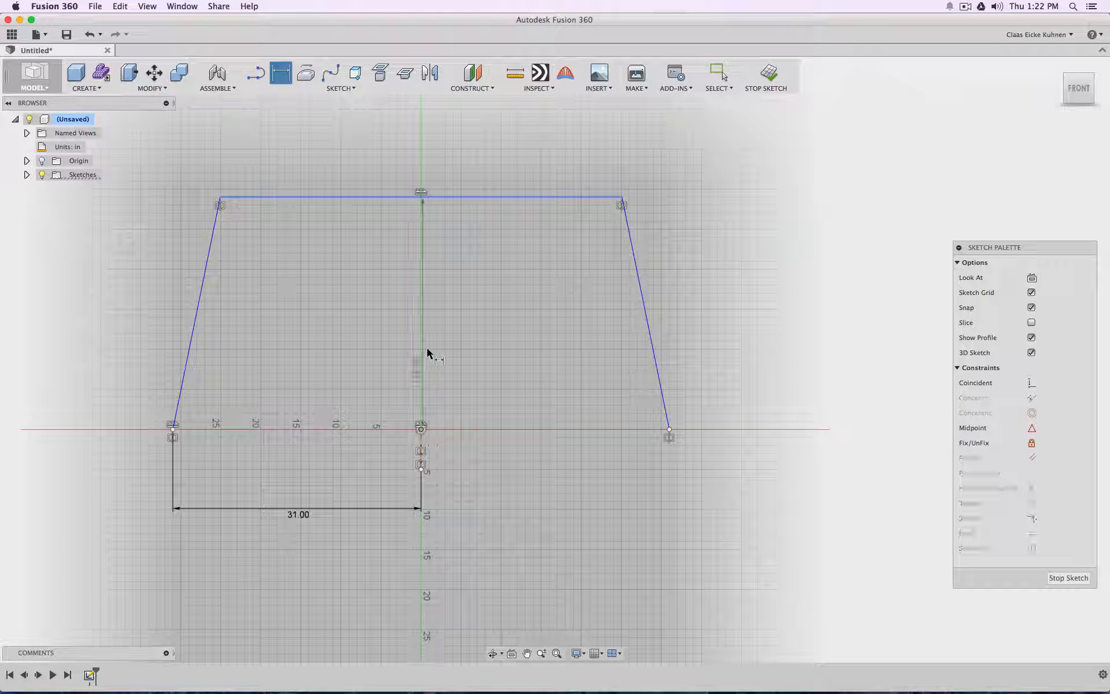
pyautogui.click(441, 315)
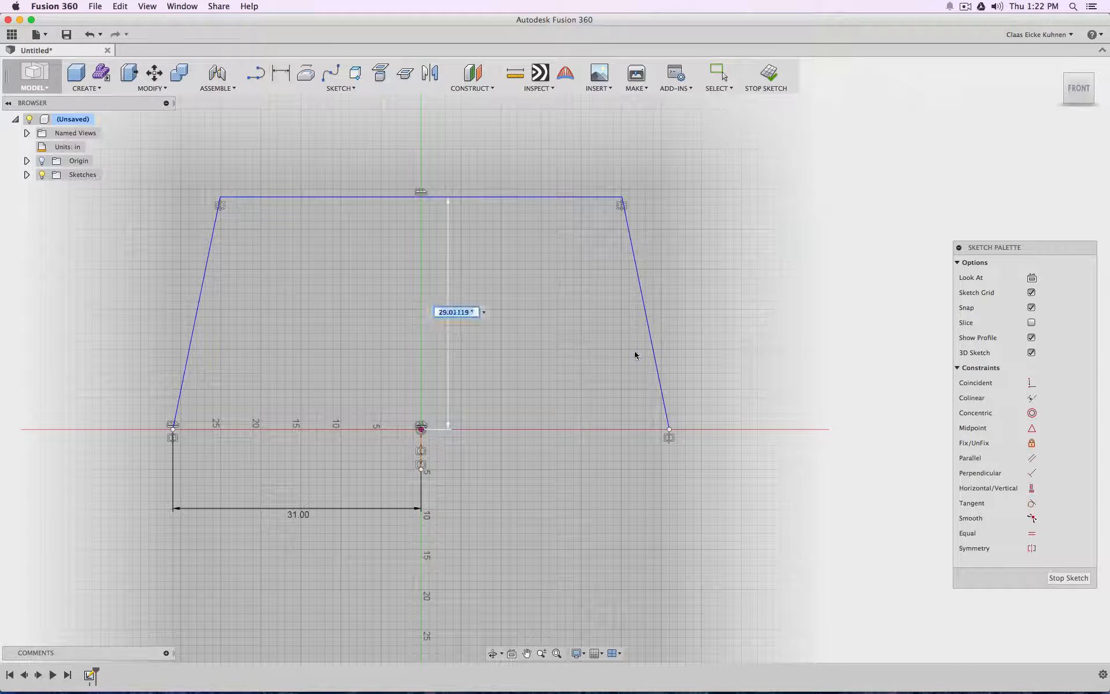
pyautogui.write('29')
pyautogui.press('Return')
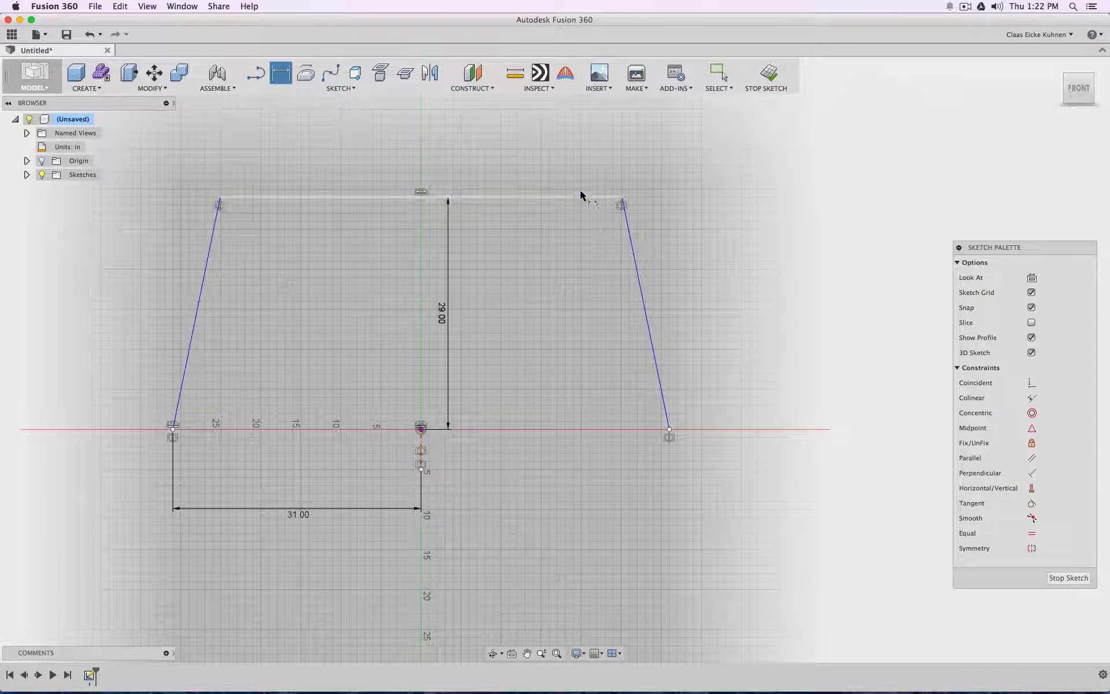
# Step: Offset the three connected trapezoid lines inward by 1 in
pyautogui.click(257, 70)
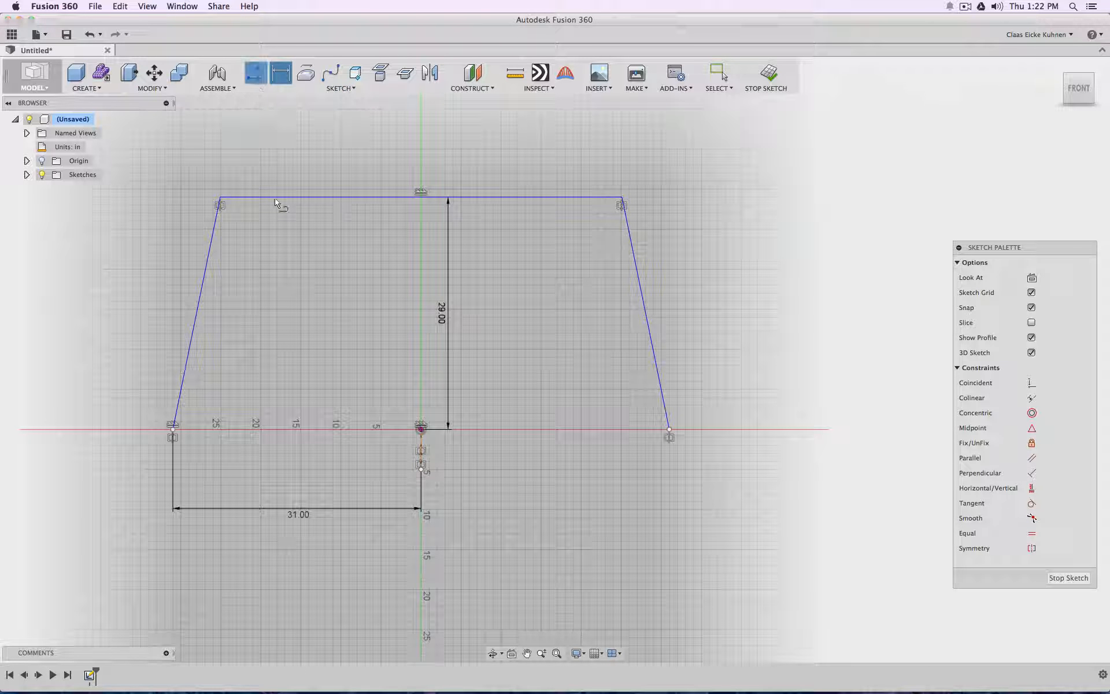
pyautogui.click(343, 90)
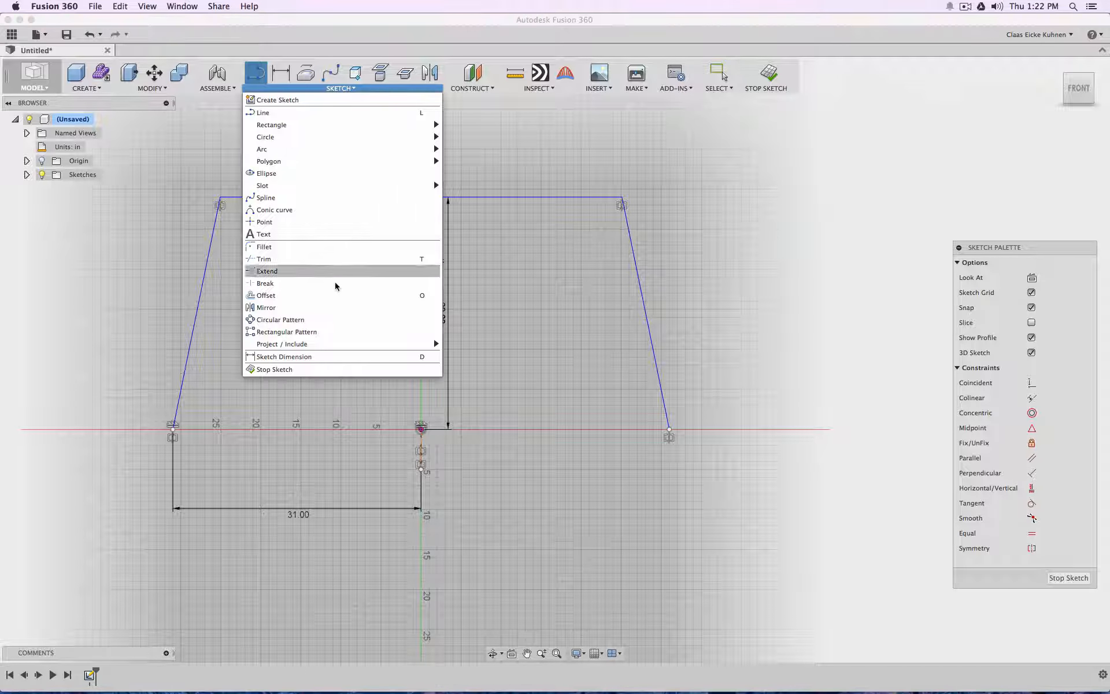
pyautogui.click(334, 297)
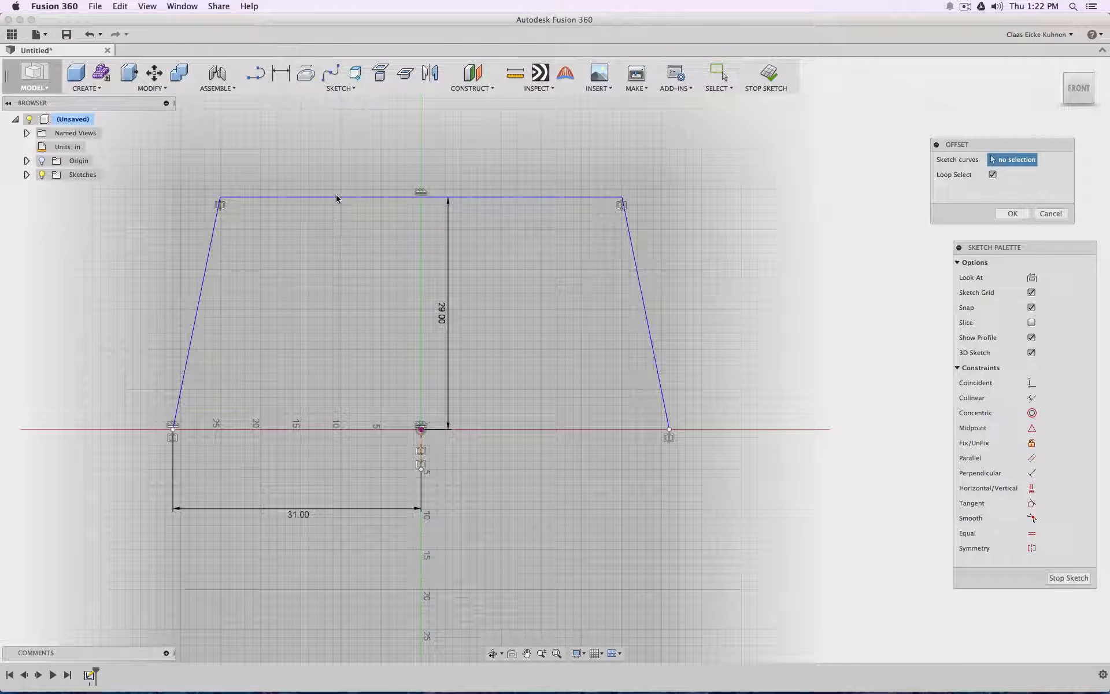
pyautogui.click(336, 199)
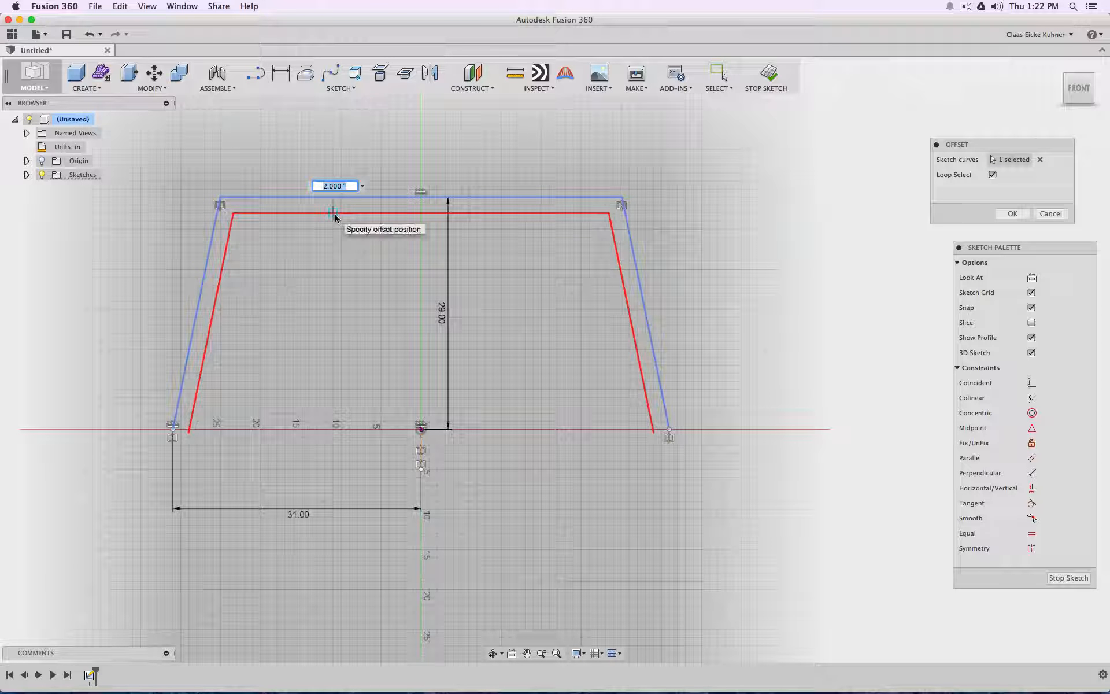
pyautogui.write('1')
pyautogui.press('Return')
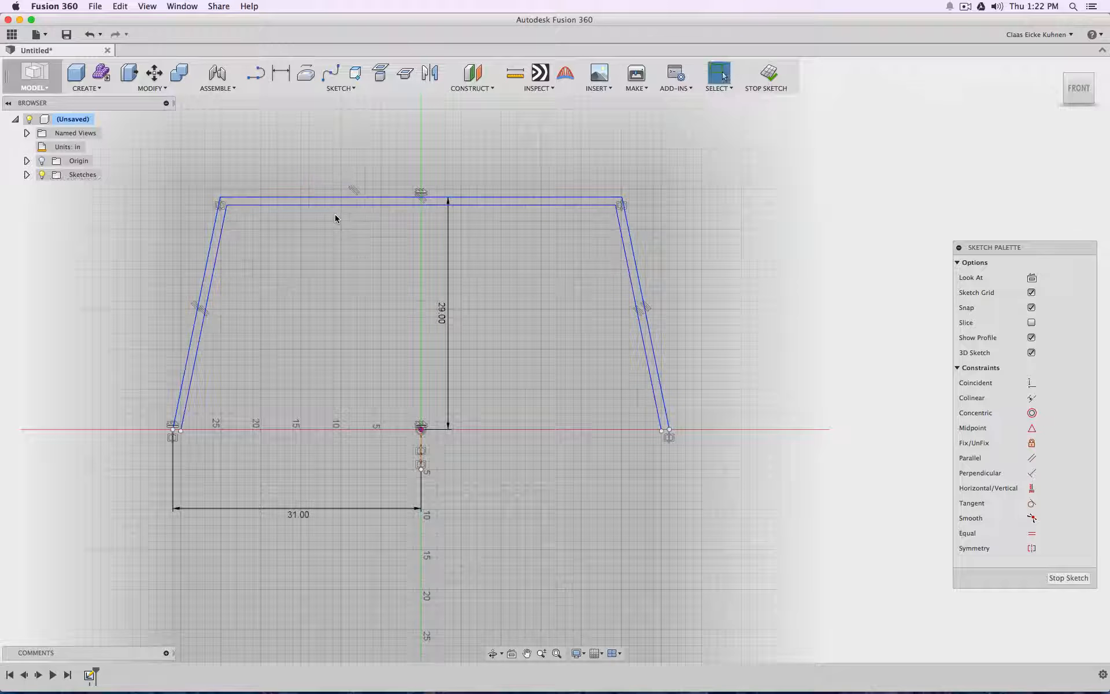
# Step: Connect the outer lower ends of the two slanted legs with a horizontal line and finish the sketch
pyautogui.click(259, 74)
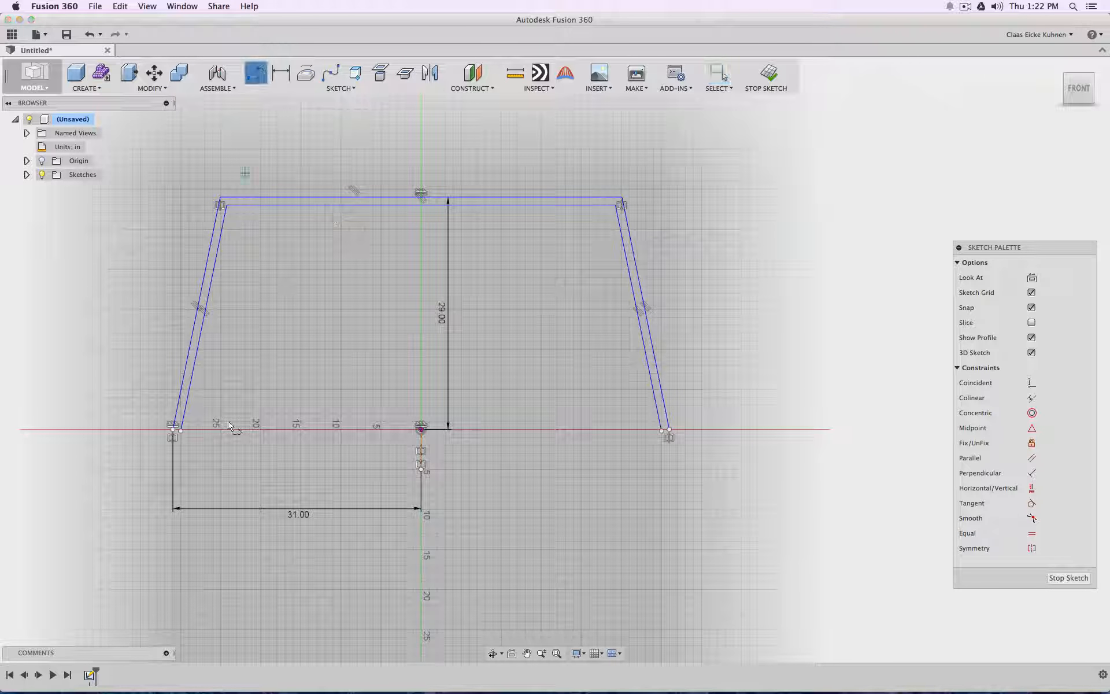
pyautogui.click(174, 429)
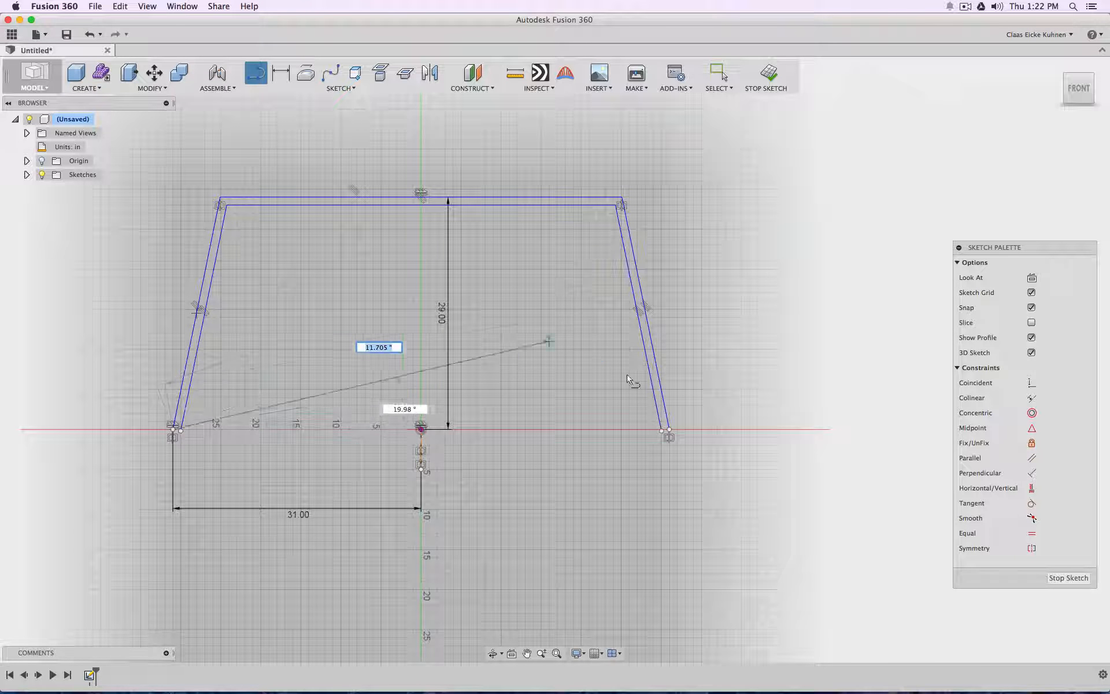
pyautogui.click(668, 428)
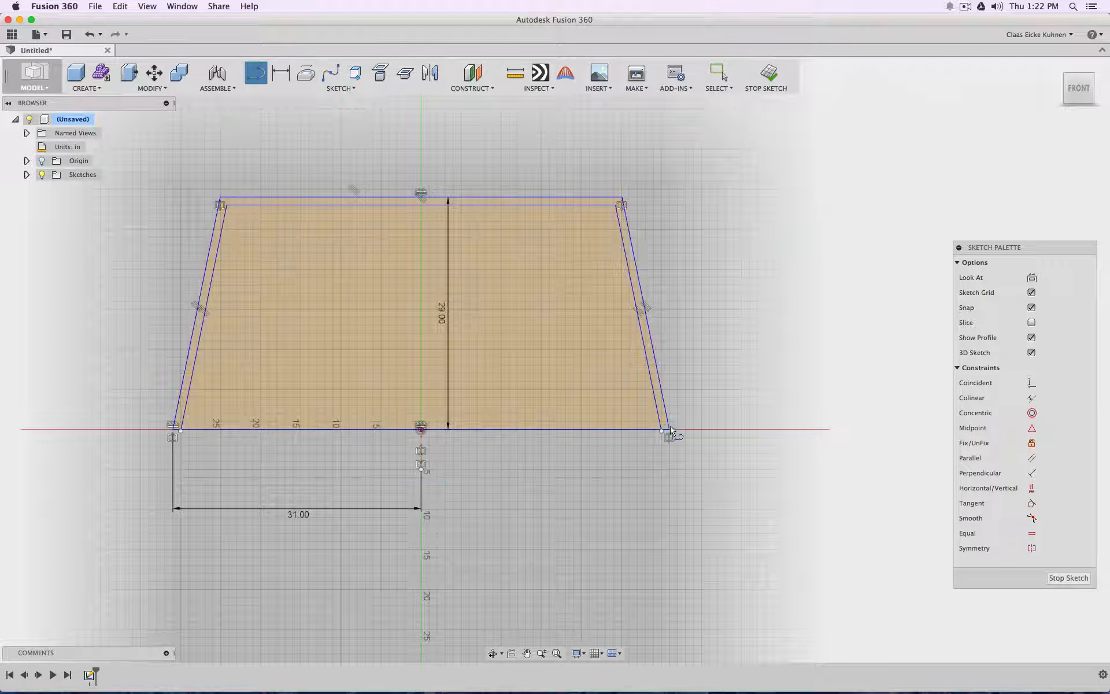
pyautogui.click(771, 75)
# Step: Extrude the thin outer frame profile about 25.78 in backward as a new body, and edit the extrusion to make it slightly deeper
pyautogui.click(1067, 78)
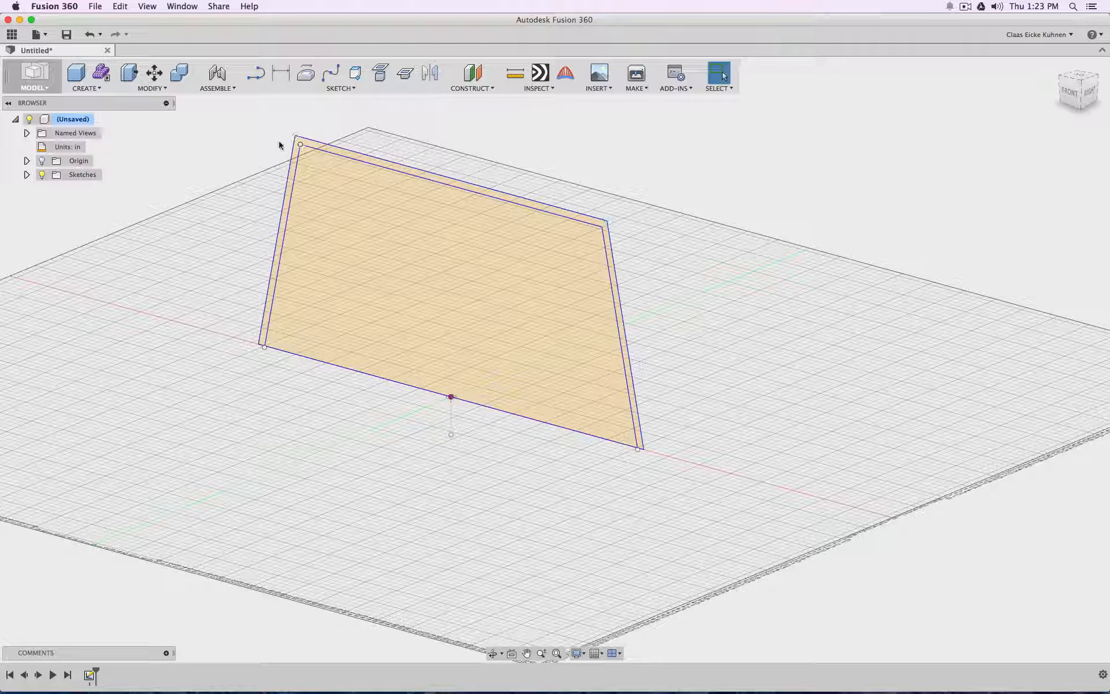
pyautogui.click(99, 89)
pyautogui.click(88, 173)
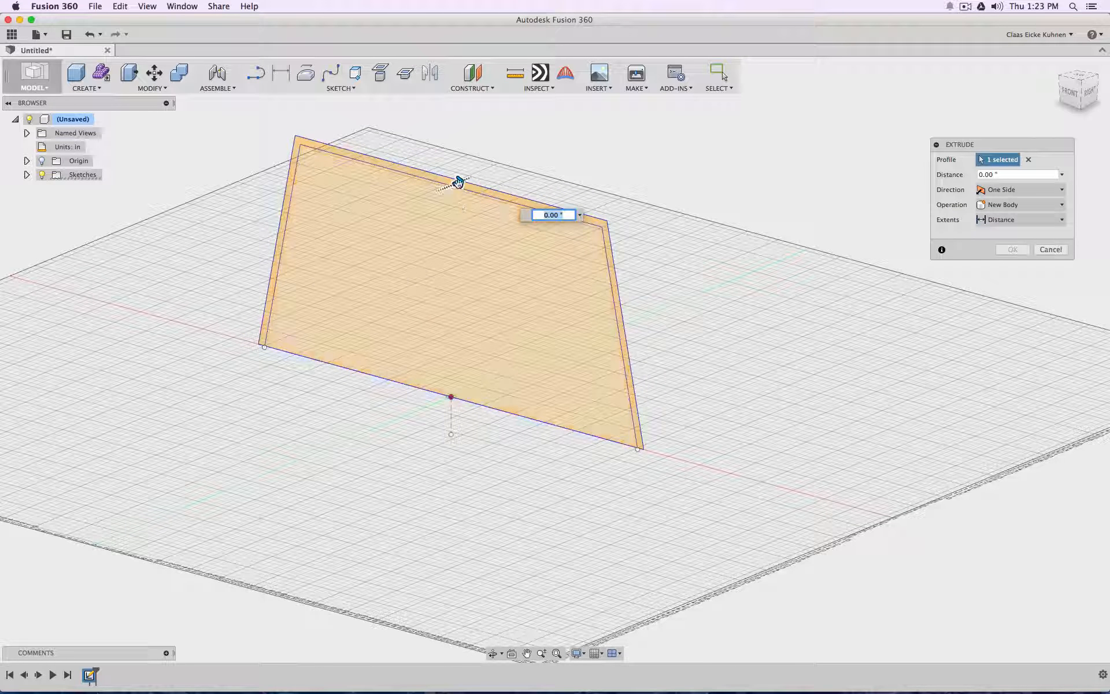
pyautogui.moveTo(457, 182); pyautogui.dragTo(592, 177)
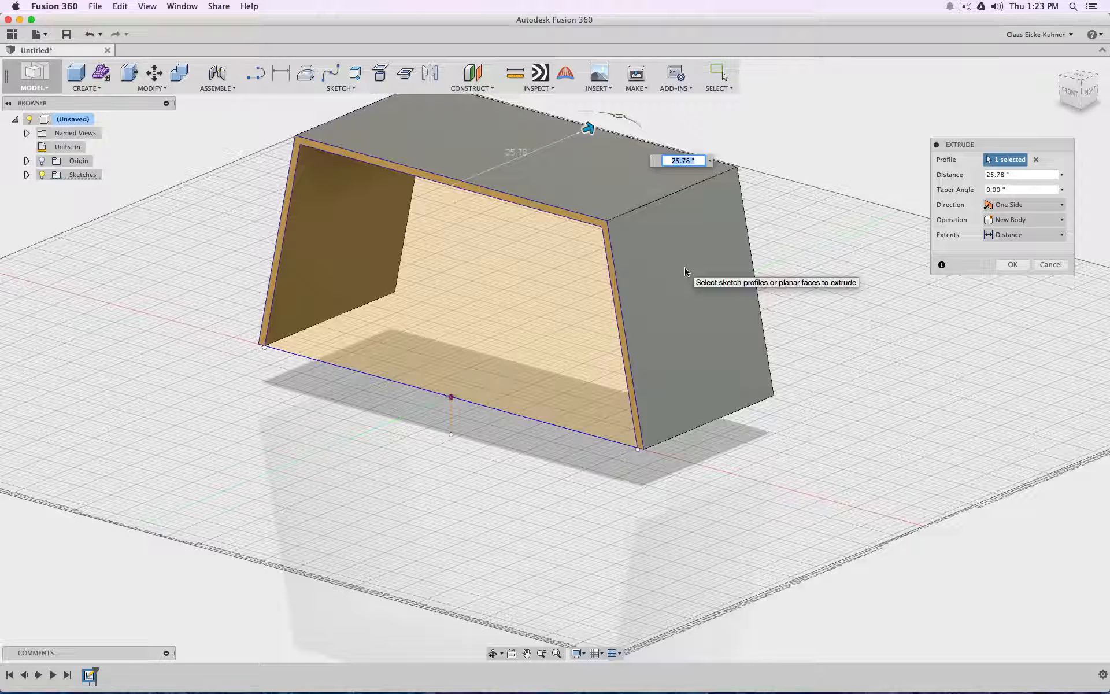
pyautogui.press('Return')
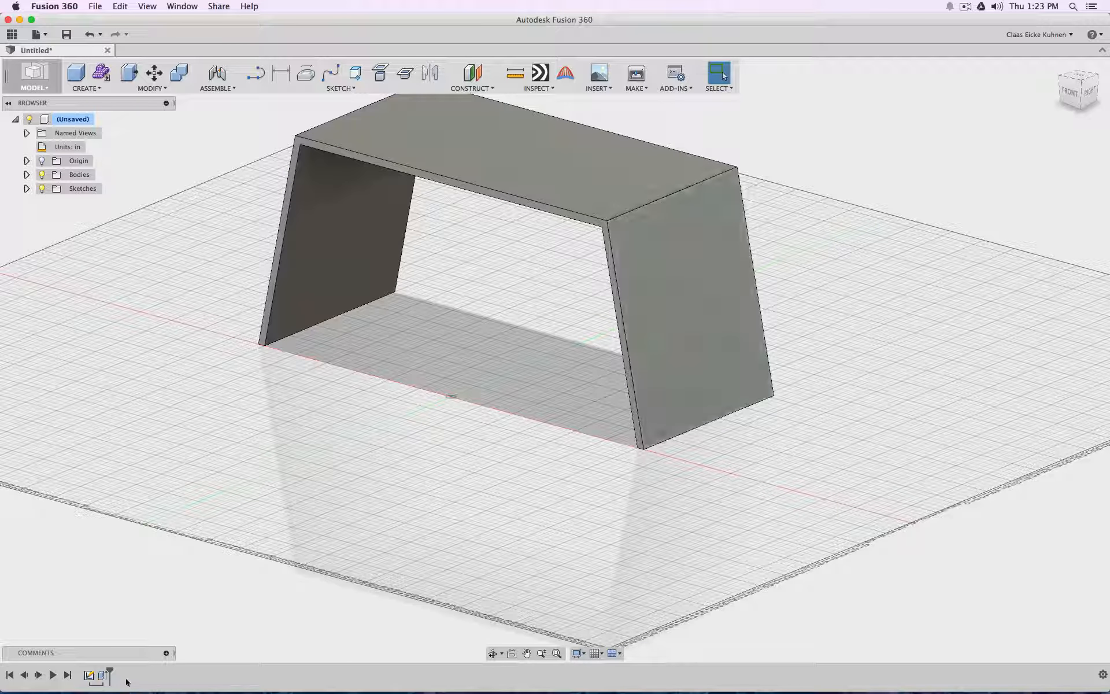
pyautogui.doubleClick(104, 674)
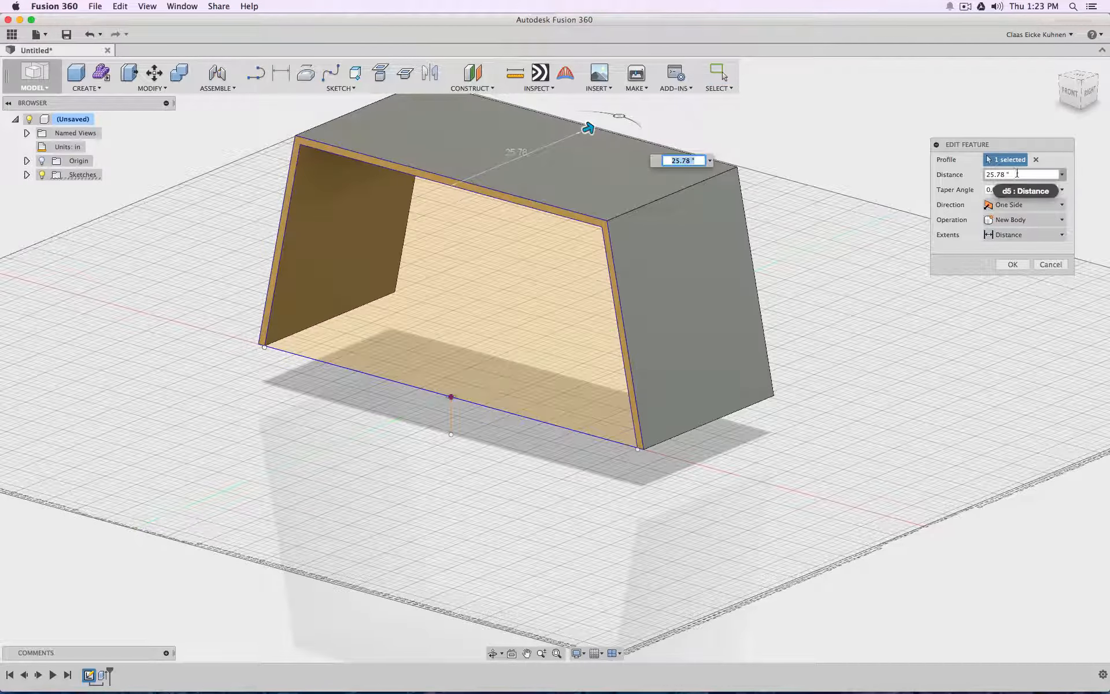
pyautogui.press('Return')
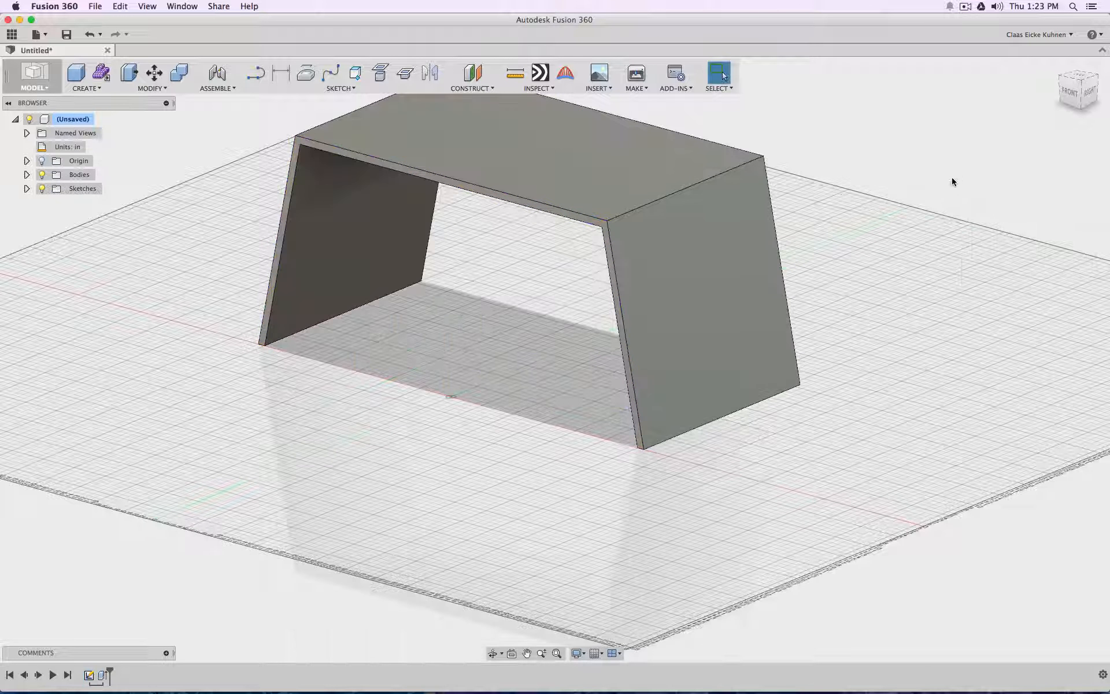
# Step: View the table body from behind and make Sketch1 visible again
pyautogui.click(1079, 94)
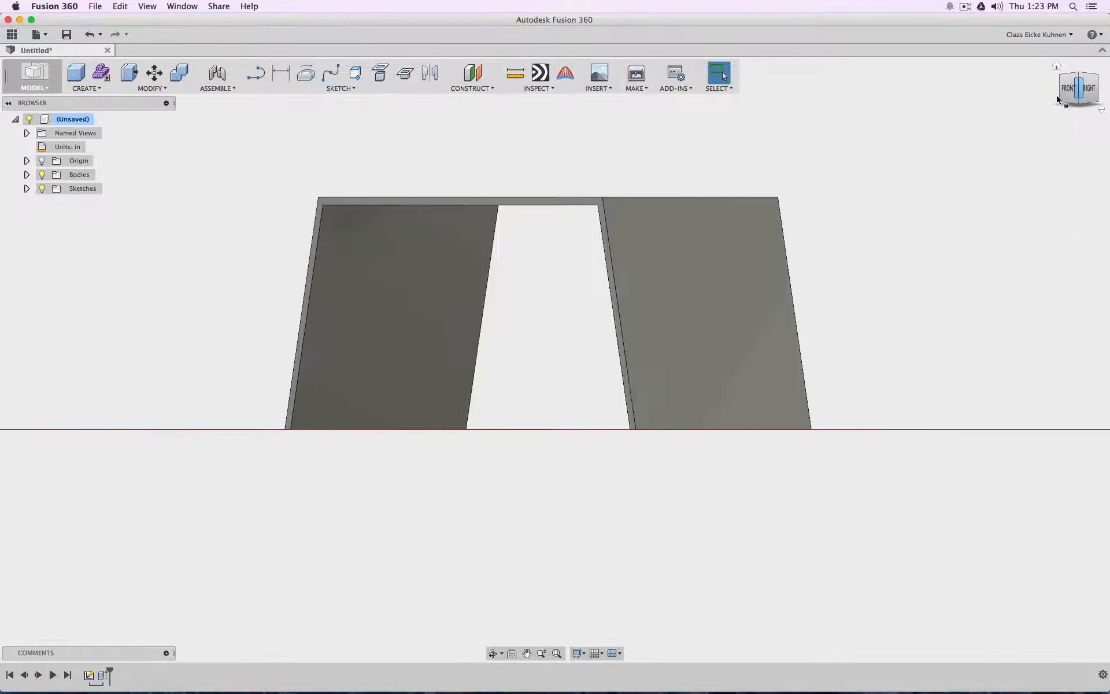
pyautogui.click(1067, 88)
pyautogui.moveTo(1070, 89)
pyautogui.mouseDown()
pyautogui.moveTo(1068, 106)
pyautogui.moveTo(985, 92)
pyautogui.moveTo(949, 112)
pyautogui.moveTo(982, 106)
pyautogui.moveTo(927, 137)
pyautogui.mouseUp()
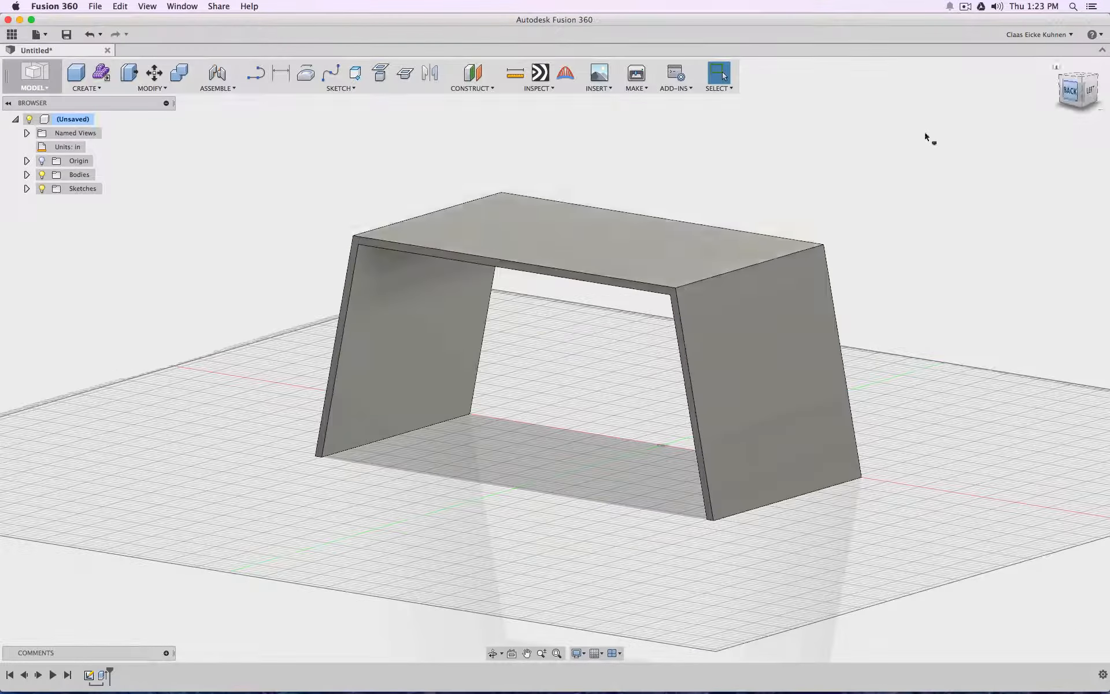
pyautogui.click(27, 190)
pyautogui.click(52, 202)
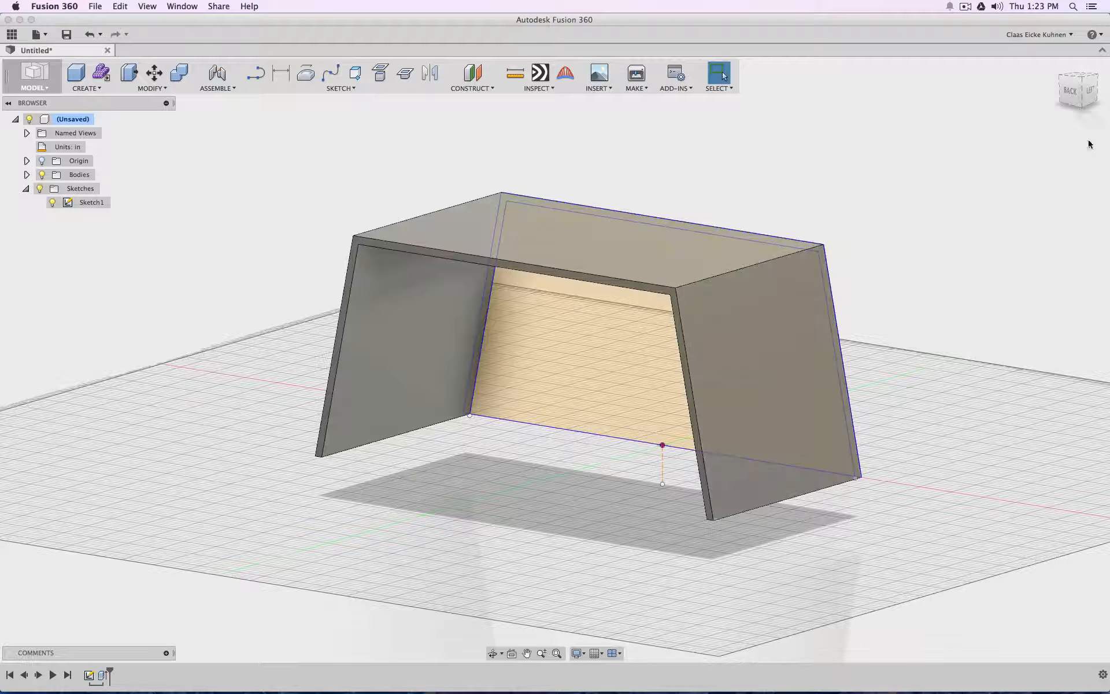
# Step: Extrude the inner trapezoid profile 1 in as a new body to form a panel closing the frame's opening
pyautogui.click(99, 88)
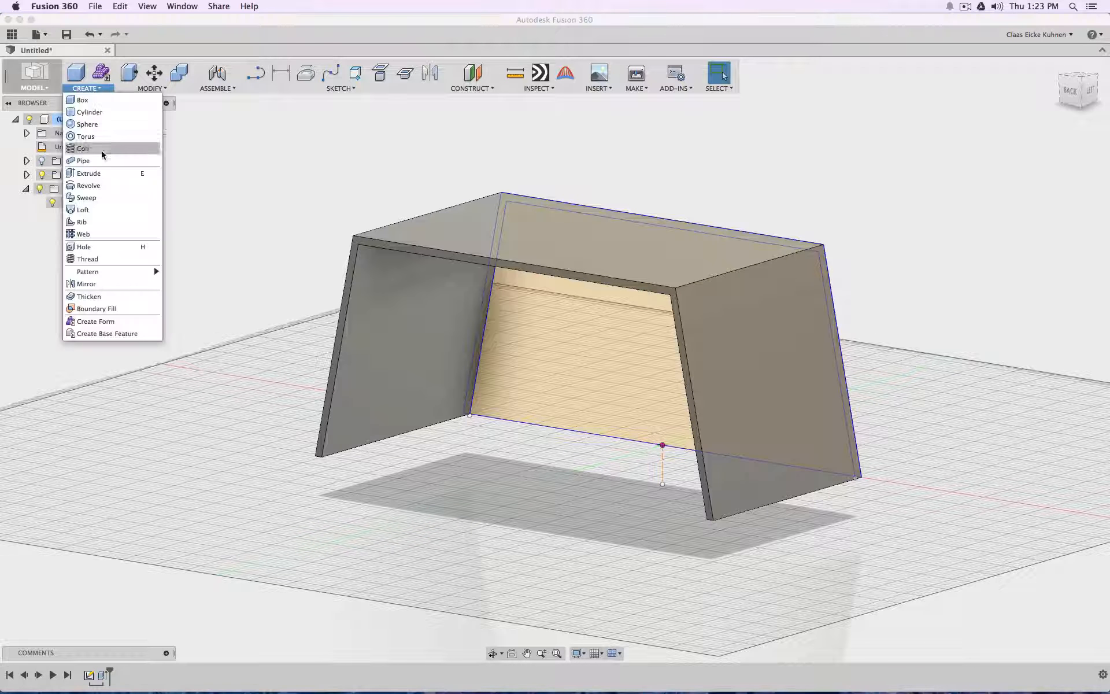
pyautogui.click(102, 172)
pyautogui.click(562, 338)
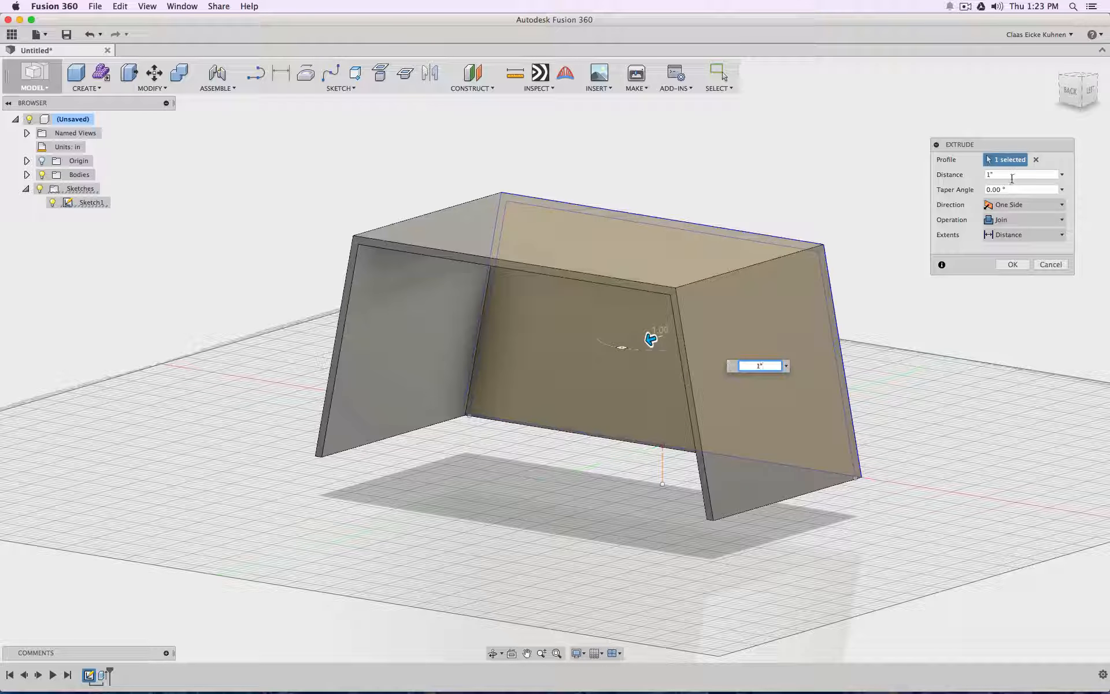
pyautogui.click(1023, 220)
pyautogui.click(1029, 270)
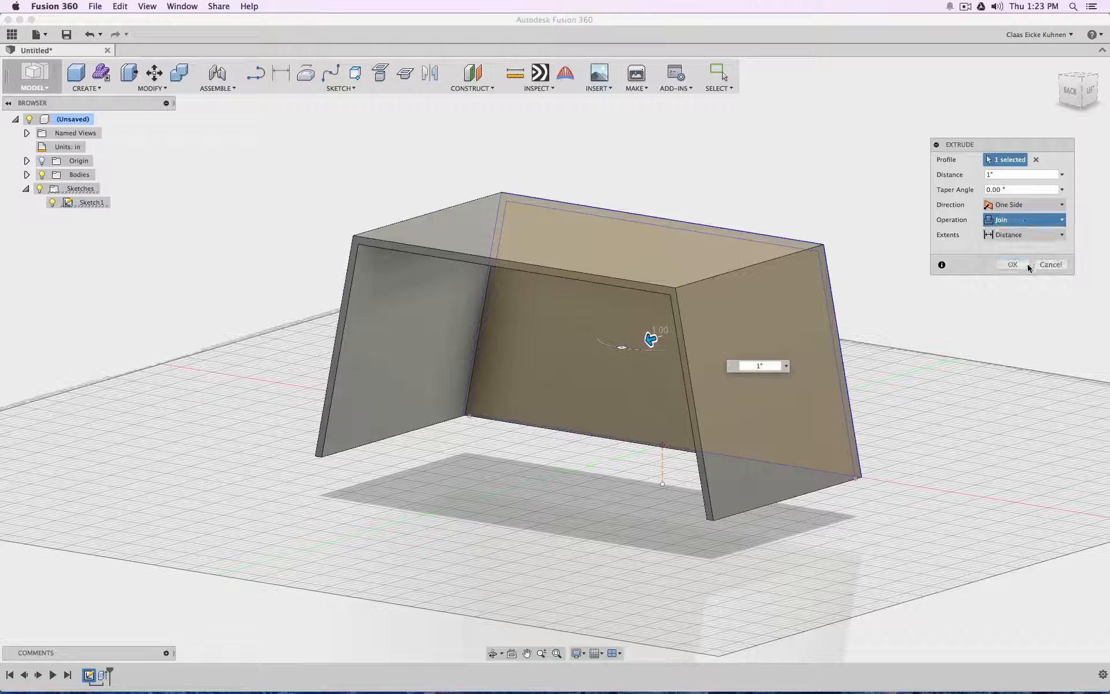
pyautogui.click(1024, 270)
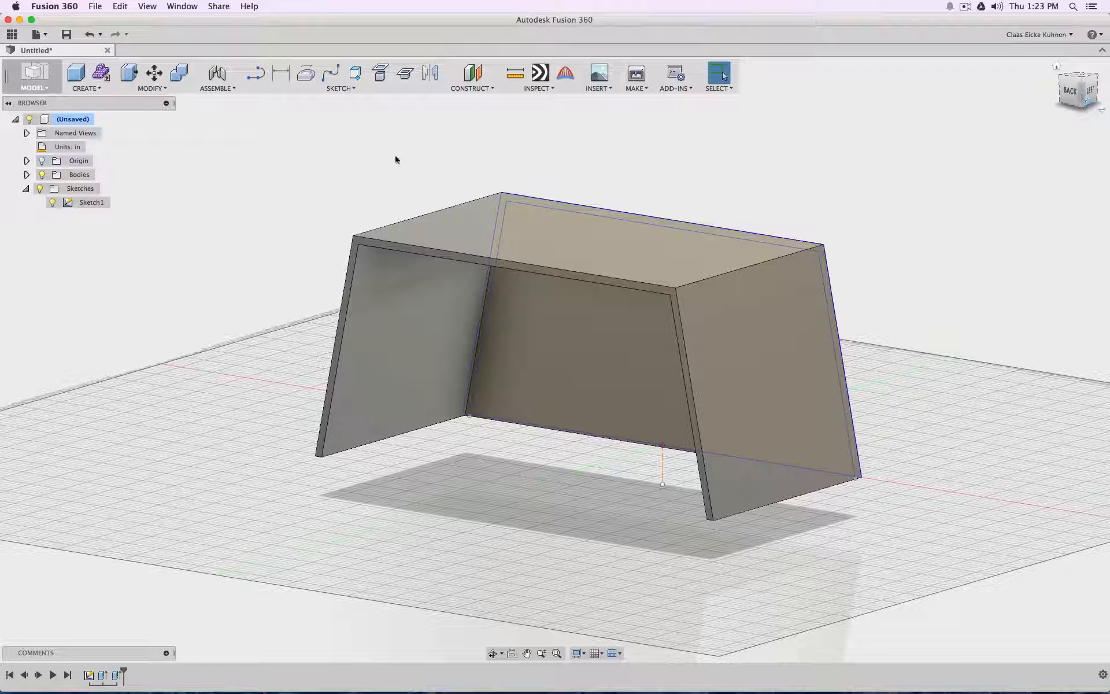
# Step: Hide the sketches and examine how the panel sits inside the frame from the front, back and underside
pyautogui.click(40, 189)
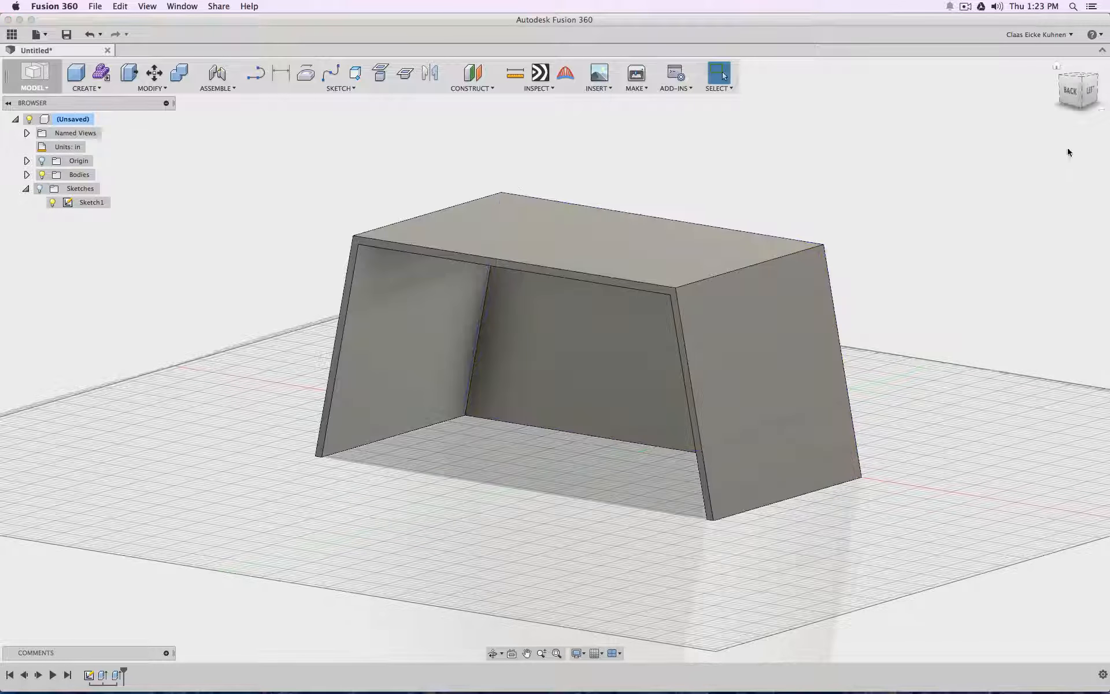
pyautogui.click(1089, 102)
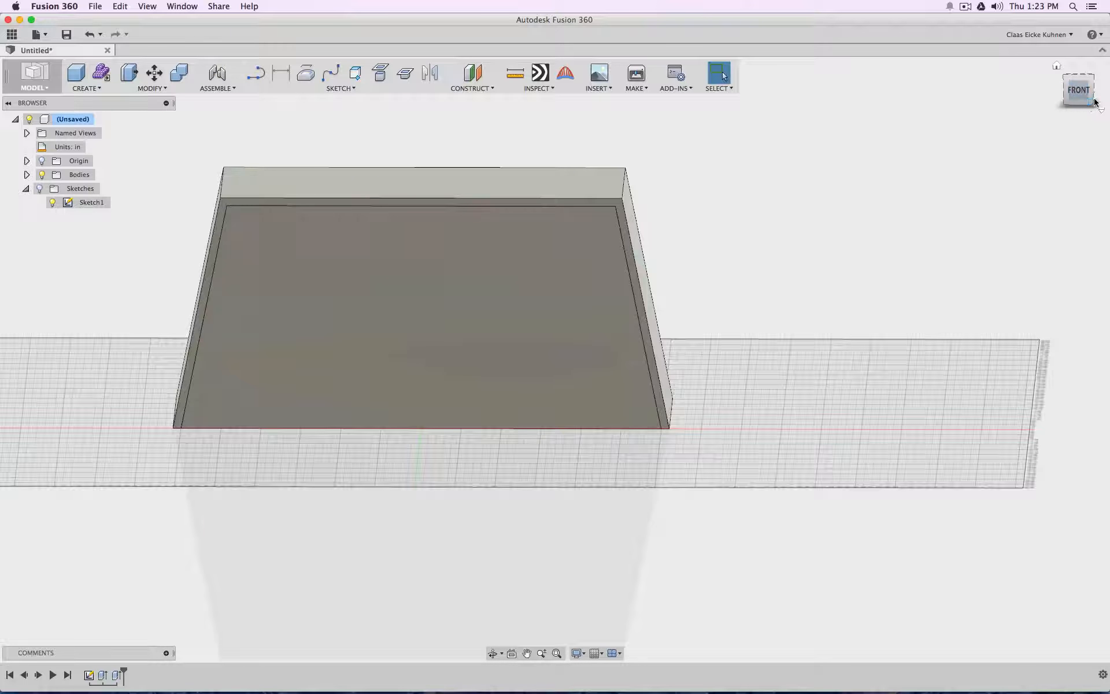
pyautogui.moveTo(550, 355)
pyautogui.keyDown('shift'); pyautogui.mouseDown(button='middle')
pyautogui.moveTo(555, 362)
pyautogui.moveTo(665, 168)
pyautogui.mouseUp(button='middle'); pyautogui.keyUp('shift')
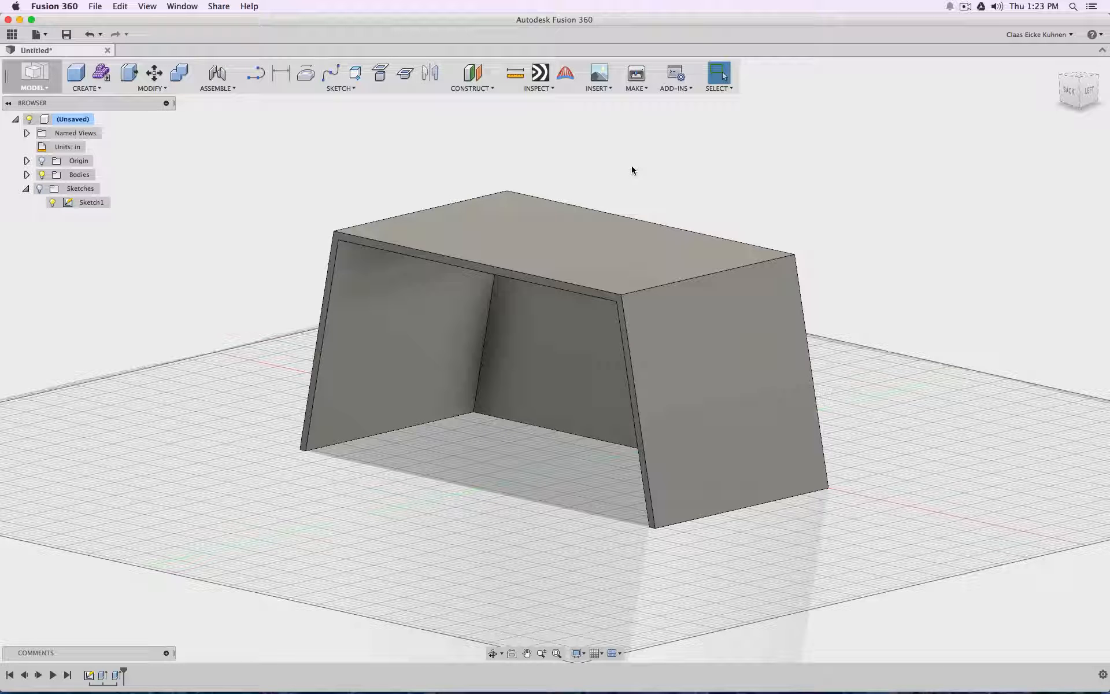
pyautogui.moveTo(1067, 101); pyautogui.dragTo(1060, 78)
pyautogui.moveTo(991, 180); pyautogui.dragTo(925, 230, button='middle')
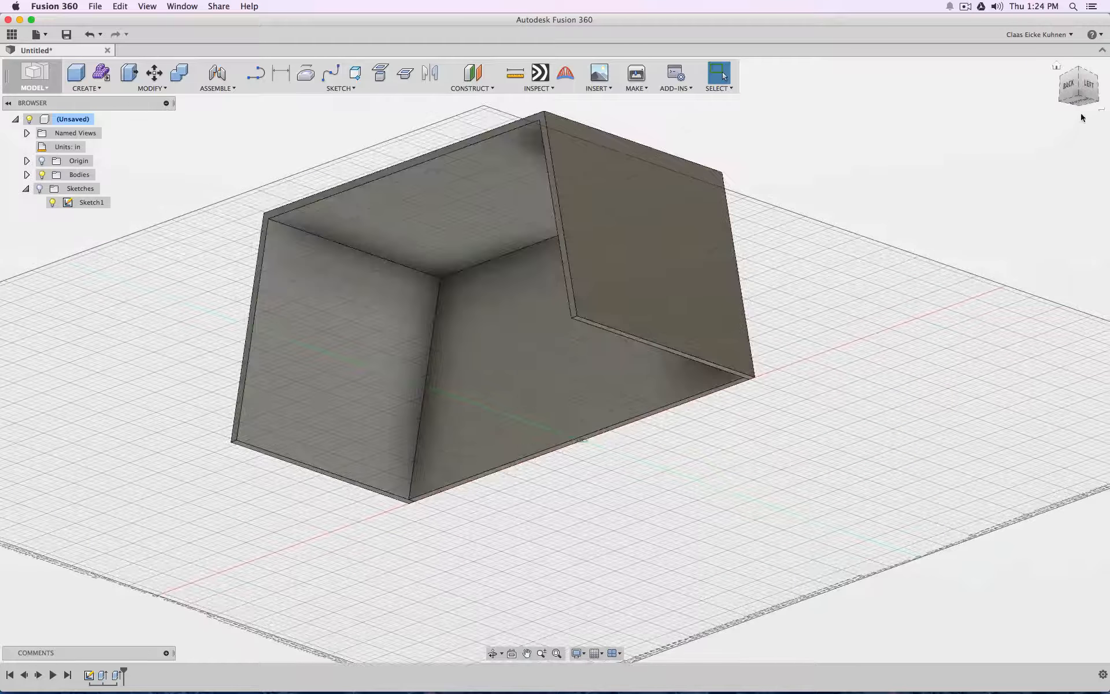
pyautogui.moveTo(1082, 104); pyautogui.dragTo(1080, 73)
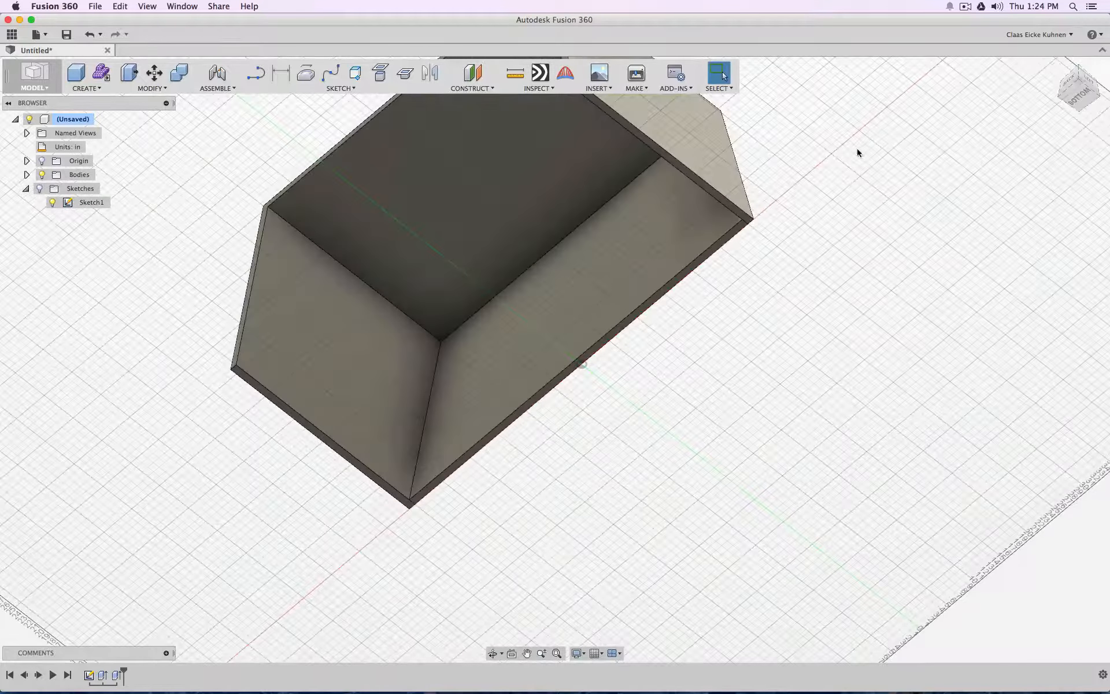
pyautogui.moveTo(857, 148); pyautogui.dragTo(924, 178, button='middle')
pyautogui.scroll(-3, 859, 210)
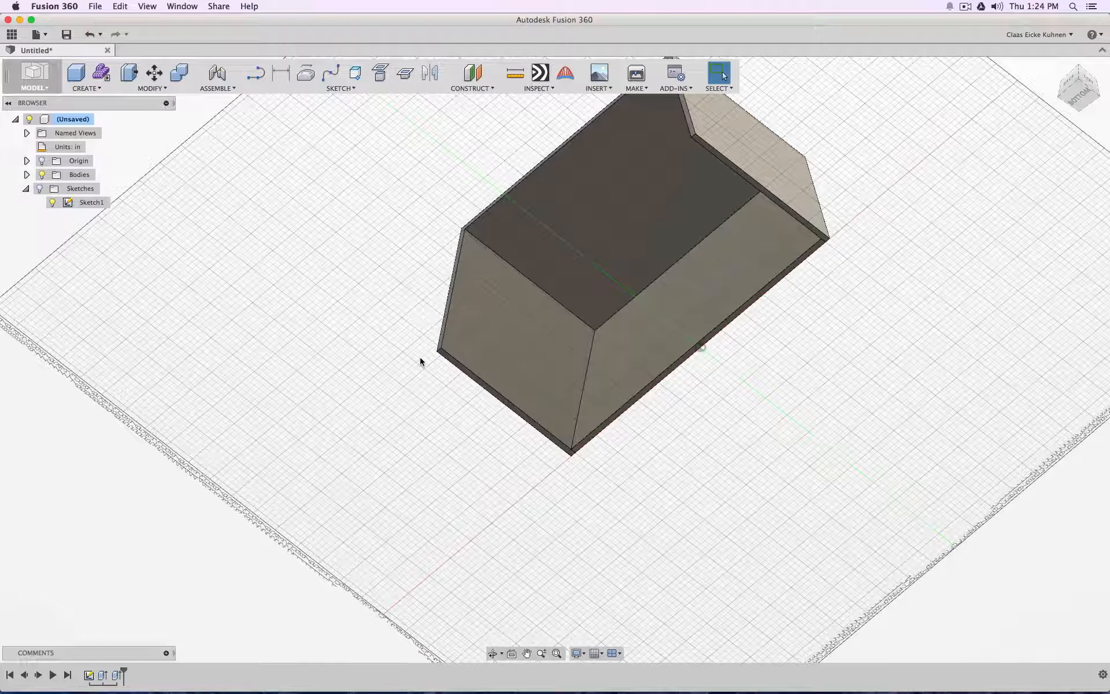
# Step: Reopen Sketch1 for editing and dimension the gap between the outer and inner top lines
pyautogui.doubleClick(92, 674)
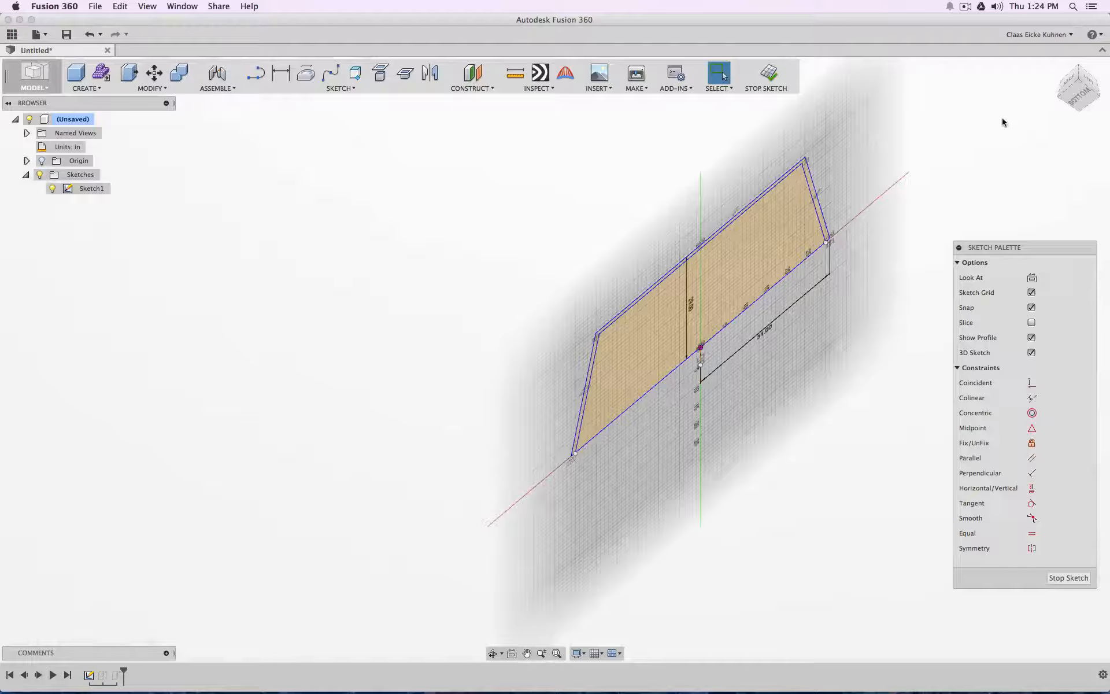
pyautogui.click(1070, 86)
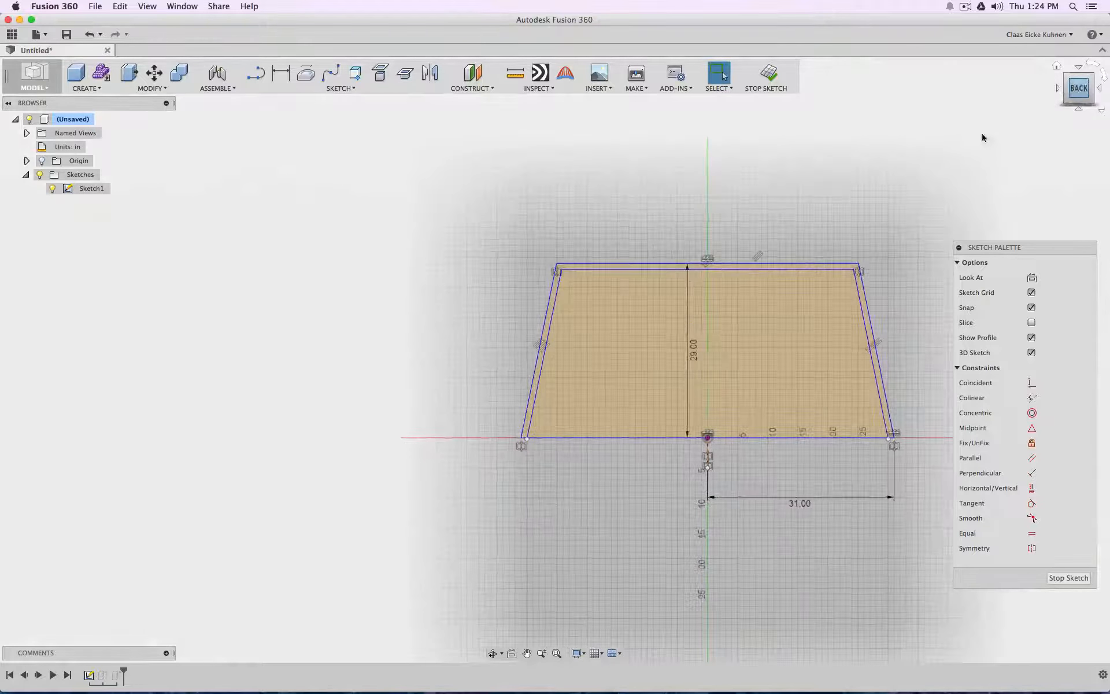
pyautogui.click(281, 73)
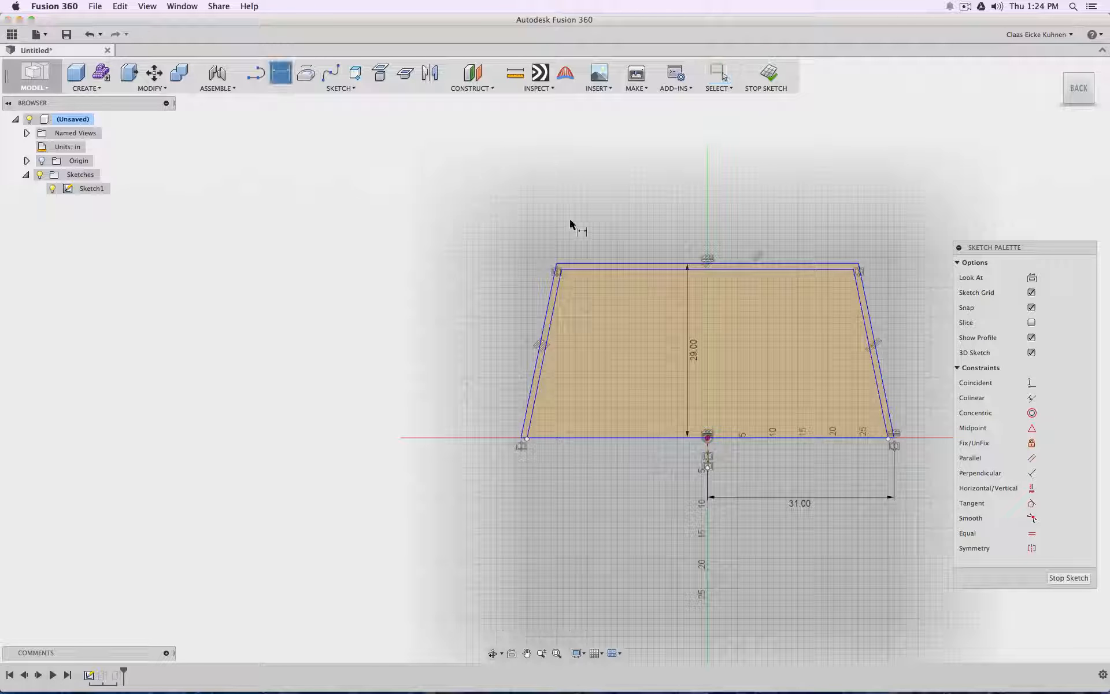
pyautogui.click(597, 266)
pyautogui.click(603, 216)
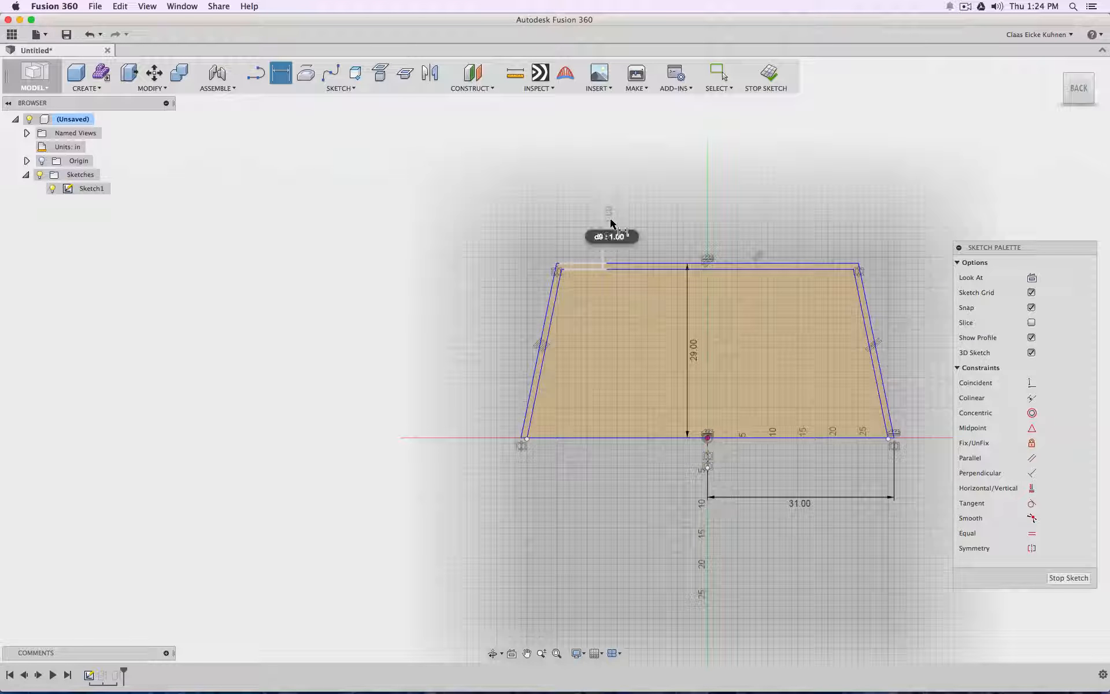
# Step: Dimension the gap between the outer and inner lines of both slanted legs, linking each value to d9
pyautogui.click(548, 334)
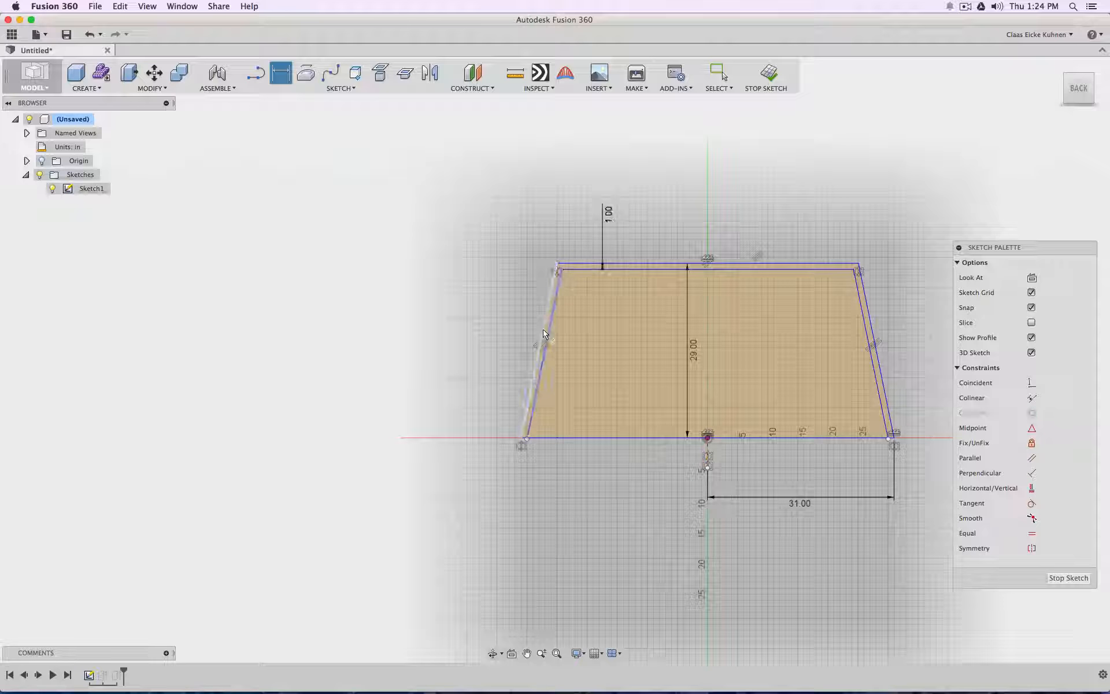
pyautogui.click(505, 318)
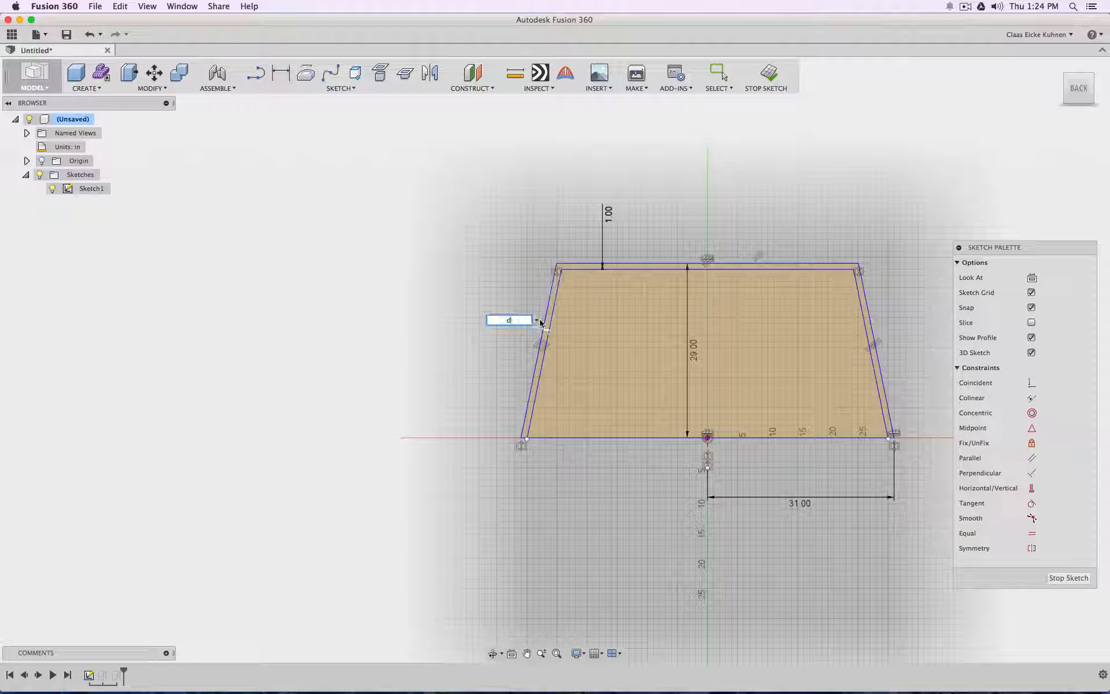
pyautogui.write('d9')
pyautogui.press('Return')
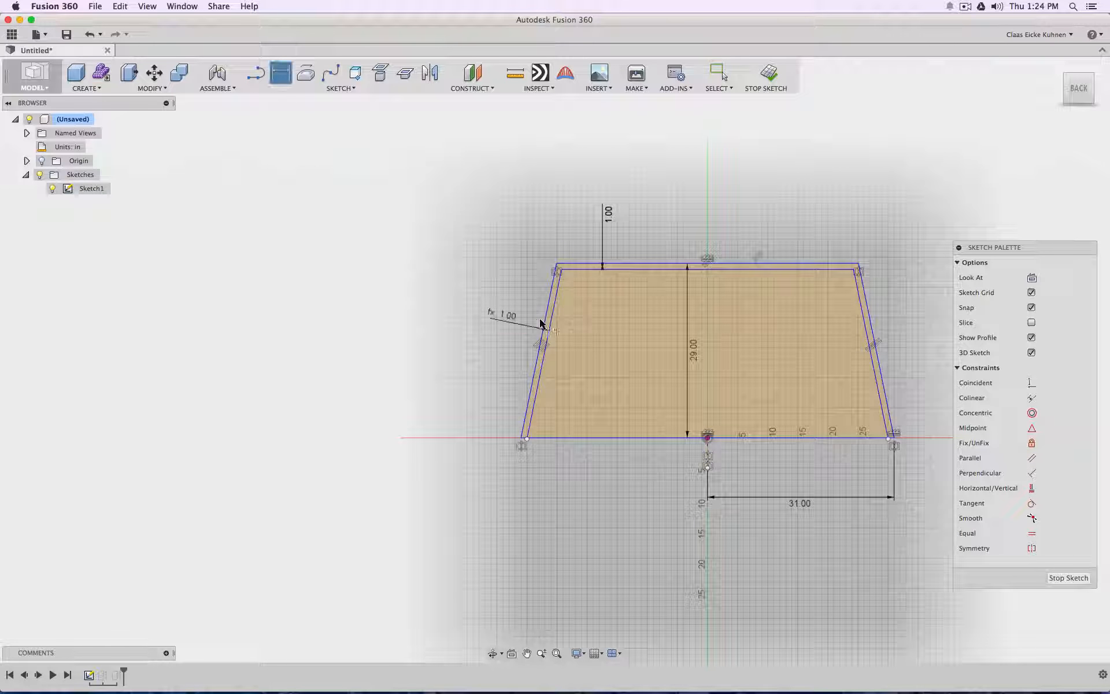
pyautogui.click(866, 318)
pyautogui.click(896, 303)
pyautogui.write('d9')
pyautogui.press('Return')
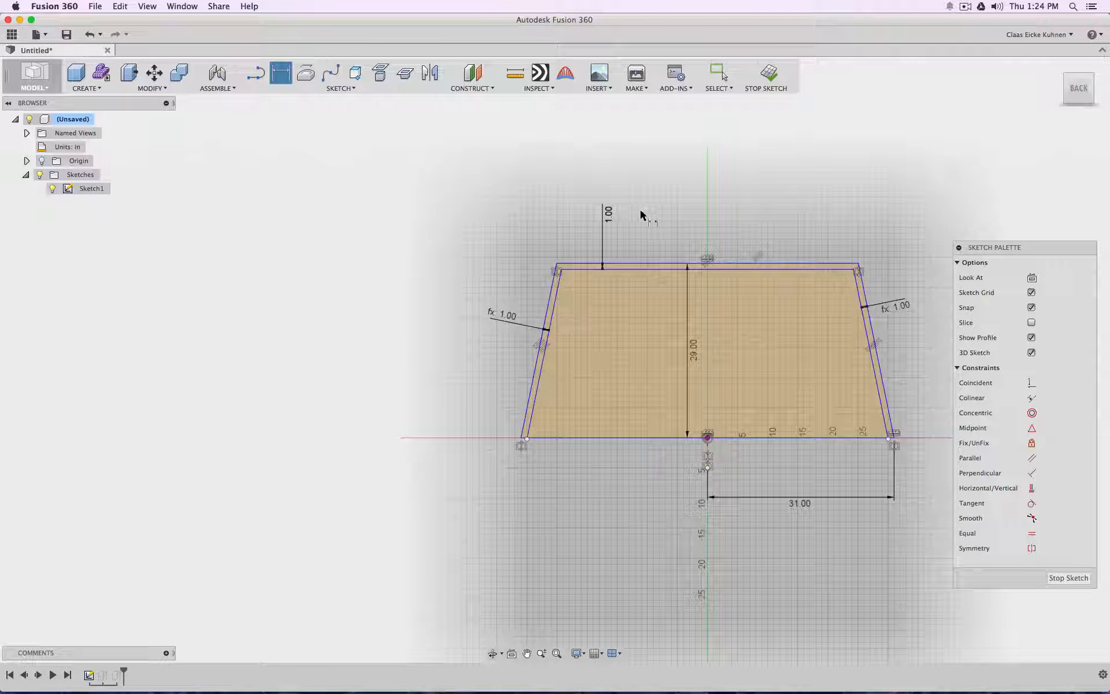
pyautogui.press('Escape')
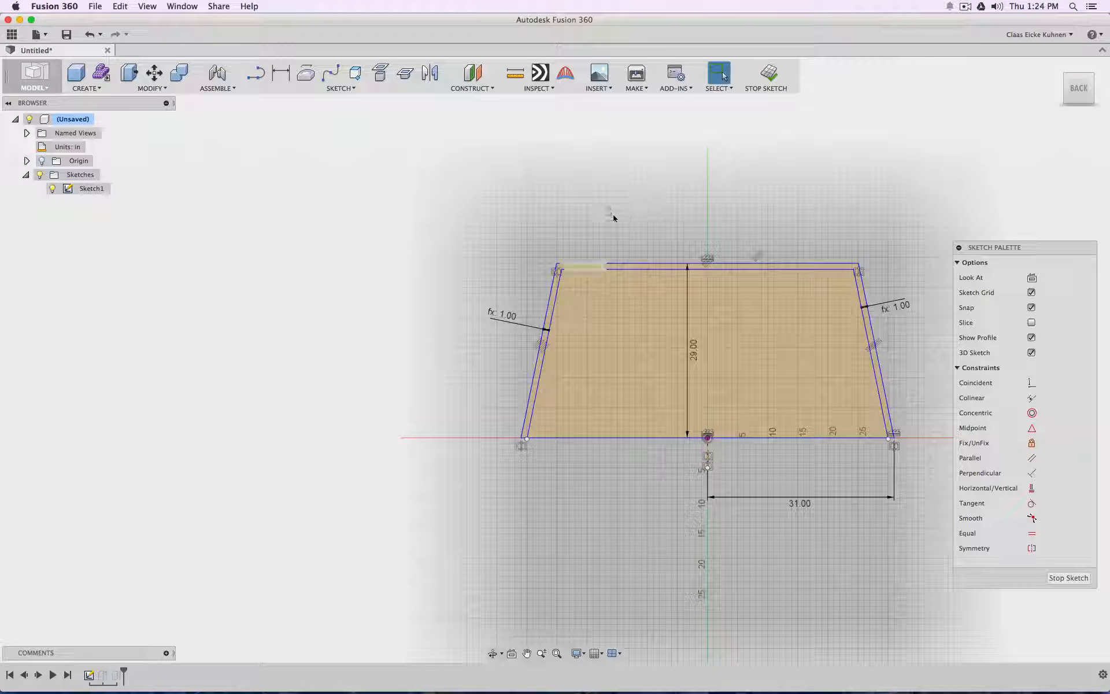
# Step: Set the top thickness dimension to 3 in and finish the sketch
pyautogui.click(615, 220)
pyautogui.write('3')
pyautogui.press('Return')
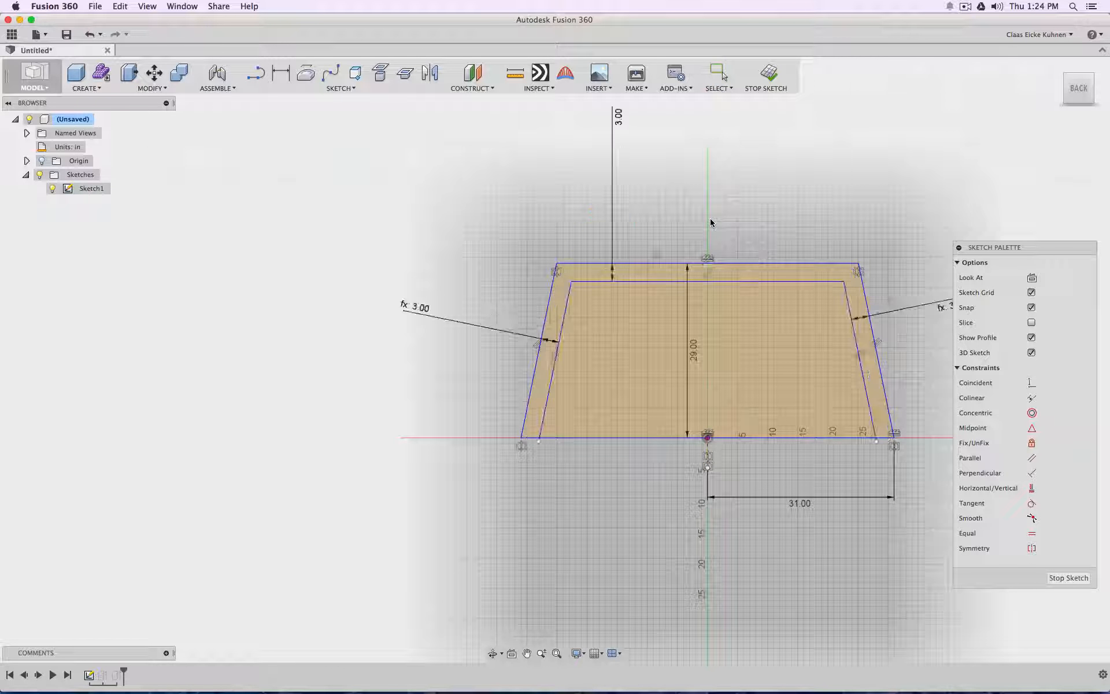
pyautogui.scroll(2, 715, 269)
pyautogui.scroll(-2, 715, 269)
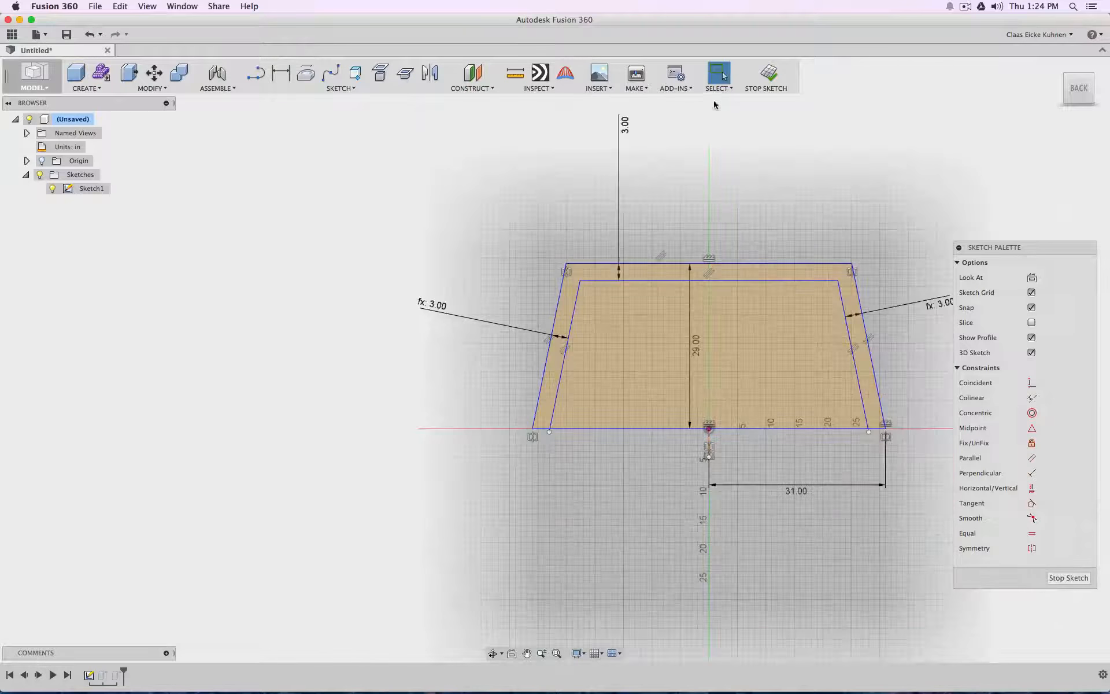
pyautogui.click(766, 73)
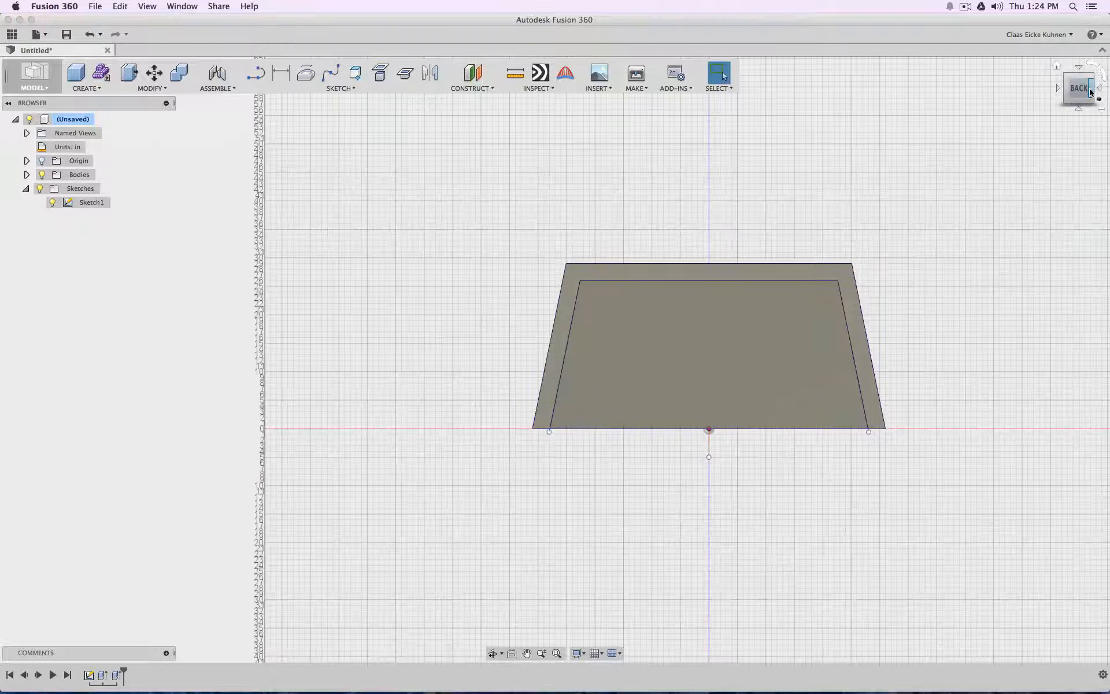
# Step: Edit the panel's extrusion so its distance is driven by parameter d9
pyautogui.moveTo(1090, 92)
pyautogui.mouseDown()
pyautogui.moveTo(1067, 56)
pyautogui.moveTo(989, 52)
pyautogui.moveTo(827, 240)
pyautogui.mouseUp()
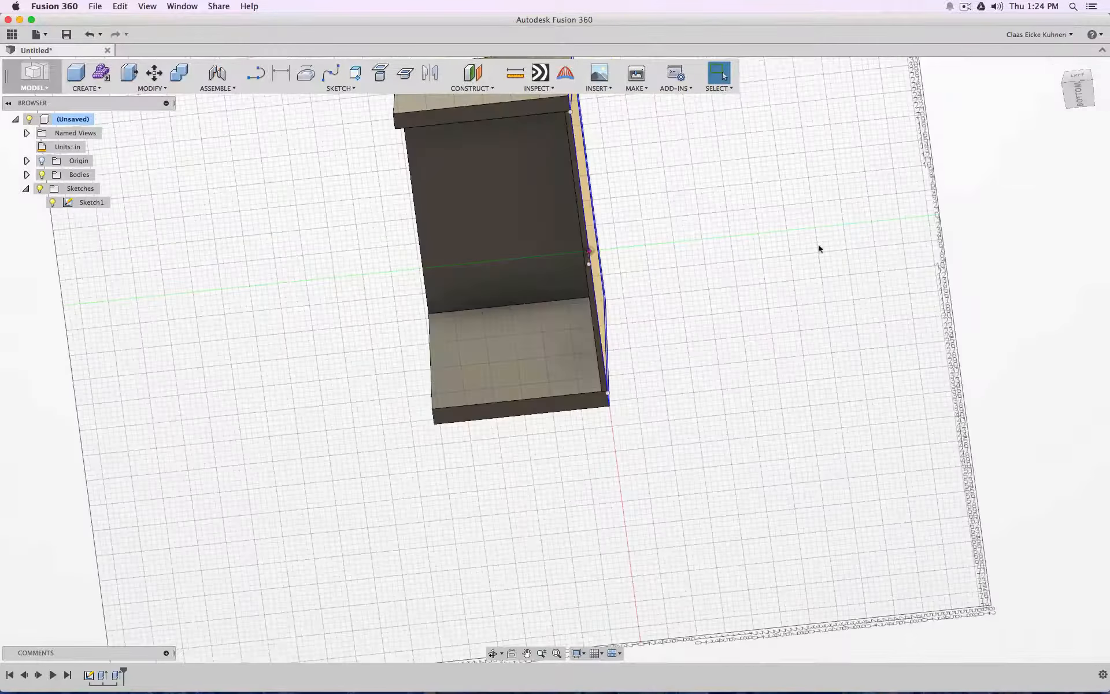
pyautogui.moveTo(724, 301); pyautogui.dragTo(728, 418, button='middle')
pyautogui.scroll(-1, 588, 299)
pyautogui.moveTo(1071, 102)
pyautogui.mouseDown()
pyautogui.moveTo(949, 138)
pyautogui.moveTo(868, 202)
pyautogui.mouseUp()
pyautogui.moveTo(717, 404); pyautogui.dragTo(778, 374)
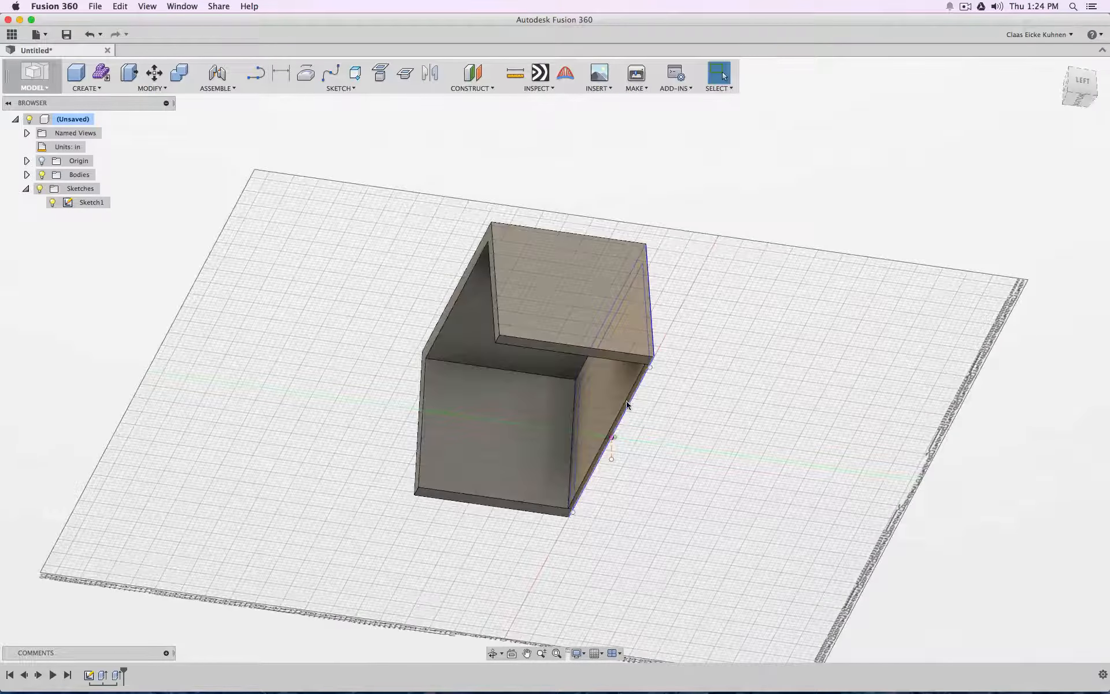
pyautogui.doubleClick(117, 675)
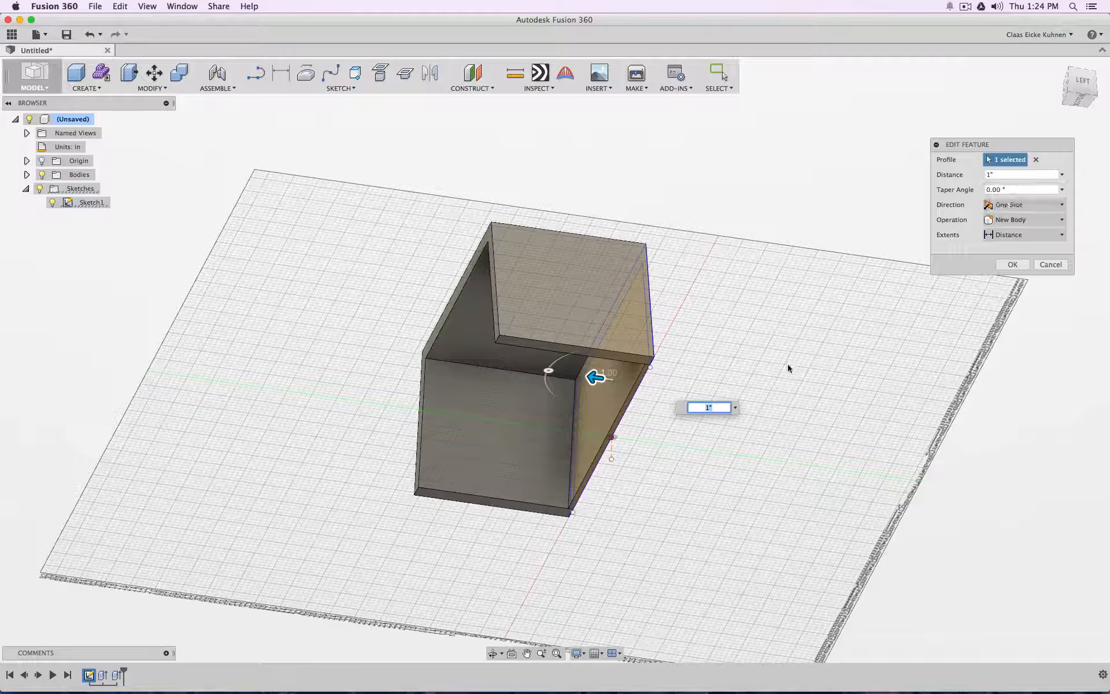
pyautogui.write('d9')
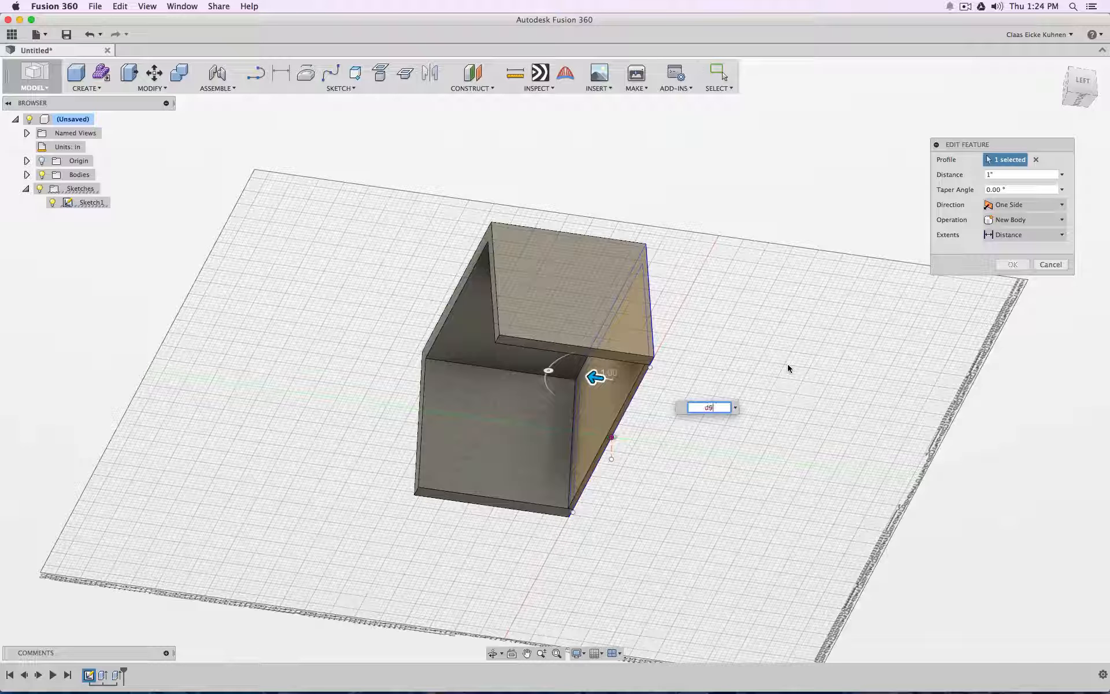
pyautogui.press('Return')
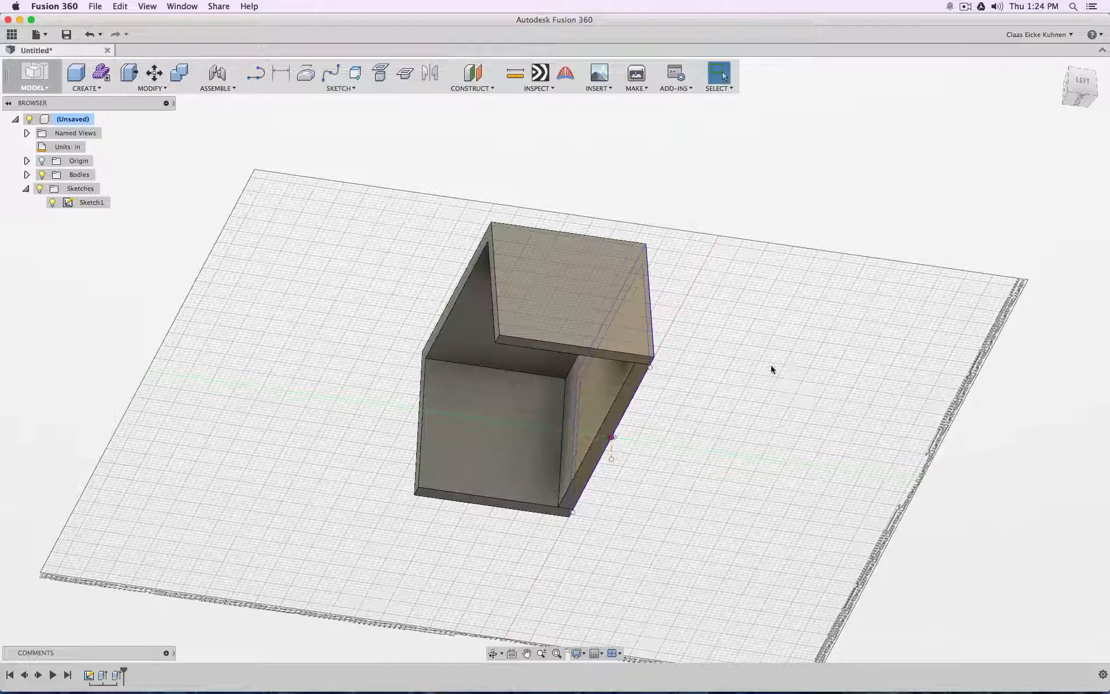
# Step: Set the d9 thickness expression to 1 in among the model parameters and accept the change
pyautogui.click(1061, 78)
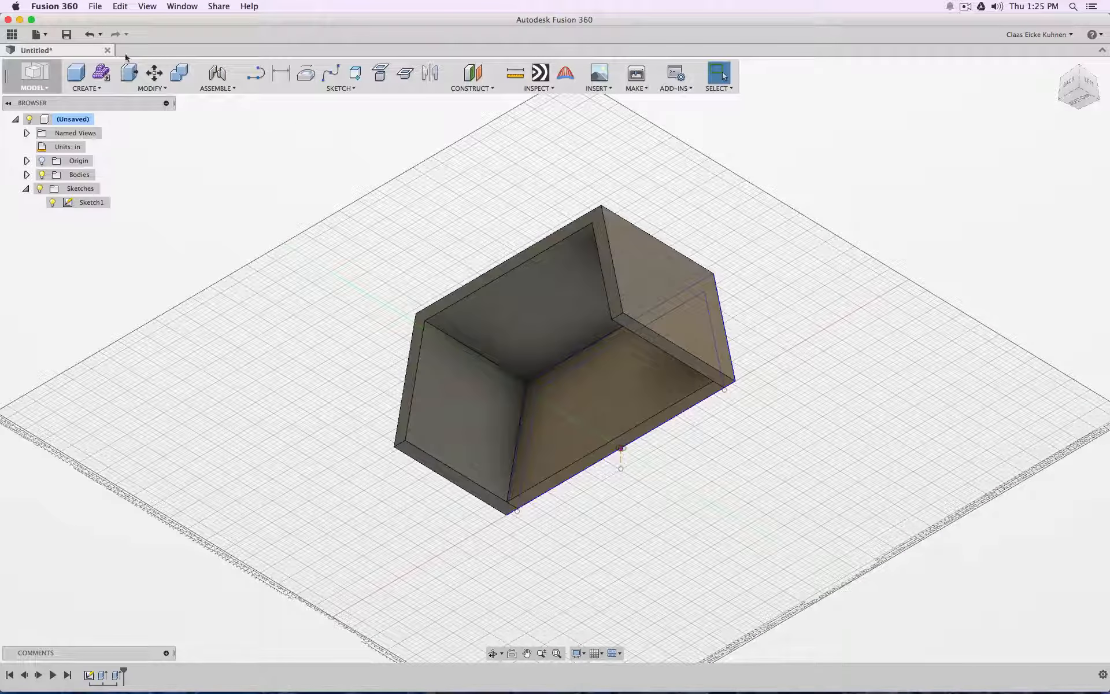
pyautogui.click(150, 88)
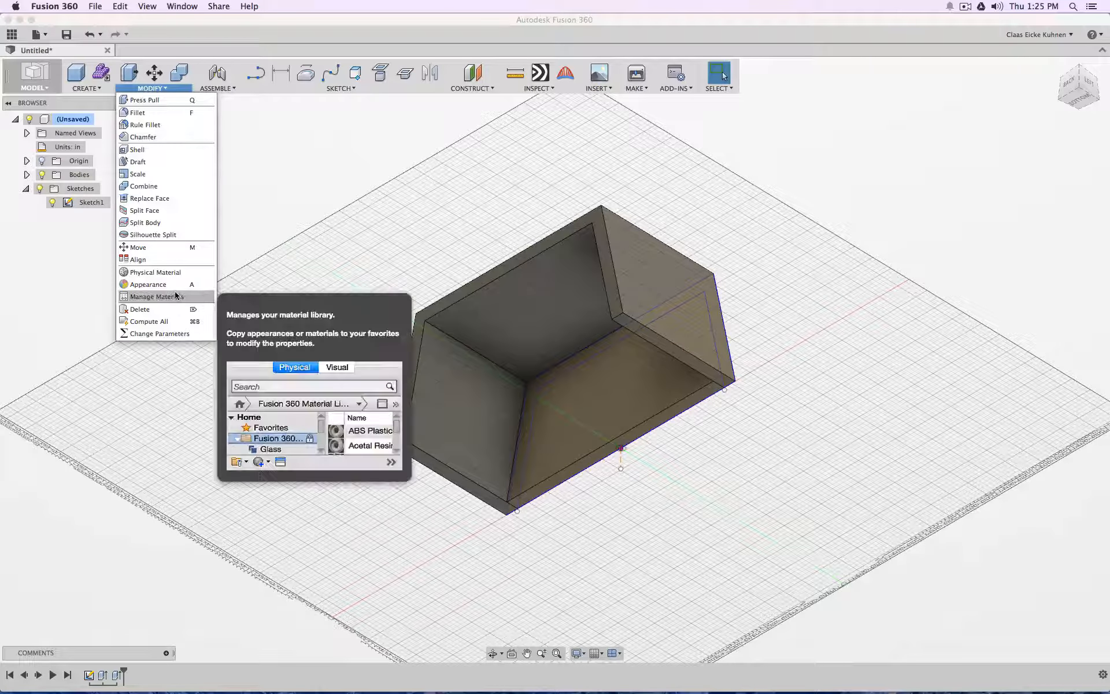
pyautogui.click(168, 333)
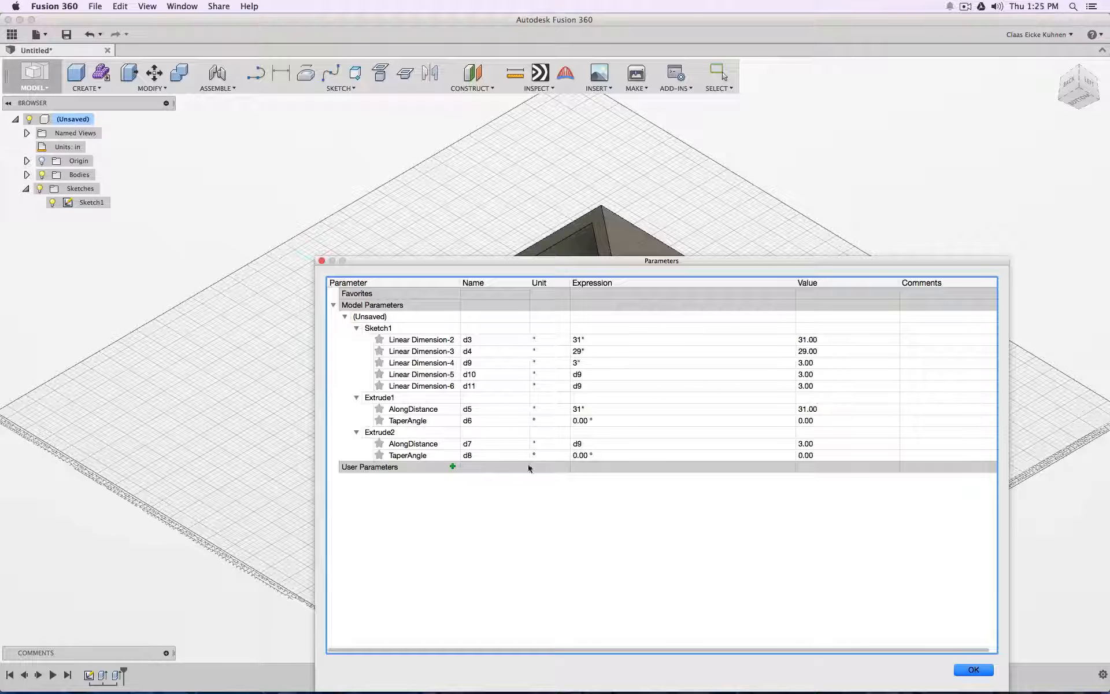
pyautogui.click(580, 364)
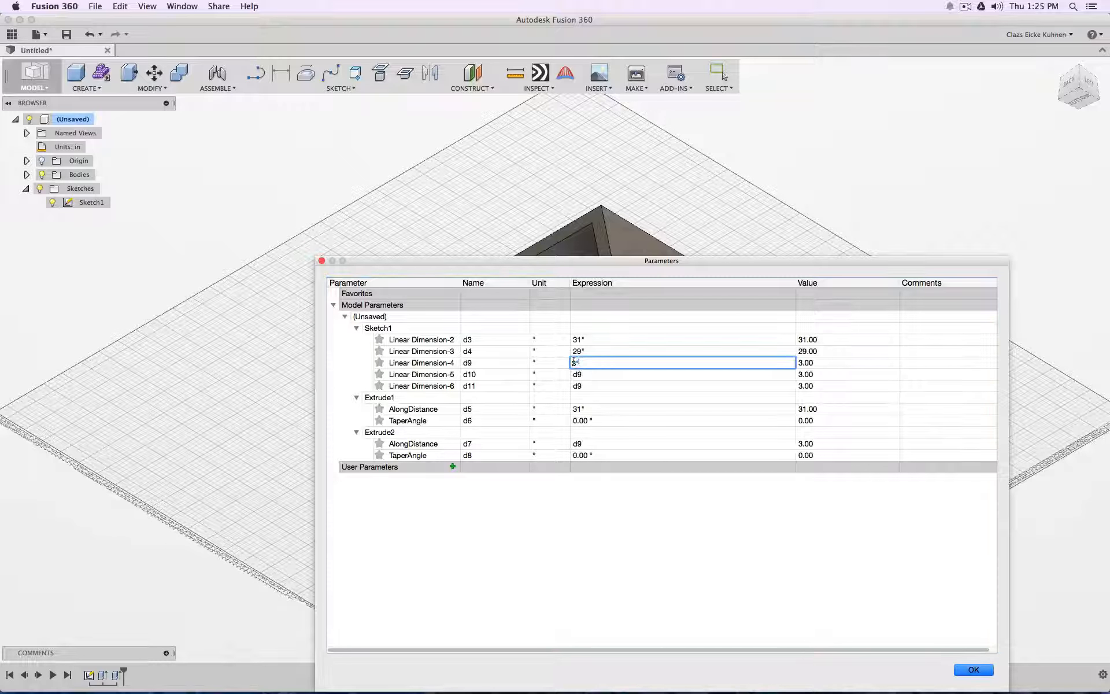
pyautogui.write('1"')
pyautogui.press('Return')
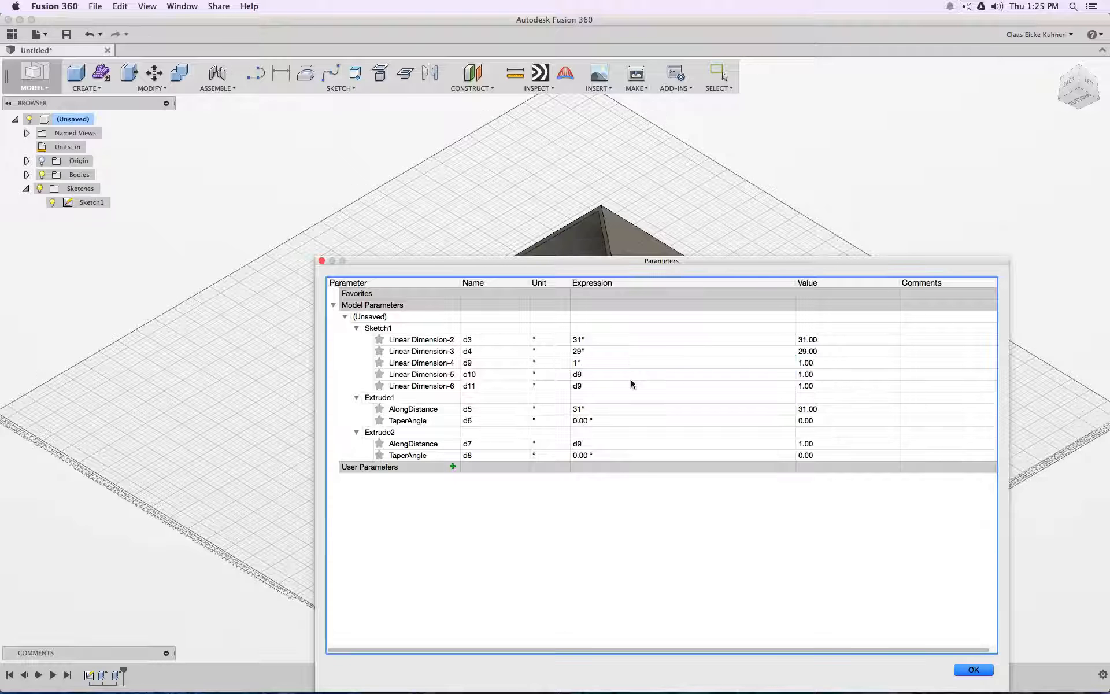
pyautogui.click(974, 670)
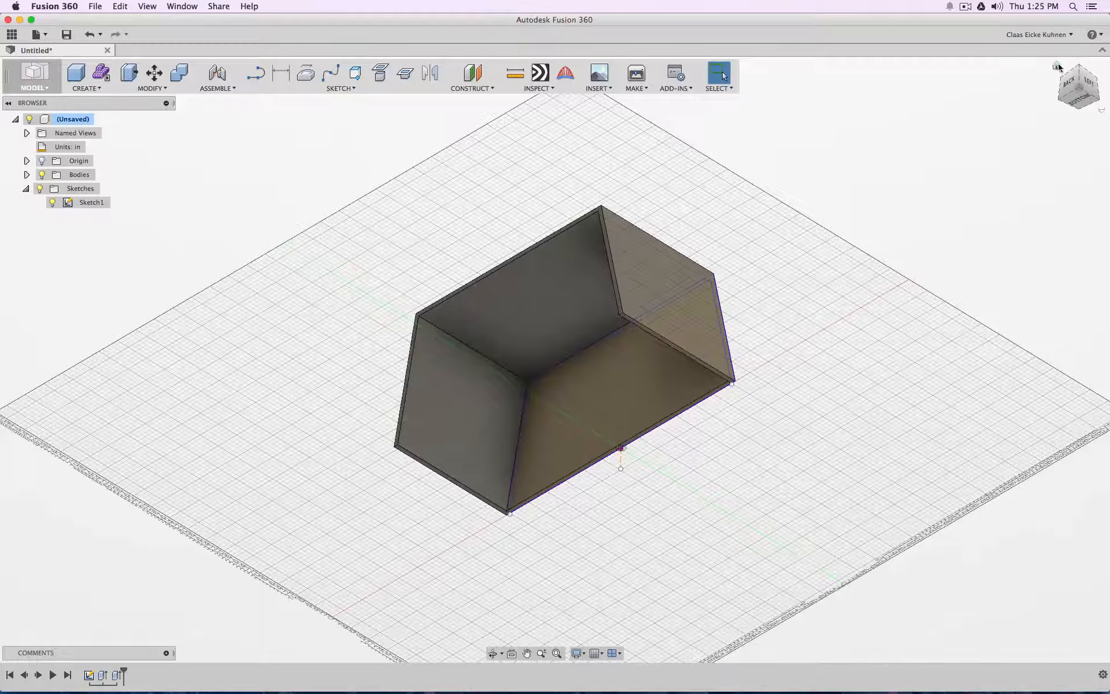
# Step: View the updated table model squarely from the back
pyautogui.keyDown('shift'); pyautogui.moveTo(554, 360); pyautogui.dragTo(41, 457, button='middle'); pyautogui.keyUp('shift')
pyautogui.click(1073, 95)
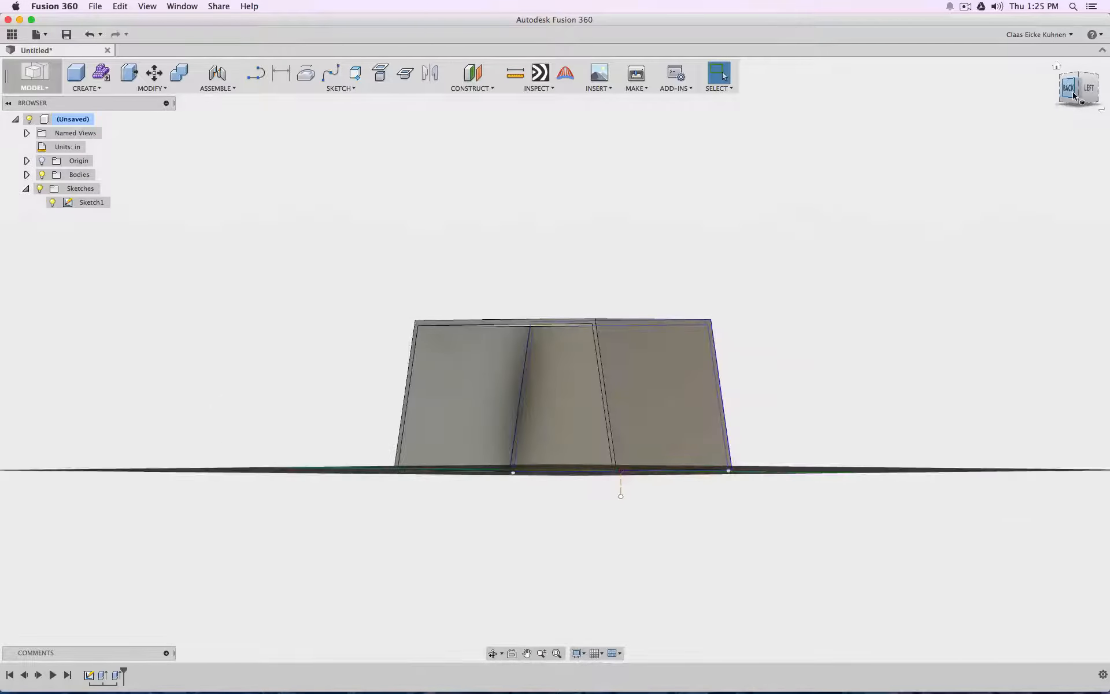
pyautogui.click(1068, 91)
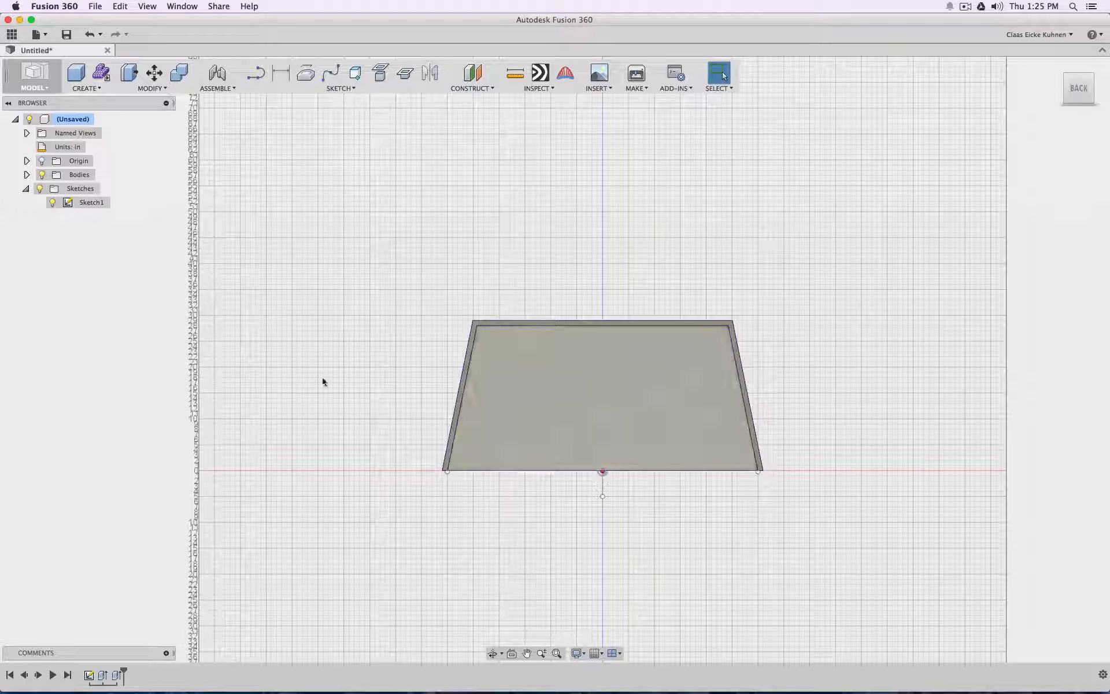
# Step: Delete the panel extrusion and the frame extrusion, keeping only the sketch
pyautogui.click(119, 675)
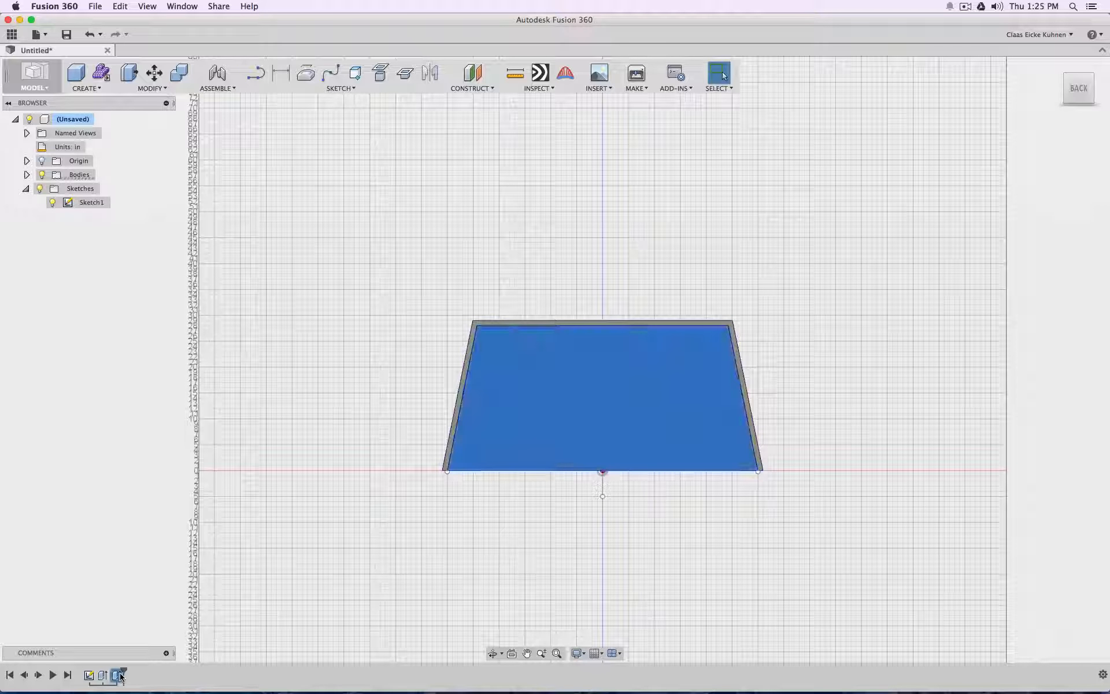
pyautogui.press('Delete')
pyautogui.click(107, 675)
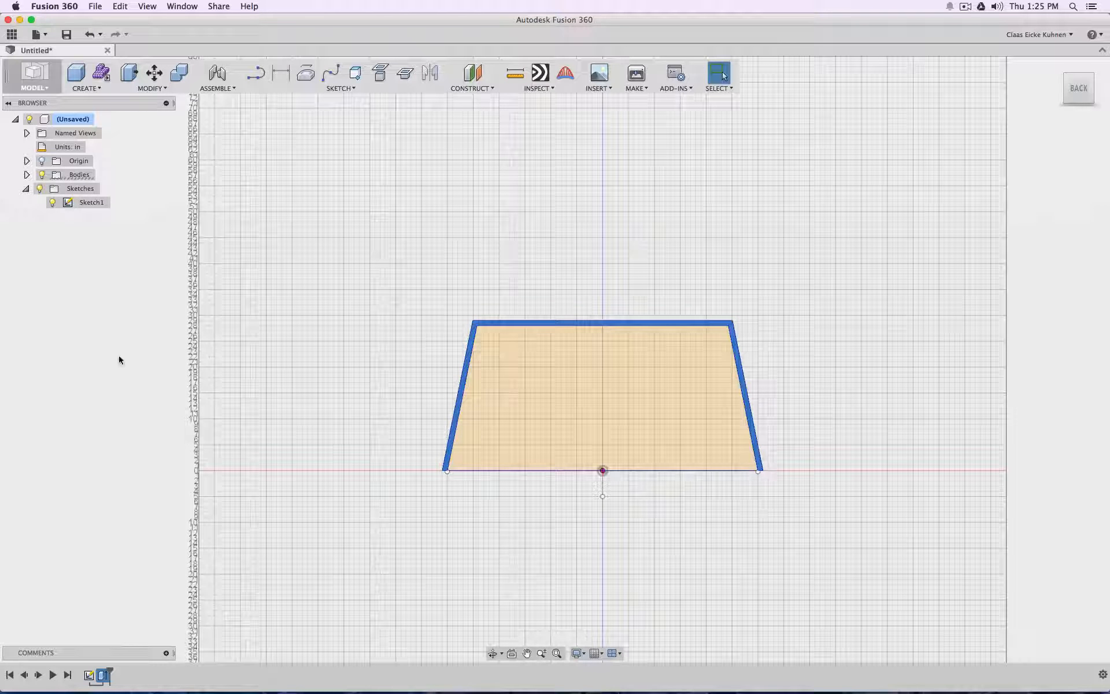
pyautogui.press('Delete')
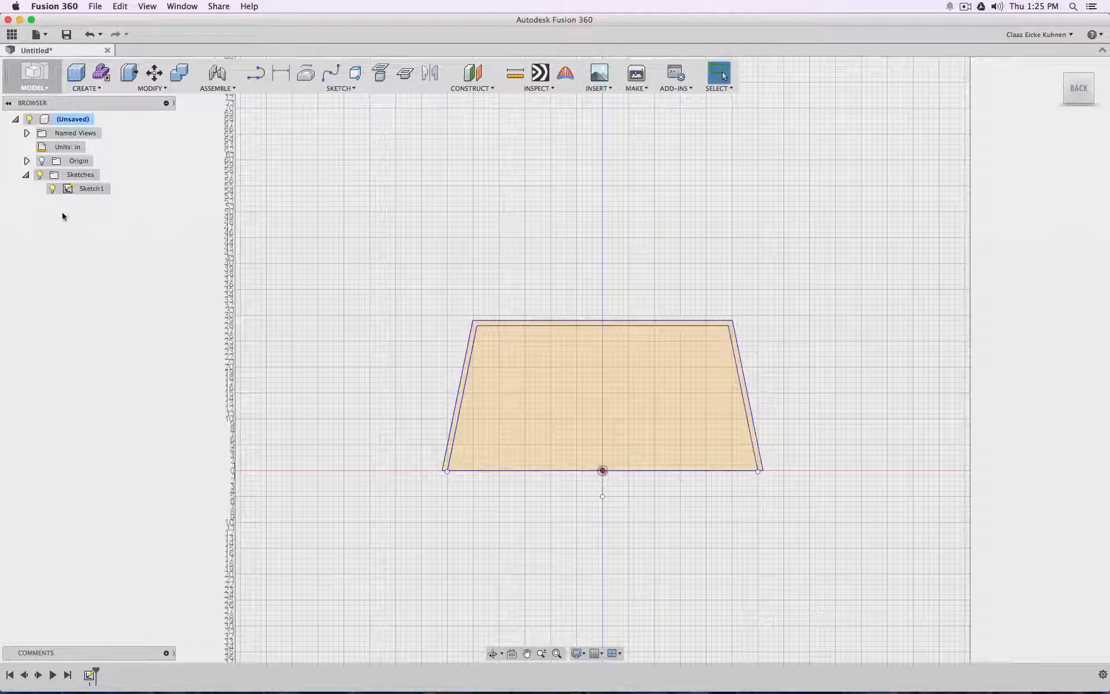
# Step: Reopen the trapezoid sketch and delete the three inner offset lines that define the frame thickness
pyautogui.doubleClick(66, 190)
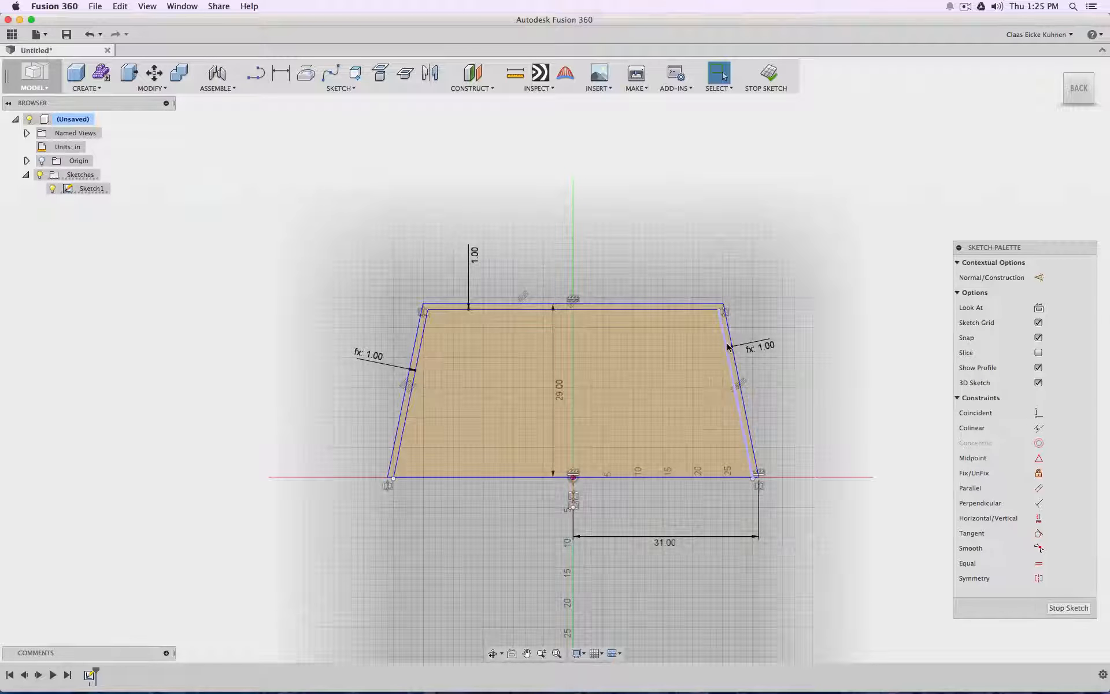
pyautogui.click(493, 310)
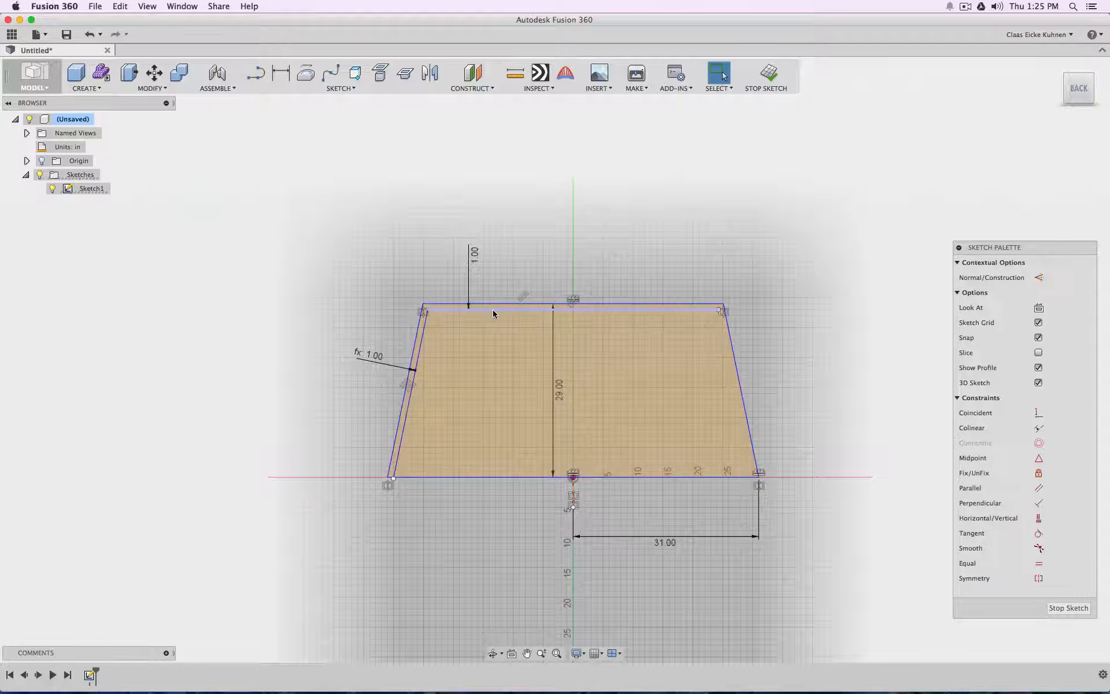
pyautogui.press('Delete')
pyautogui.click(423, 334)
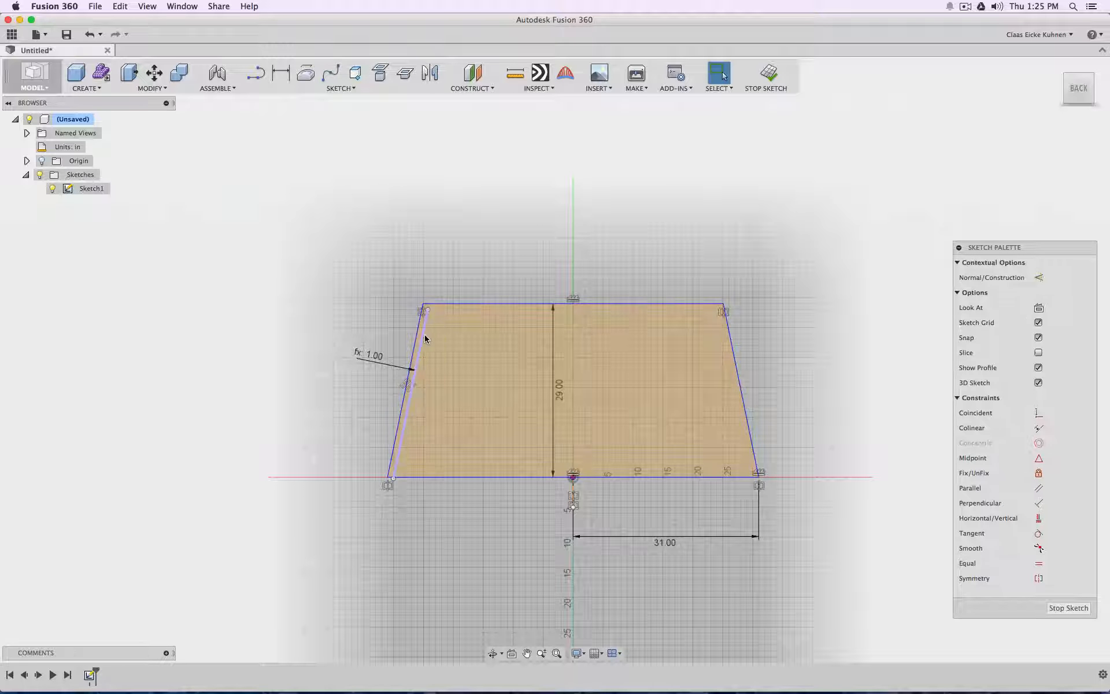
pyautogui.press('Delete')
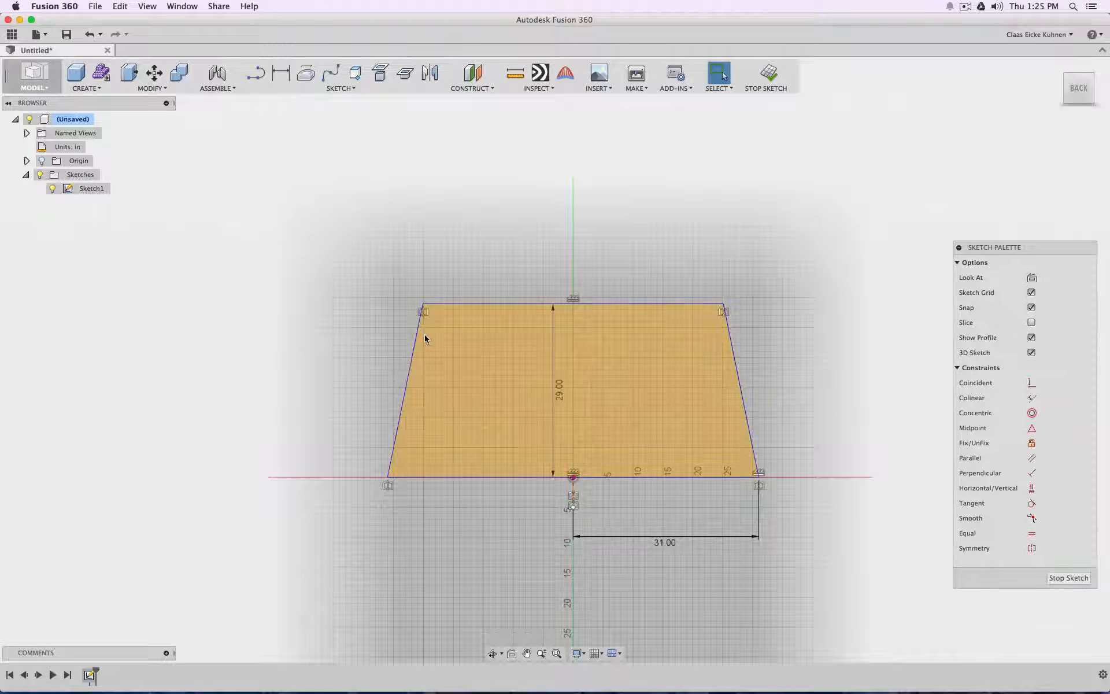
# Step: Replace the trapezoid's top edge with a horizontal line from the upper-left corner to the vertical centre axis
pyautogui.click(633, 303)
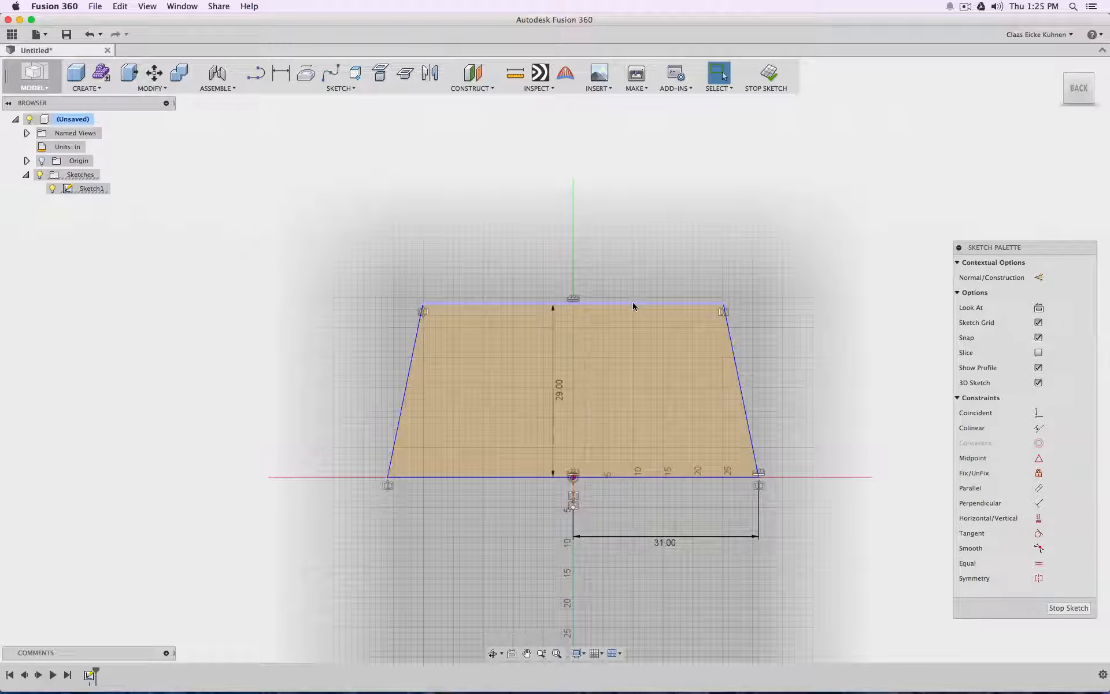
pyautogui.press('Delete')
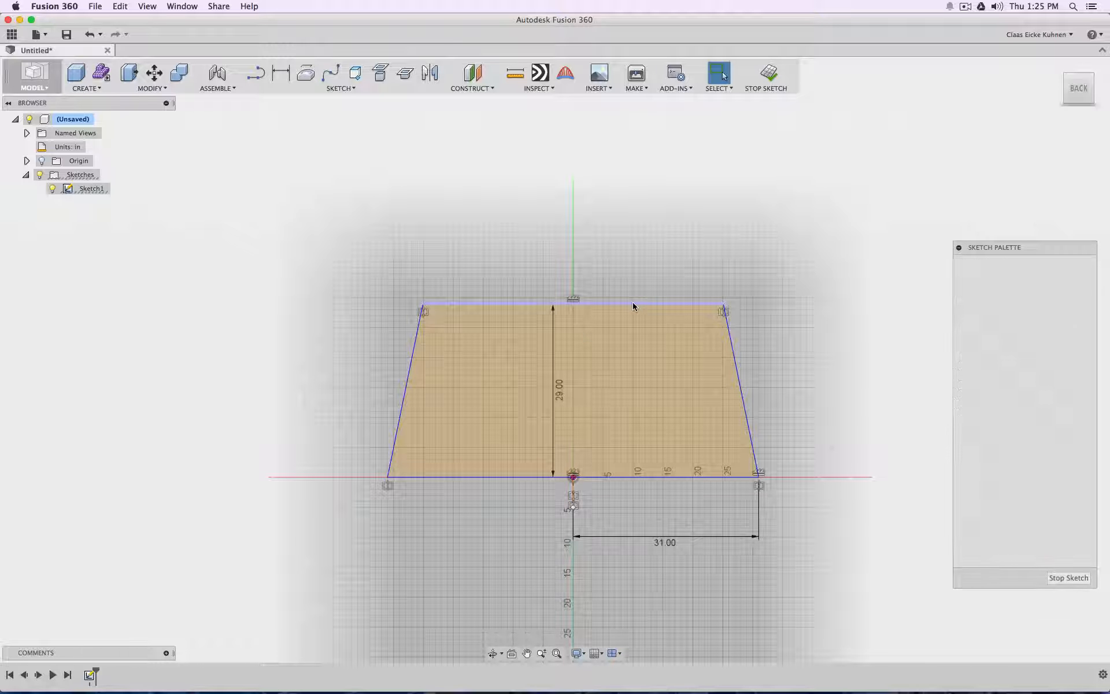
pyautogui.click(256, 73)
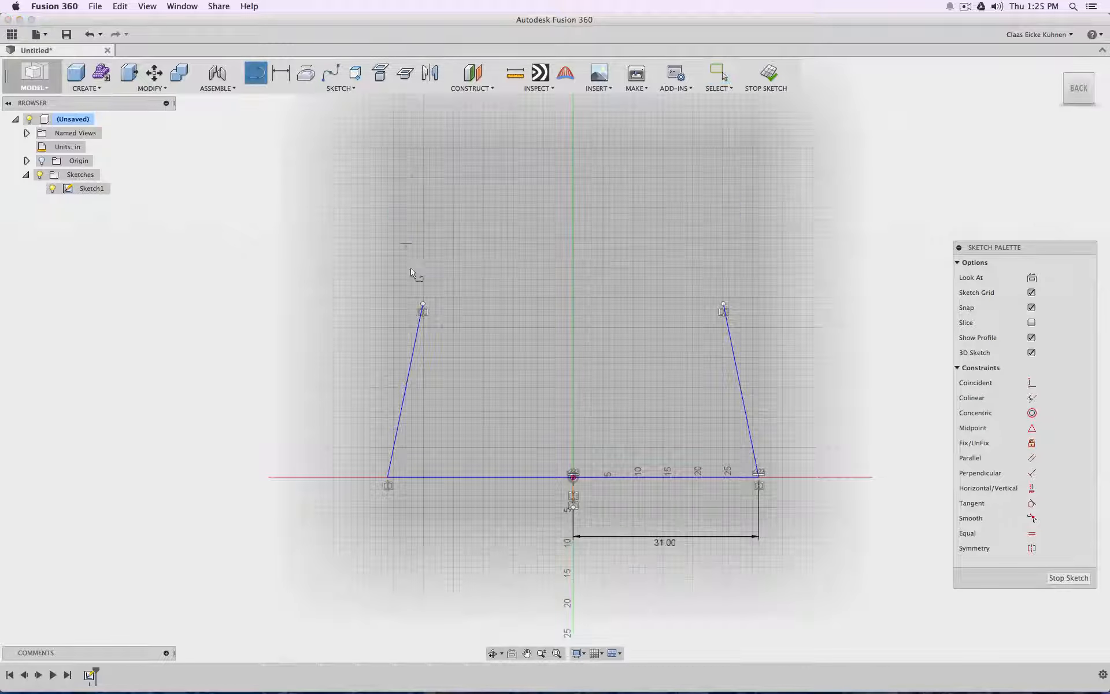
pyautogui.click(428, 305)
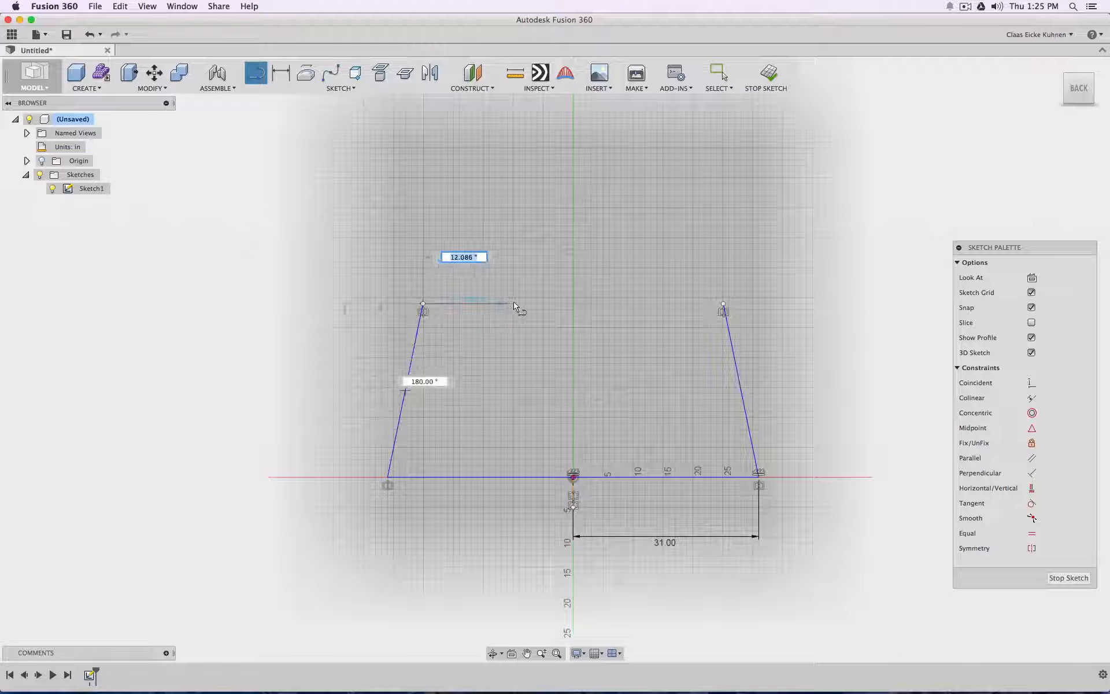
pyautogui.click(572, 304)
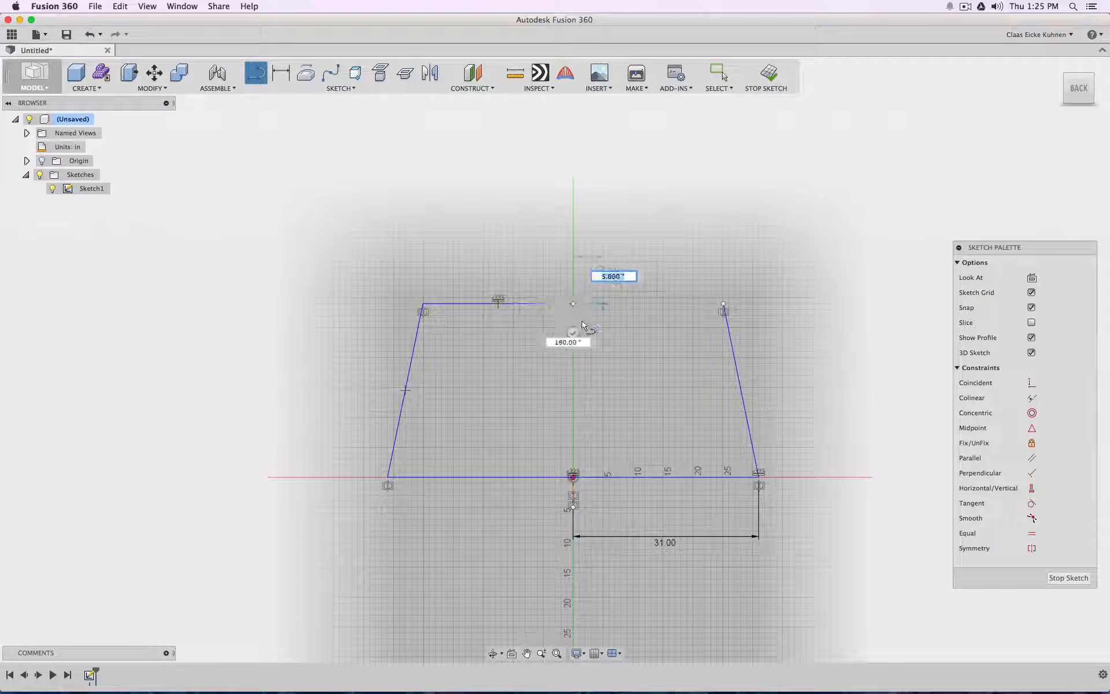
pyautogui.press('Escape')
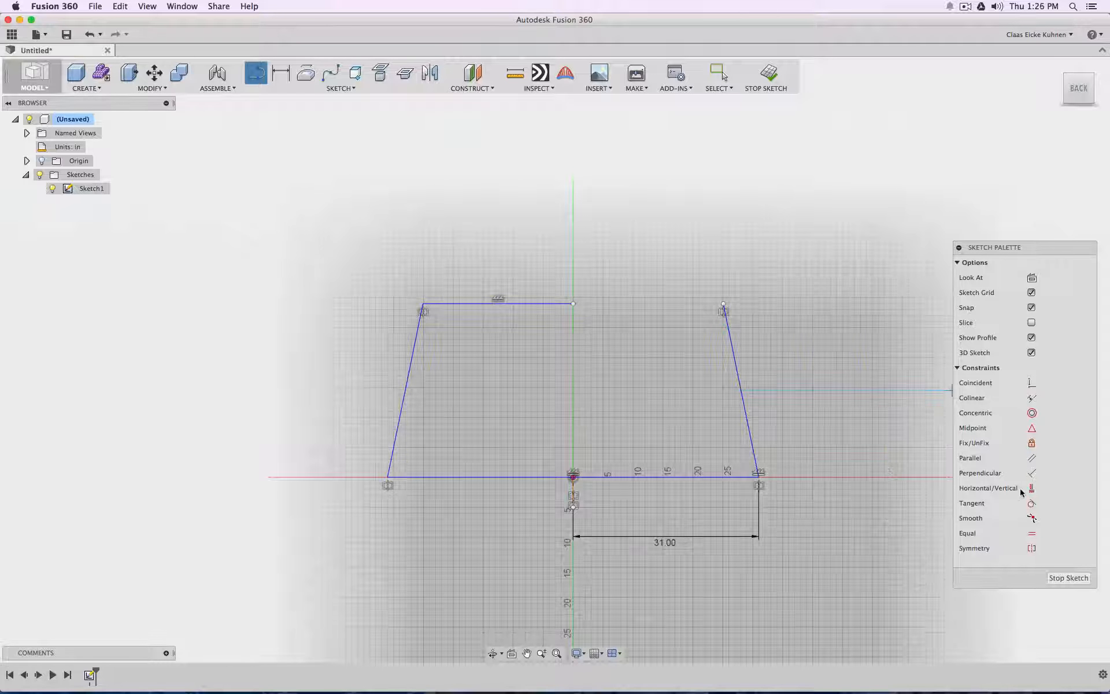
# Step: Constrain the top line's free end vertically to the origin and delete the slanted line on the right side
pyautogui.click(1032, 489)
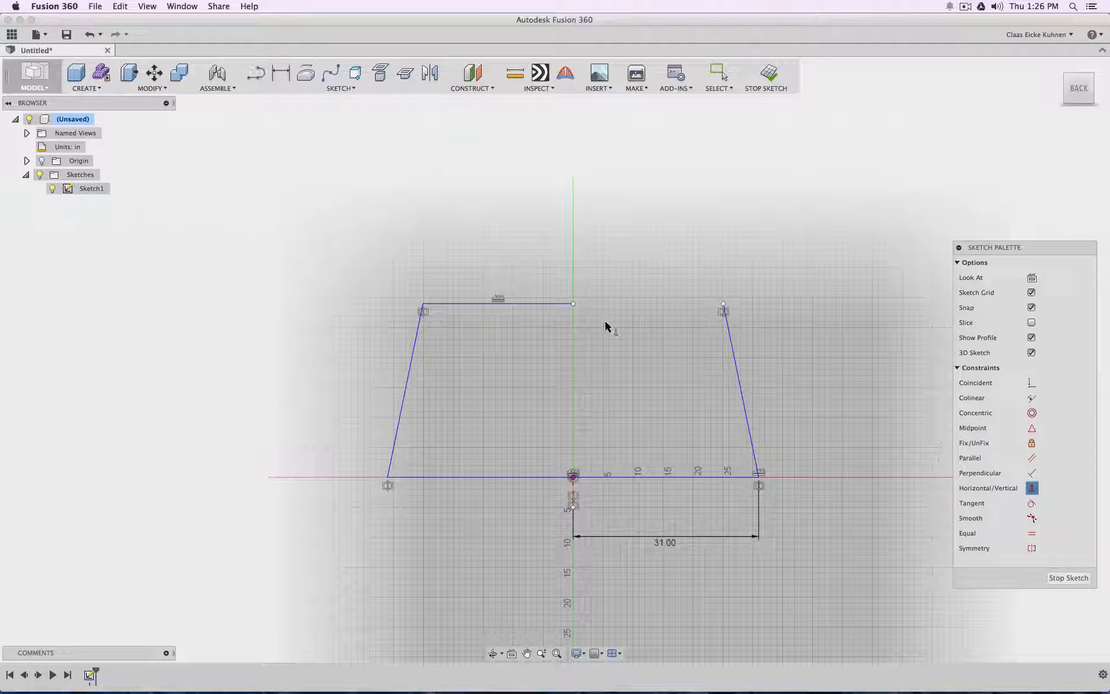
pyautogui.click(573, 305)
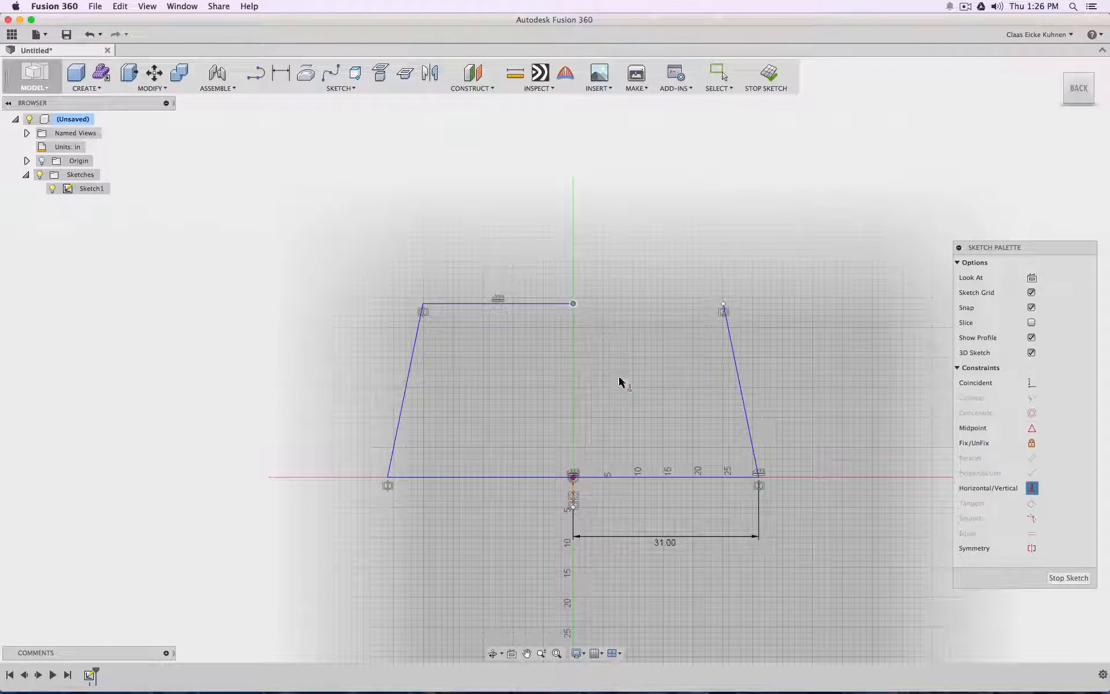
pyautogui.click(574, 478)
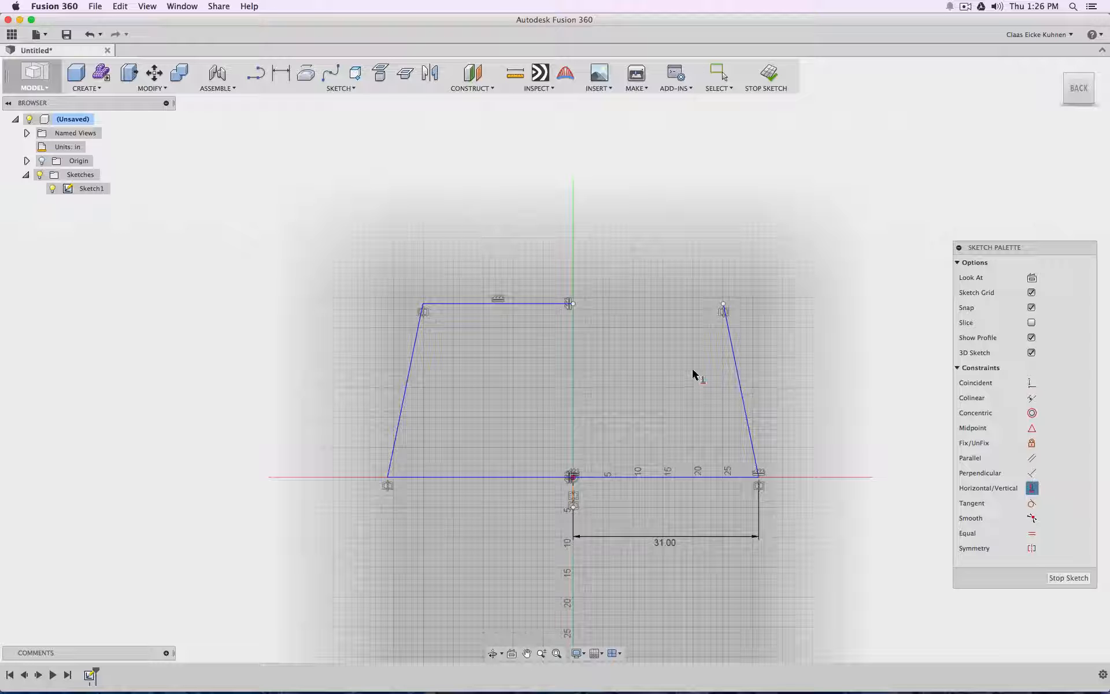
pyautogui.click(736, 369)
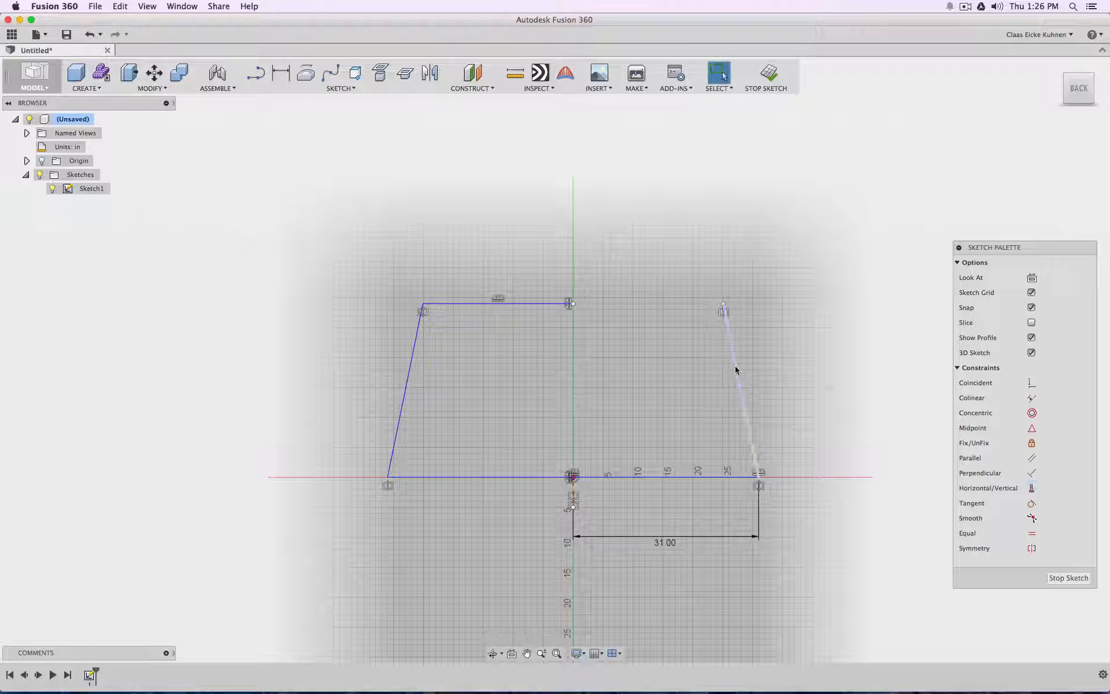
pyautogui.press('Delete')
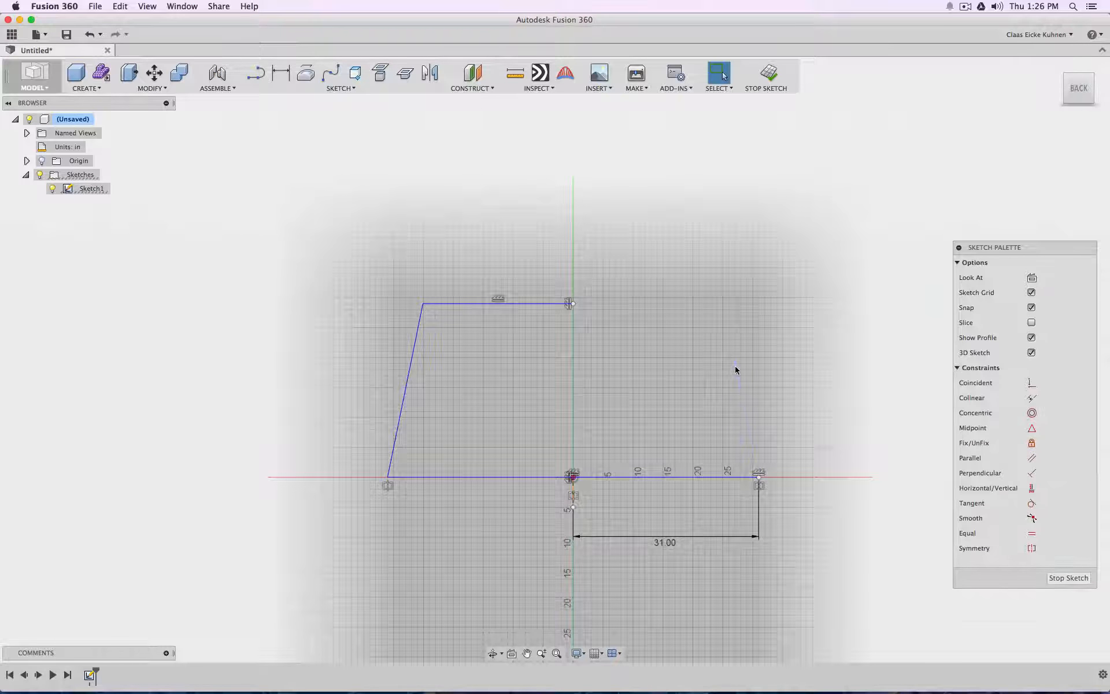
# Step: Fillet the corner between the left slanted line and the top line with a 5 in radius
pyautogui.scroll(3, 528, 297)
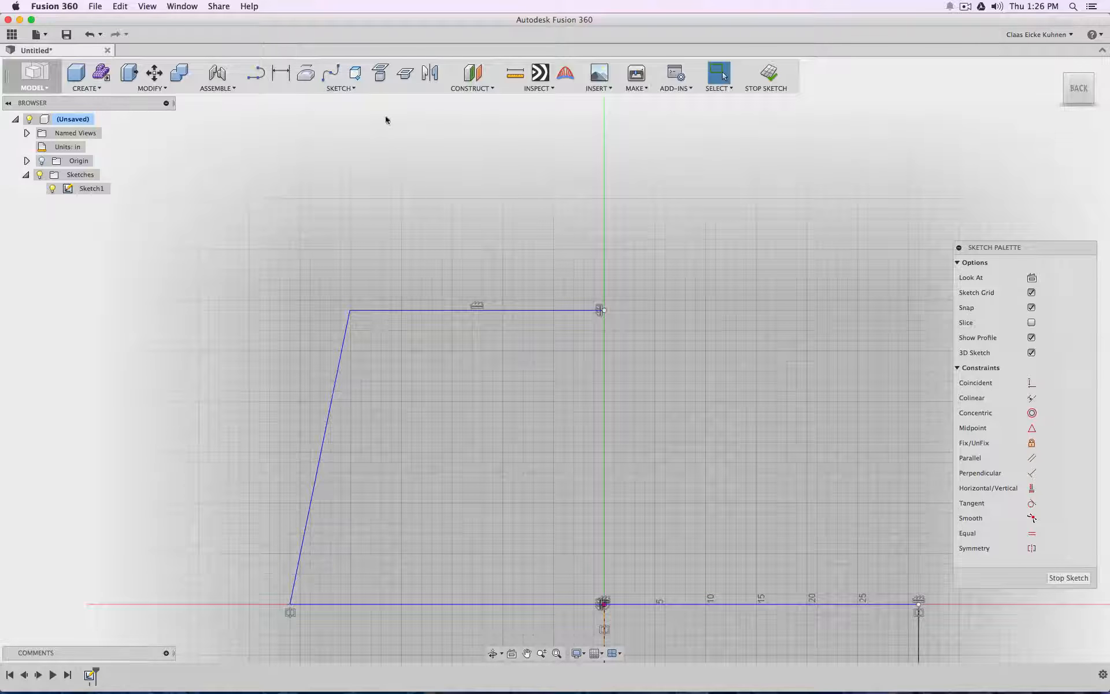
pyautogui.click(347, 88)
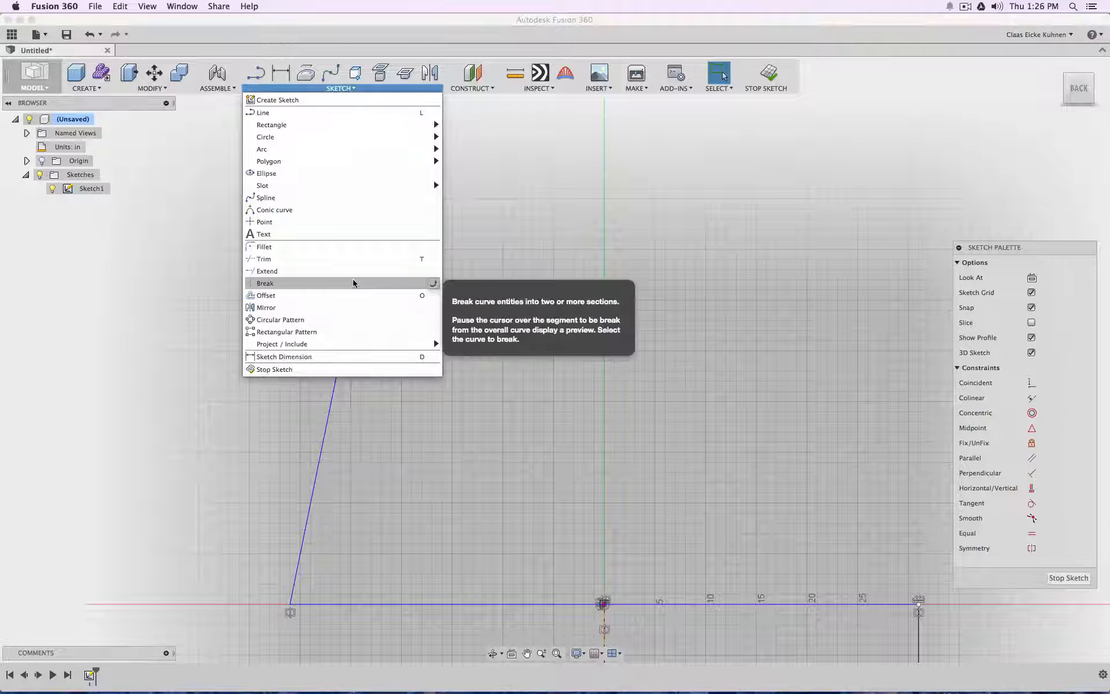
pyautogui.click(346, 250)
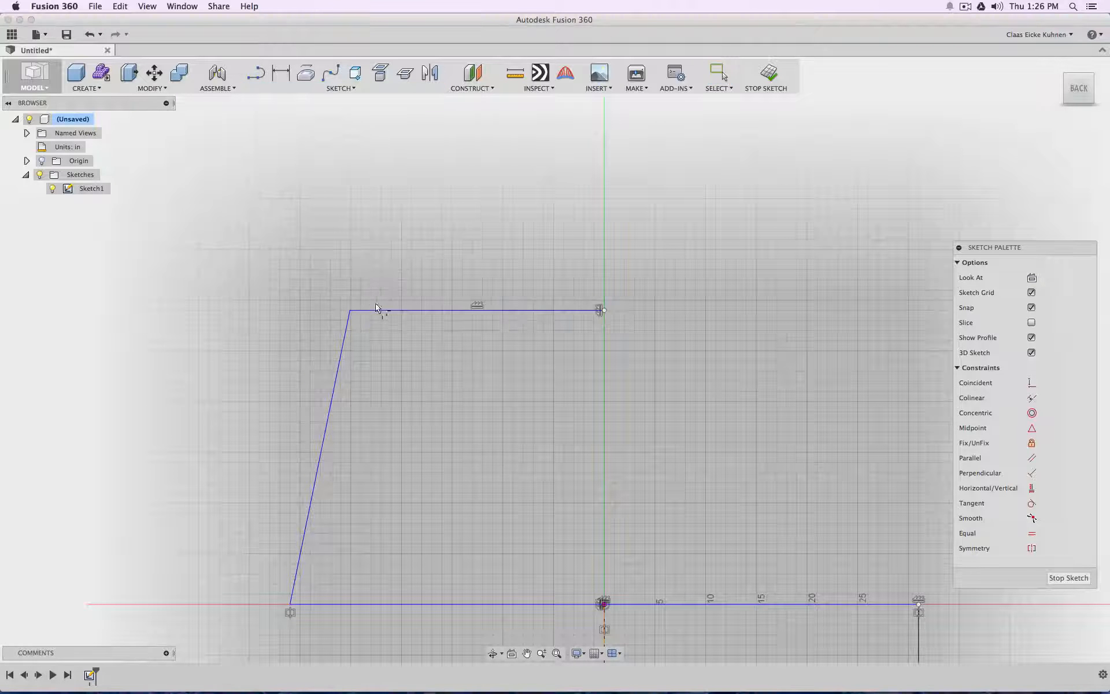
pyautogui.click(347, 354)
pyautogui.moveTo(355, 316); pyautogui.dragTo(399, 327)
pyautogui.moveTo(370, 315)
pyautogui.mouseDown()
pyautogui.moveTo(350, 307)
pyautogui.moveTo(358, 313)
pyautogui.mouseUp()
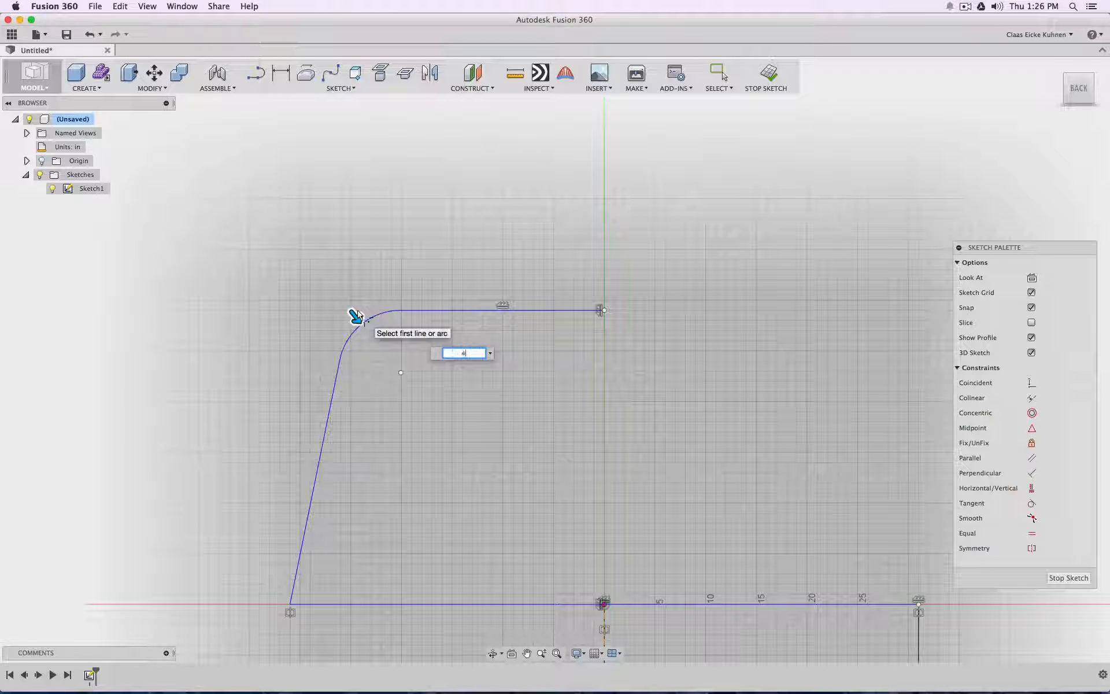
pyautogui.write('4')
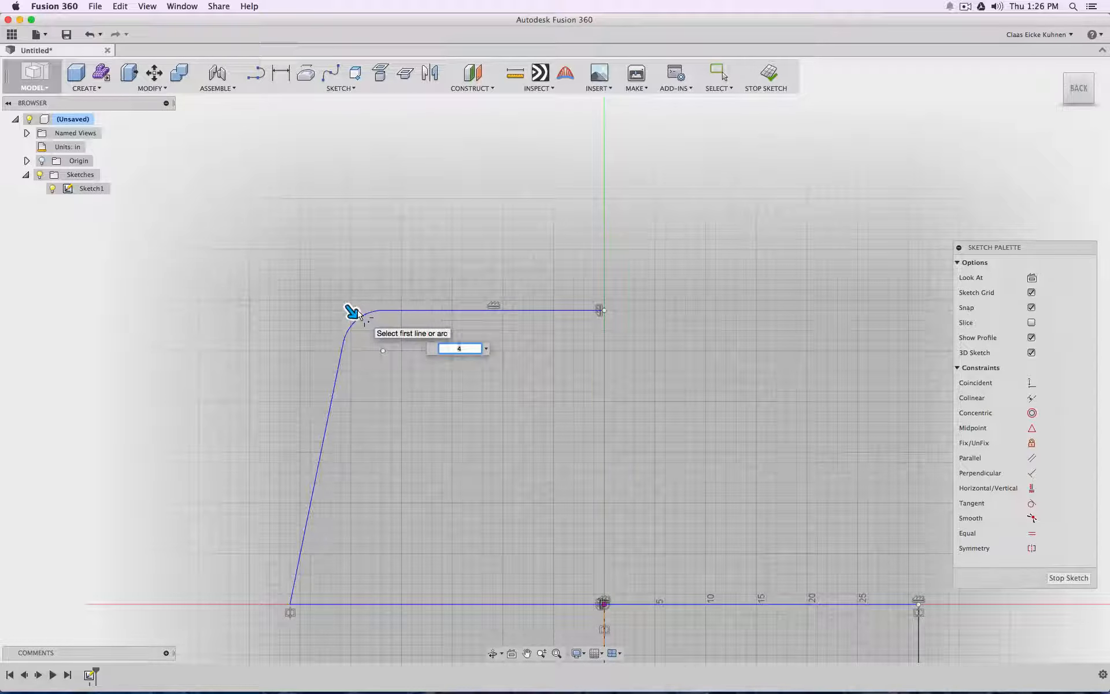
pyautogui.press('BackSpace')
pyautogui.write('5')
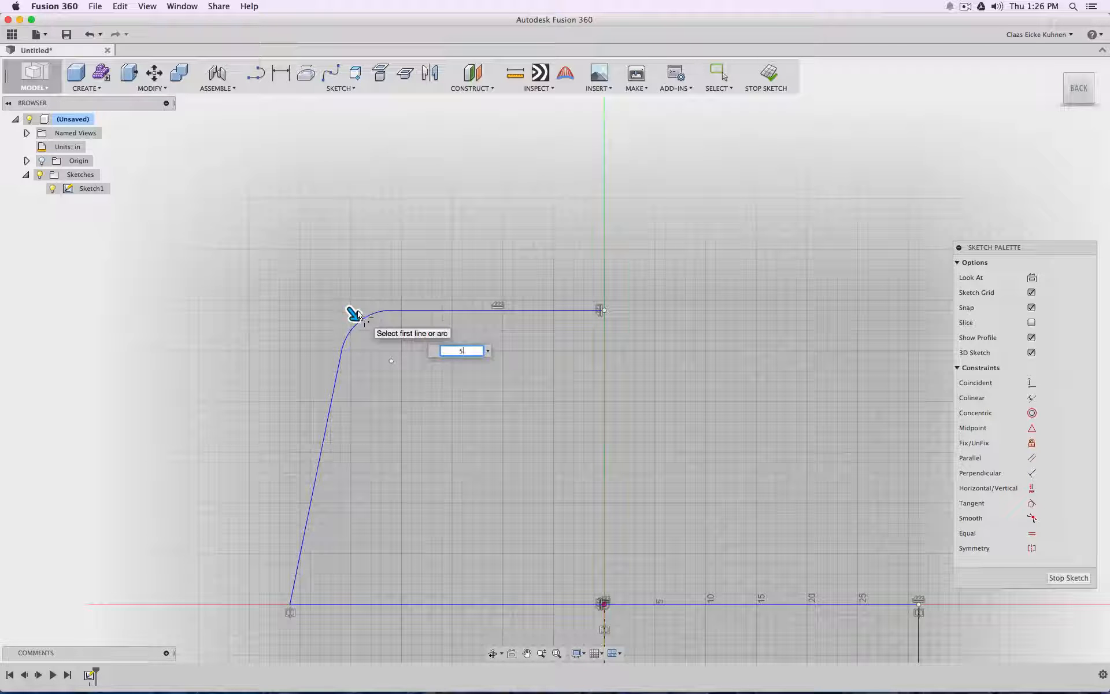
pyautogui.press('Return')
pyautogui.press('Escape')
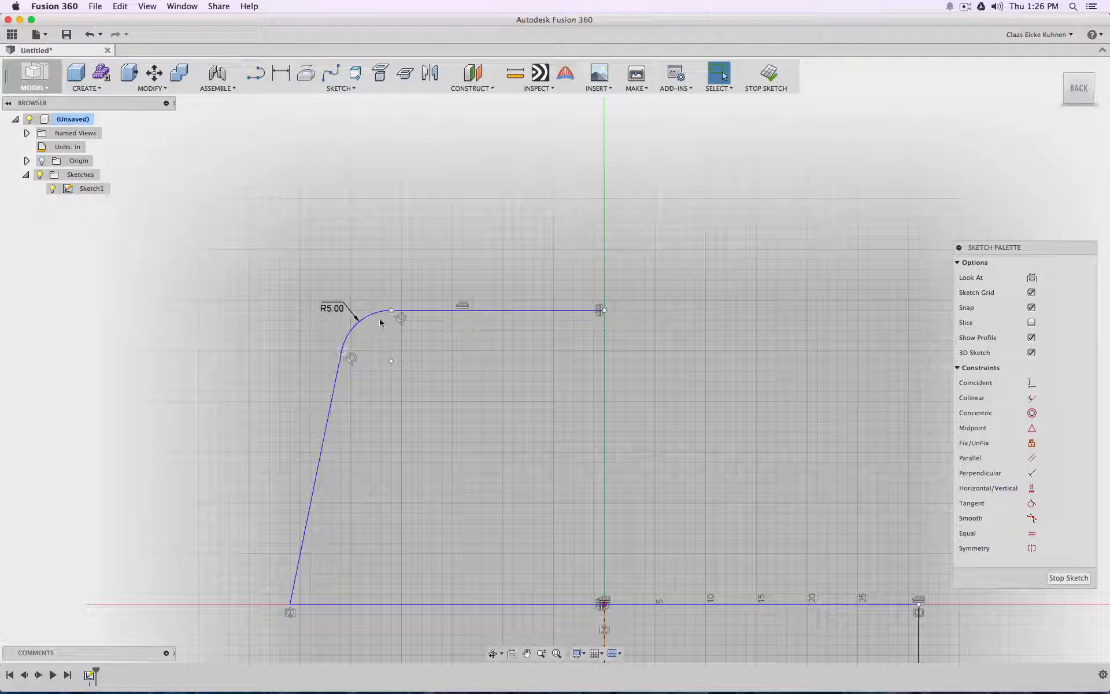
# Step: Replace the fillet arc with a spline joining the slanted line's end to the top line, tangent to both
pyautogui.click(356, 330)
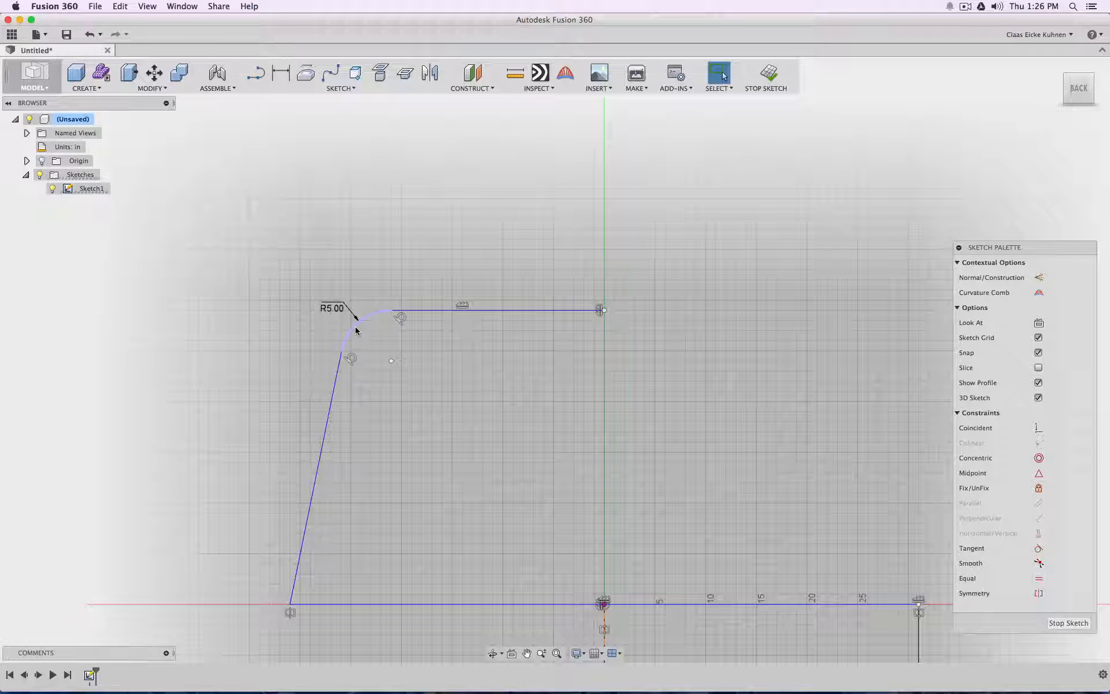
pyautogui.press('Delete')
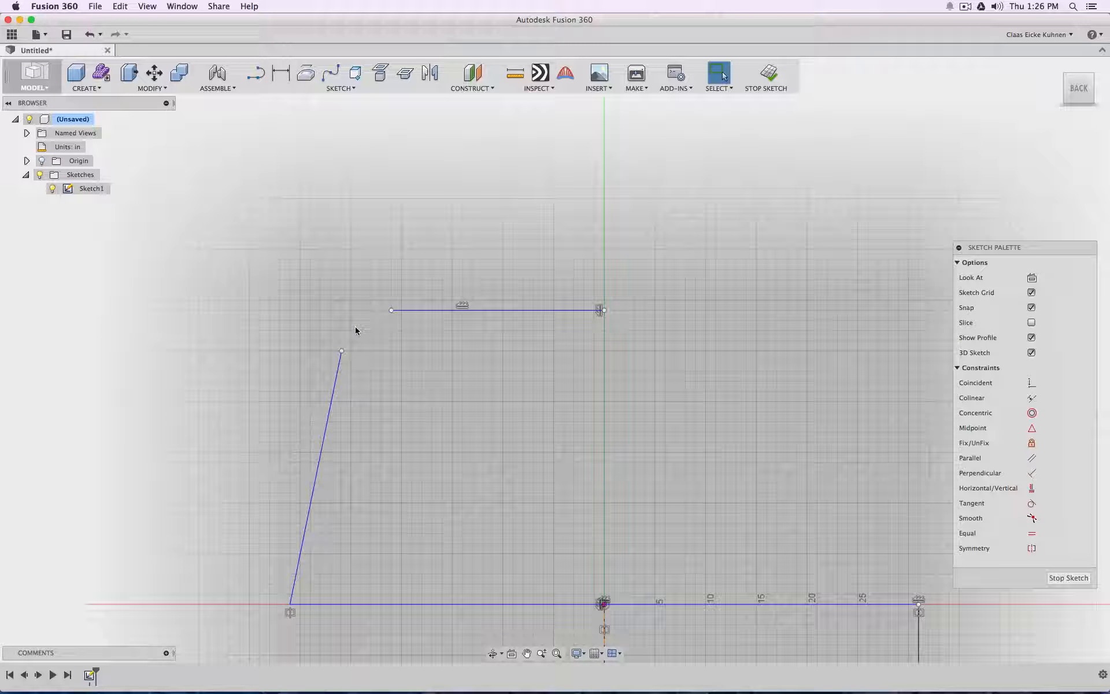
pyautogui.click(331, 73)
pyautogui.scroll(3, 375, 307)
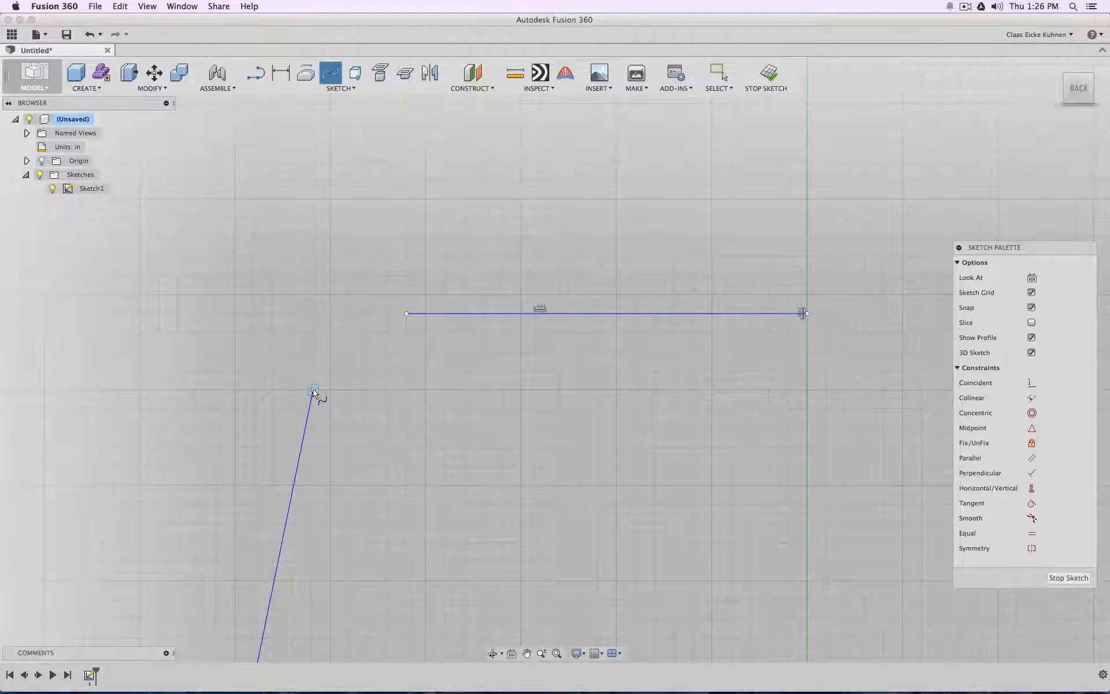
pyautogui.click(342, 88)
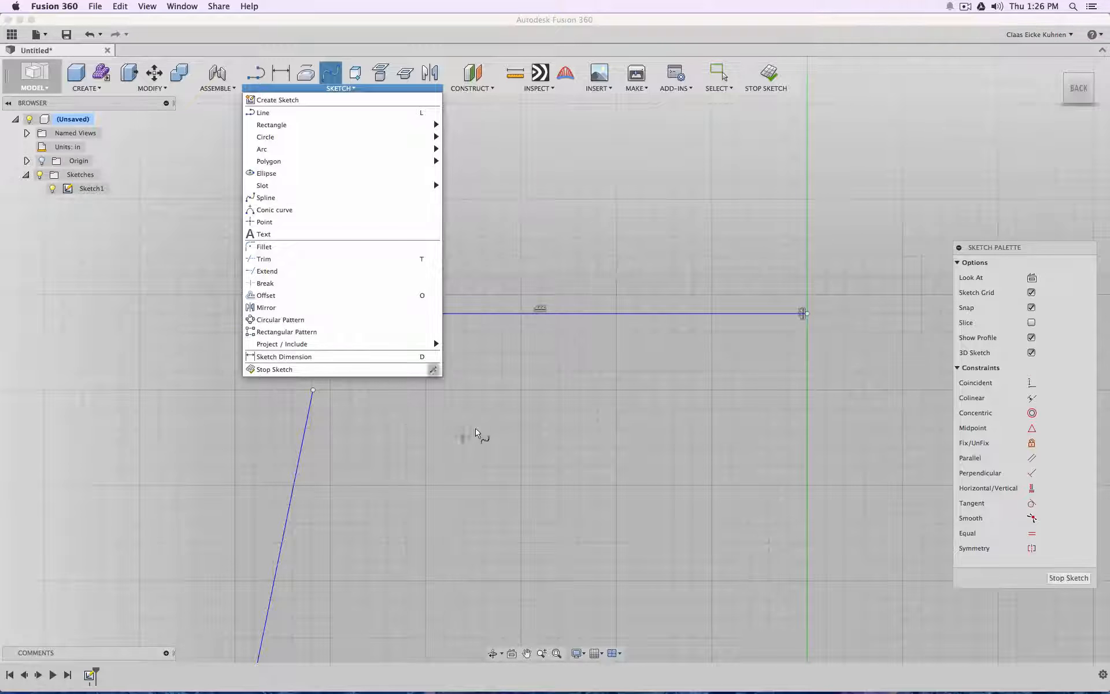
pyautogui.click(341, 92)
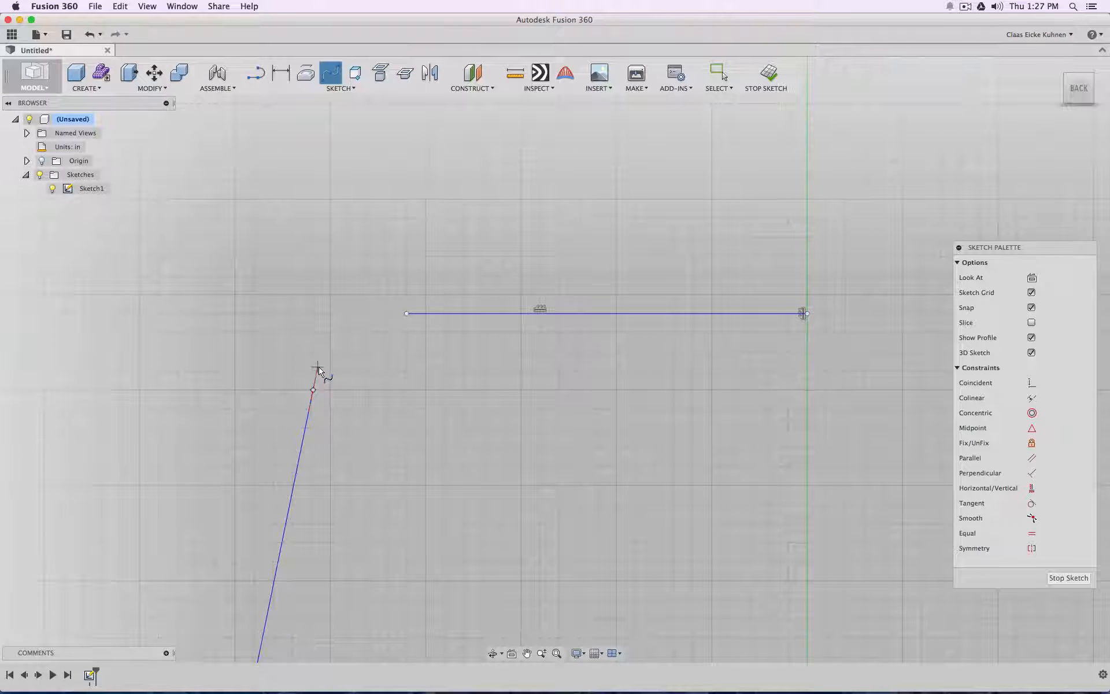
pyautogui.click(407, 314)
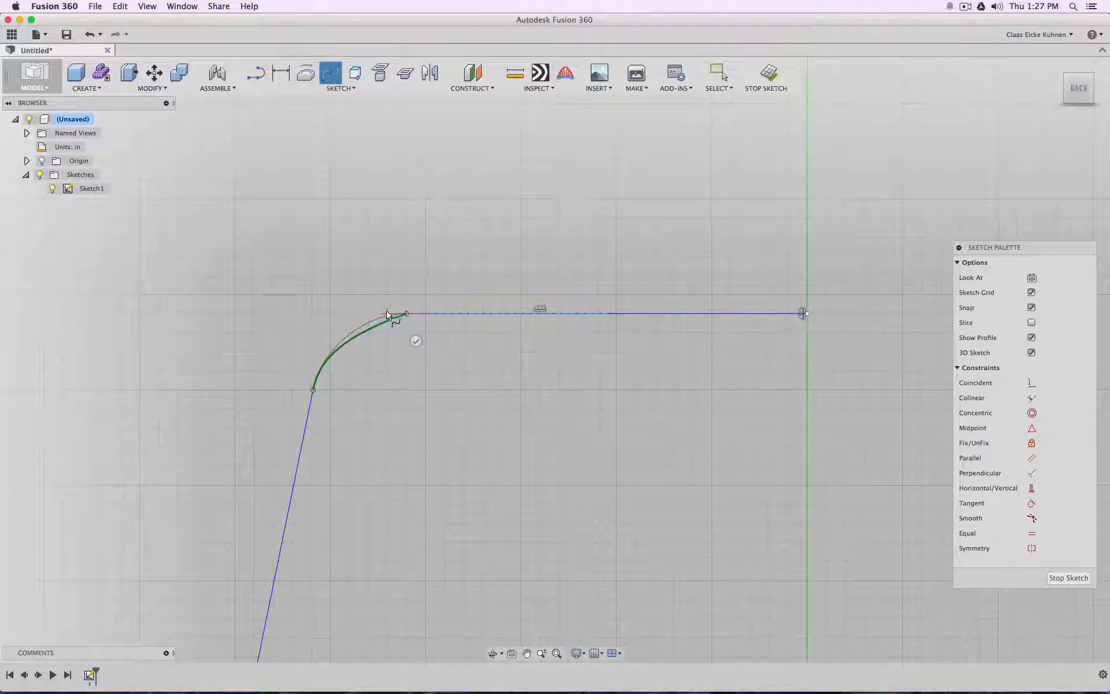
pyautogui.press('Return')
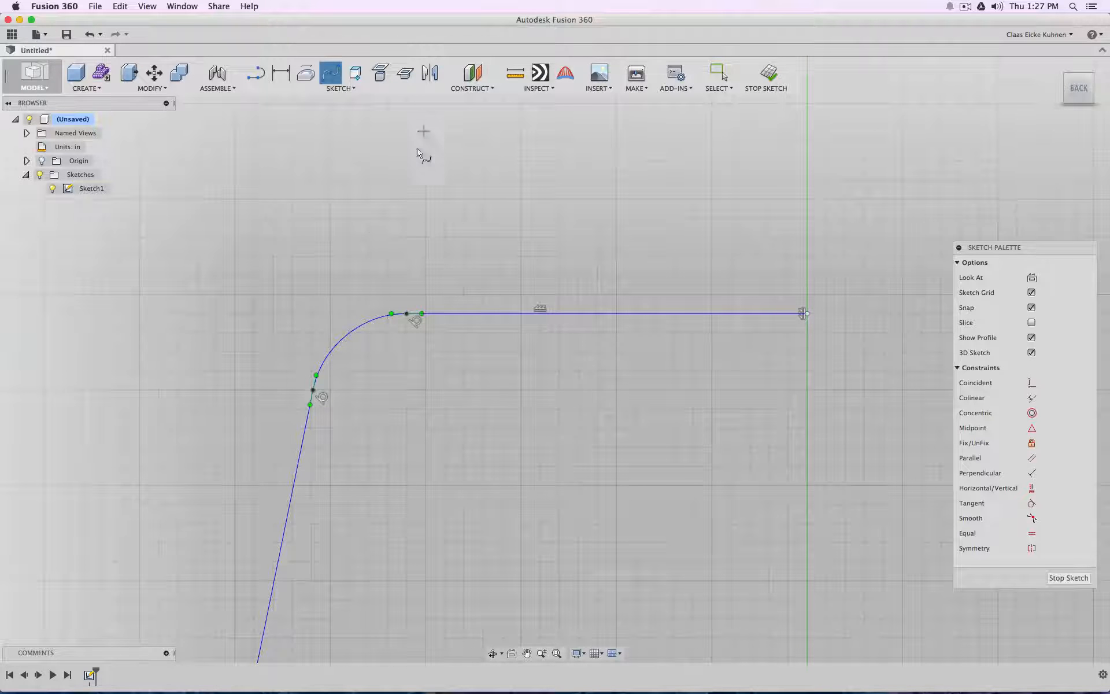
pyautogui.press('Escape')
pyautogui.scroll(-3, 431, 296)
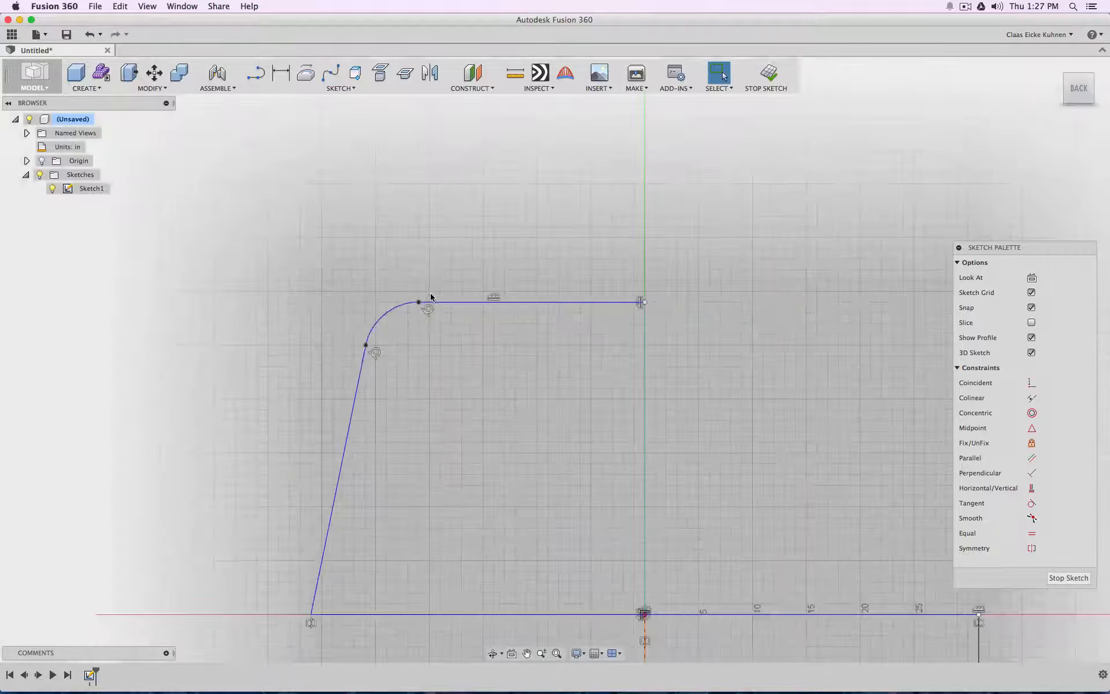
pyautogui.scroll(5, 422, 315)
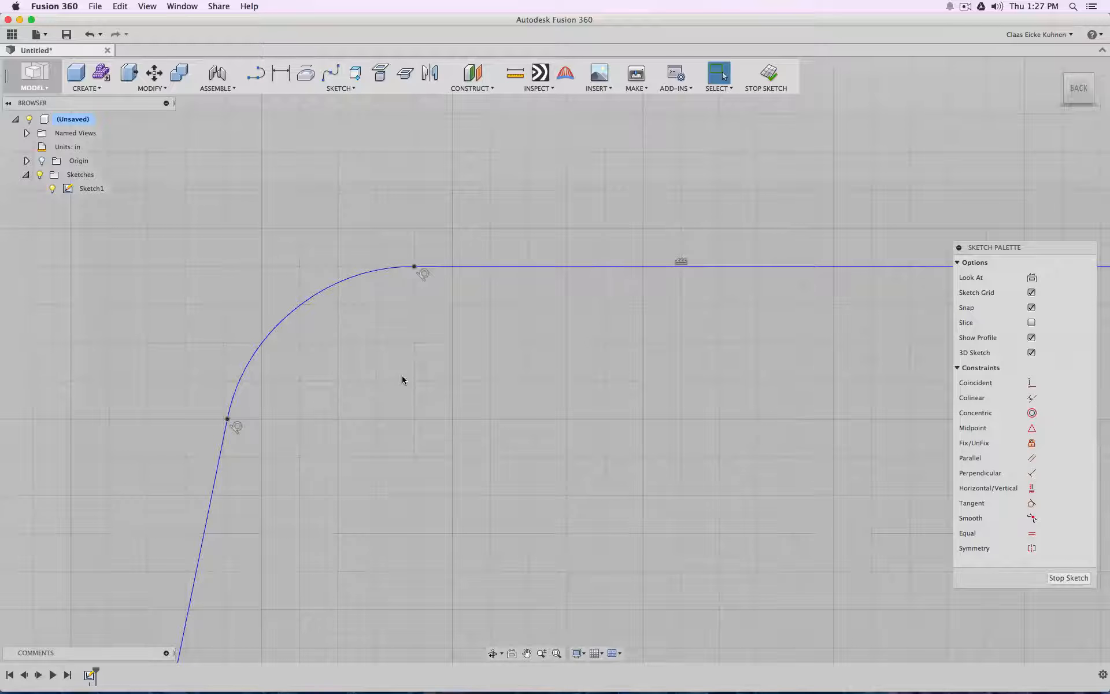
pyautogui.scroll(-2, 348, 288)
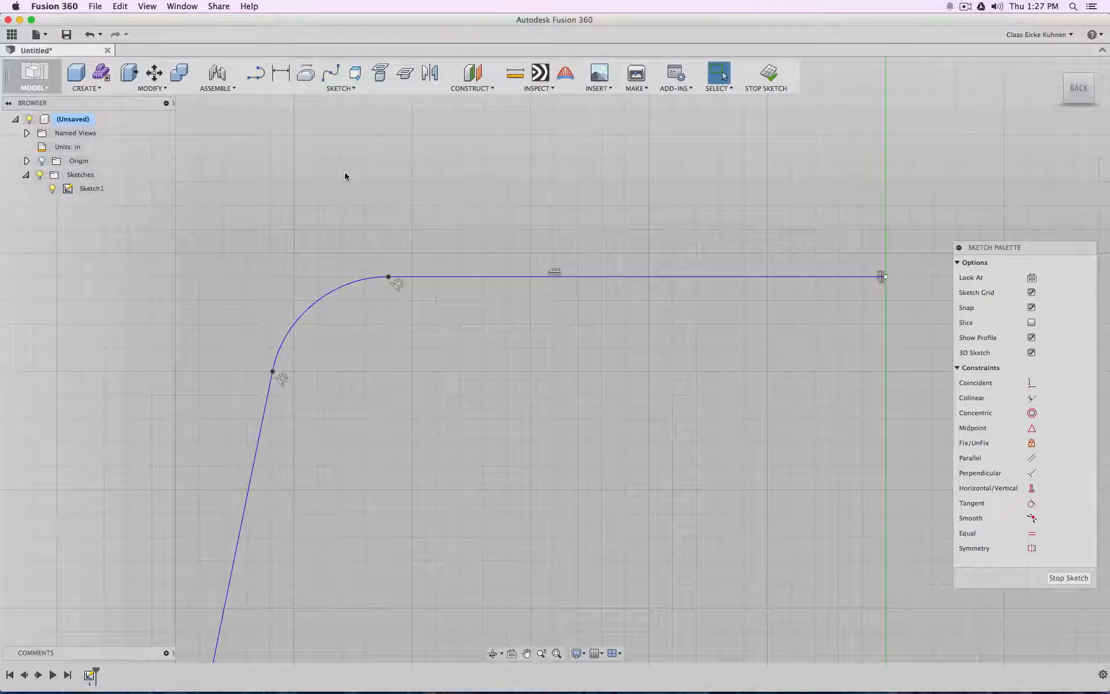
# Step: Undo the fillet arc's replacement and draw a two-point spline over the 5 in fillet arc, from the slanted line's end to the top line
pyautogui.press('super+z')
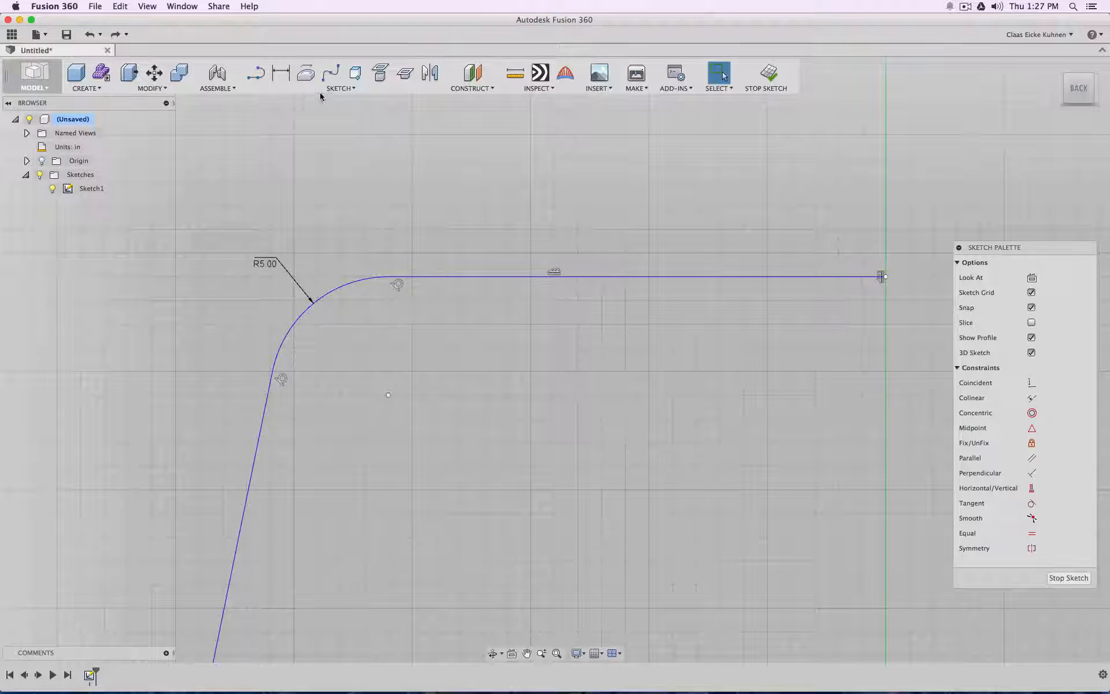
pyautogui.click(330, 72)
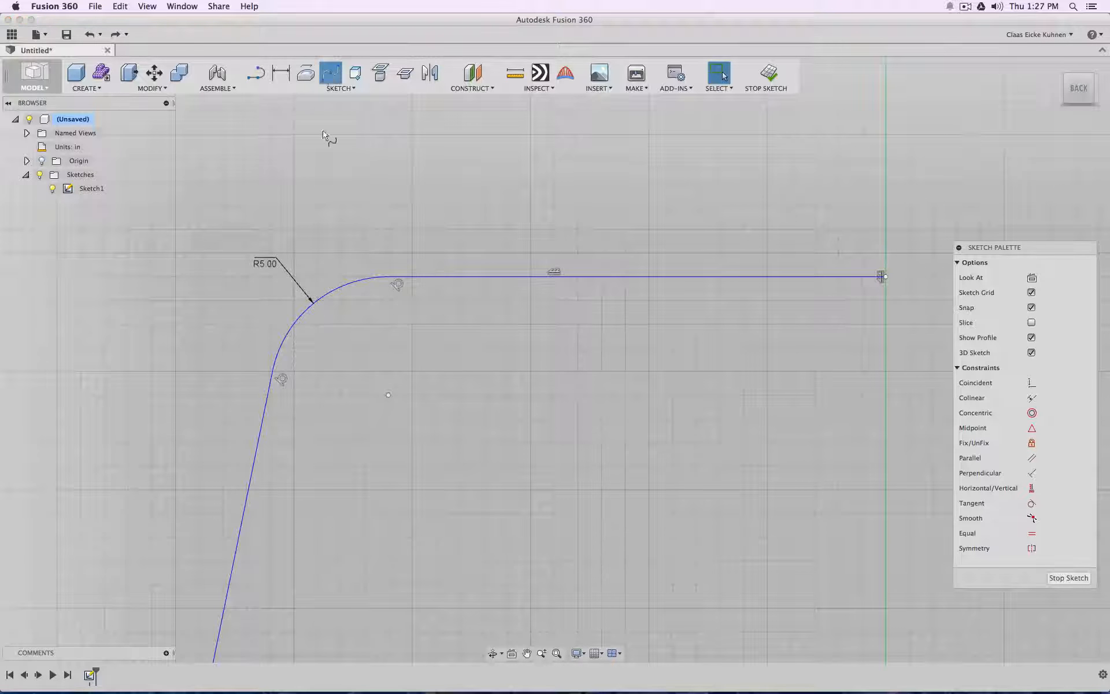
pyautogui.click(272, 371)
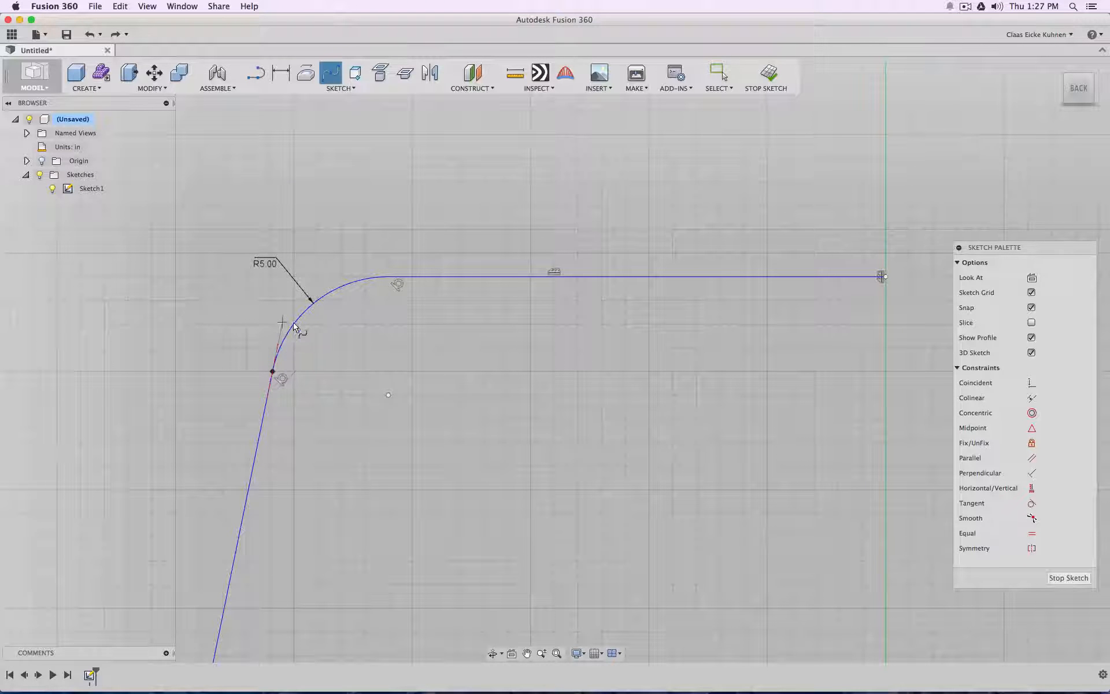
pyautogui.click(389, 277)
pyautogui.click(365, 261)
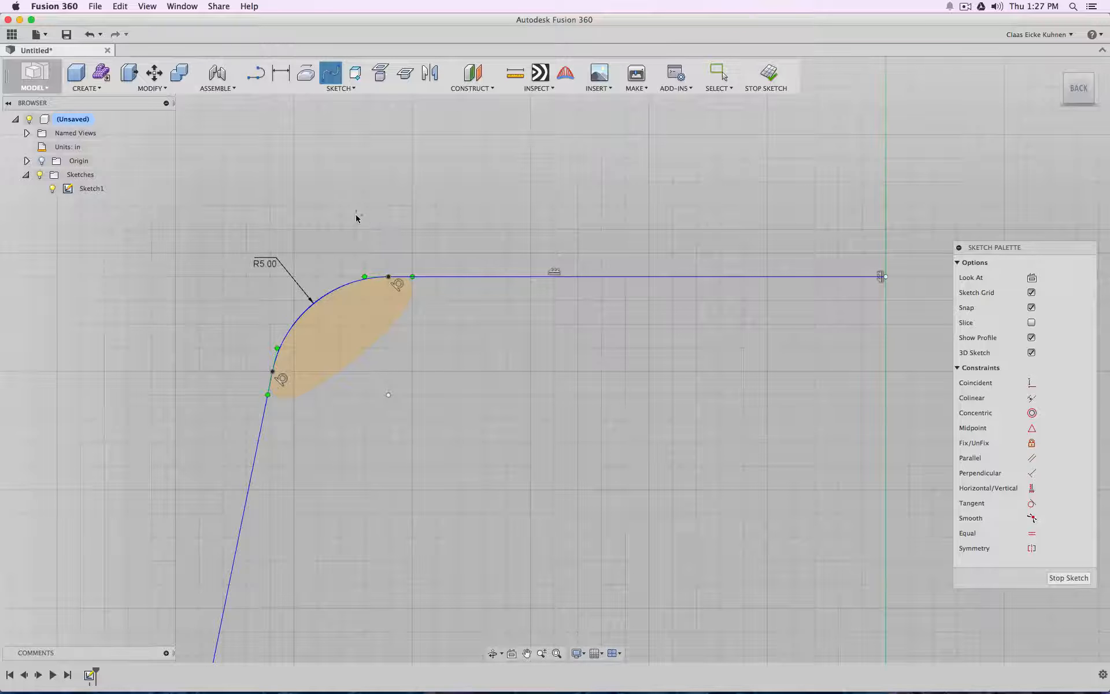
pyautogui.press('Escape')
# Step: Lengthen the spline's tangent handle at the top line so the corner curve departs from the fillet arc
pyautogui.scroll(8, 335, 301)
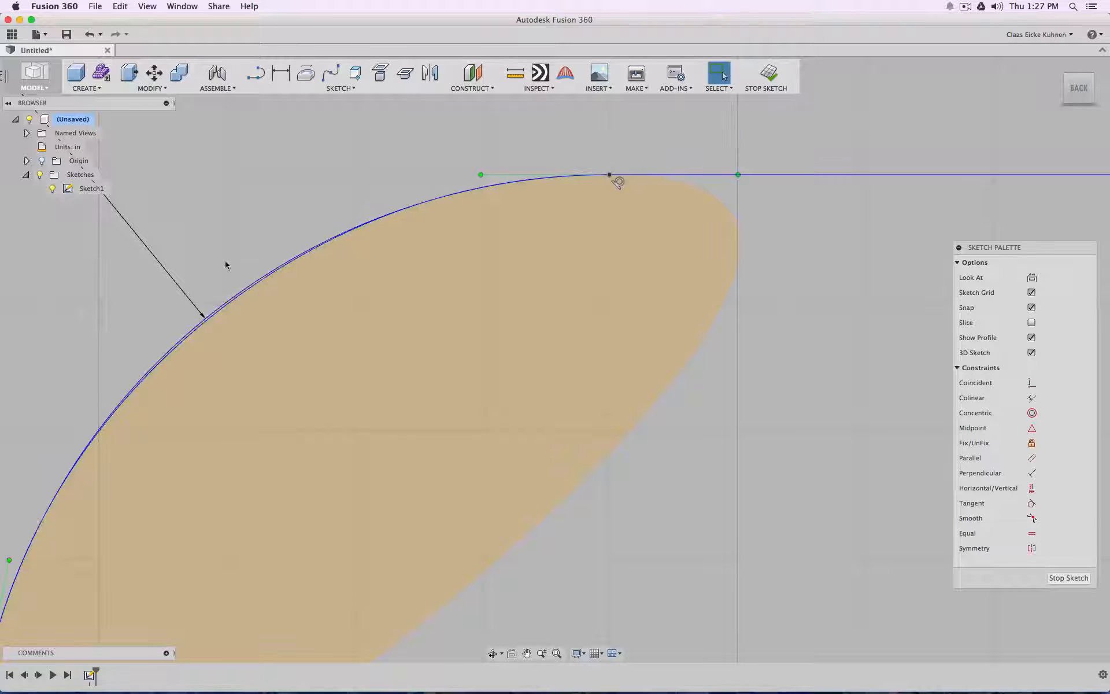
pyautogui.click(235, 295)
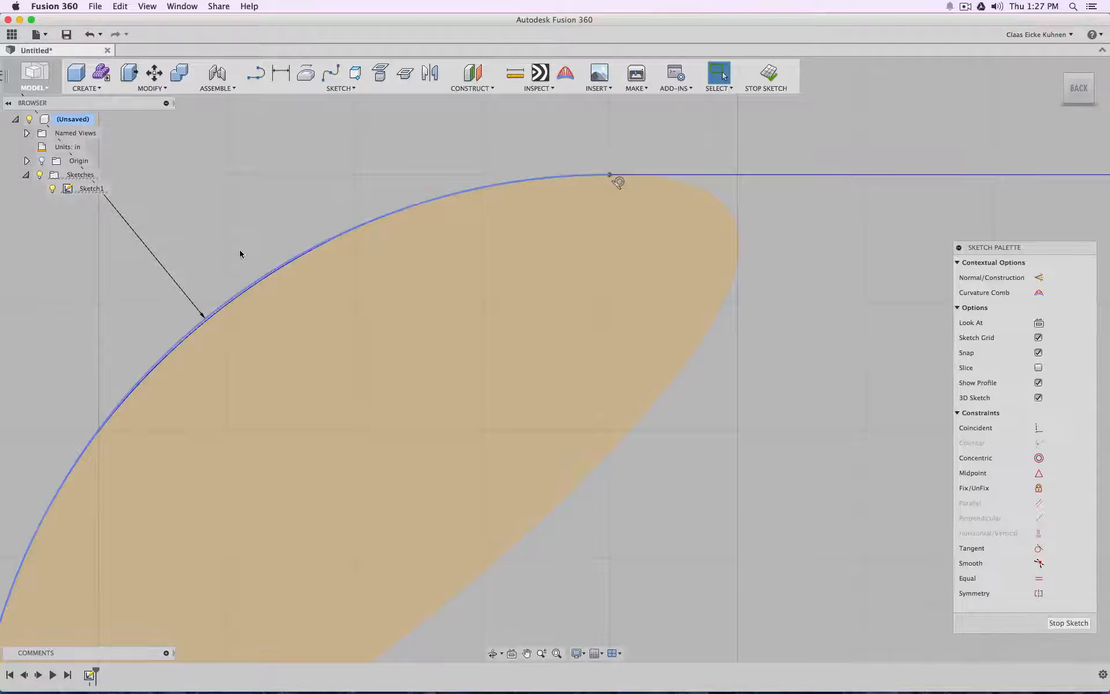
pyautogui.click(243, 240)
pyautogui.click(236, 302)
pyautogui.scroll(3, 444, 362)
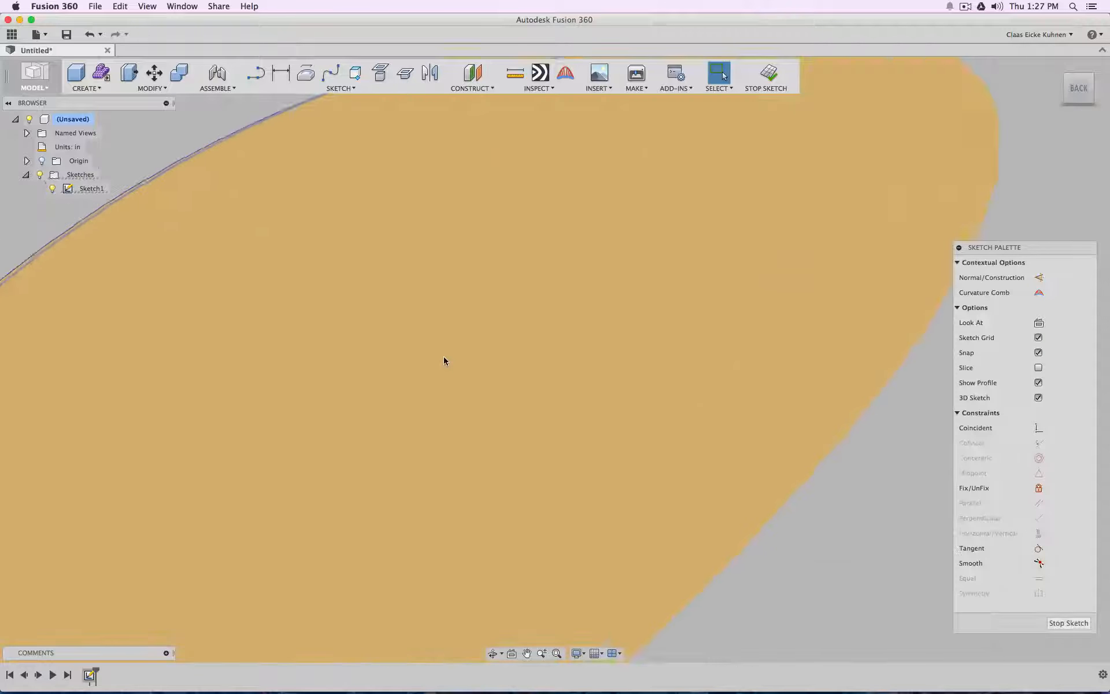
pyautogui.scroll(-5, 444, 361)
pyautogui.moveTo(461, 267); pyautogui.dragTo(444, 269)
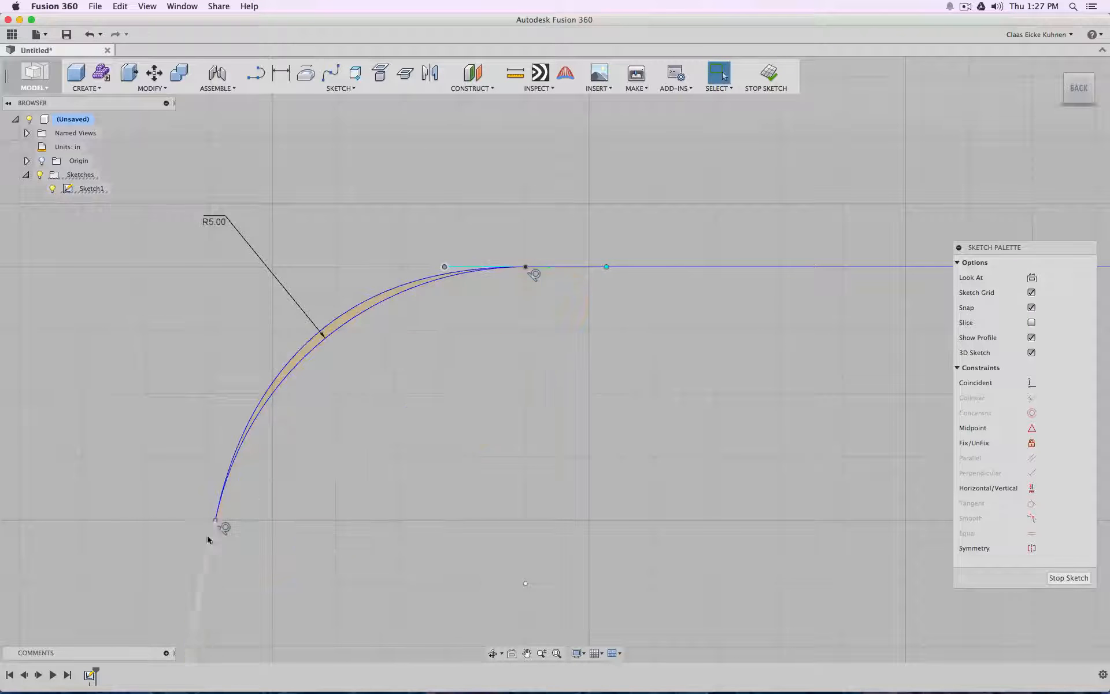
# Step: Delete the original 5 in fillet arc, keeping only the spline at the corner
pyautogui.click(367, 321)
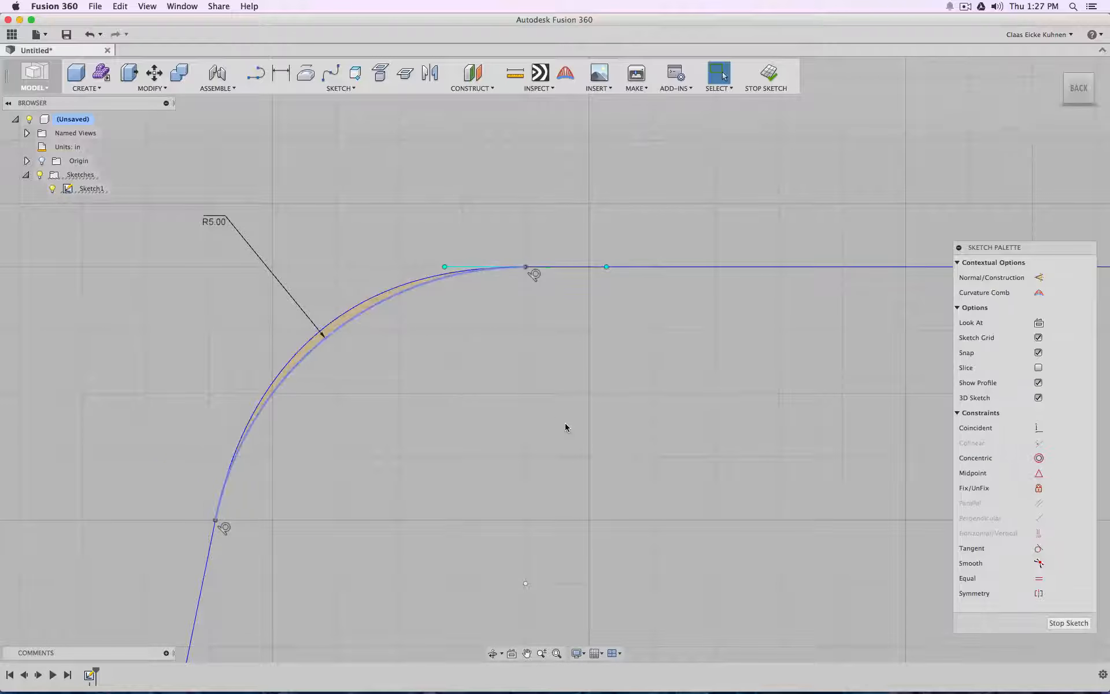
pyautogui.click(566, 427)
pyautogui.scroll(-3, 474, 445)
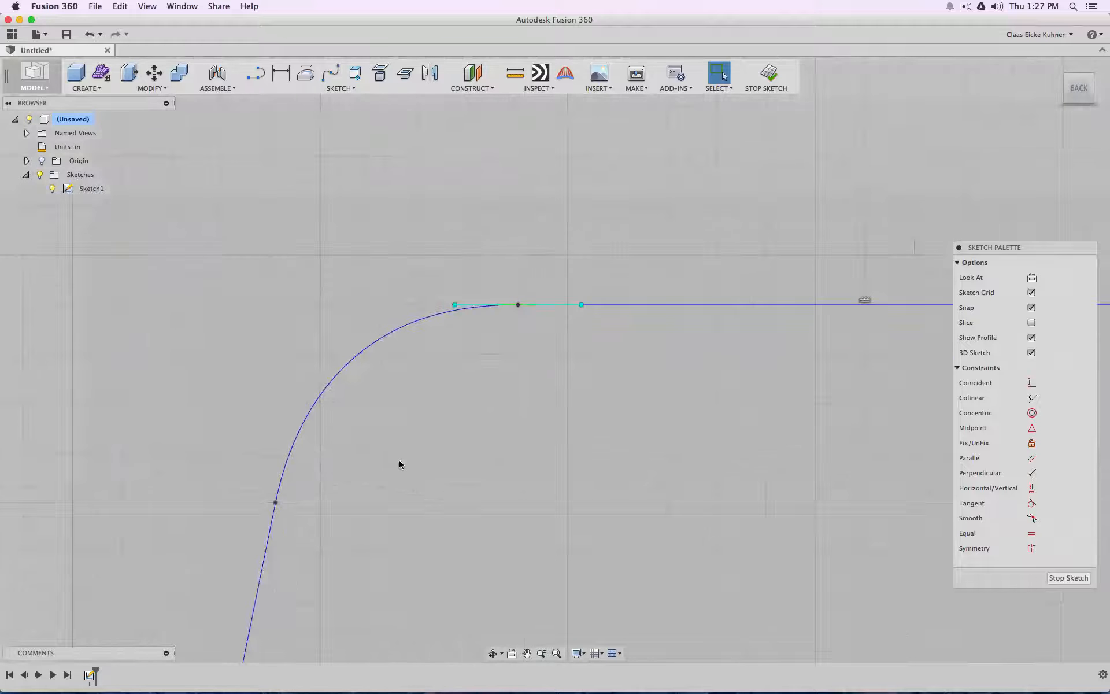
# Step: Swing the spline's lower tangent handle outward so the corner curve bulges beyond the slanted line
pyautogui.click(287, 465)
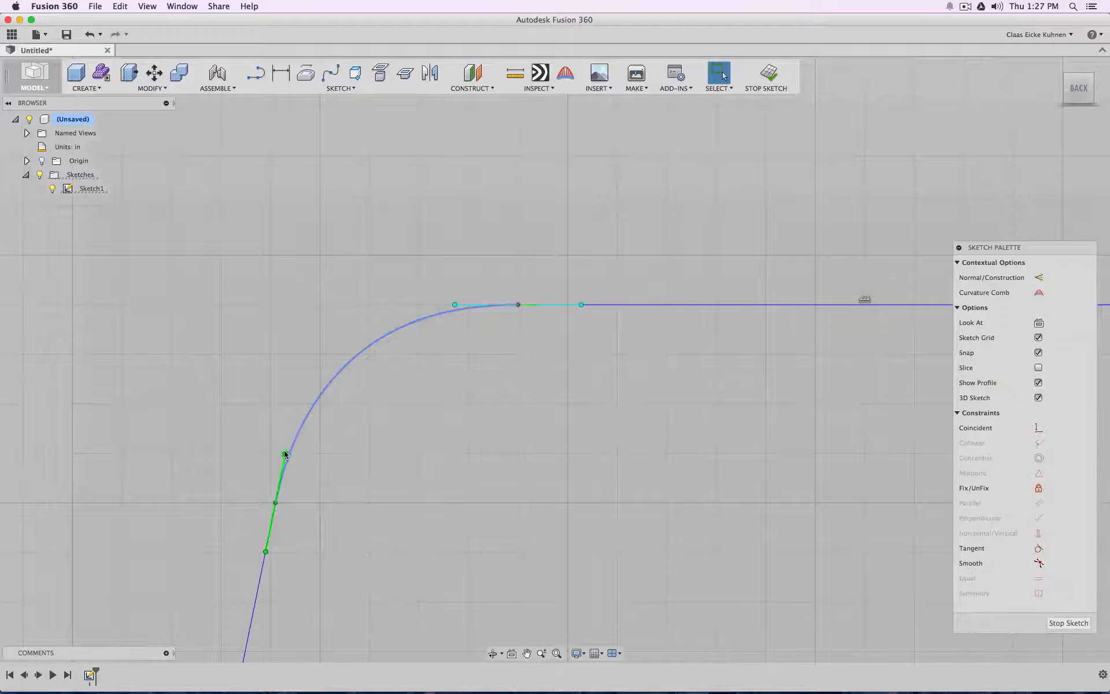
pyautogui.moveTo(285, 455); pyautogui.dragTo(232, 442)
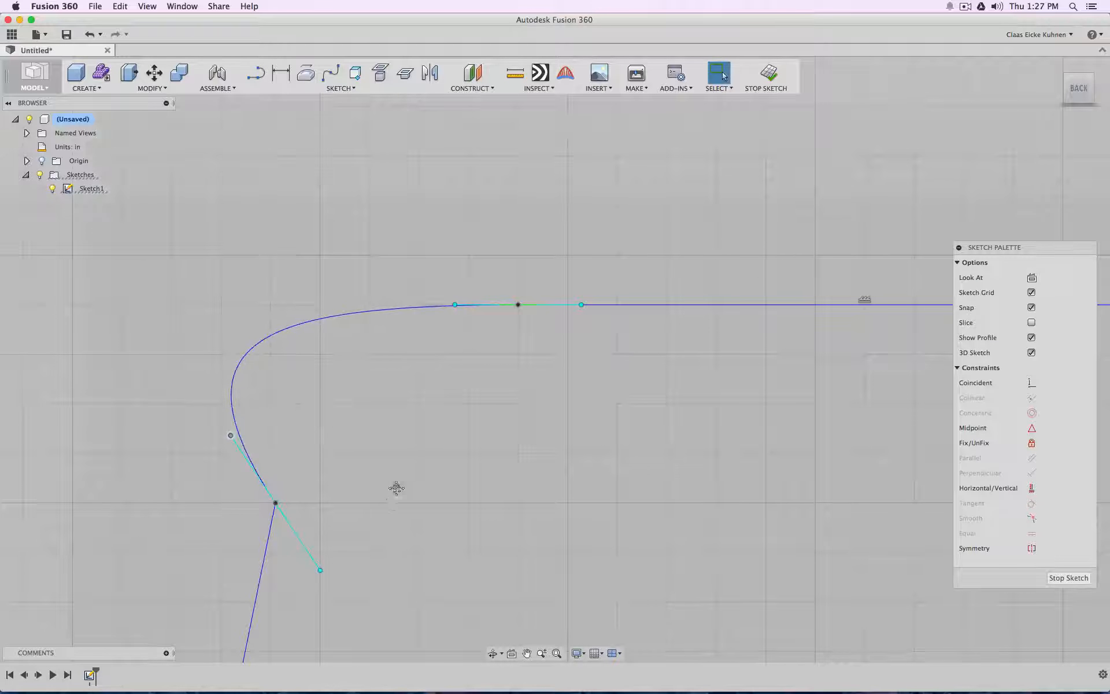
pyautogui.moveTo(396, 488); pyautogui.dragTo(431, 379, button='middle')
pyautogui.scroll(-1, 503, 414)
pyautogui.click(714, 455)
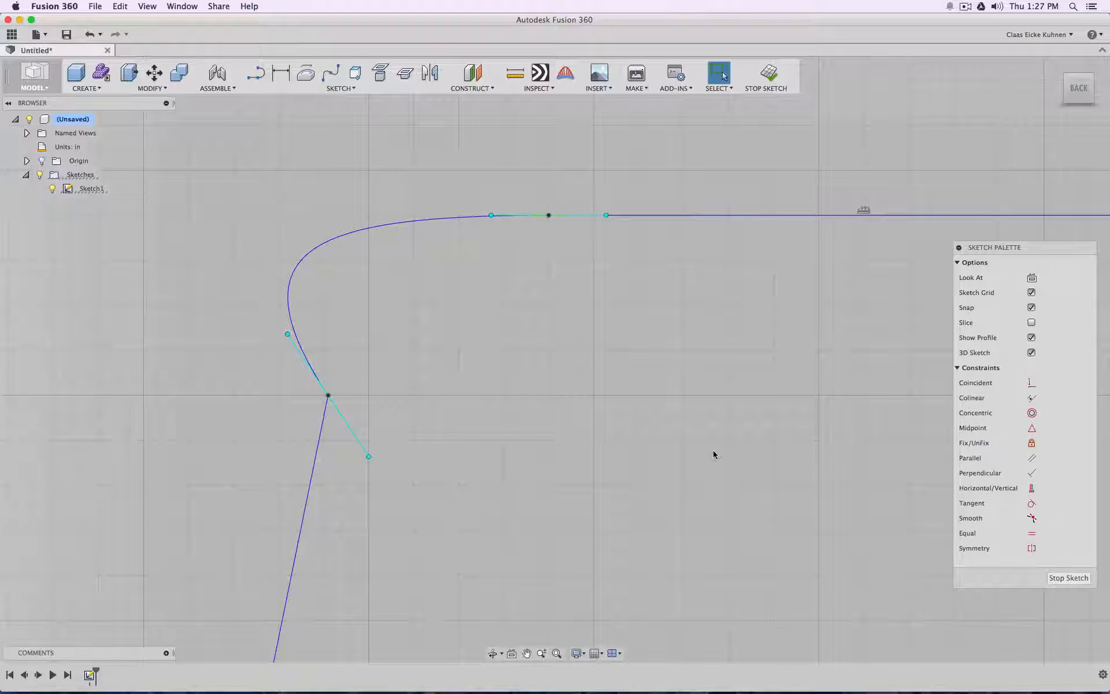
# Step: Apply Tangent constraints between the spline and the slanted line, and between the spline and the top line
pyautogui.click(1031, 503)
pyautogui.click(307, 357)
pyautogui.click(322, 422)
pyautogui.click(469, 304)
pyautogui.click(514, 306)
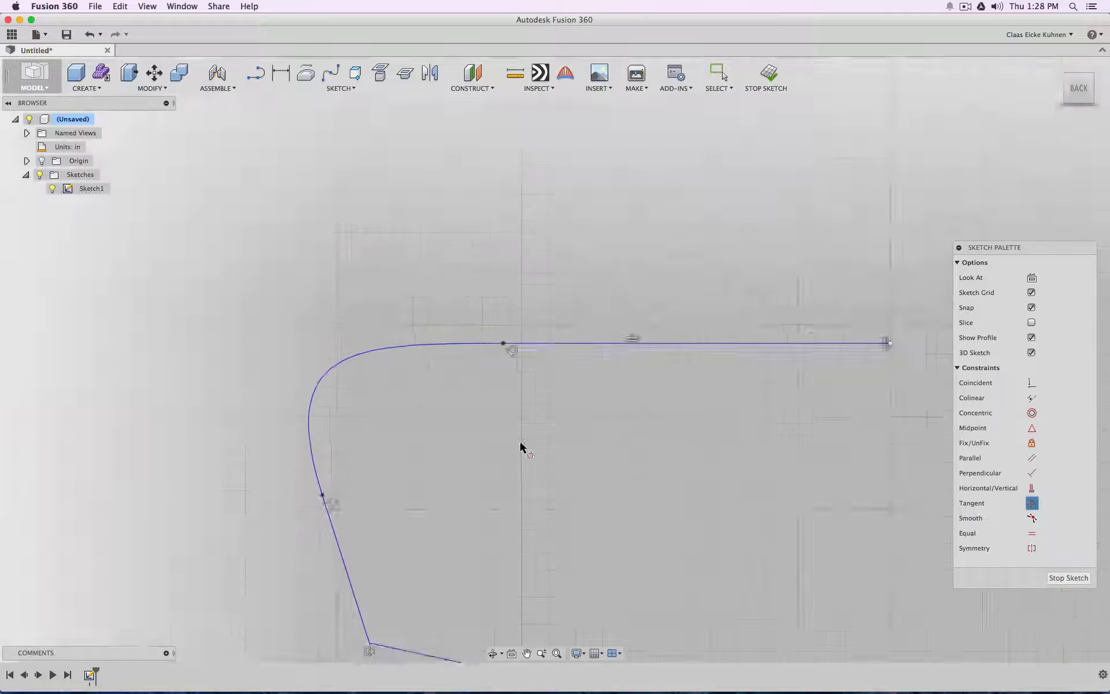
pyautogui.scroll(-3, 491, 506)
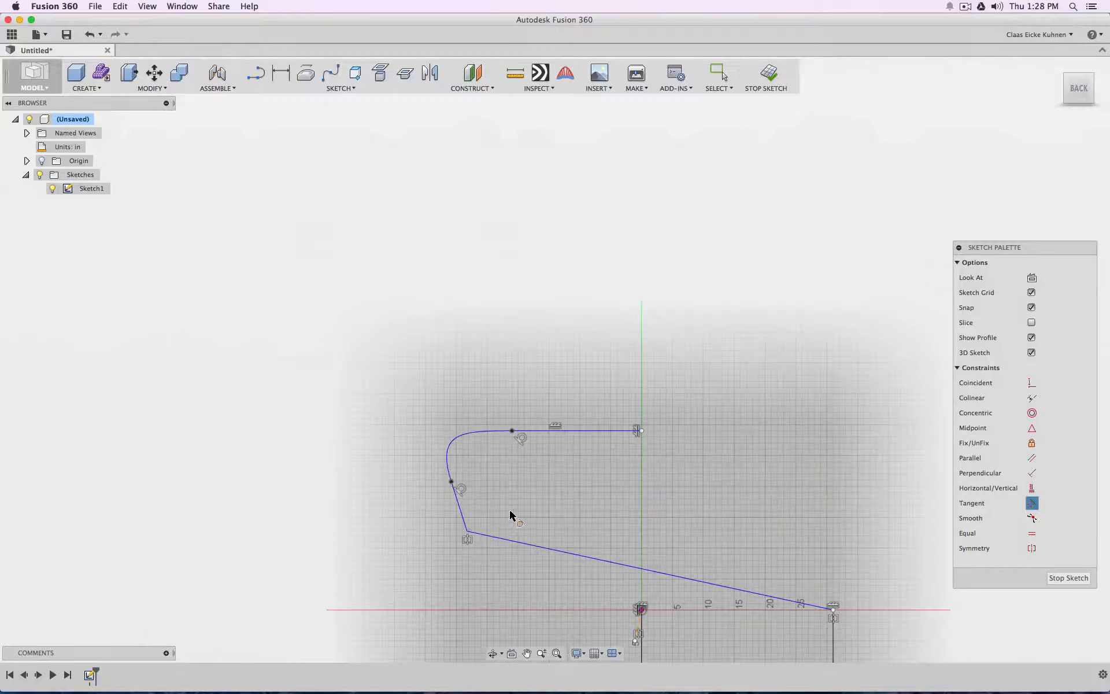
pyautogui.moveTo(529, 484); pyautogui.dragTo(473, 369, button='middle')
pyautogui.scroll(3, 473, 369)
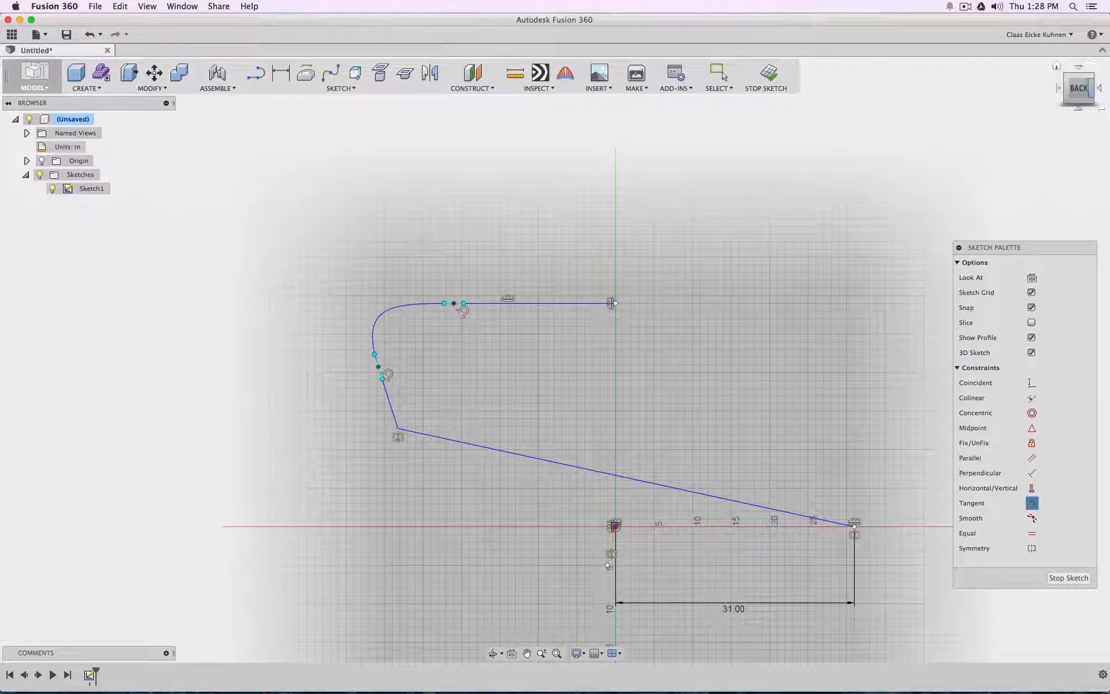
pyautogui.press('Escape')
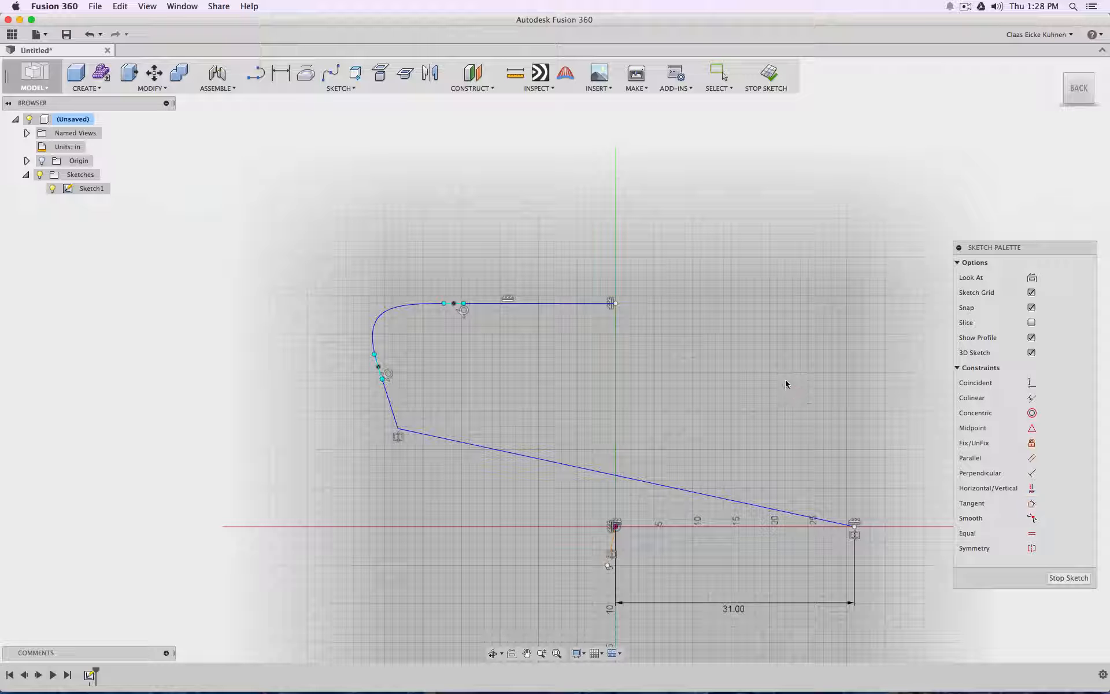
# Step: In the front view, delete the 31 in base dimension and constrain the base line's raised corner horizontally to the origin
pyautogui.click(1100, 92)
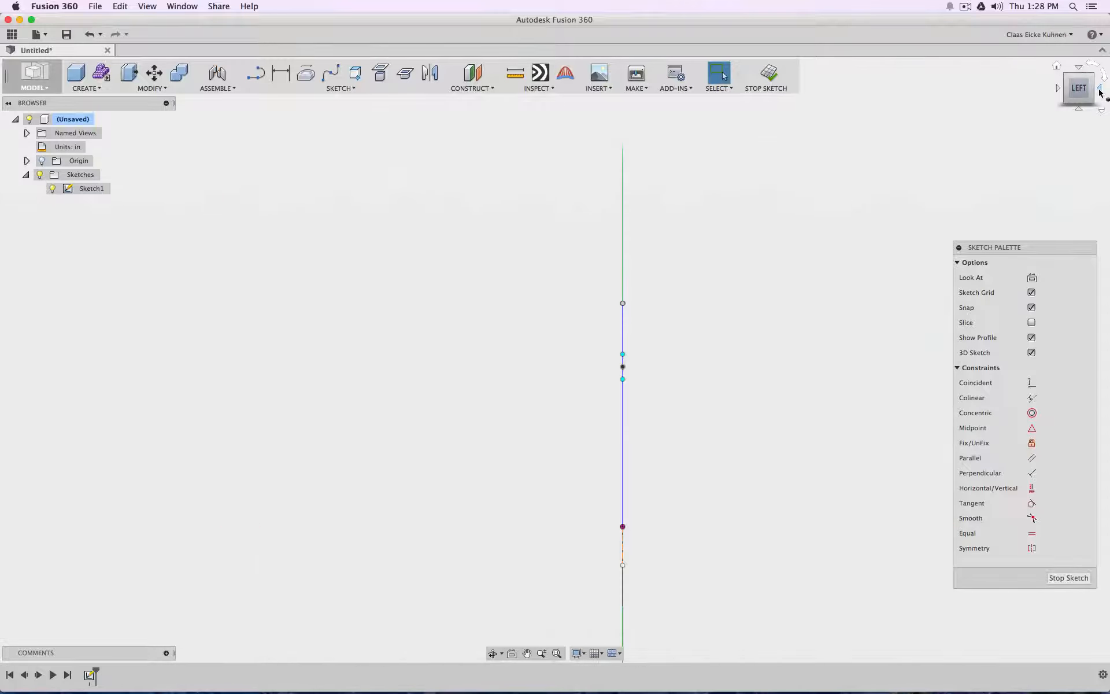
pyautogui.click(1100, 93)
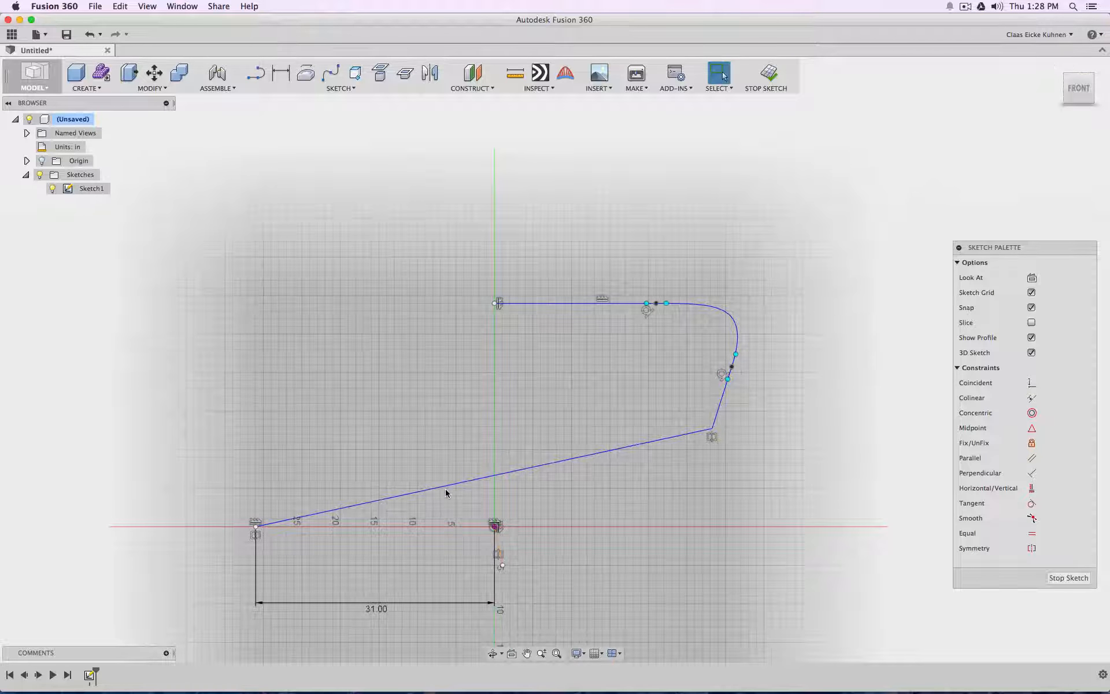
pyautogui.click(371, 609)
pyautogui.press('Delete')
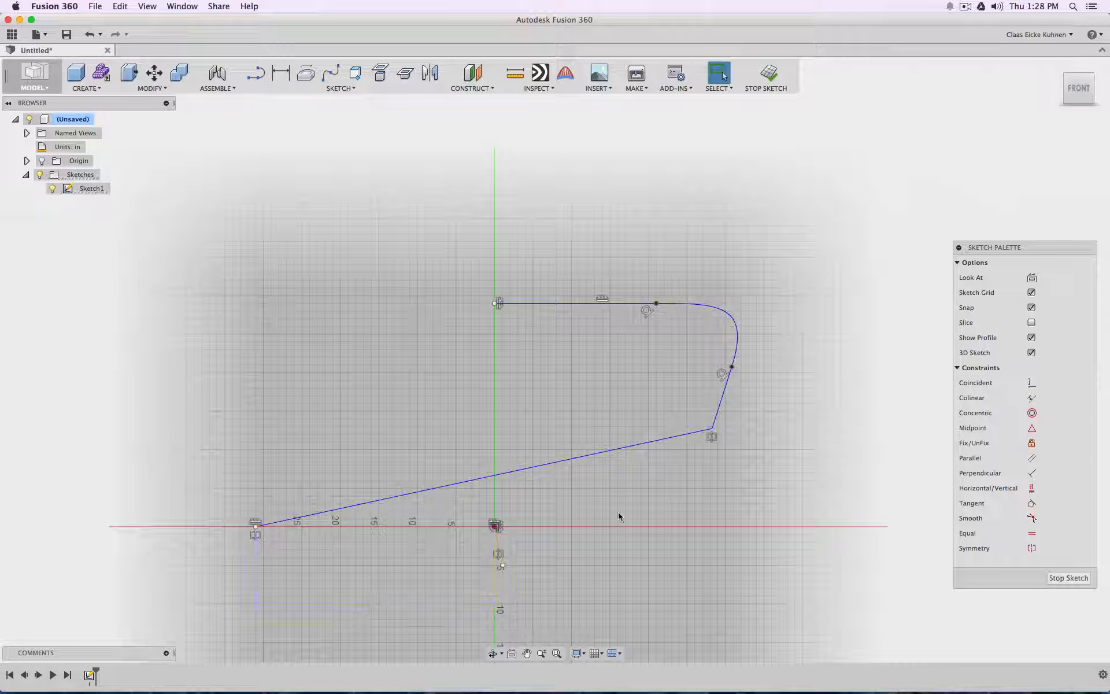
pyautogui.click(1031, 488)
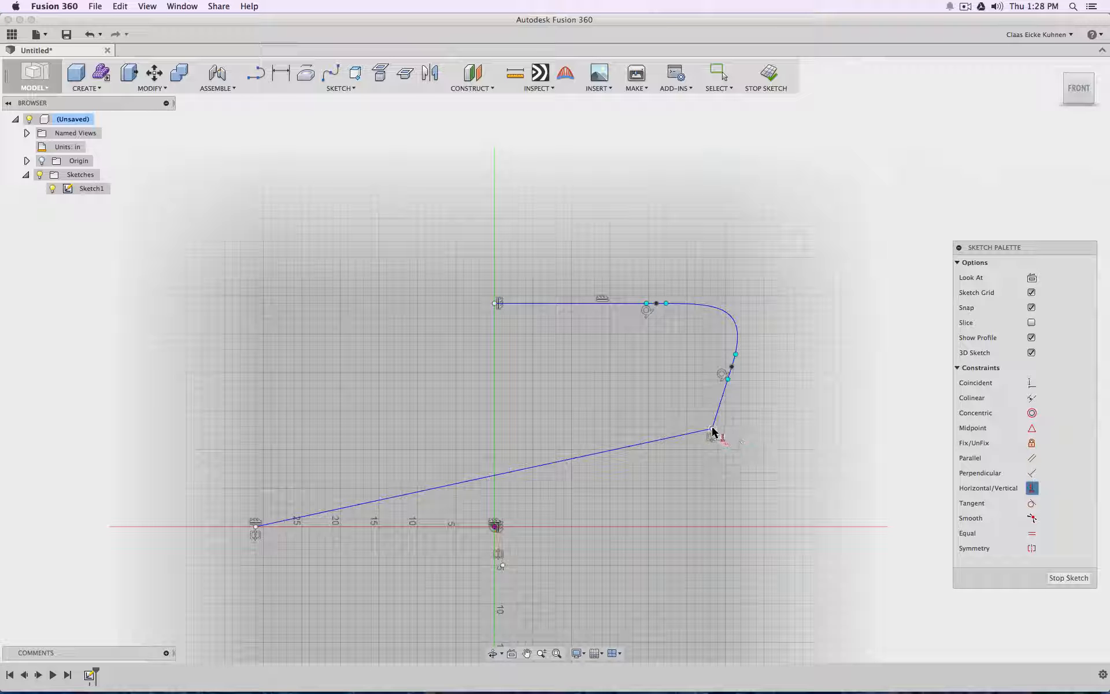
pyautogui.click(493, 527)
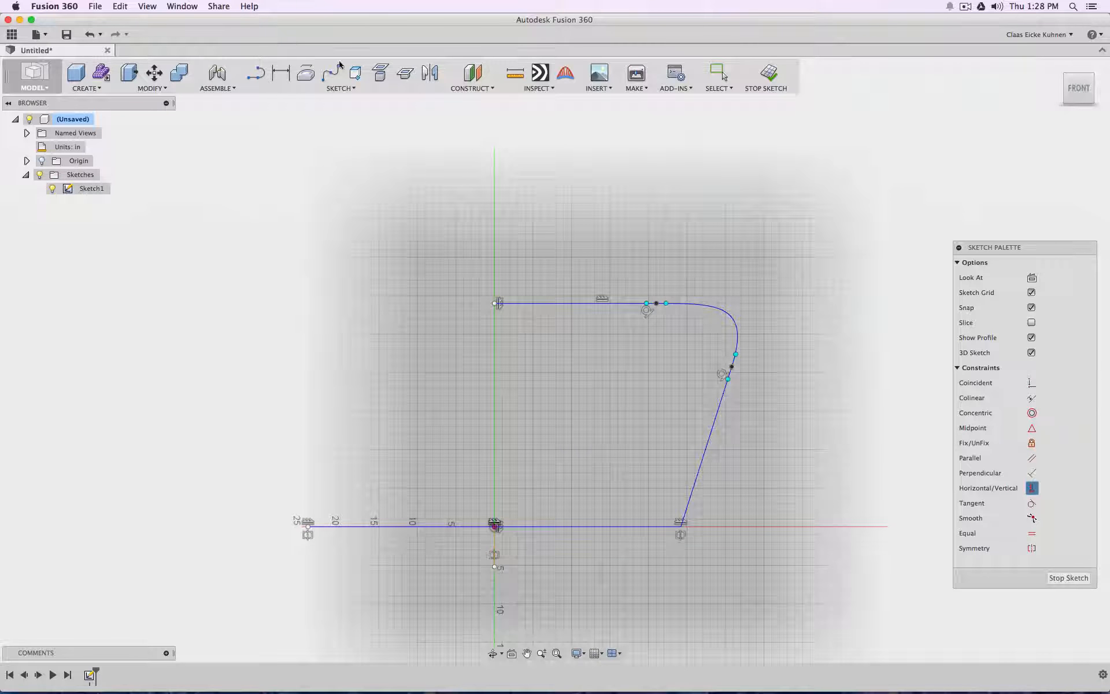
# Step: Dimension the base from the origin to the corner below the spline and set it to 31 in
pyautogui.click(281, 72)
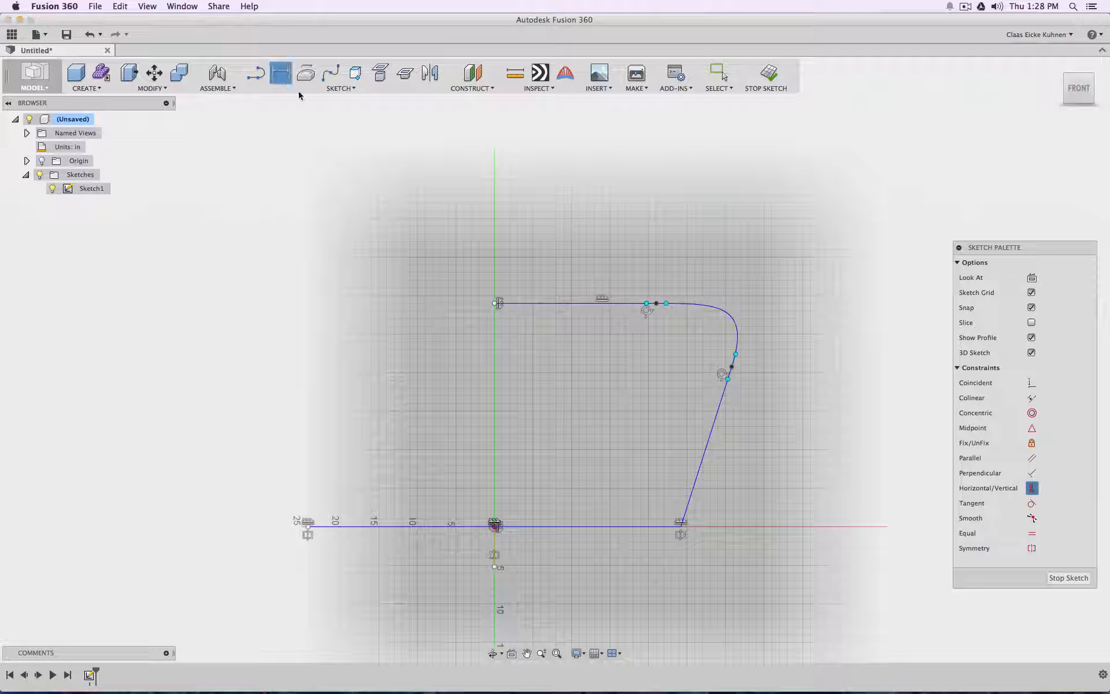
pyautogui.click(681, 527)
pyautogui.click(495, 526)
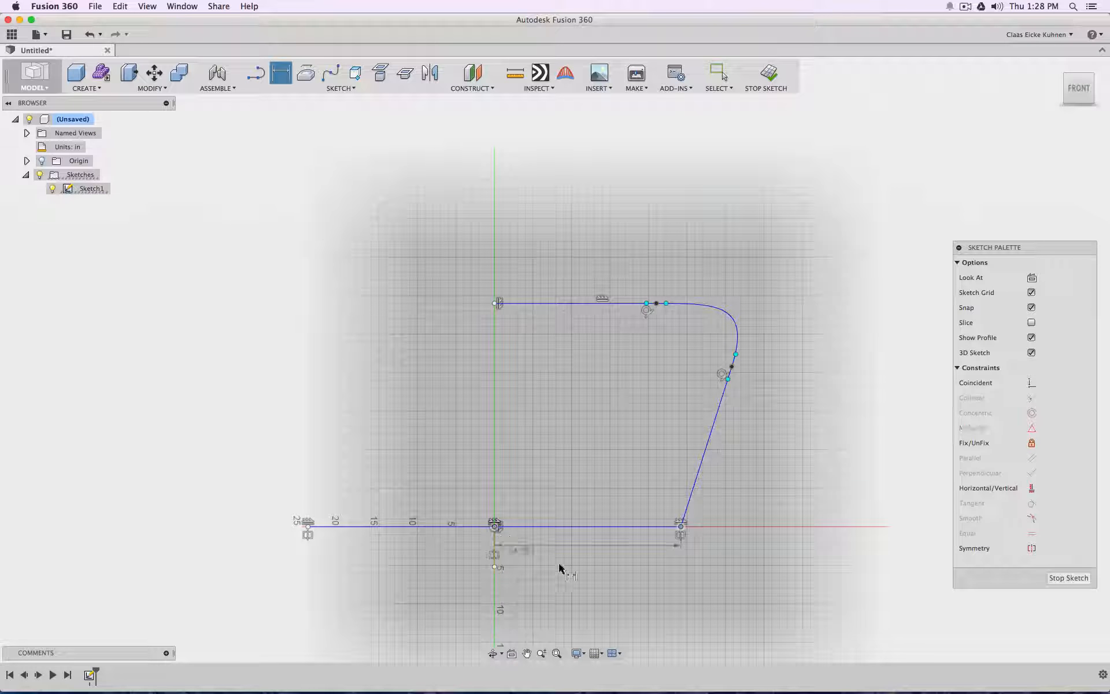
pyautogui.click(600, 594)
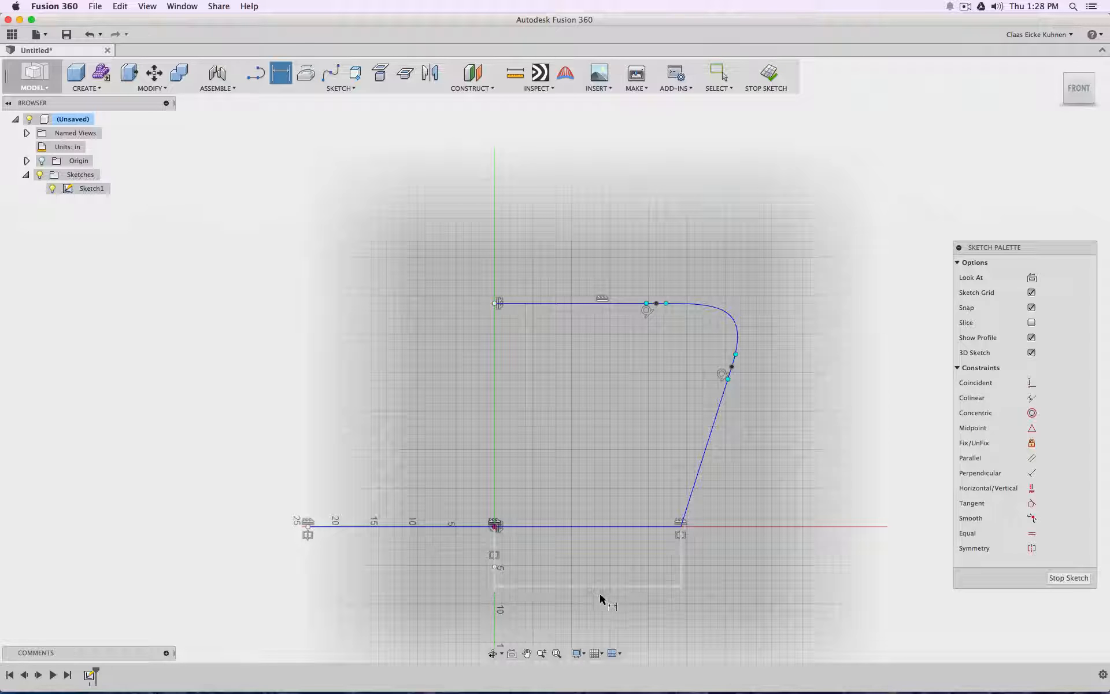
pyautogui.doubleClick(599, 595)
pyautogui.write('31')
pyautogui.press('Return')
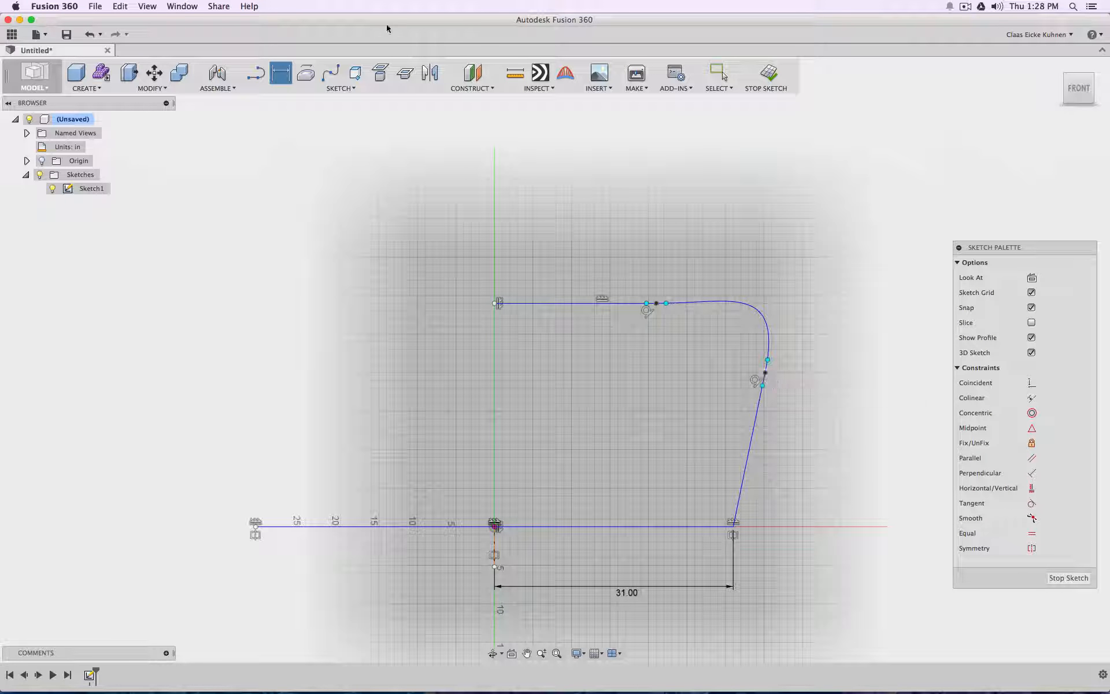
pyautogui.press('Escape')
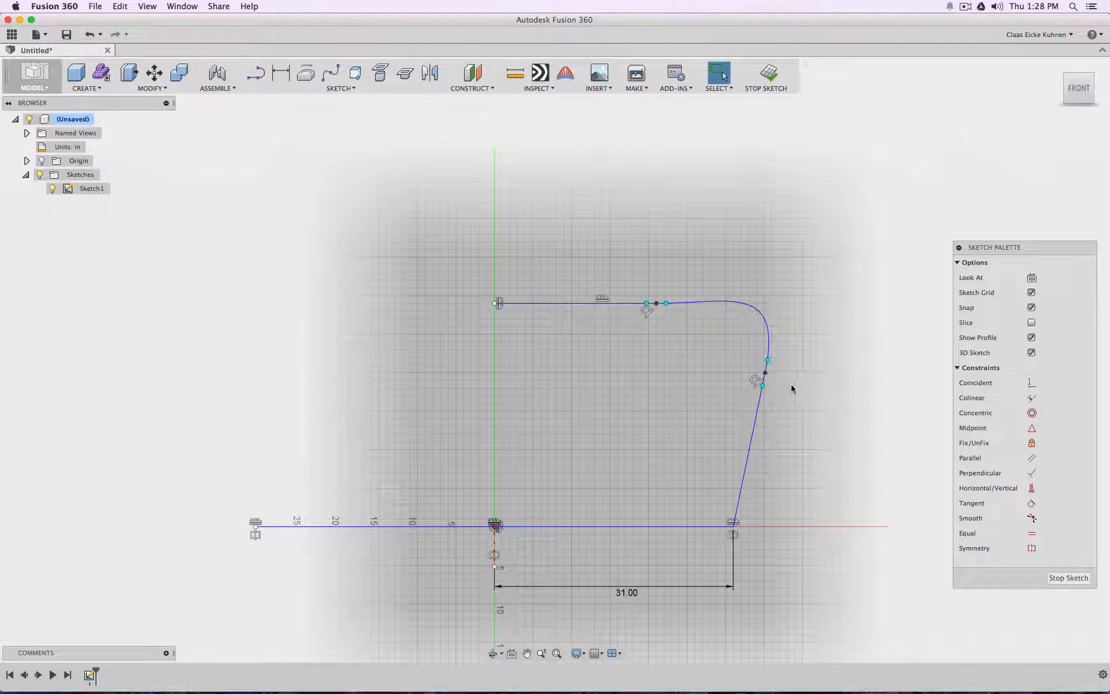
# Step: Move the joint between the spline and the slanted line inward so the side leans toward the centre axis
pyautogui.moveTo(762, 376); pyautogui.dragTo(708, 391)
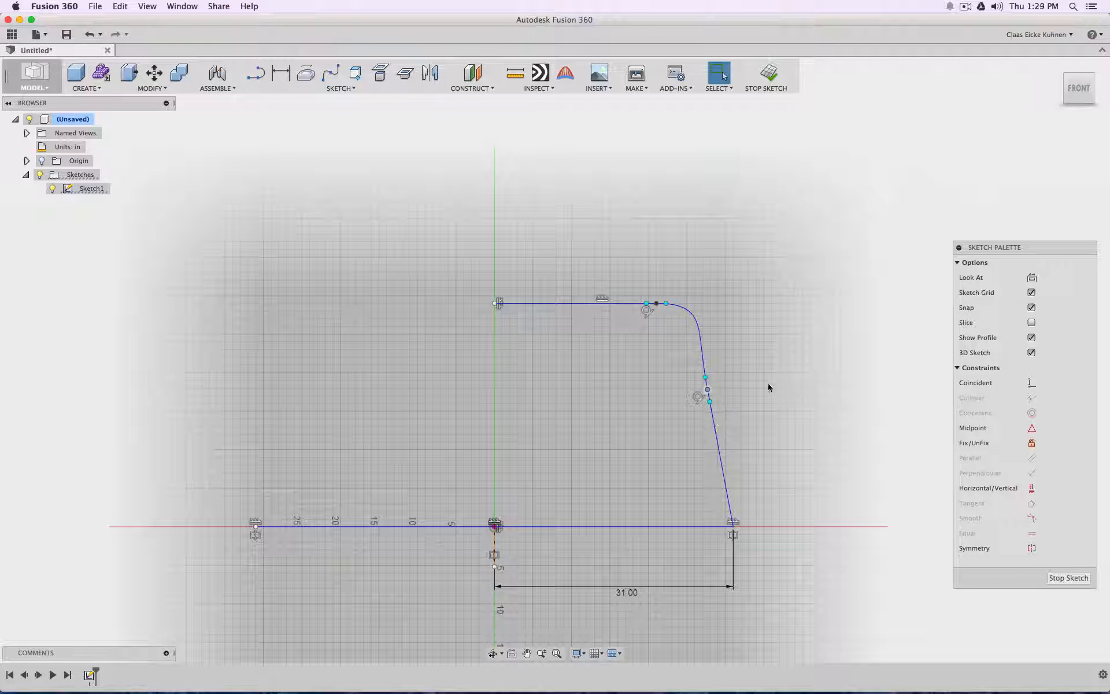
pyautogui.scroll(5, 761, 441)
pyautogui.scroll(-3, 755, 441)
pyautogui.moveTo(755, 441); pyautogui.dragTo(662, 337, button='middle')
# Step: Add a vertical dimension from the base corner to the joint of slanted line and spline, set to 19 in
pyautogui.click(281, 72)
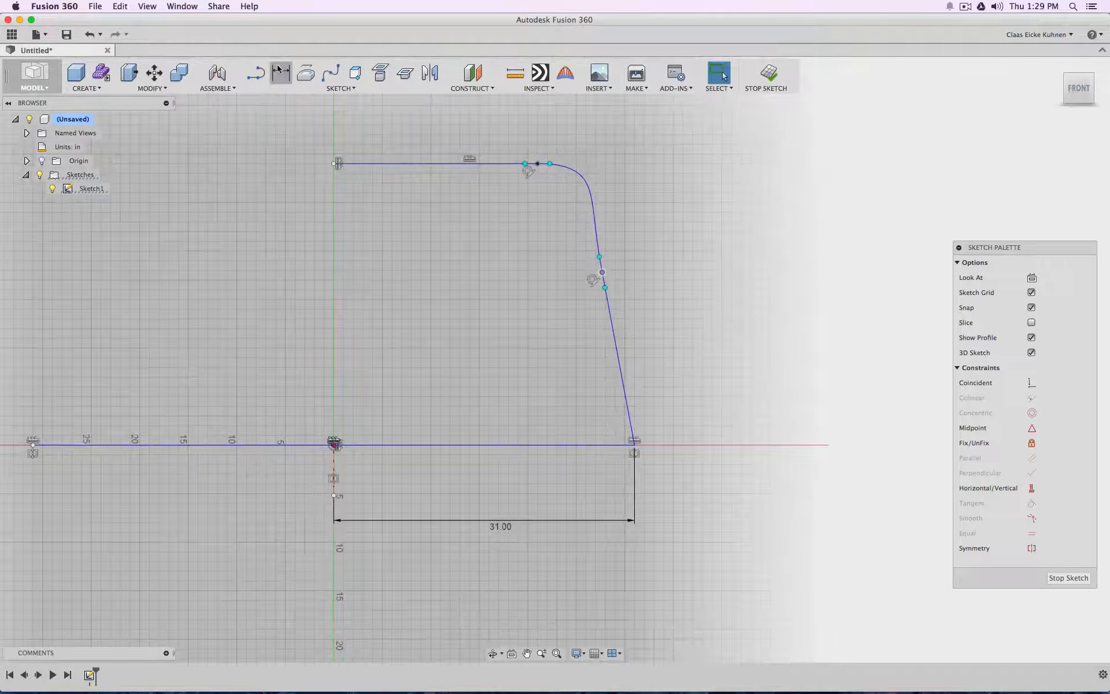
pyautogui.click(601, 271)
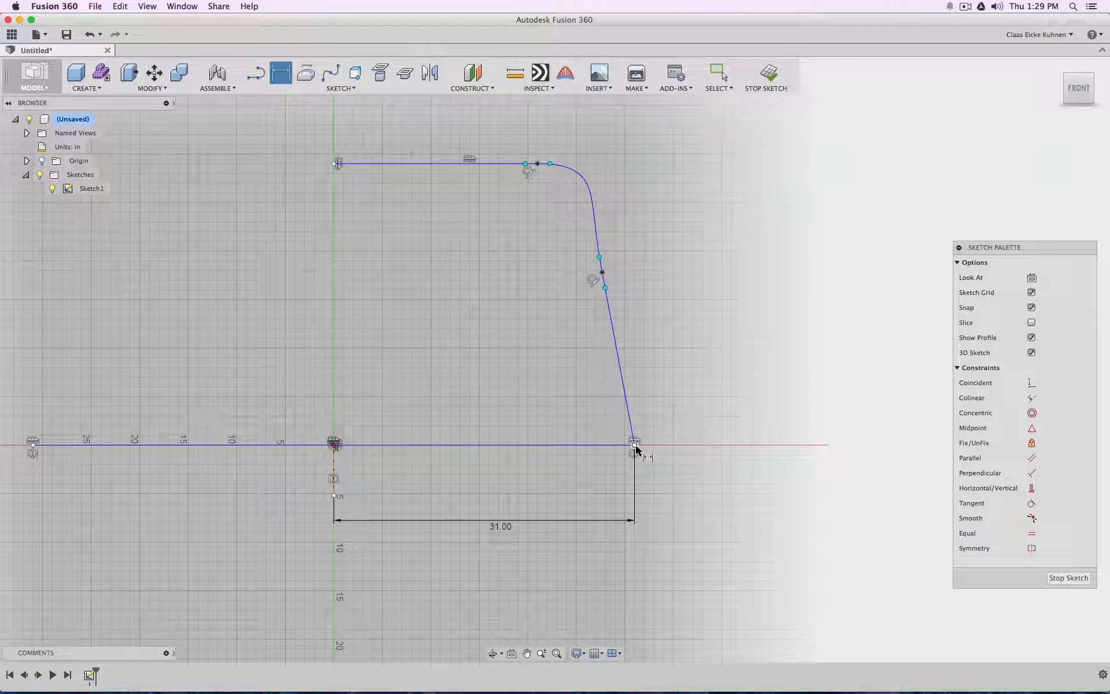
pyautogui.click(635, 445)
pyautogui.click(601, 272)
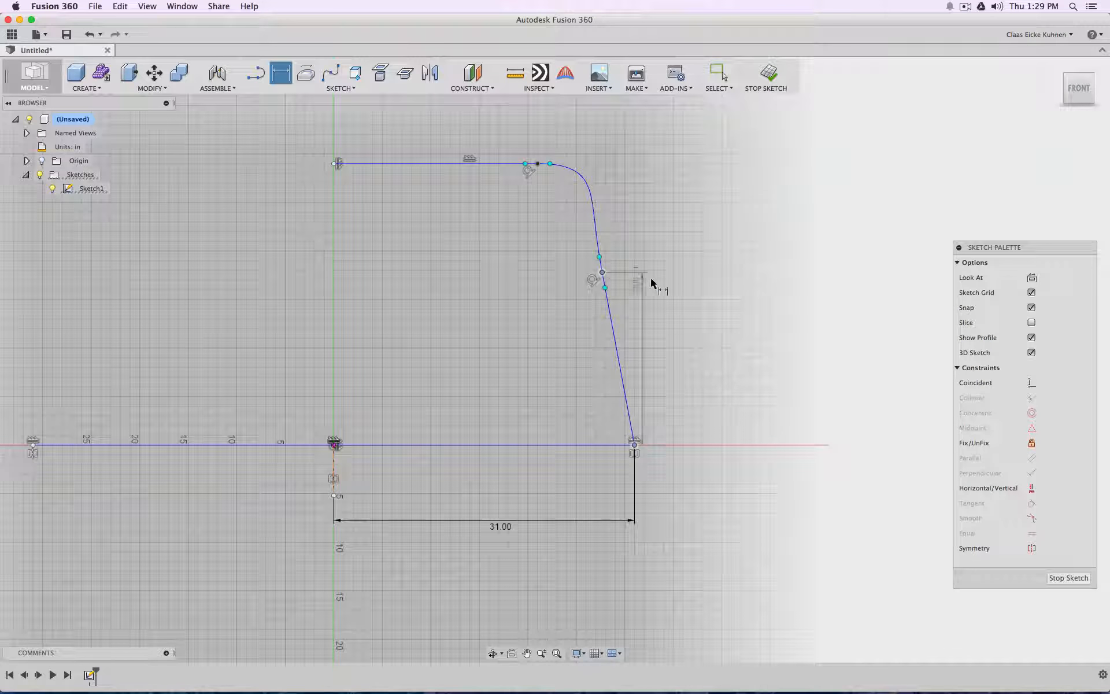
pyautogui.click(682, 258)
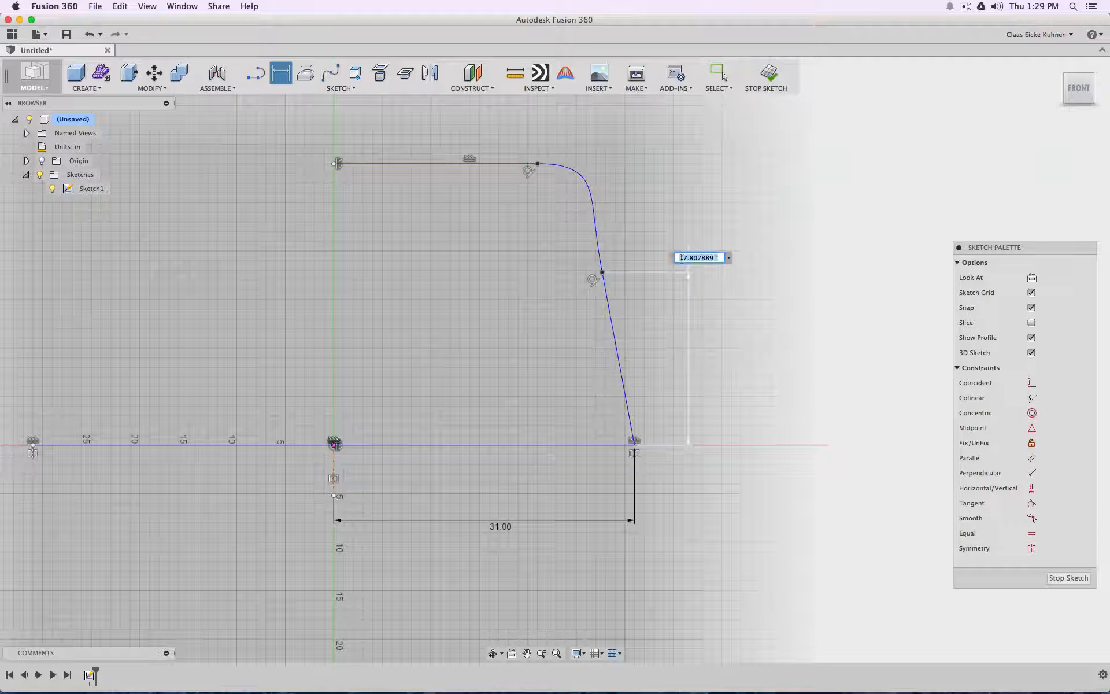
pyautogui.write('19')
pyautogui.press('Return')
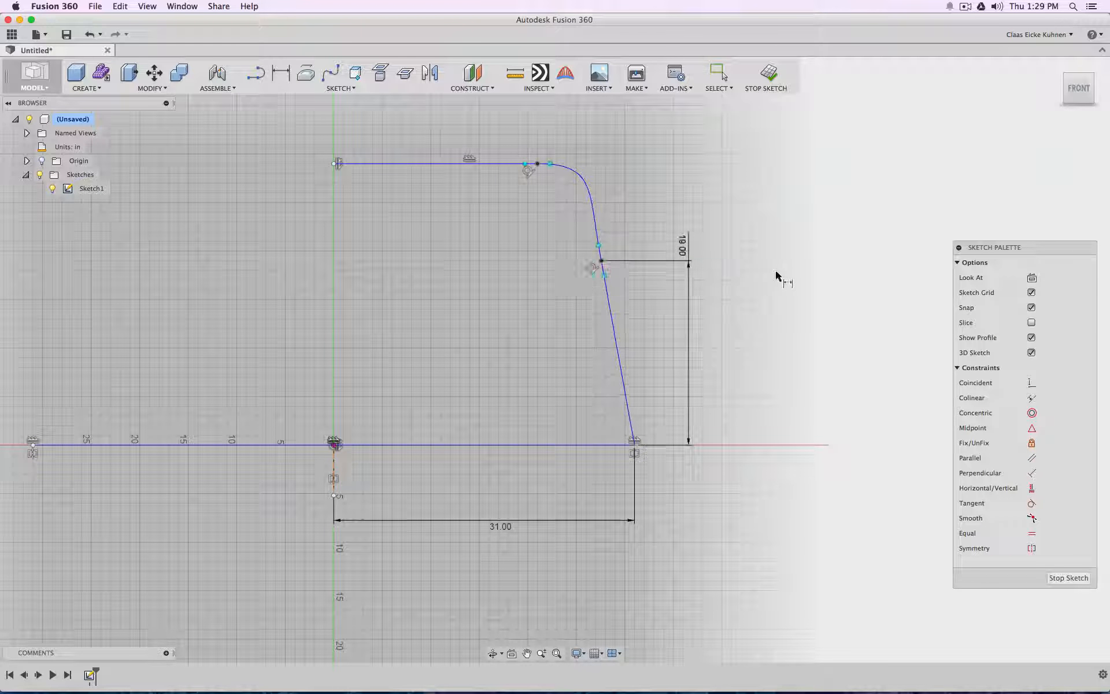
# Step: Add a horizontal dimension between the base corner and the joint of spline and slanted line, set to 3 in
pyautogui.click(601, 261)
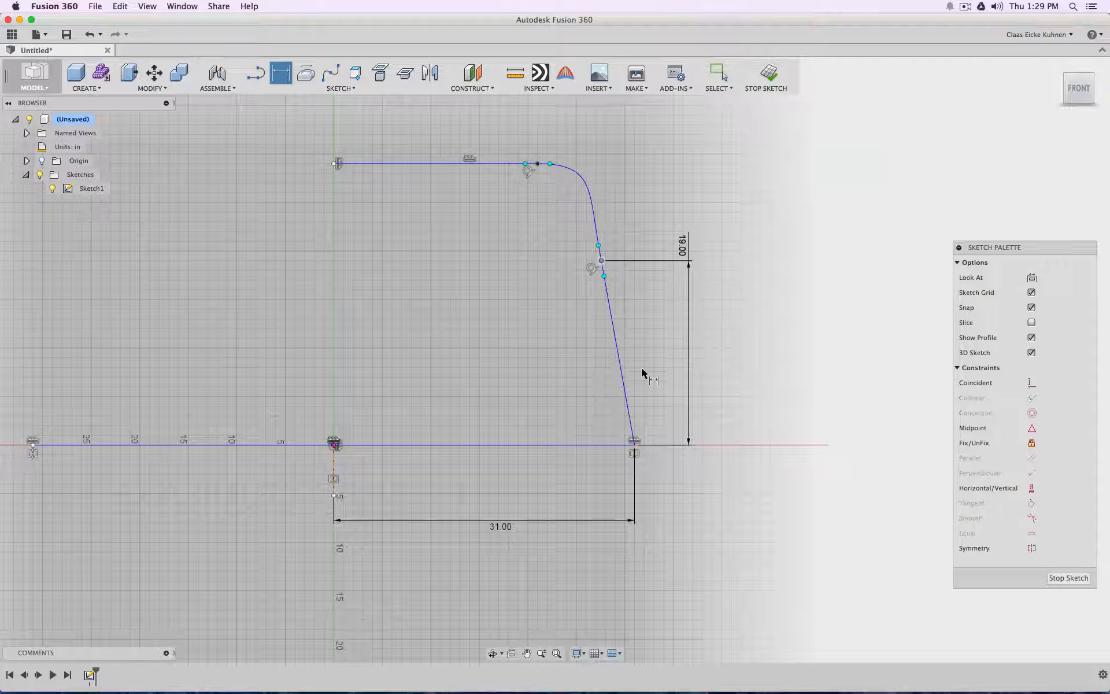
pyautogui.click(635, 444)
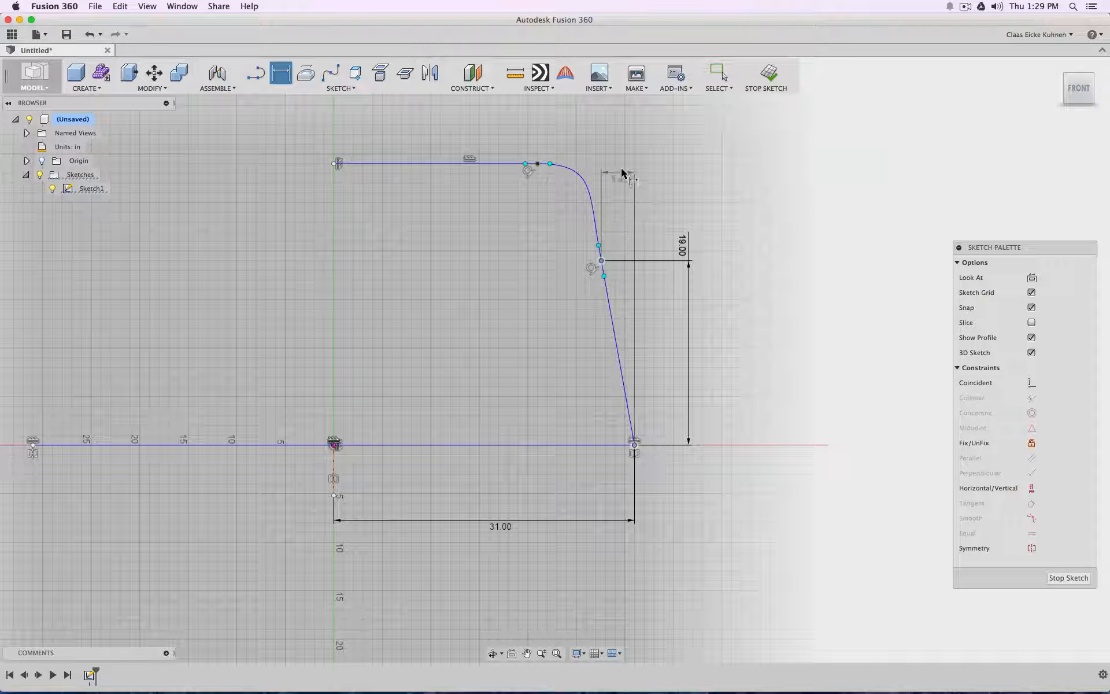
pyautogui.click(628, 166)
pyautogui.click(621, 165)
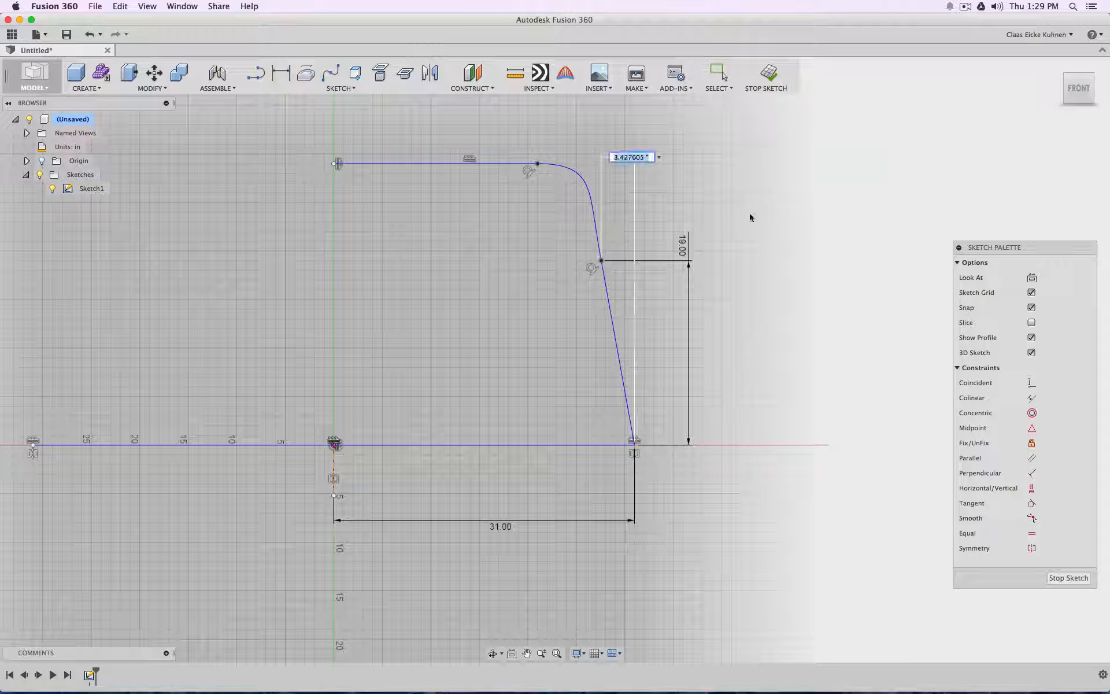
pyautogui.press('Return')
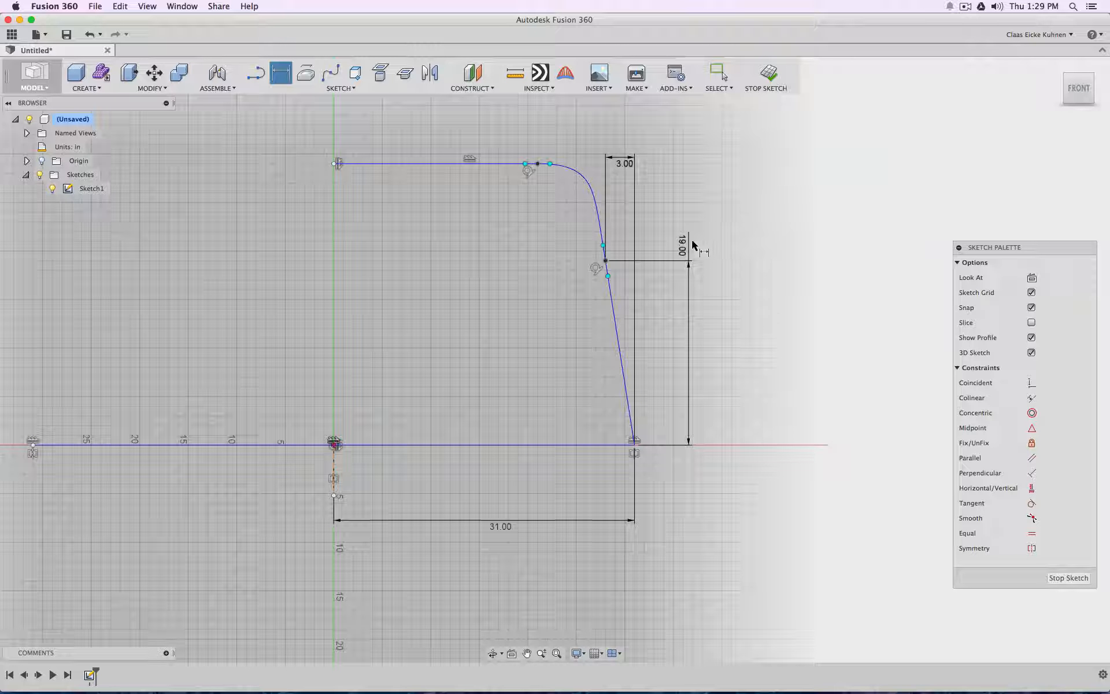
# Step: Try 21, 20 and 23 in for the vertical dimension from the base corner to the joint of spline and slanted line
pyautogui.doubleClick(683, 246)
pyautogui.write('21')
pyautogui.press('Return')
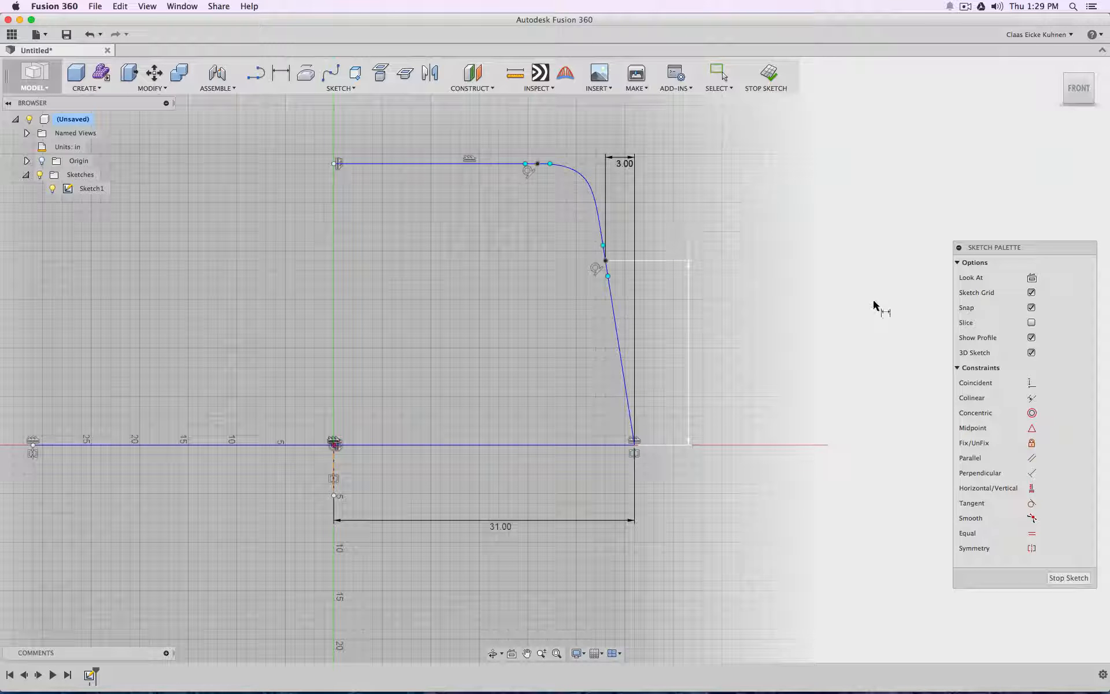
pyautogui.press('d')
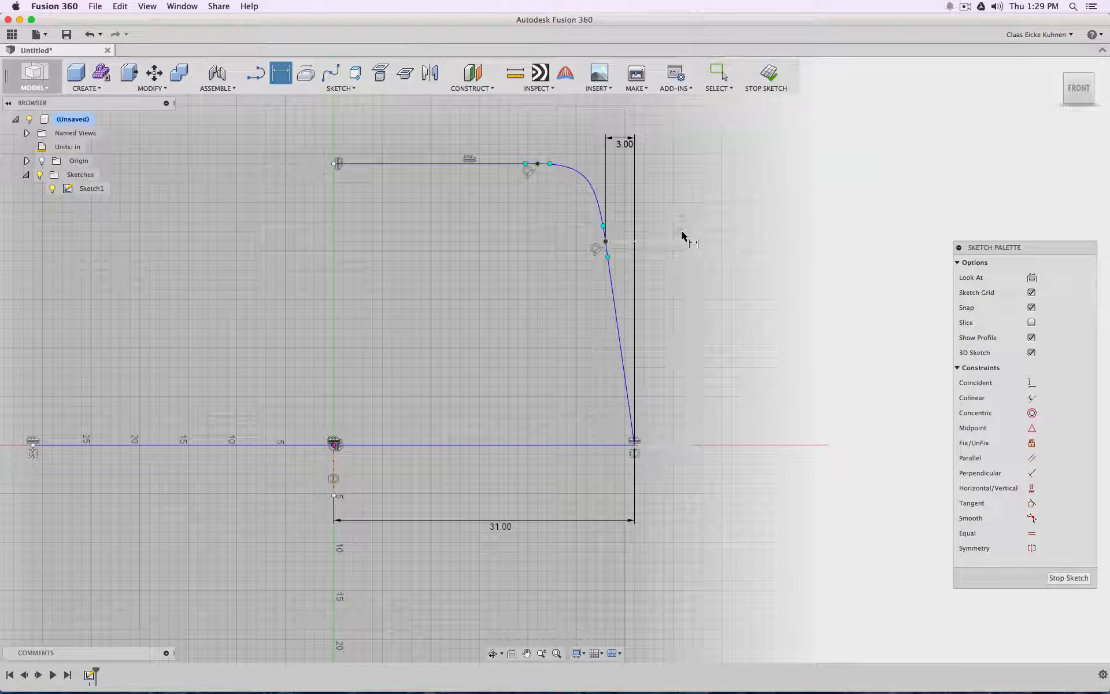
pyautogui.doubleClick(684, 233)
pyautogui.write('20')
pyautogui.press('Return')
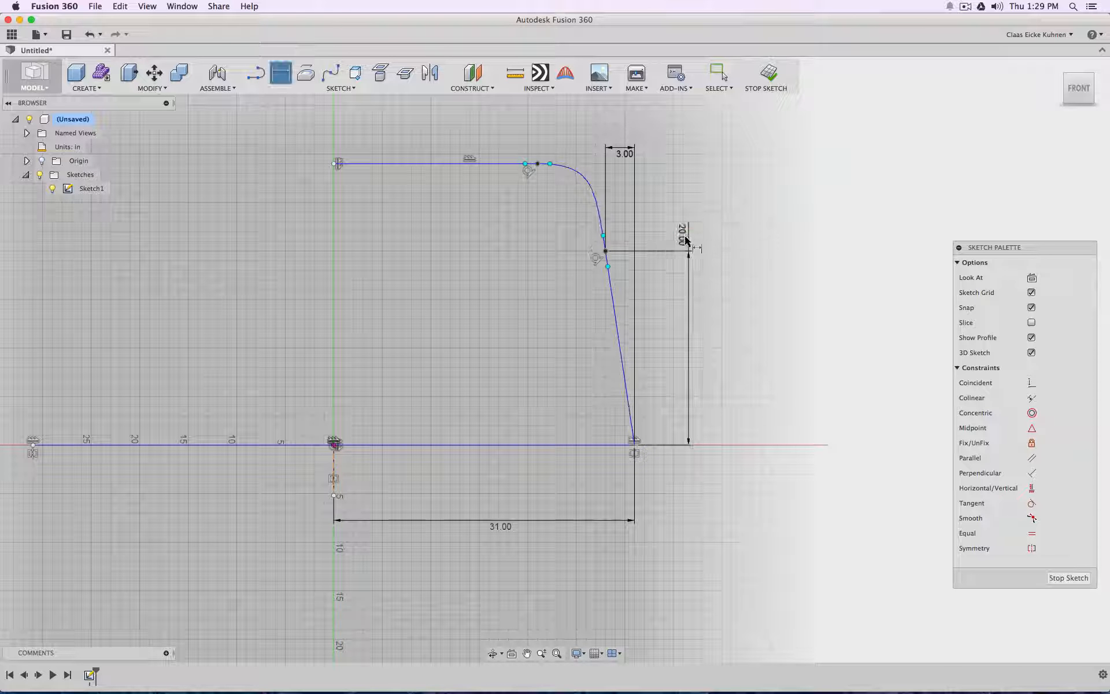
pyautogui.doubleClick(682, 236)
pyautogui.write('23')
pyautogui.press('Return')
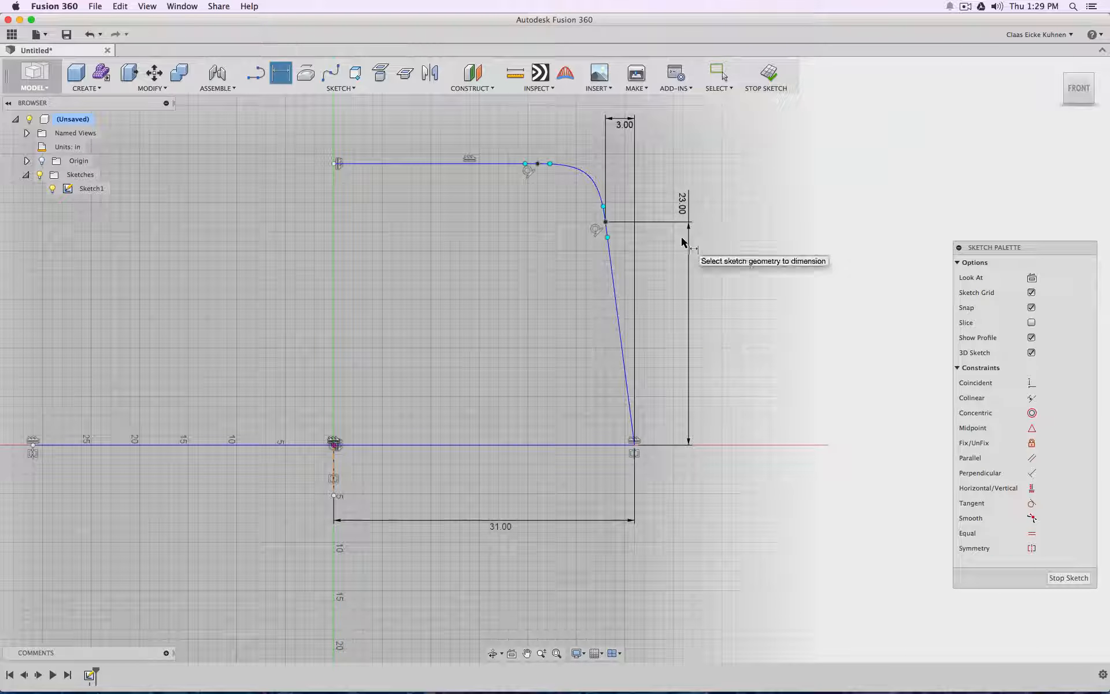
# Step: Set the vertical dimension between the base corner and the spline joint to 24 in
pyautogui.click(679, 205)
pyautogui.write('24')
pyautogui.press('Return')
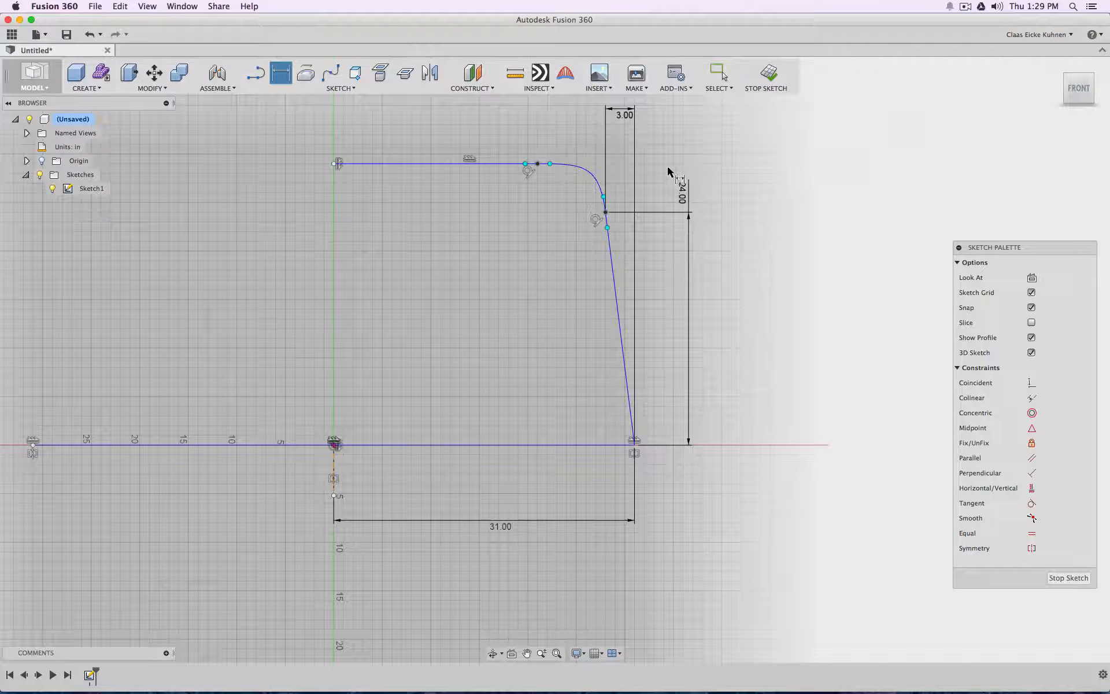
# Step: Try to reshape the rounded corner by moving the spline's upper and lower tangent handles outward
pyautogui.scroll(5, 669, 173)
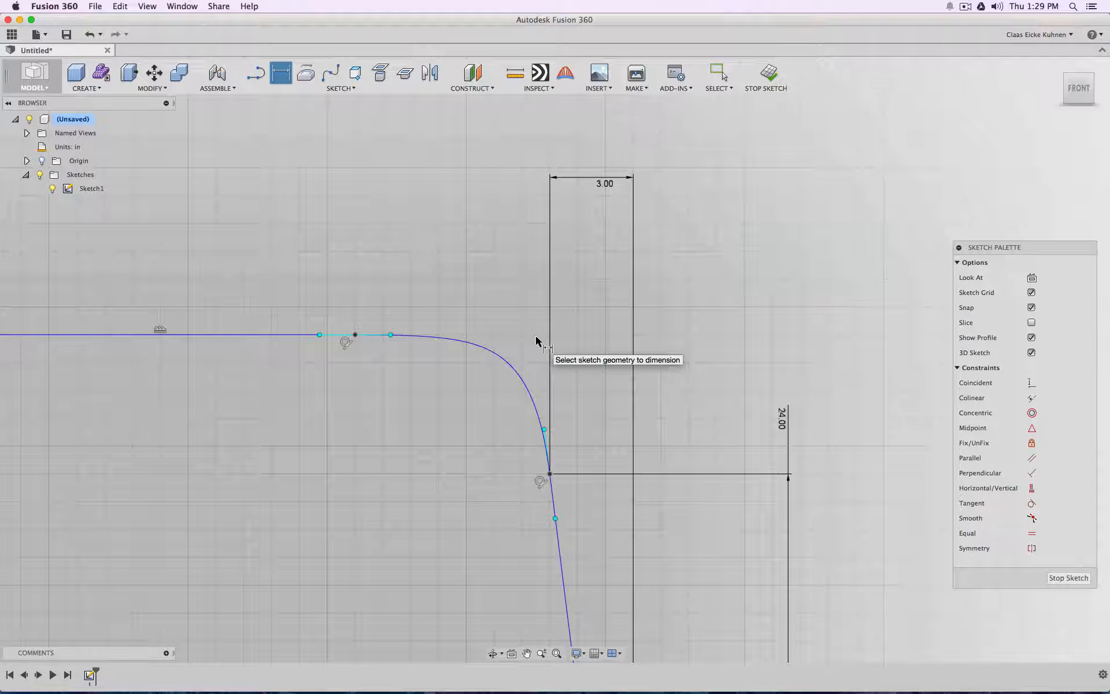
pyautogui.press('Escape')
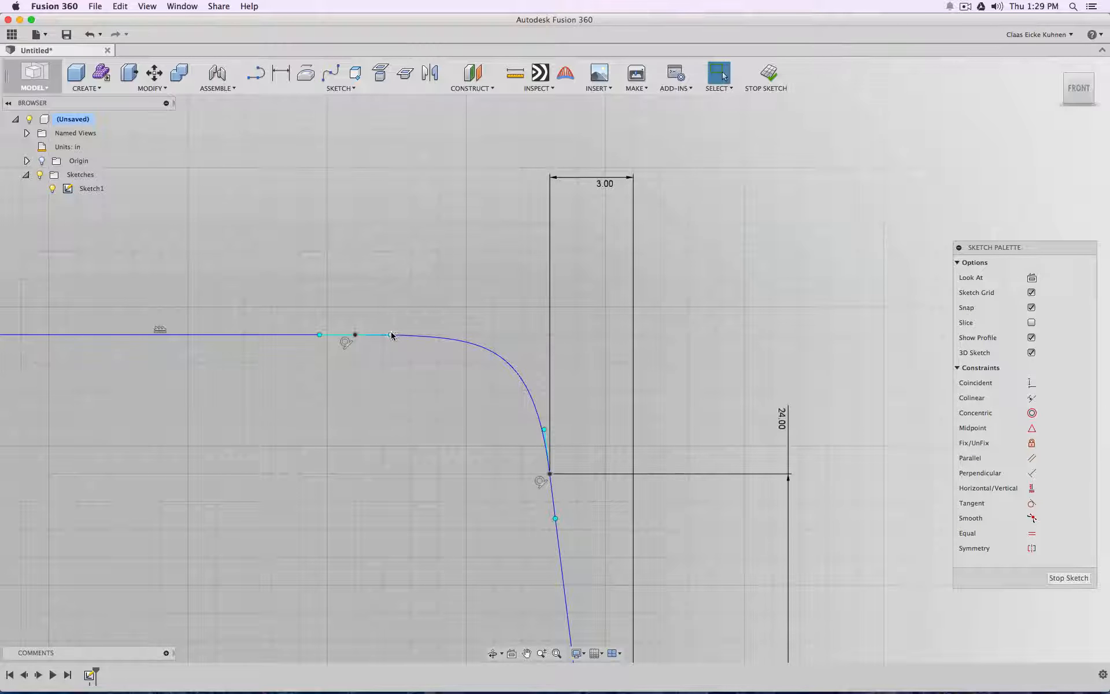
pyautogui.moveTo(392, 335); pyautogui.dragTo(391, 299)
pyautogui.moveTo(544, 429)
pyautogui.mouseDown()
pyautogui.moveTo(543, 385)
pyautogui.moveTo(556, 388)
pyautogui.moveTo(560, 428)
pyautogui.mouseUp()
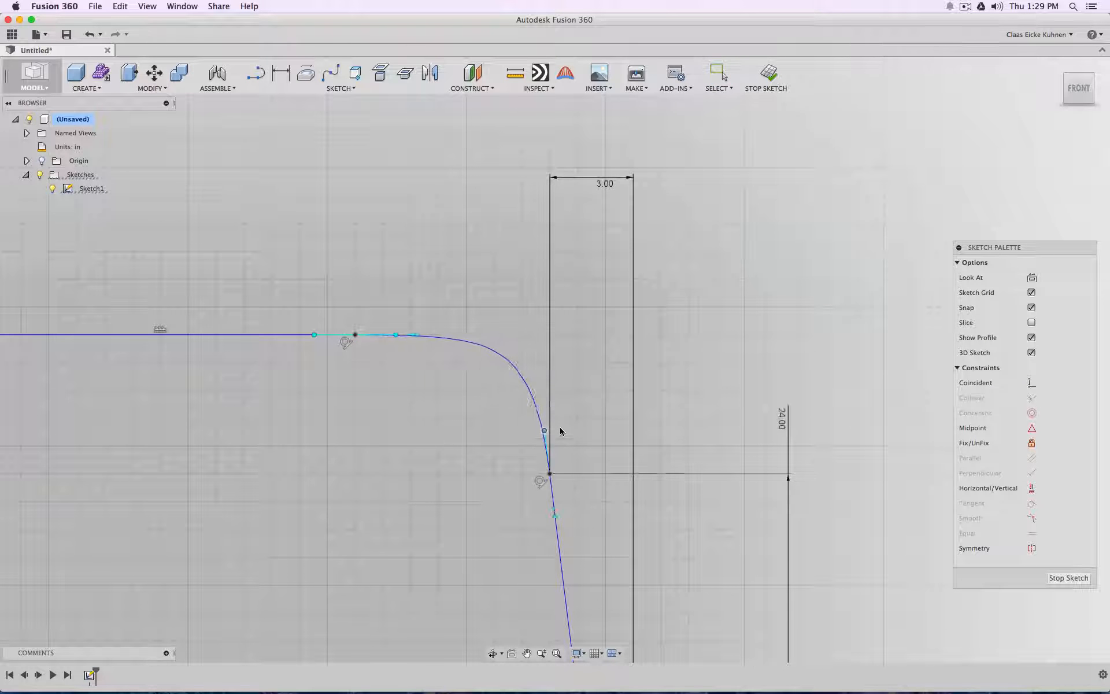
pyautogui.press('Escape')
# Step: Delete the 3 in horizontal dimension between the spline joint and the base corner
pyautogui.scroll(-5, 338, 469)
pyautogui.scroll(-1, 366, 492)
pyautogui.moveTo(344, 478); pyautogui.dragTo(382, 308, button='middle')
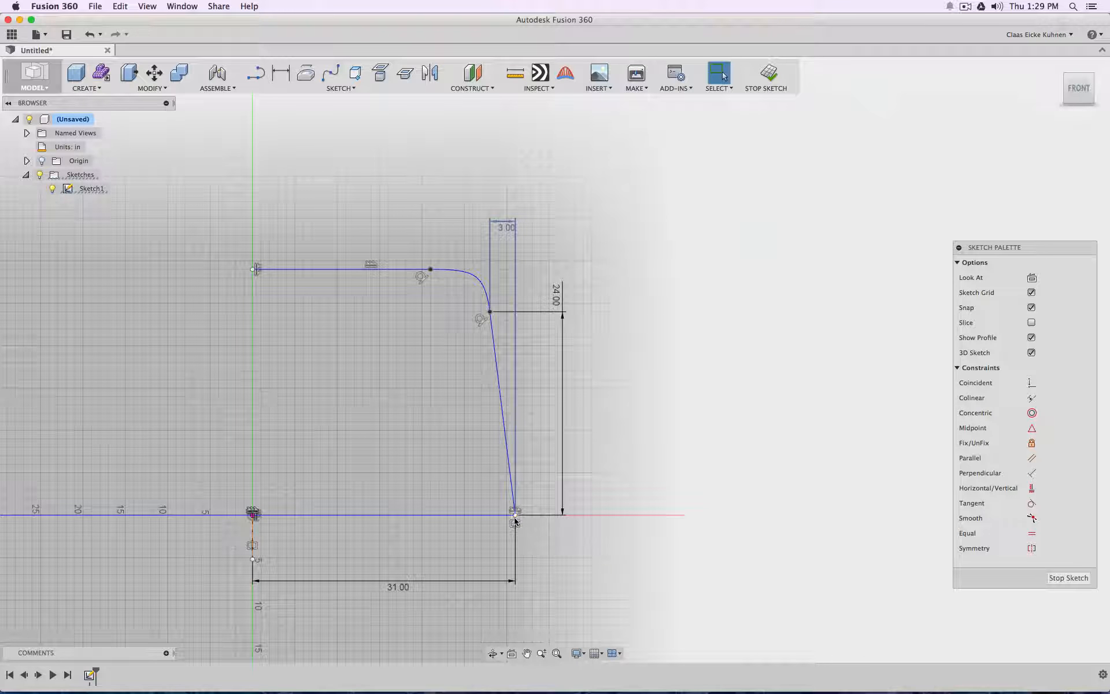
pyautogui.click(564, 313)
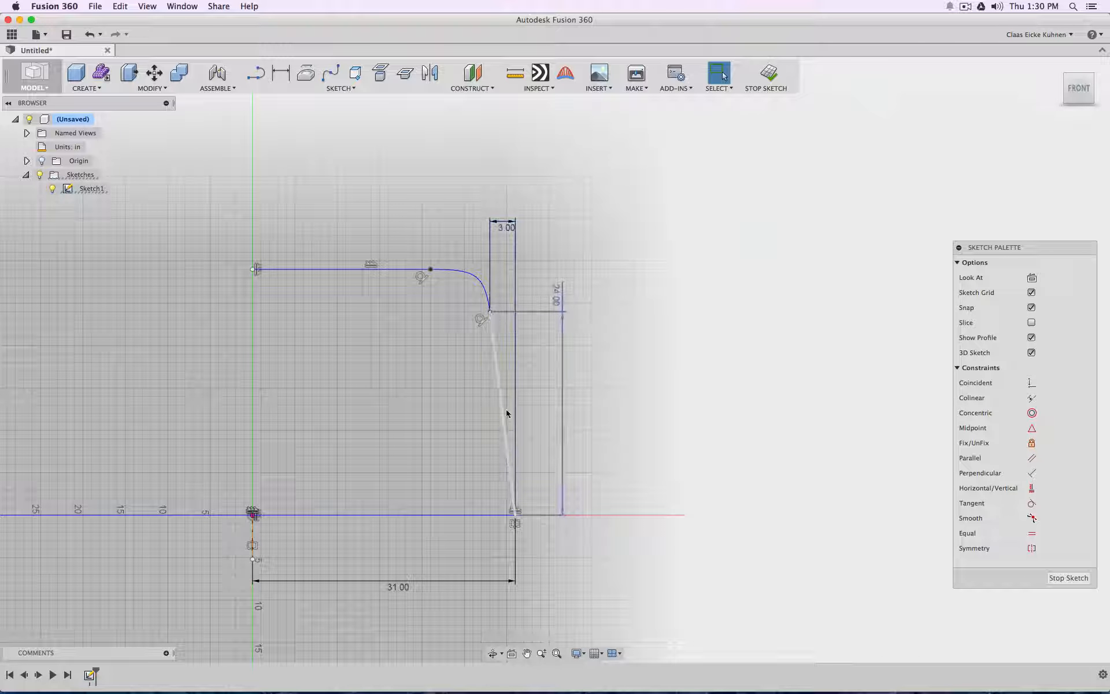
pyautogui.click(643, 487)
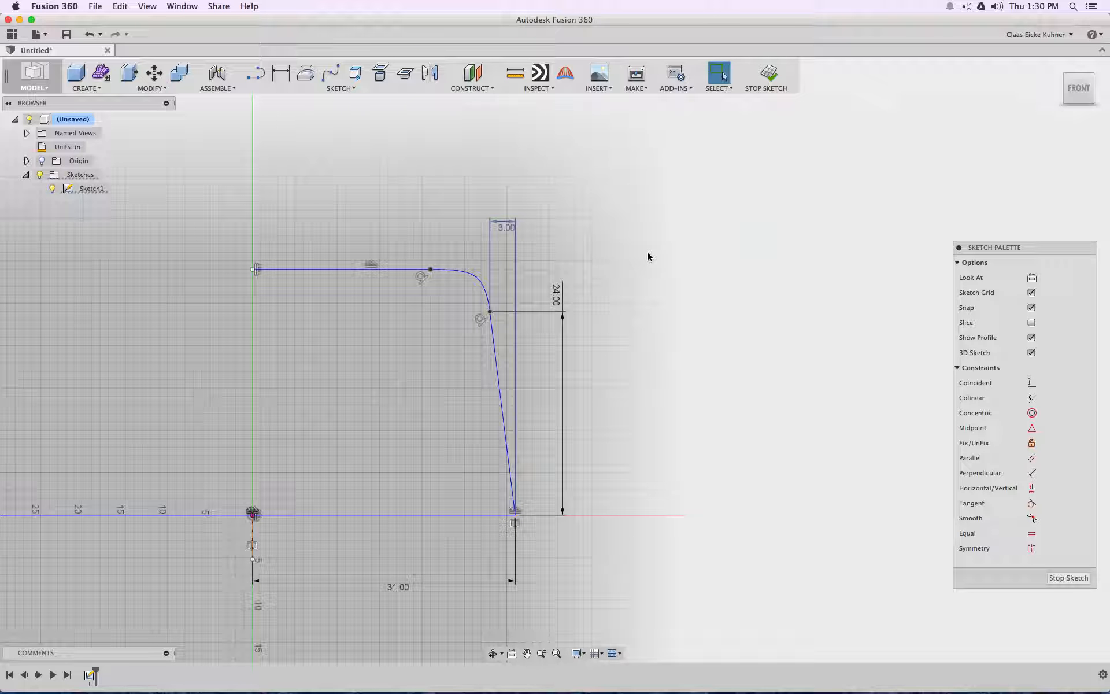
# Step: Dimension the angle between the slanted side and the base line and set it to 23°
pyautogui.click(280, 72)
pyautogui.click(507, 453)
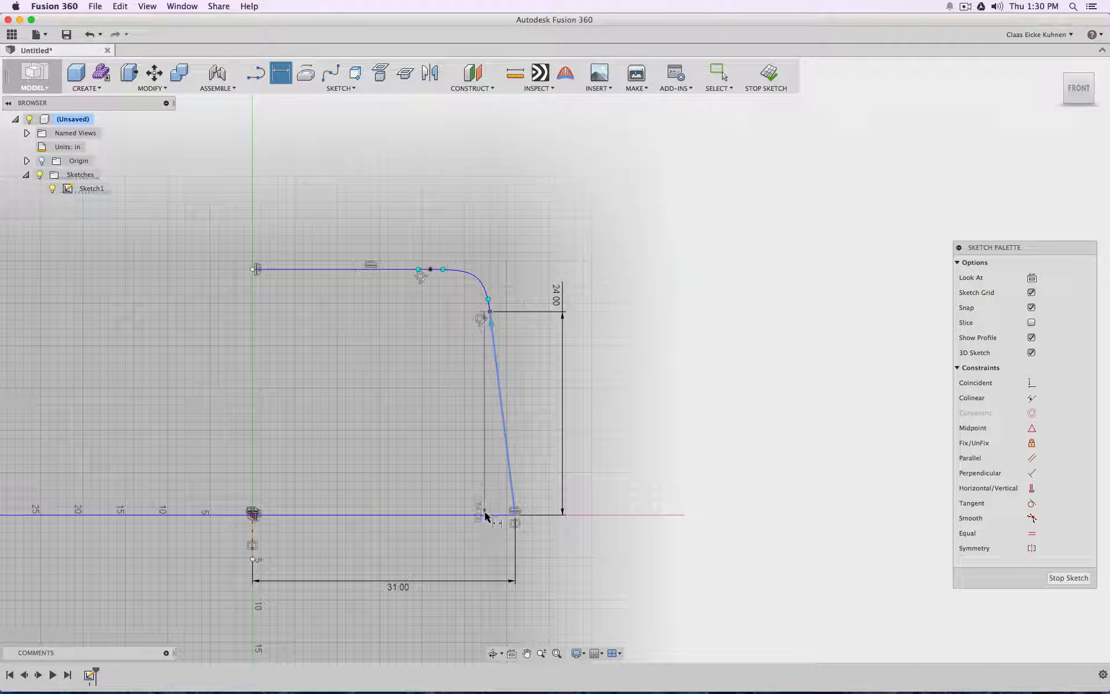
pyautogui.click(485, 514)
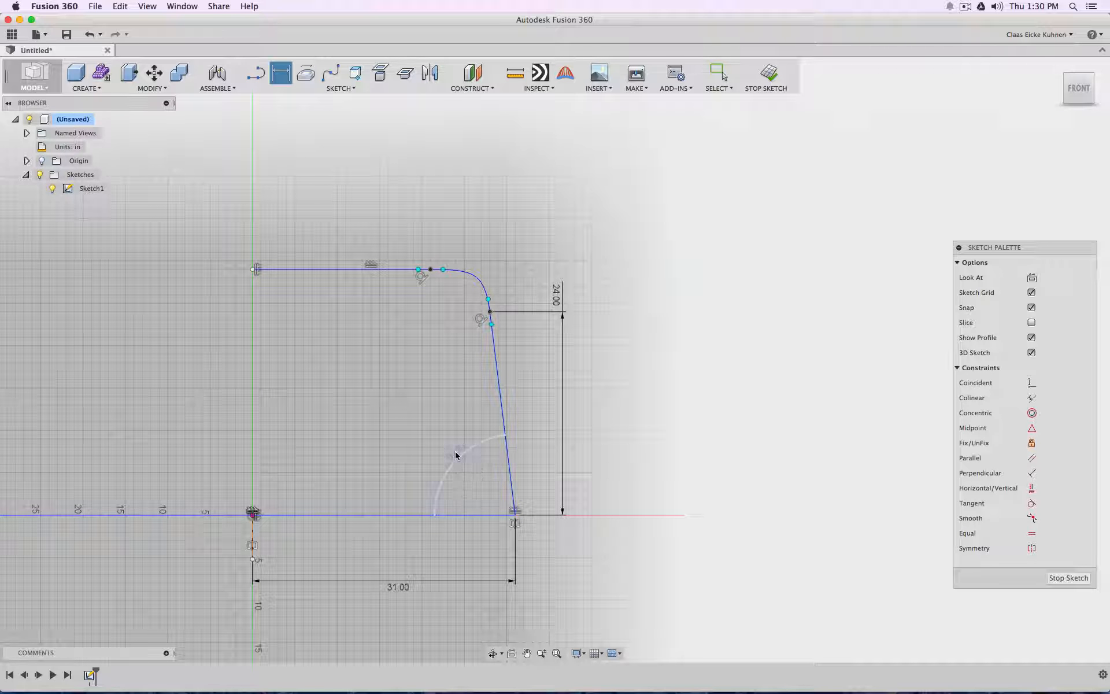
pyautogui.click(460, 456)
pyautogui.write('23')
pyautogui.press('Return')
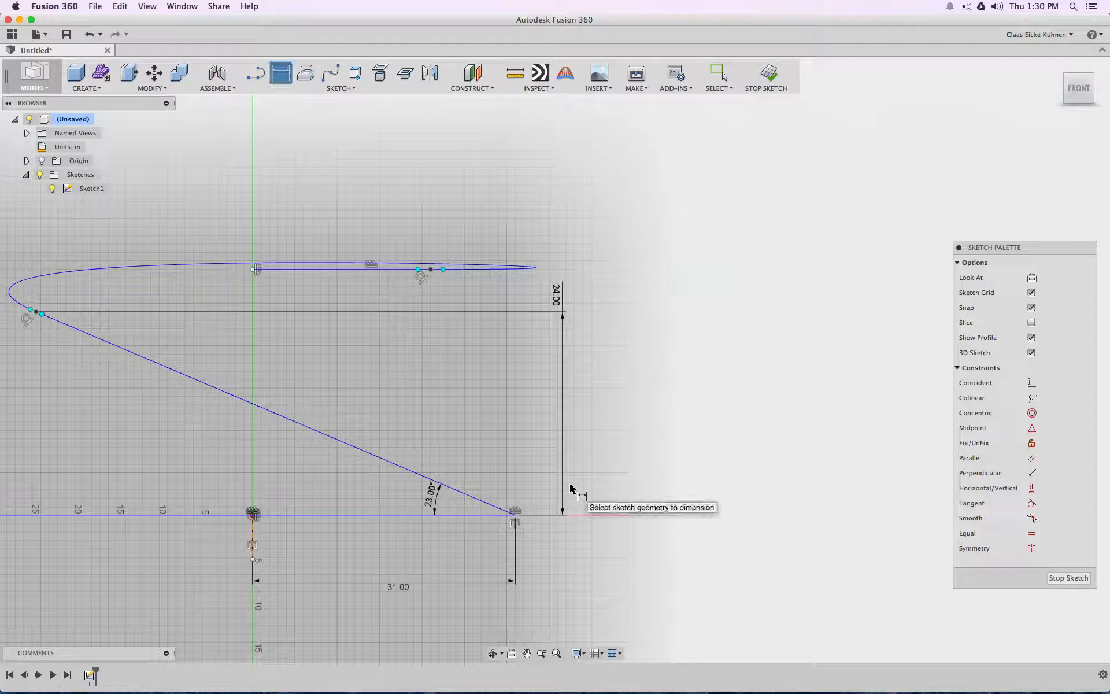
# Step: Change the angle between the slanted side and the base line to 83°
pyautogui.doubleClick(433, 496)
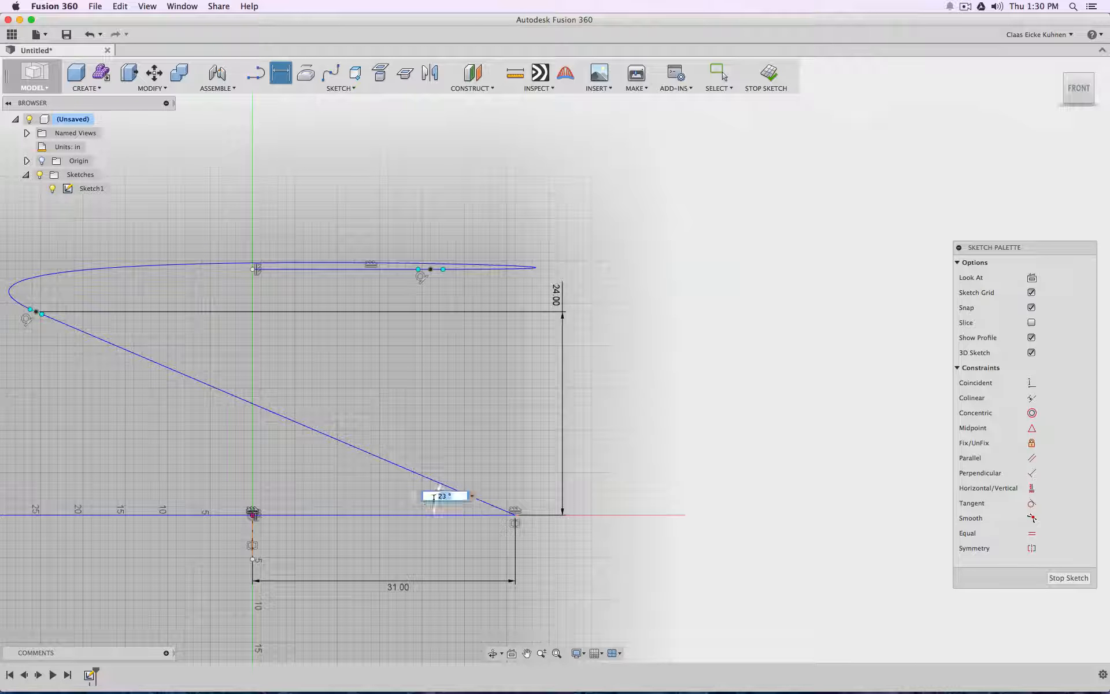
pyautogui.write('83')
pyautogui.press('Return')
pyautogui.press('d')
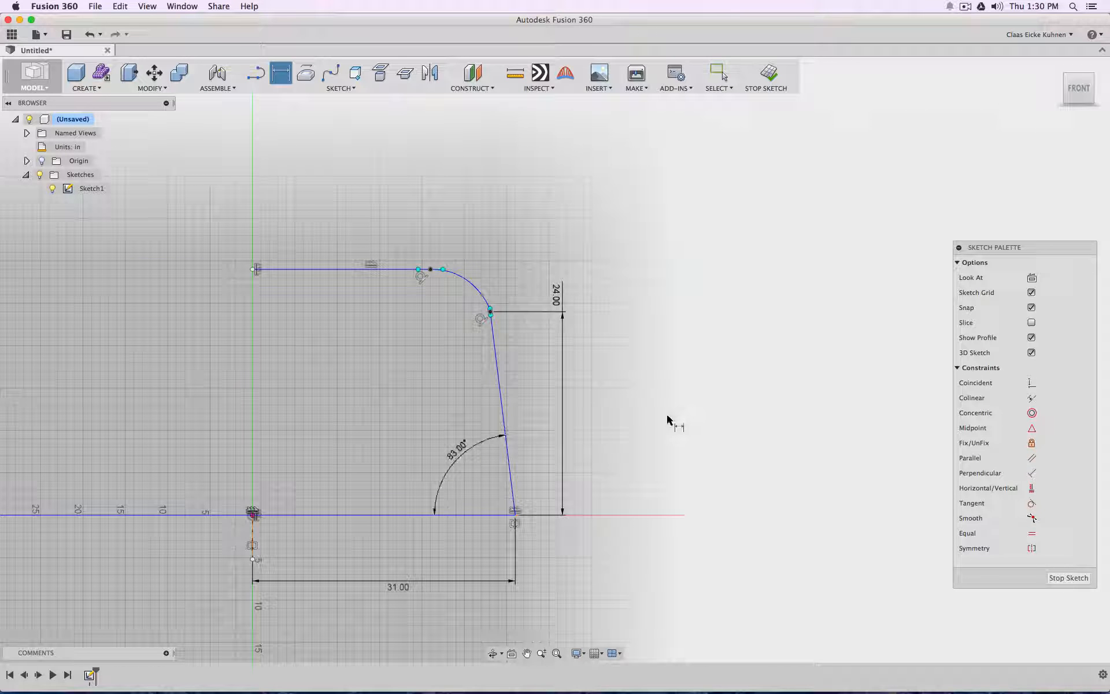
# Step: Add an aligned length dimension to the spline's tangent handle at the joint with the slanted side
pyautogui.scroll(3, 503, 304)
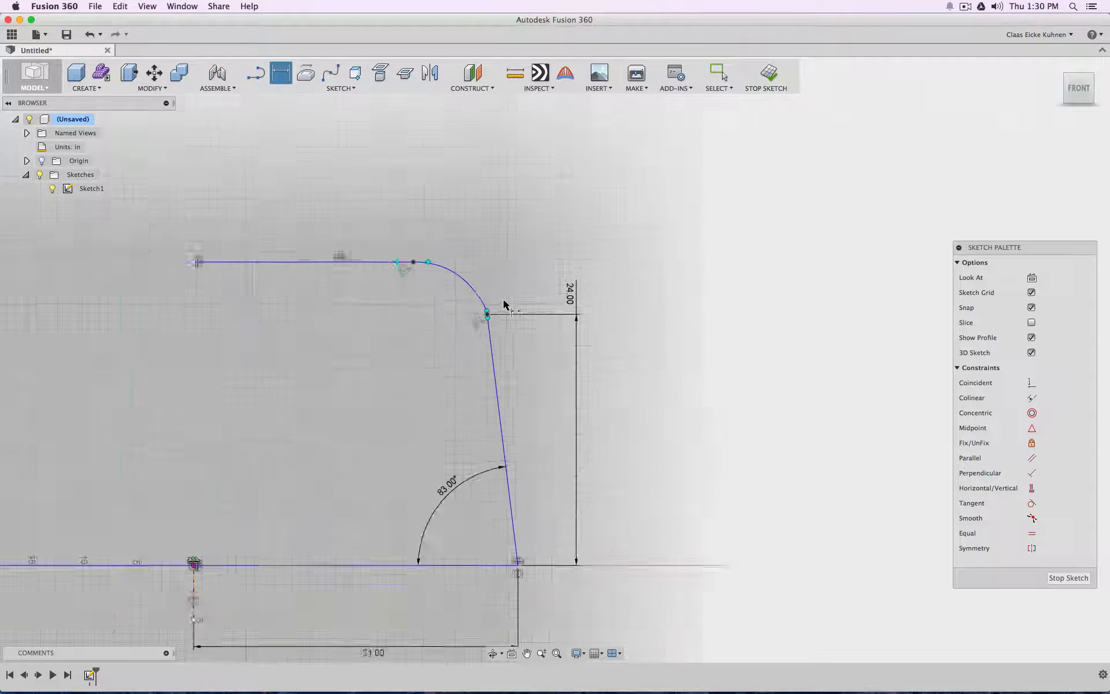
pyautogui.scroll(3, 503, 300)
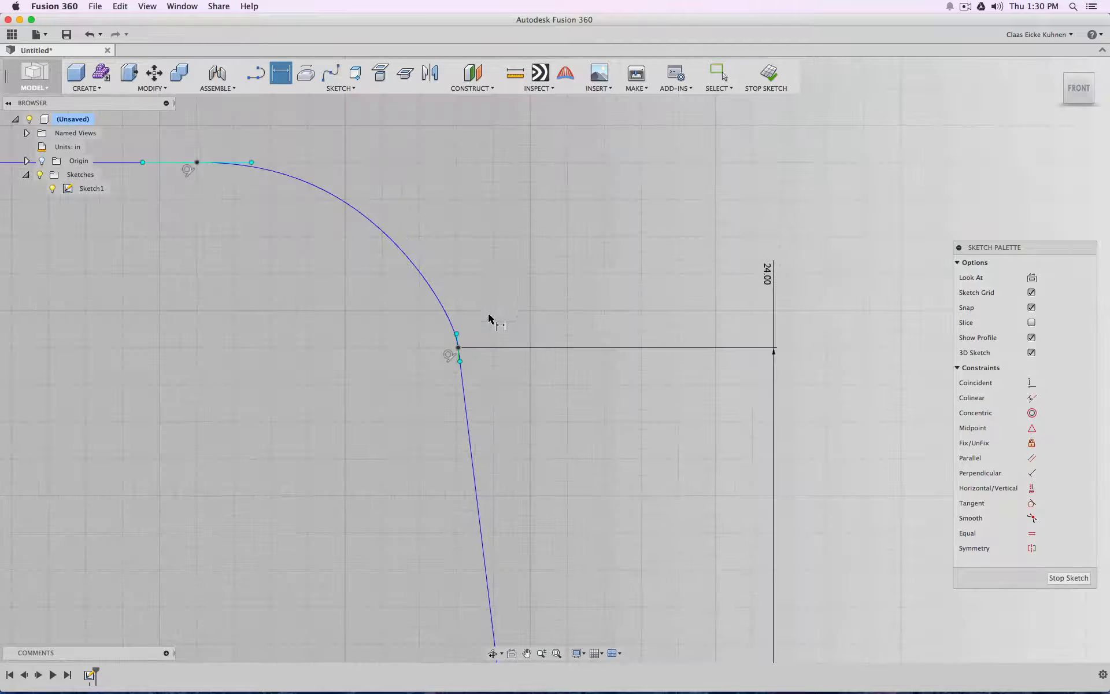
pyautogui.scroll(4, 460, 342)
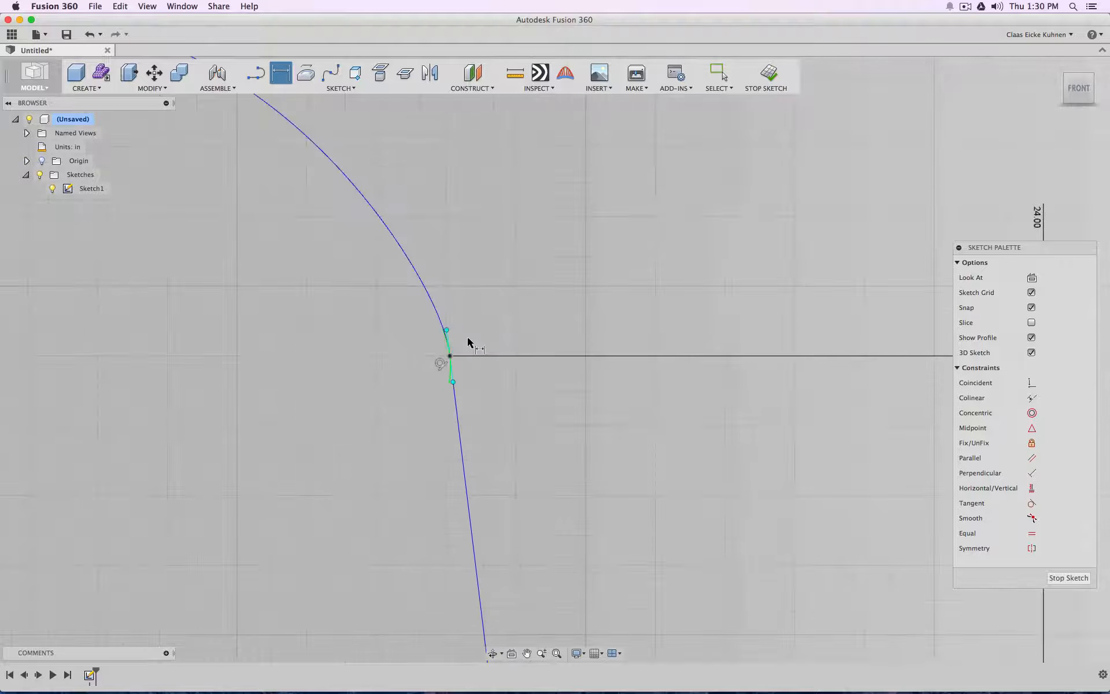
pyautogui.click(437, 340)
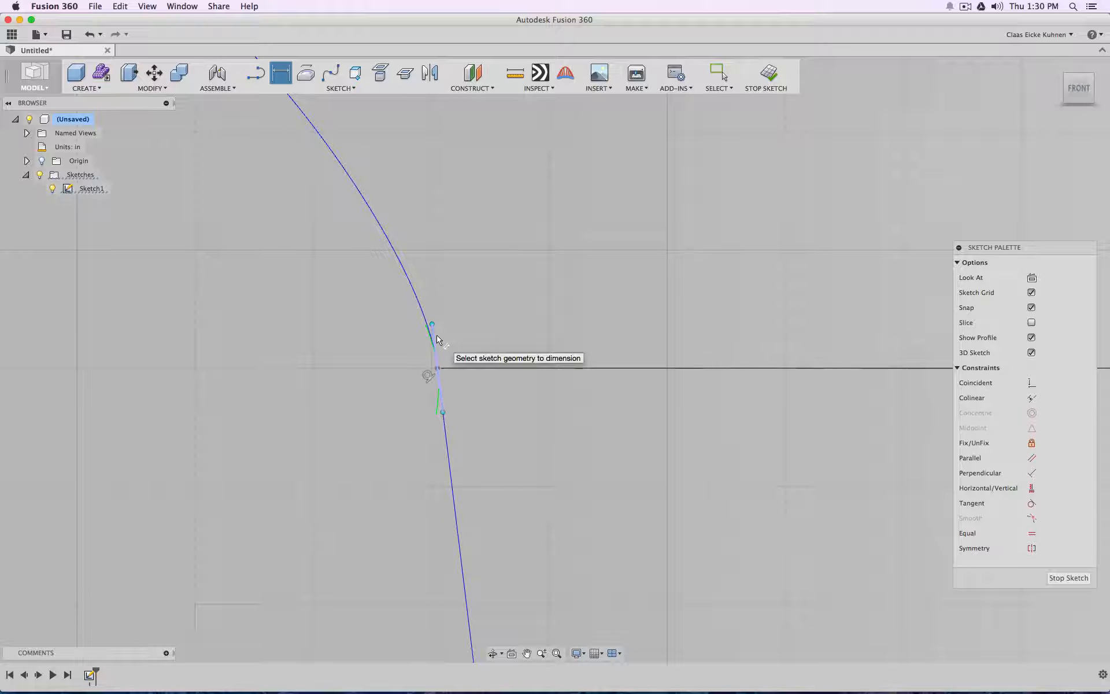
pyautogui.rightClick(434, 338)
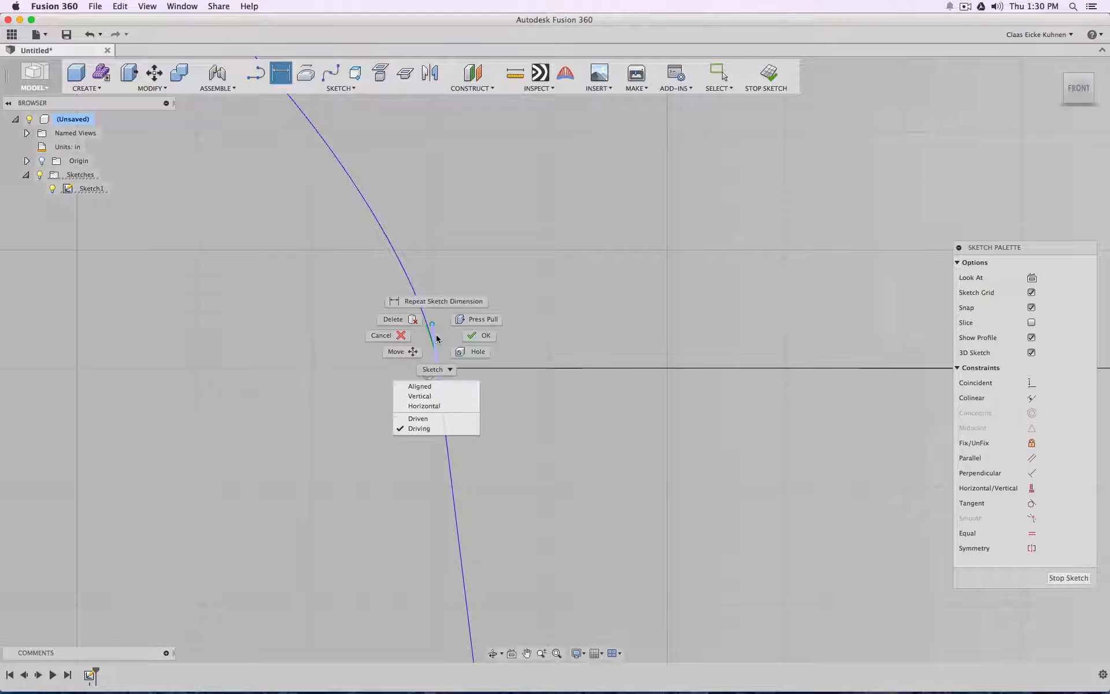
pyautogui.click(445, 396)
pyautogui.click(608, 303)
pyautogui.scroll(-5, 578, 395)
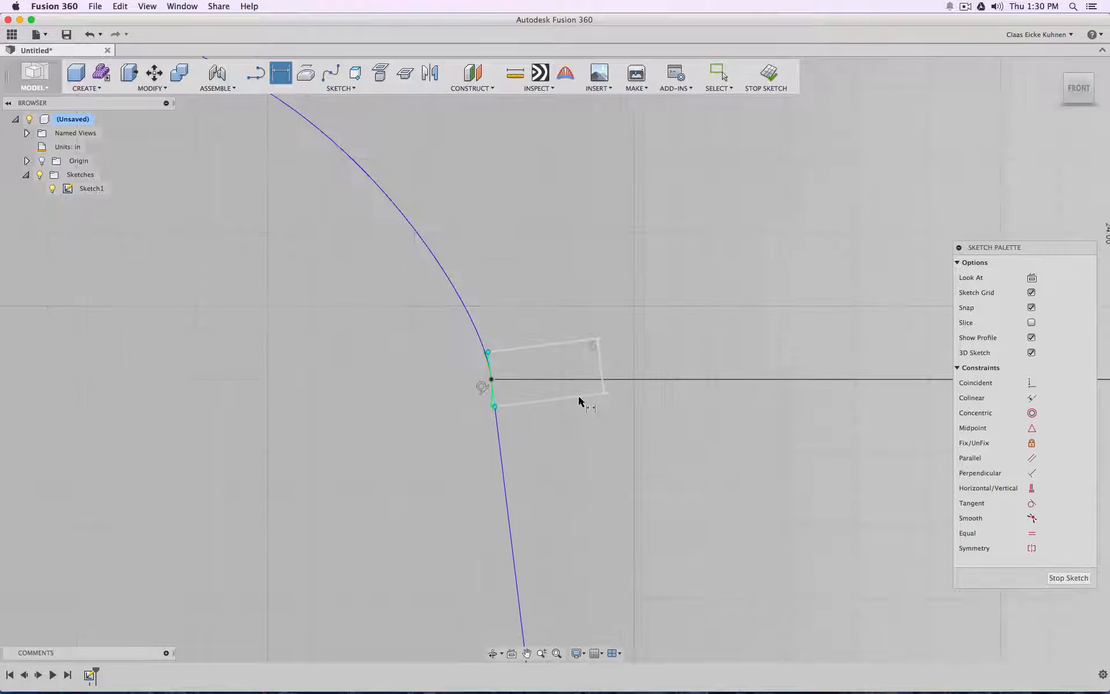
# Step: Dimension the length of the spline's tangent handle at the top horizontal line and set it to 3 in
pyautogui.moveTo(261, 247); pyautogui.dragTo(397, 327, button='middle')
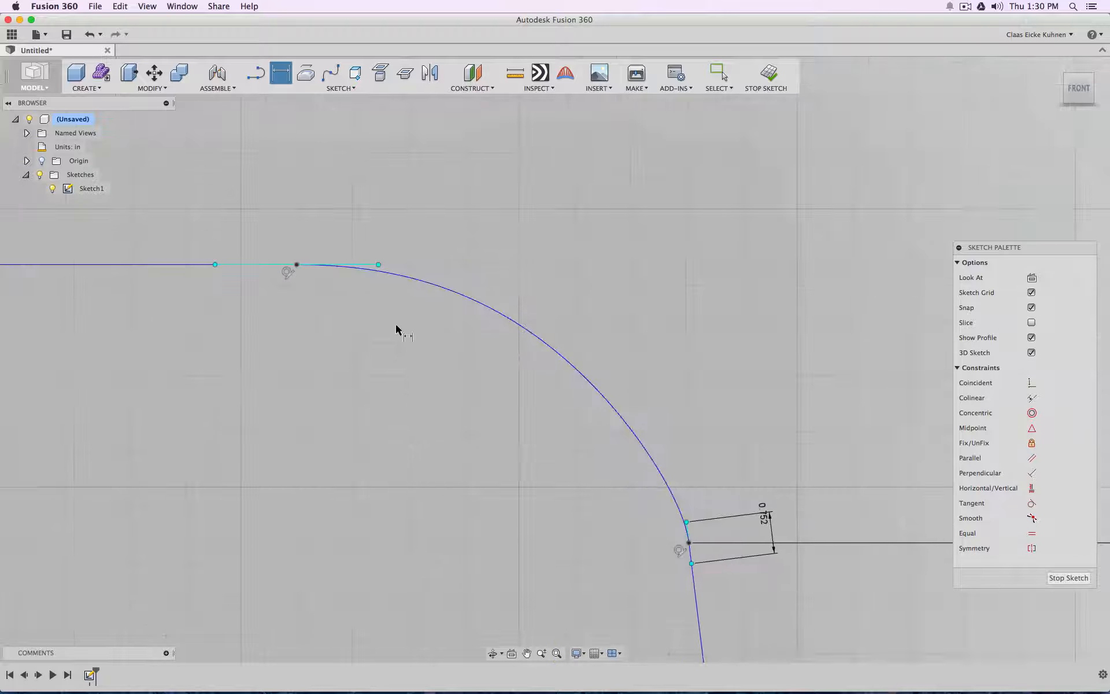
pyautogui.click(362, 263)
pyautogui.click(369, 216)
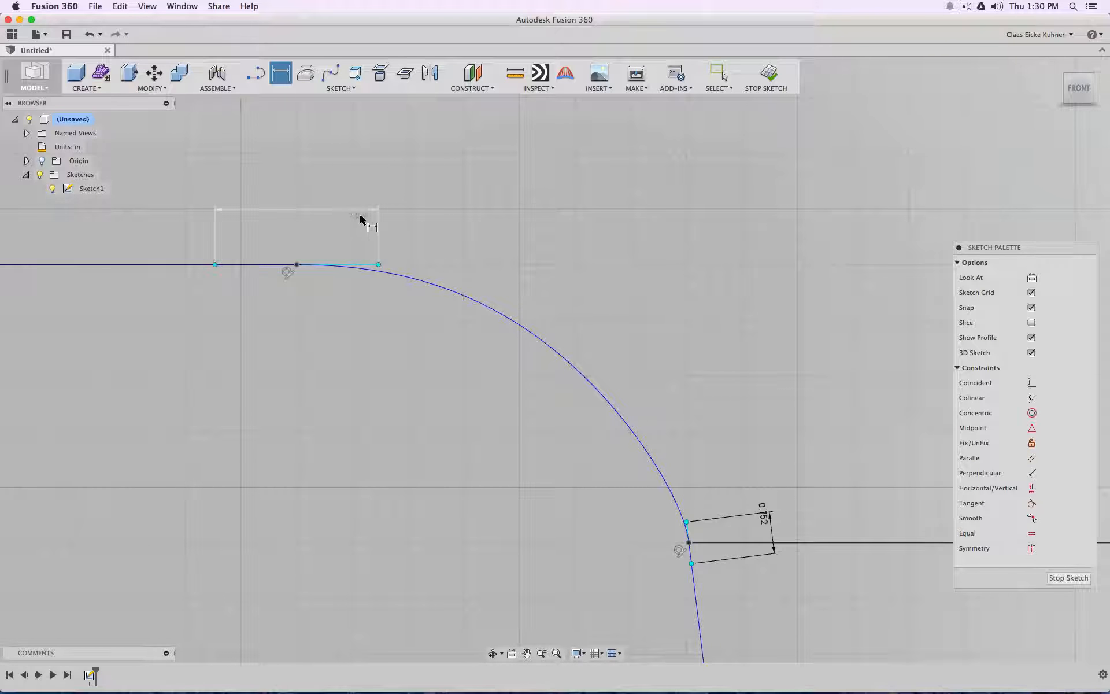
pyautogui.write('3')
pyautogui.press('Return')
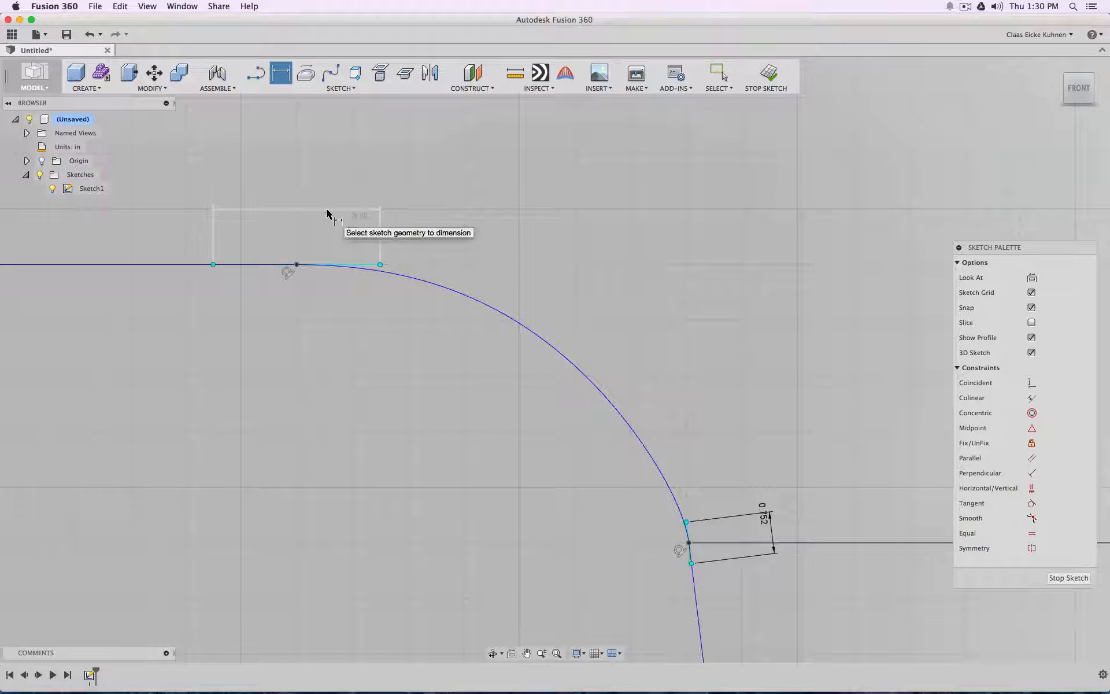
# Step: Link the lower tangent handle's length to the upper handle's dimension by entering the parameter d18
pyautogui.doubleClick(766, 523)
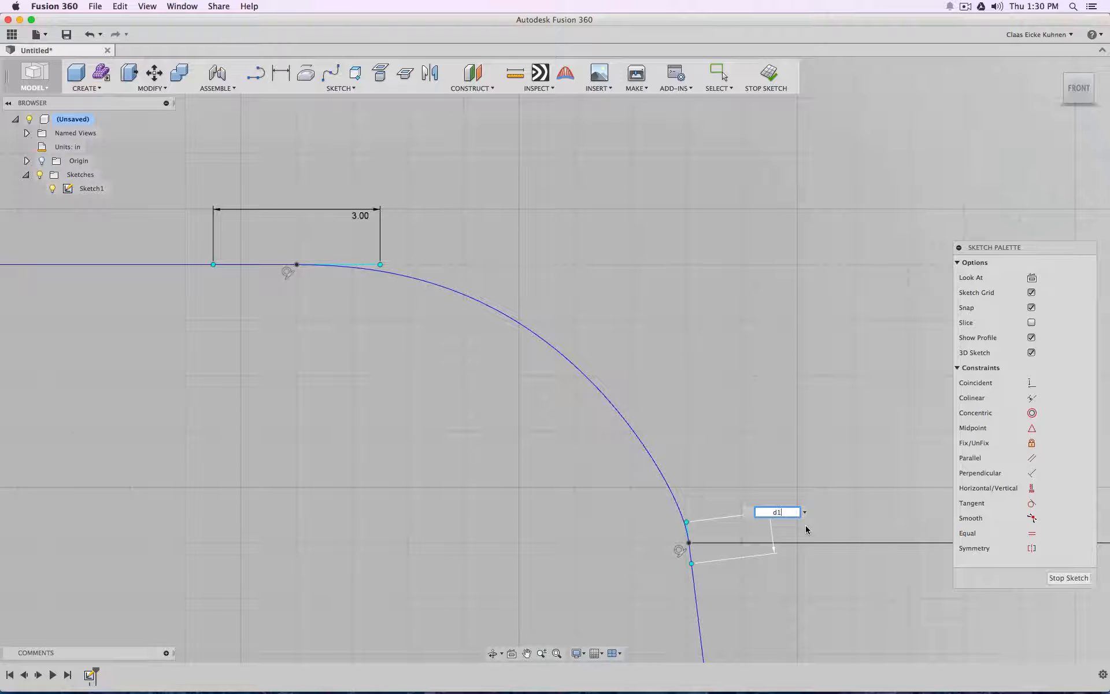
pyautogui.write('d18')
pyautogui.press('Return')
pyautogui.press('d')
pyautogui.scroll(-5, 717, 443)
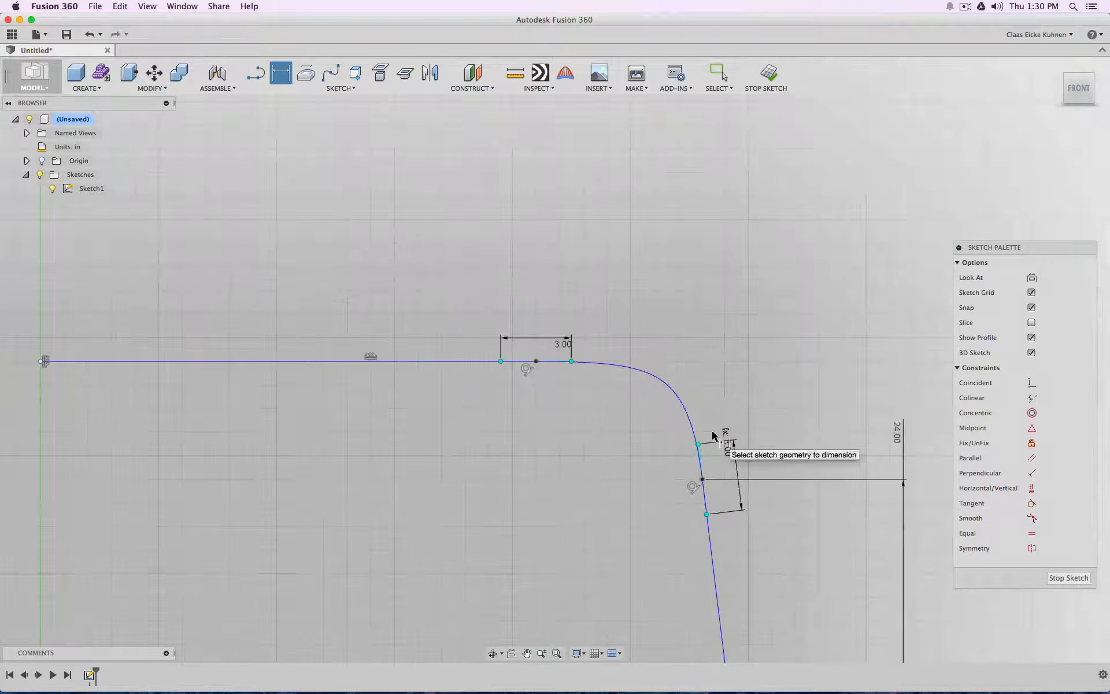
# Step: Try 2 in for the upper tangent handle's length and set it back to 3 in
pyautogui.click(563, 346)
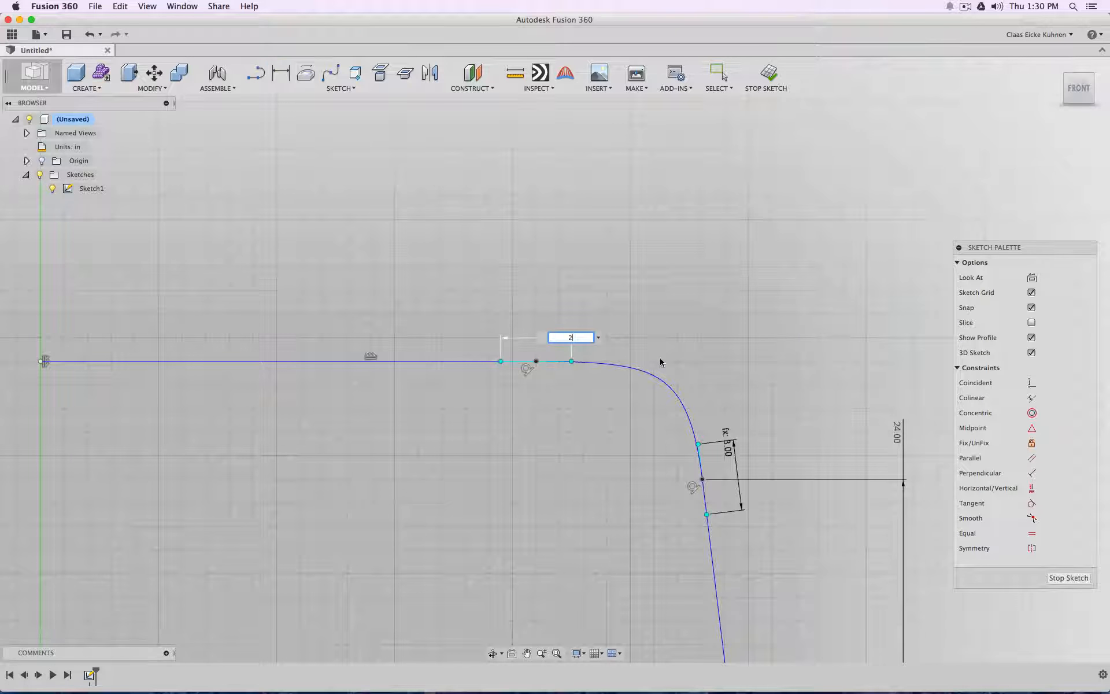
pyautogui.write('2')
pyautogui.press('Return')
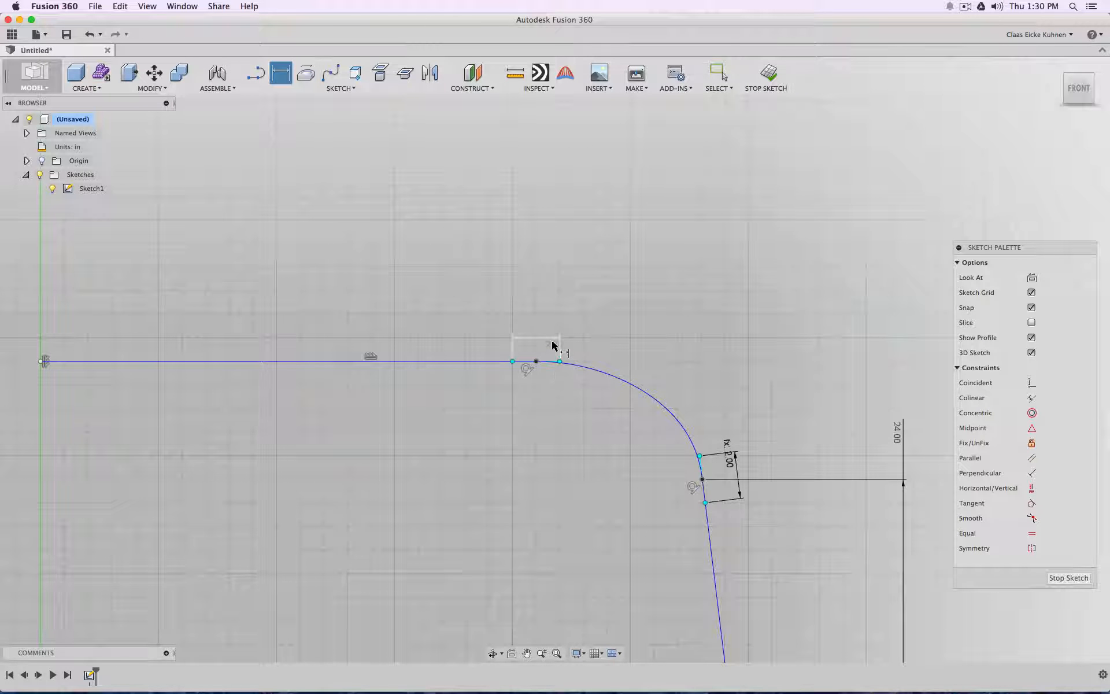
pyautogui.click(554, 346)
pyautogui.write('3')
pyautogui.press('Return')
pyautogui.scroll(-3, 620, 507)
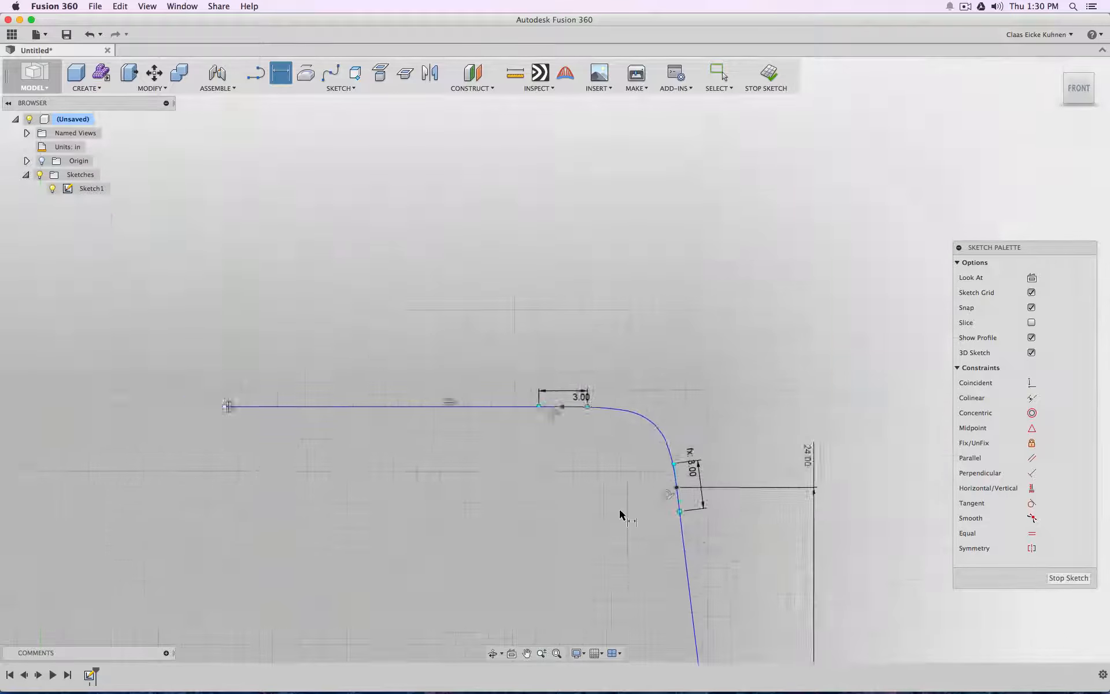
pyautogui.moveTo(666, 383); pyautogui.dragTo(618, 203, button='middle')
pyautogui.scroll(-3, 558, 389)
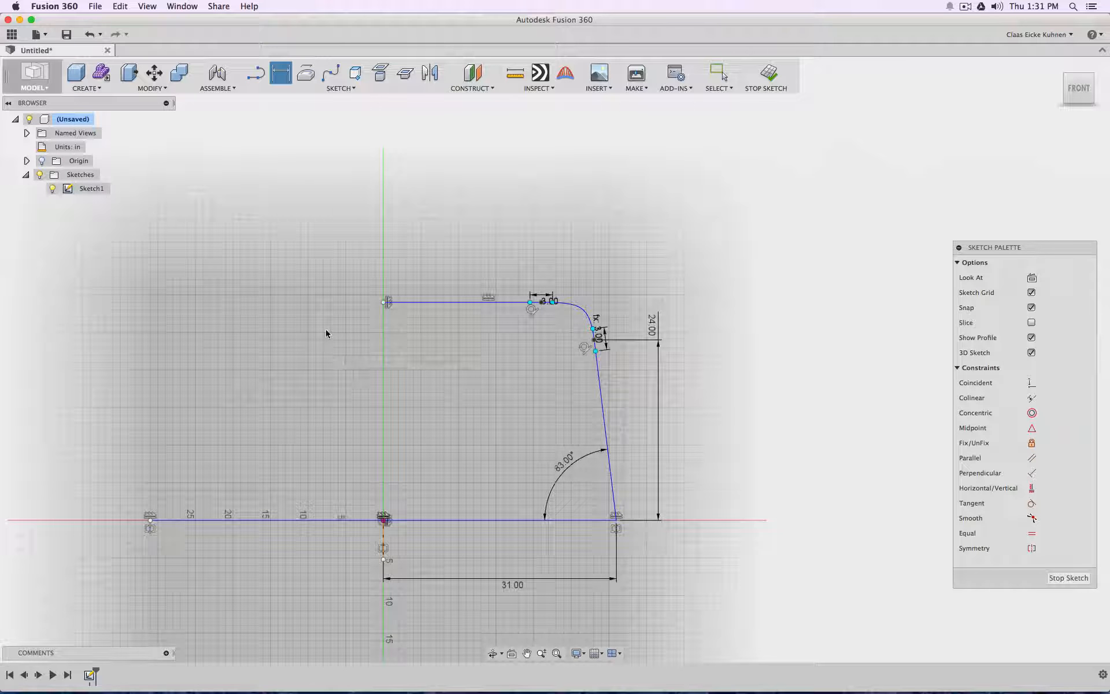
# Step: Mirror the slanted side, the corner spline and the top line about the short vertical construction line at the origin
pyautogui.press('Escape')
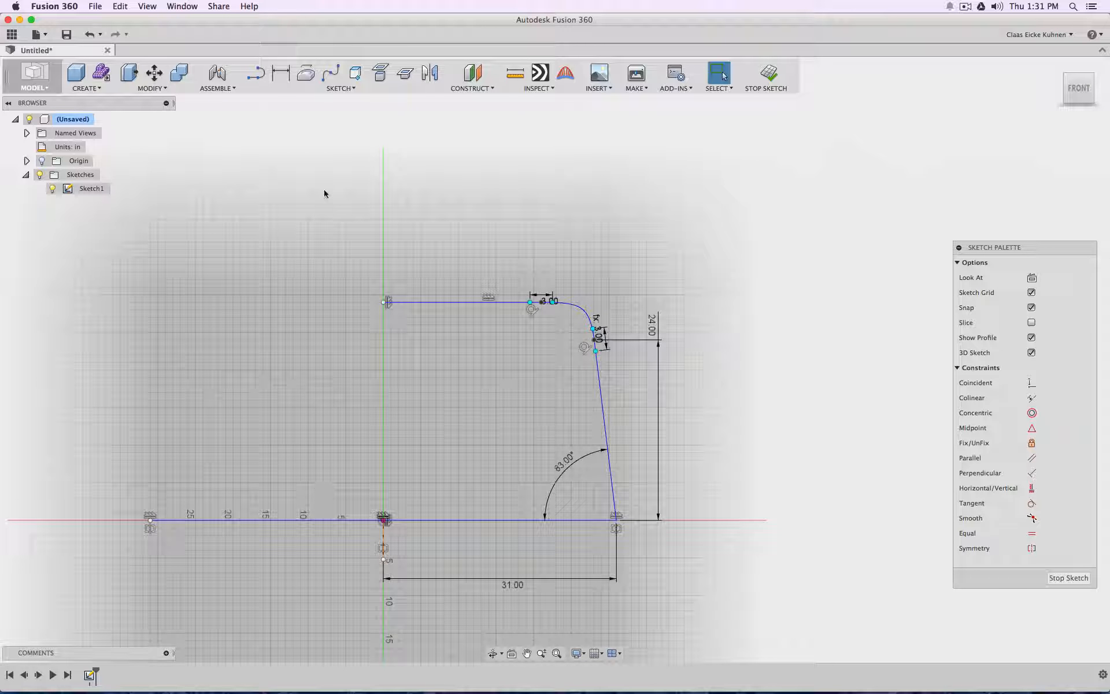
pyautogui.click(430, 72)
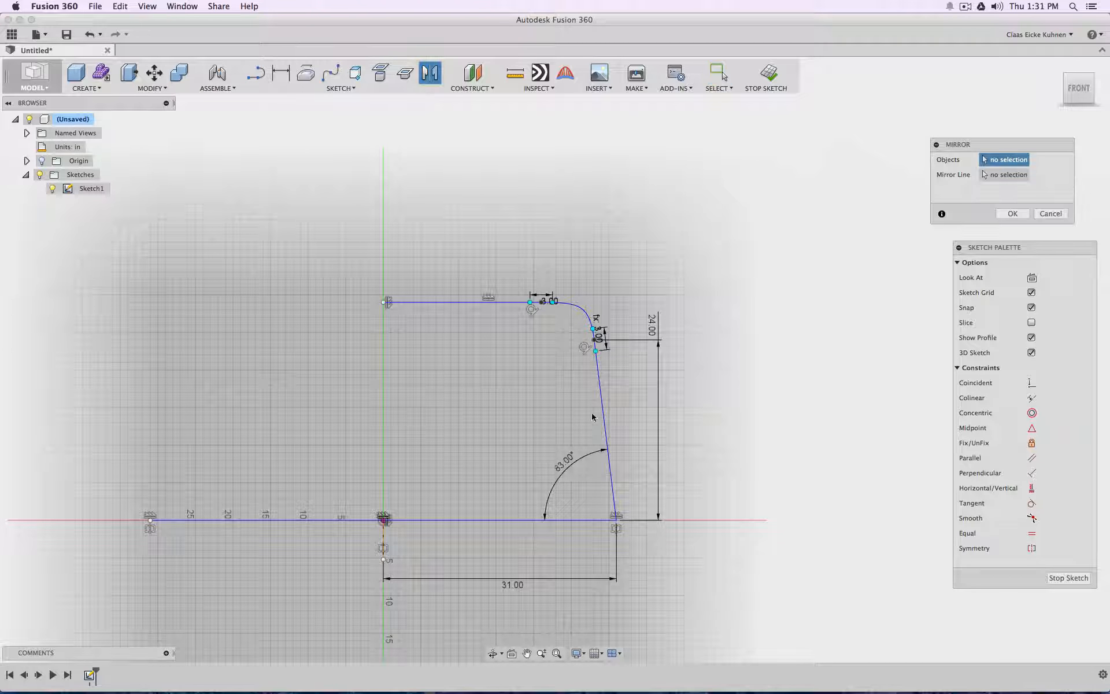
pyautogui.click(597, 361)
pyautogui.click(580, 310)
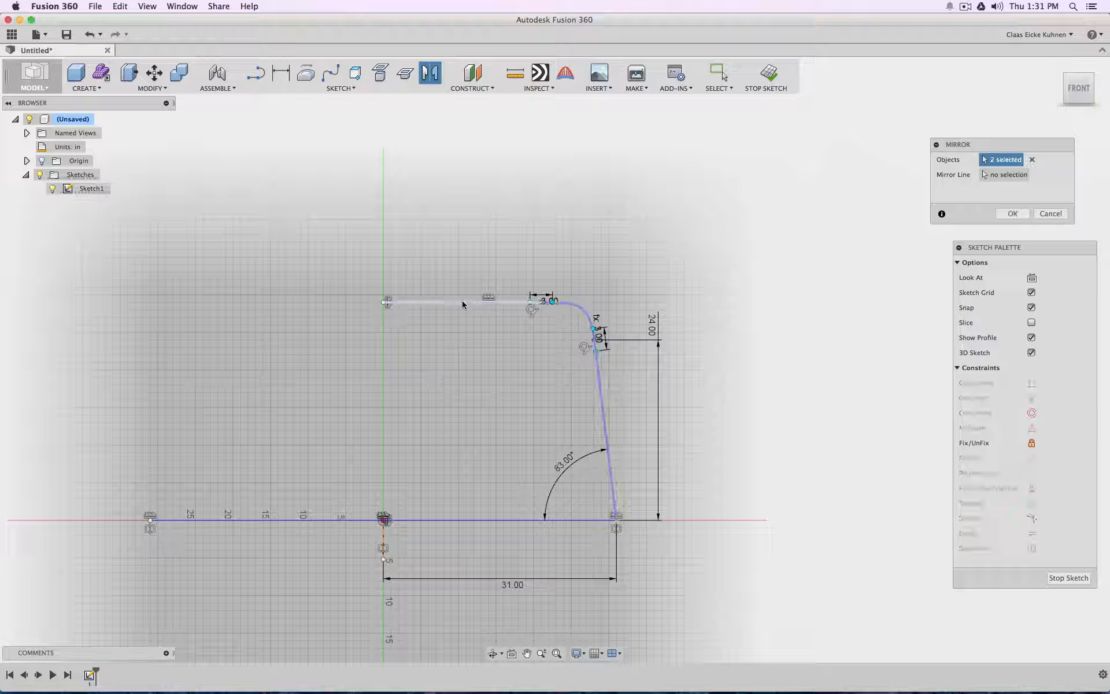
pyautogui.click(462, 301)
pyautogui.click(1005, 175)
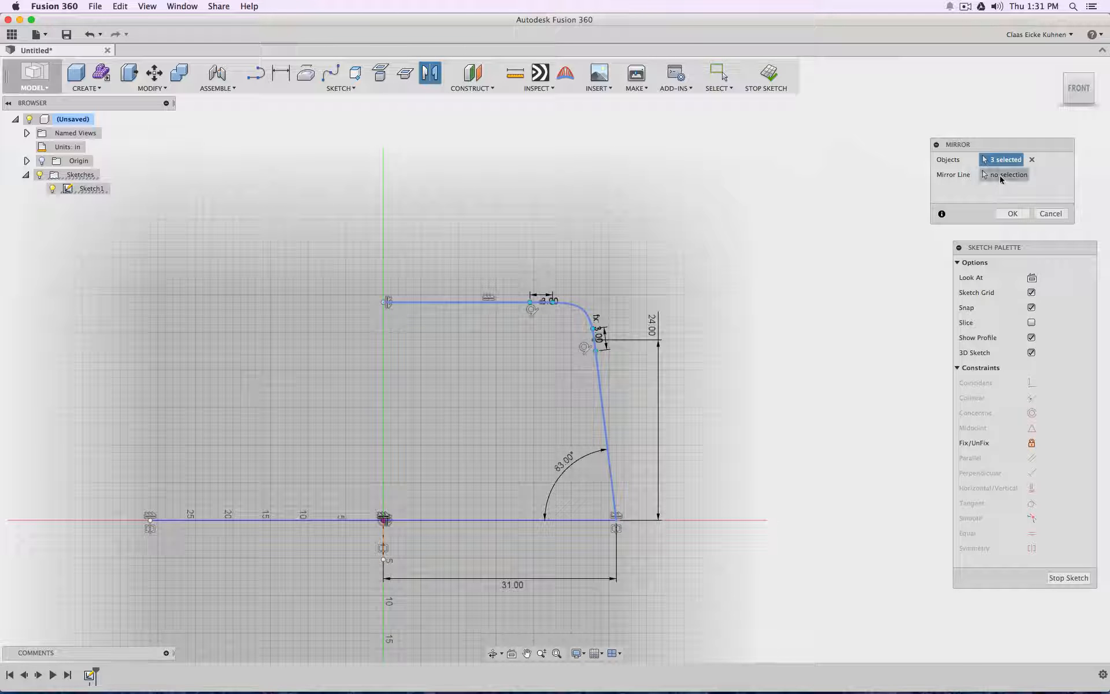
pyautogui.click(384, 538)
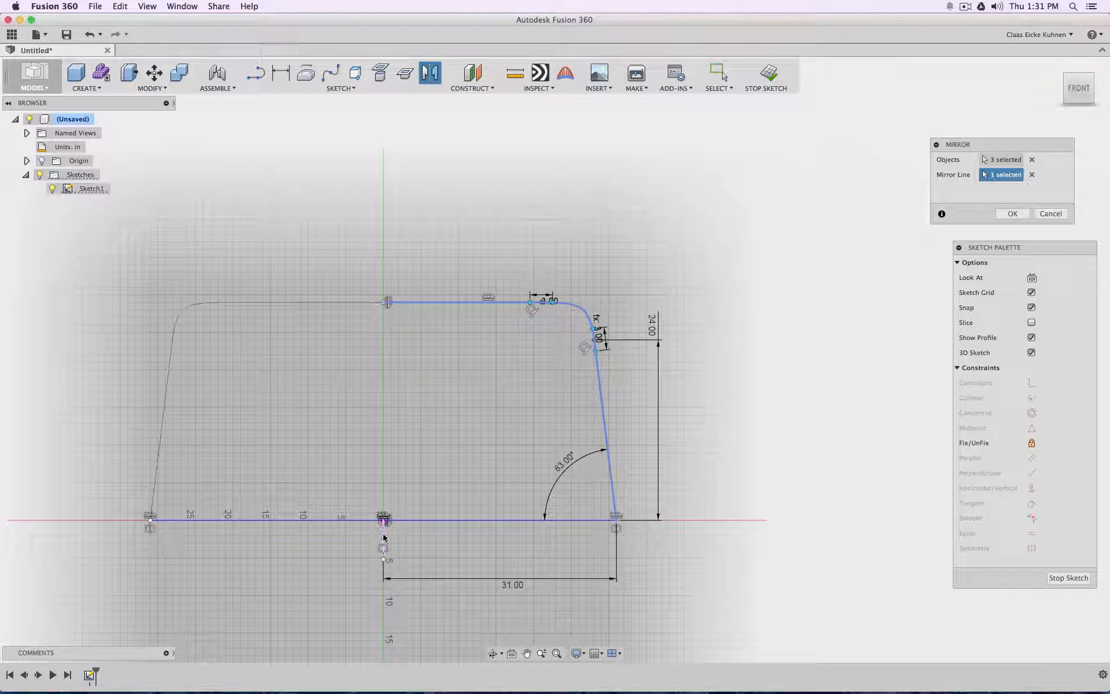
pyautogui.click(1013, 214)
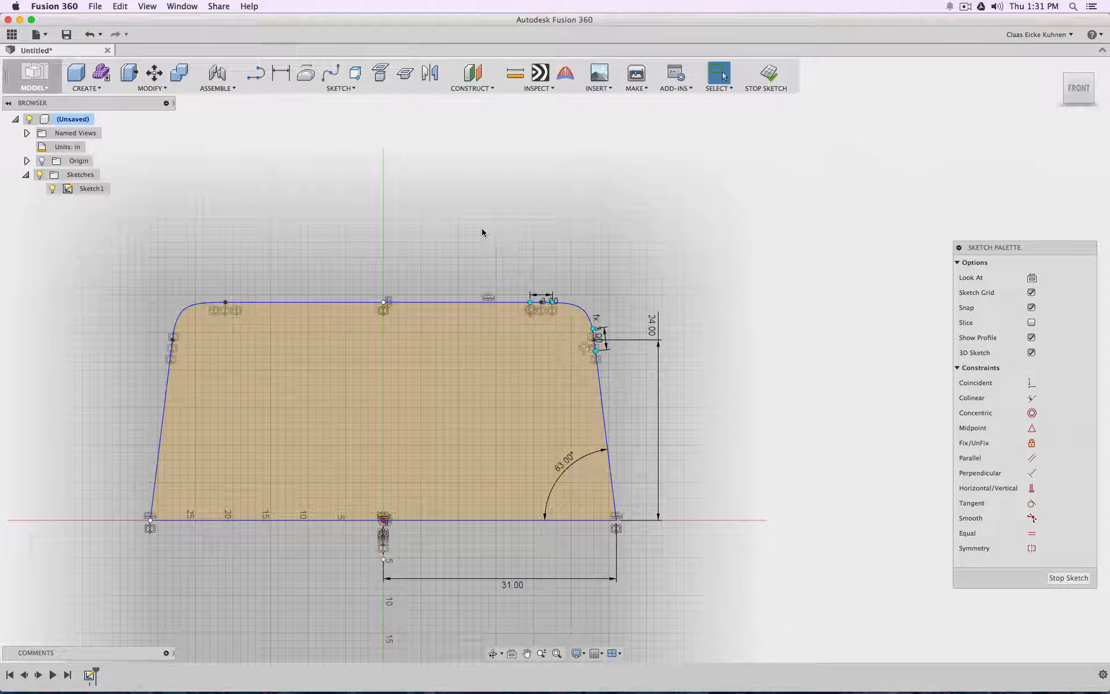
# Step: Delete the horizontal base line running between the lower ends of the two slanted sides
pyautogui.click(341, 94)
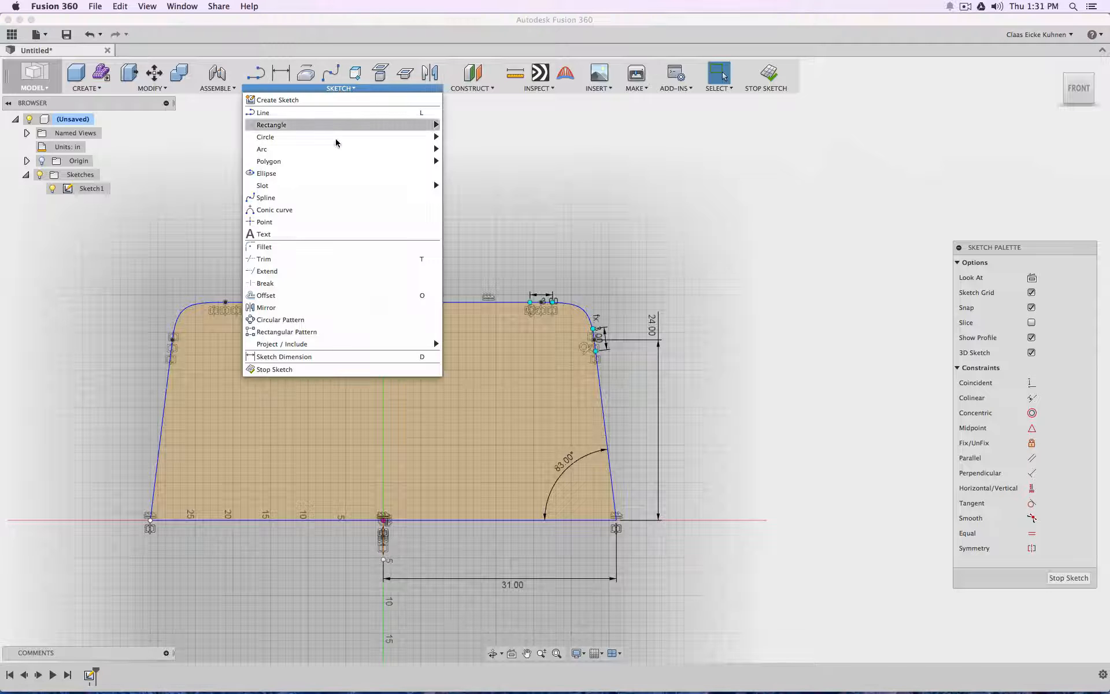
pyautogui.click(289, 553)
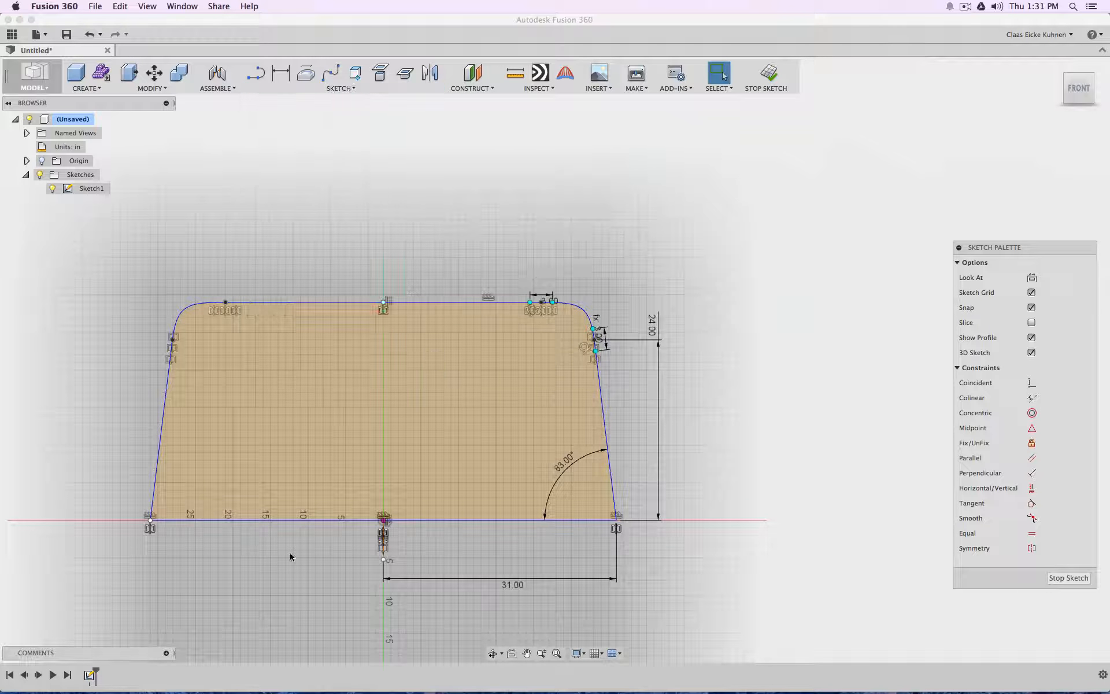
pyautogui.click(300, 518)
pyautogui.press('Delete')
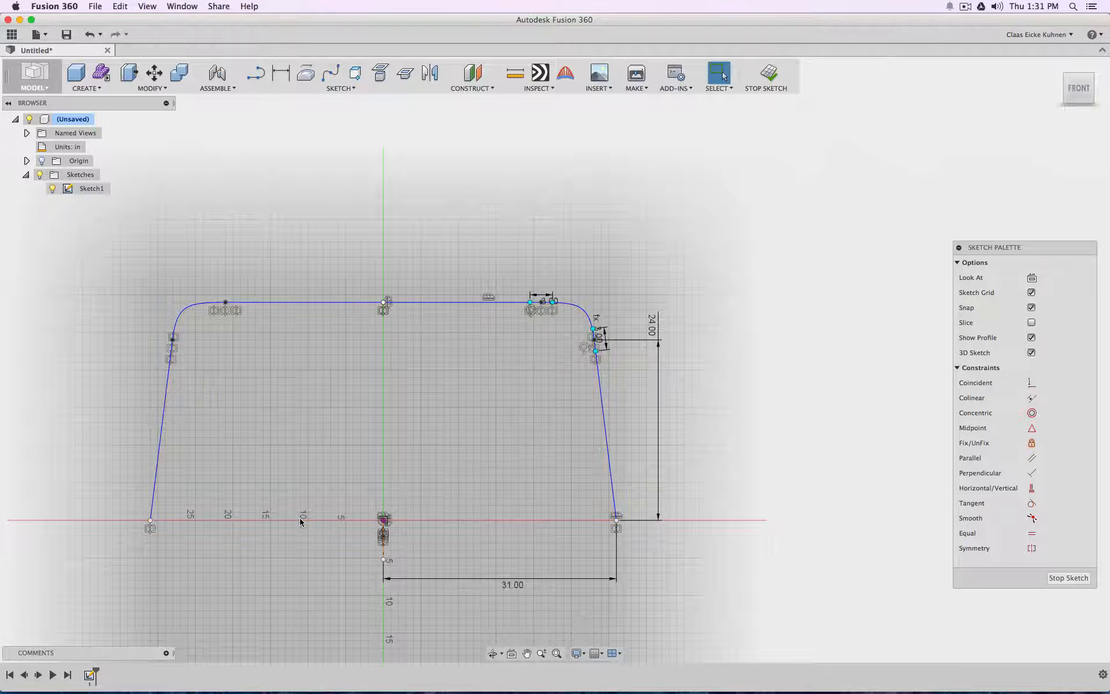
# Step: Test-move the mirrored side's free lower endpoint, undo the move, and constrain that endpoint horizontally to the origin
pyautogui.moveTo(150, 523); pyautogui.dragTo(207, 363)
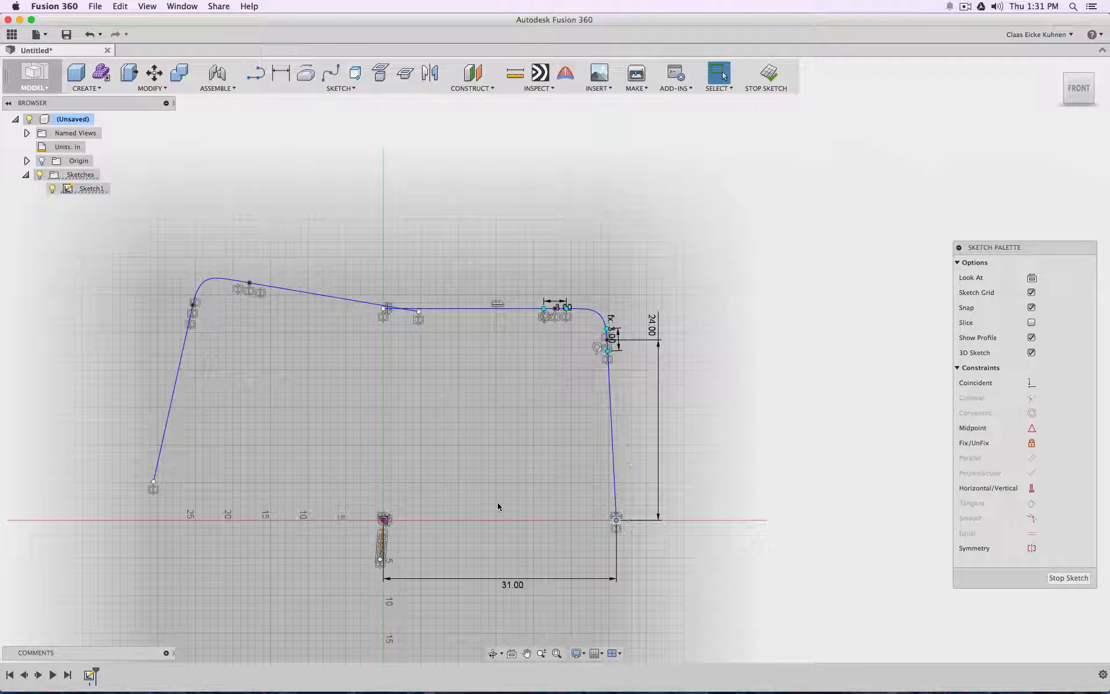
pyautogui.press('super+z')
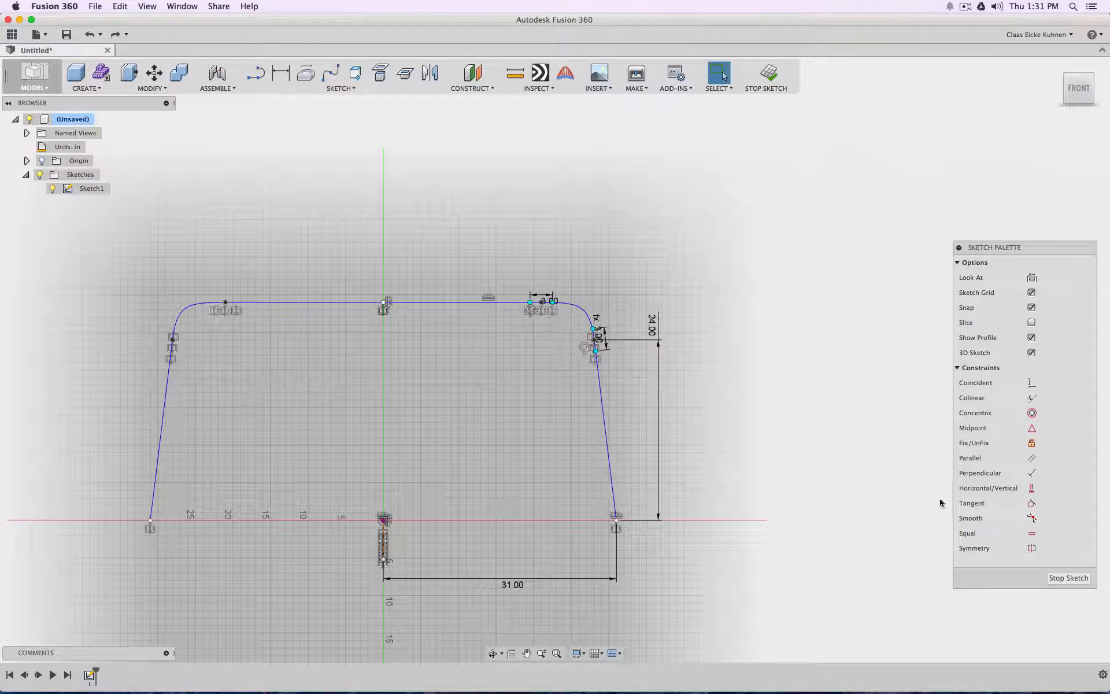
pyautogui.click(1007, 489)
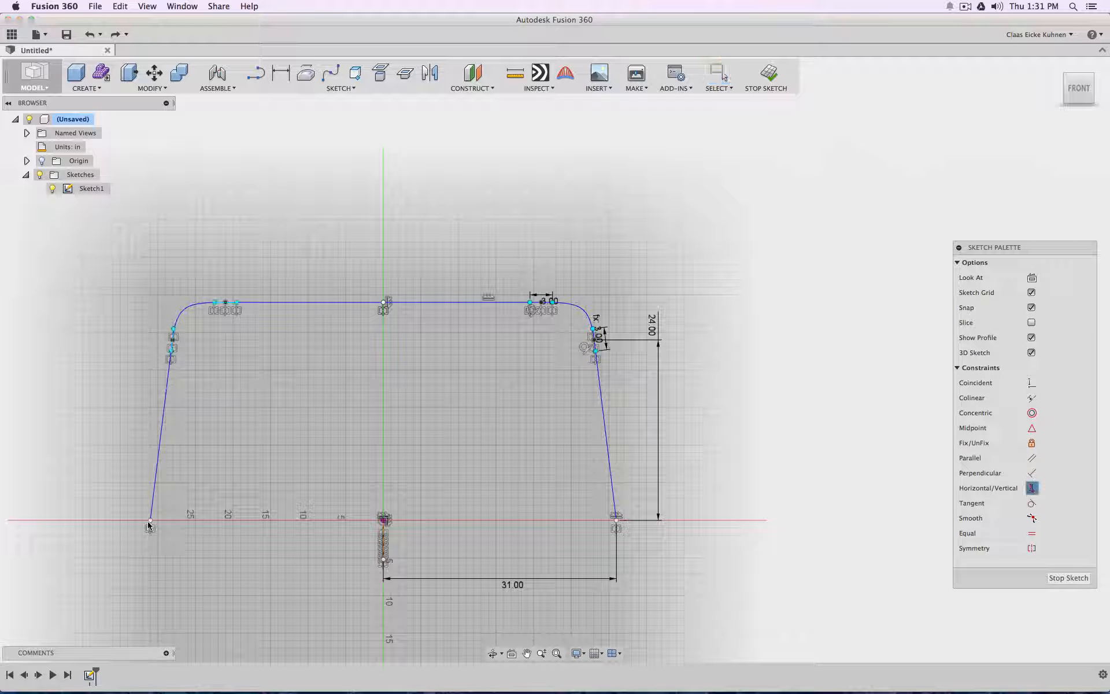
pyautogui.click(150, 521)
pyautogui.click(383, 521)
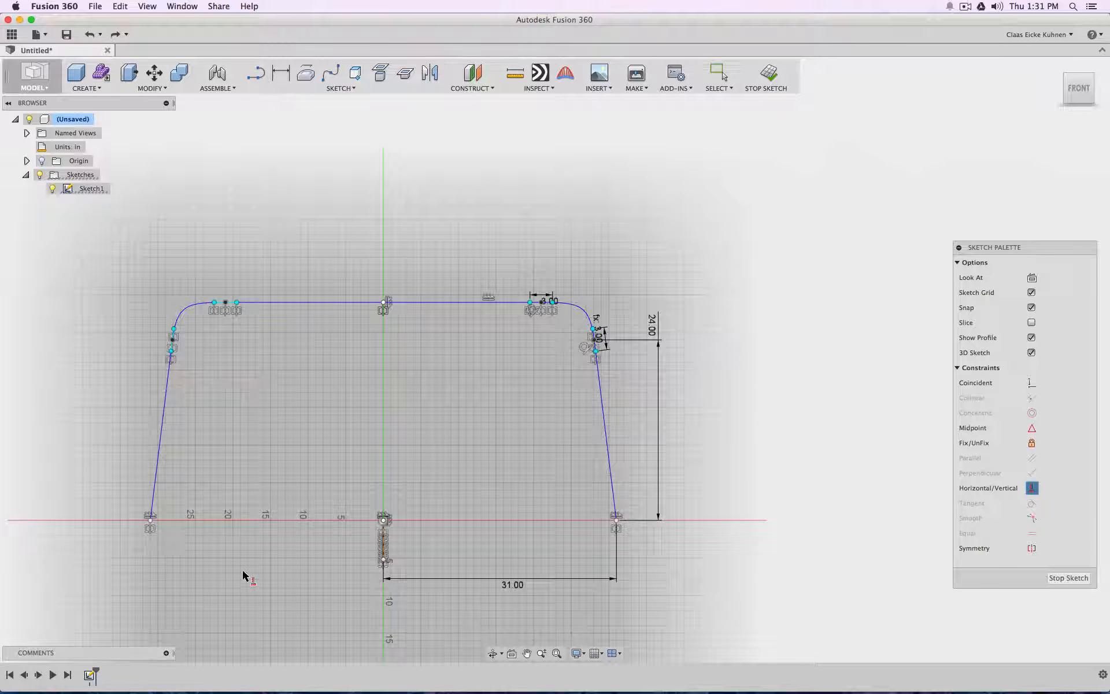
pyautogui.press('Escape')
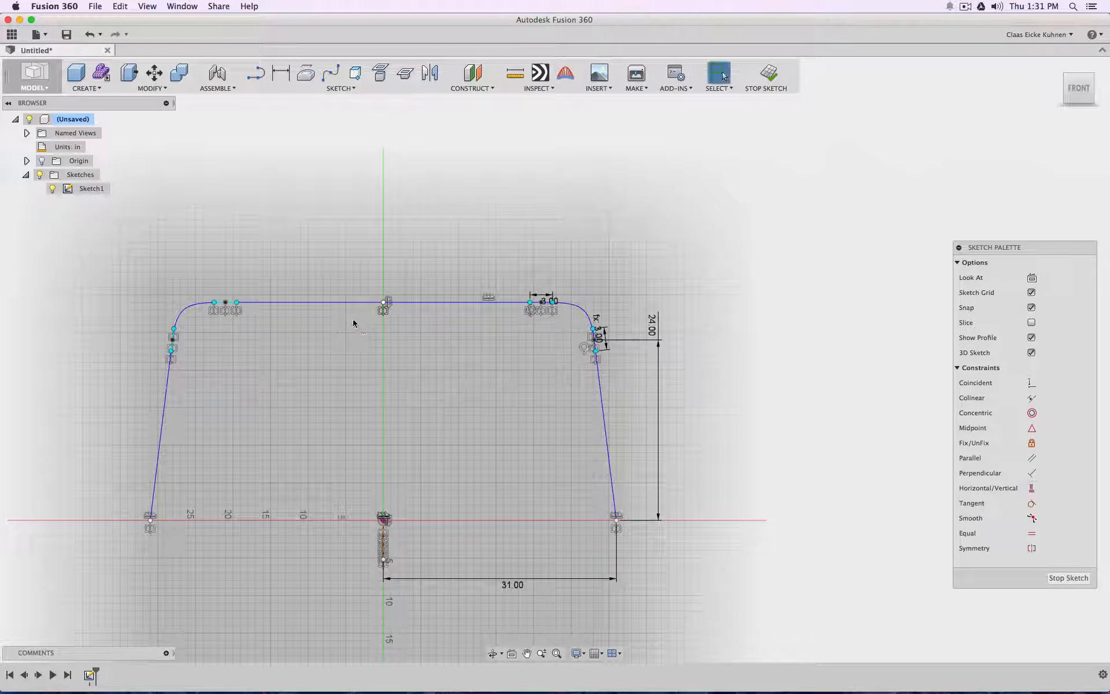
# Step: Try moving the top line upward to test the profile's remaining freedom, and undo the move
pyautogui.click(150, 521)
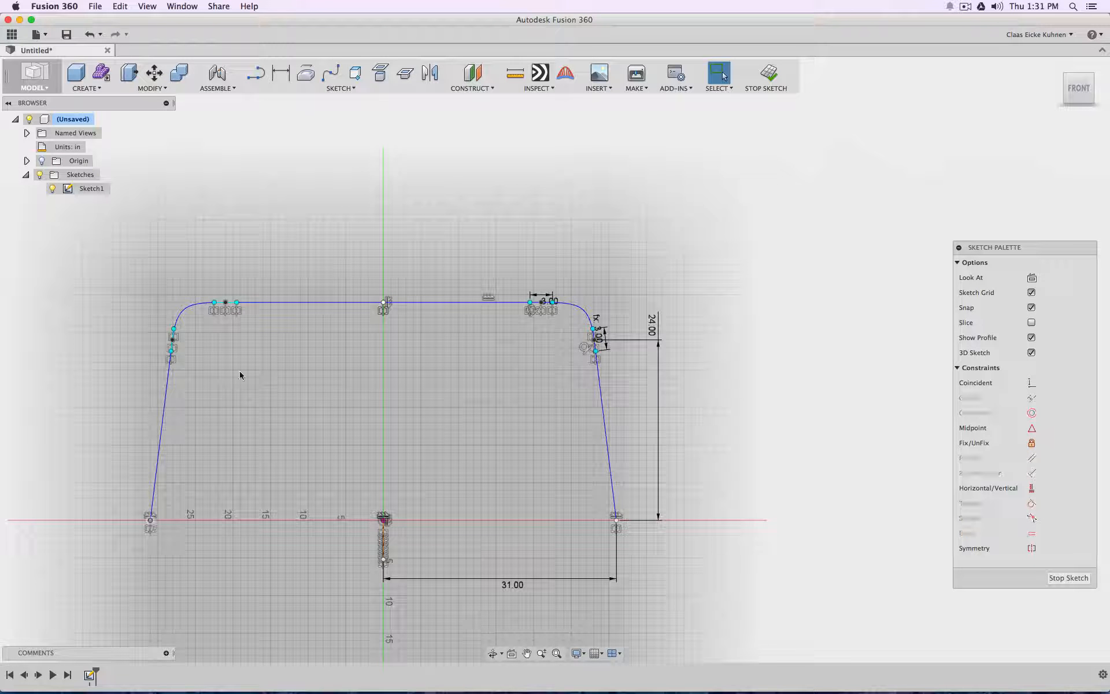
pyautogui.moveTo(324, 302); pyautogui.dragTo(263, 116)
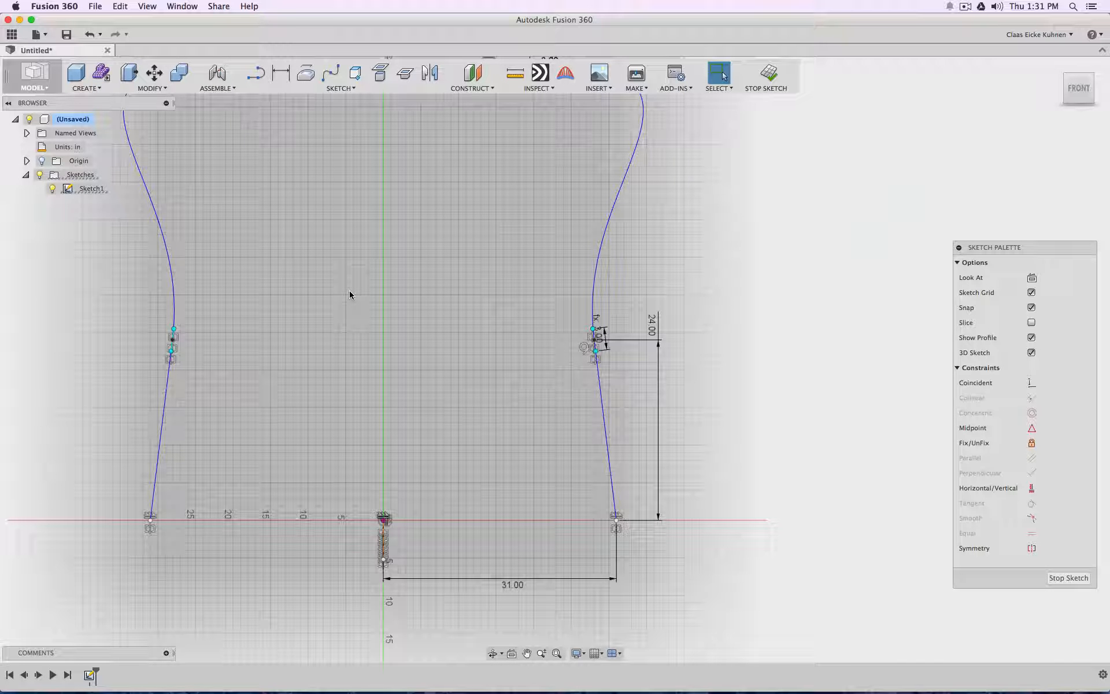
pyautogui.press('super+z')
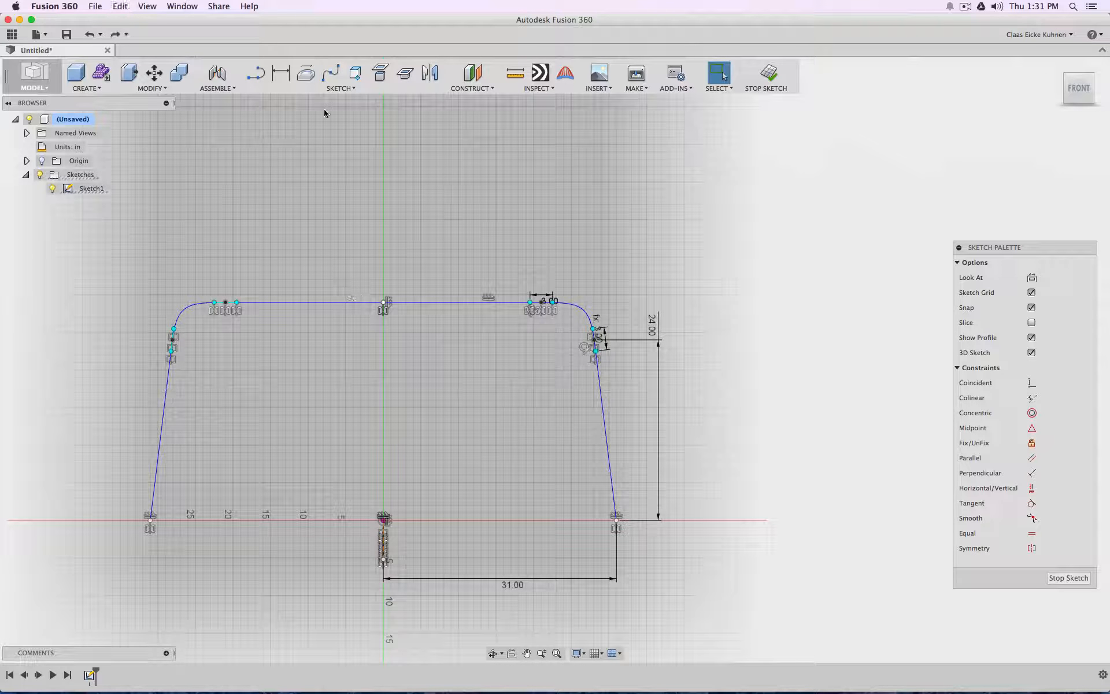
# Step: Add a vertical dimension between the top line and the origin, placed inside the profile
pyautogui.press('d')
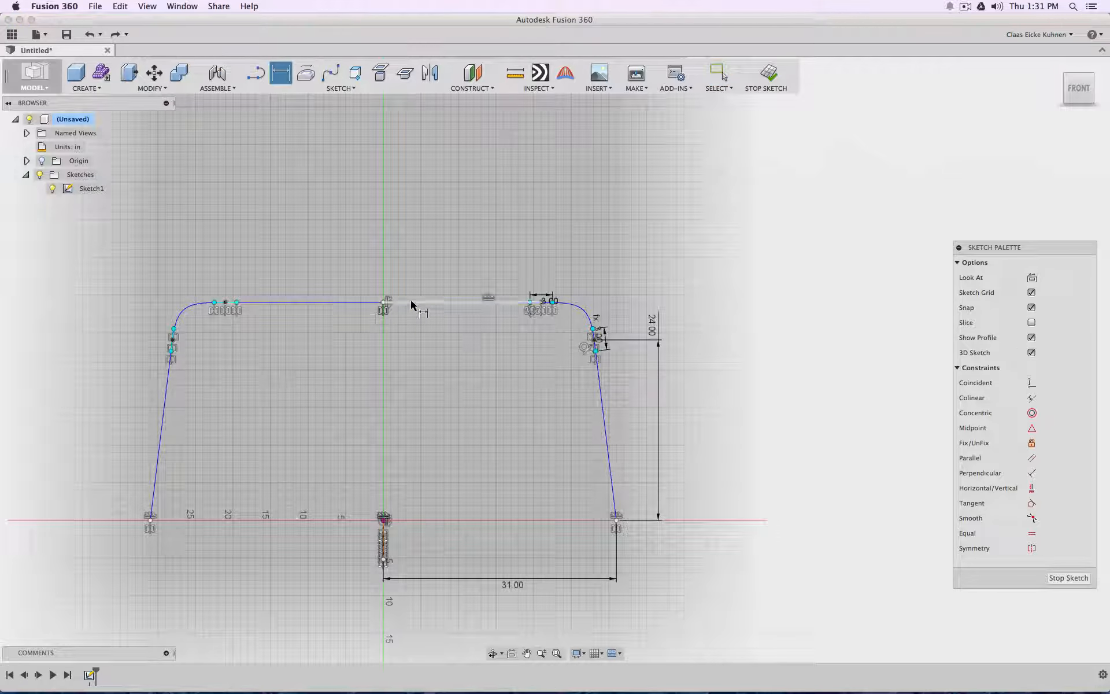
pyautogui.click(412, 303)
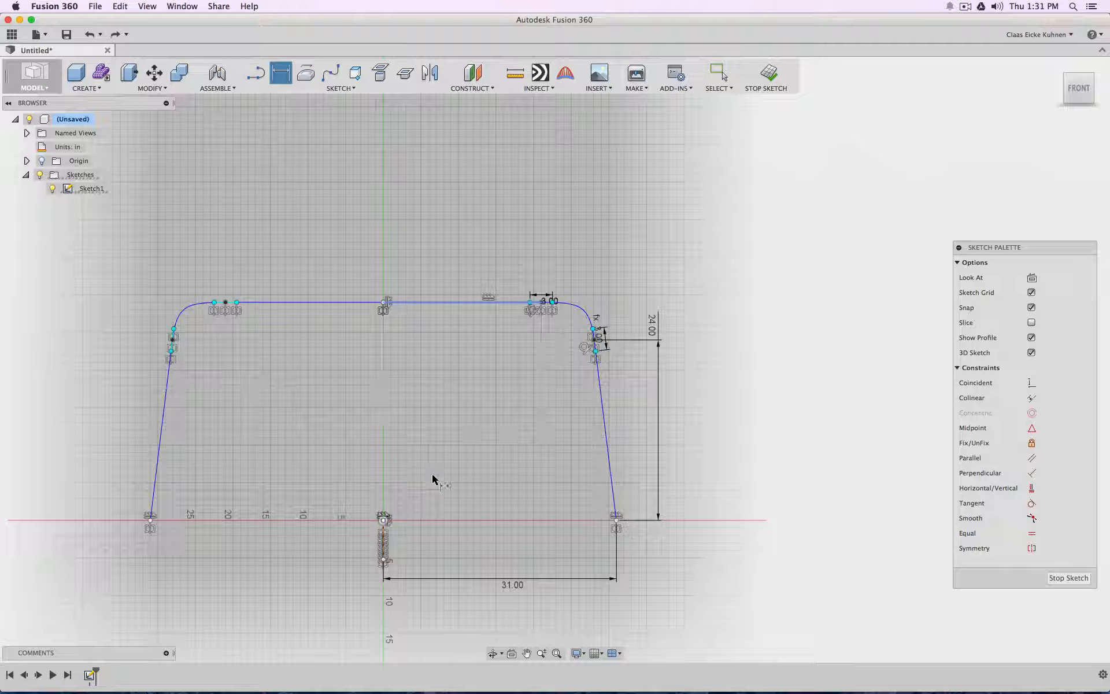
pyautogui.click(475, 399)
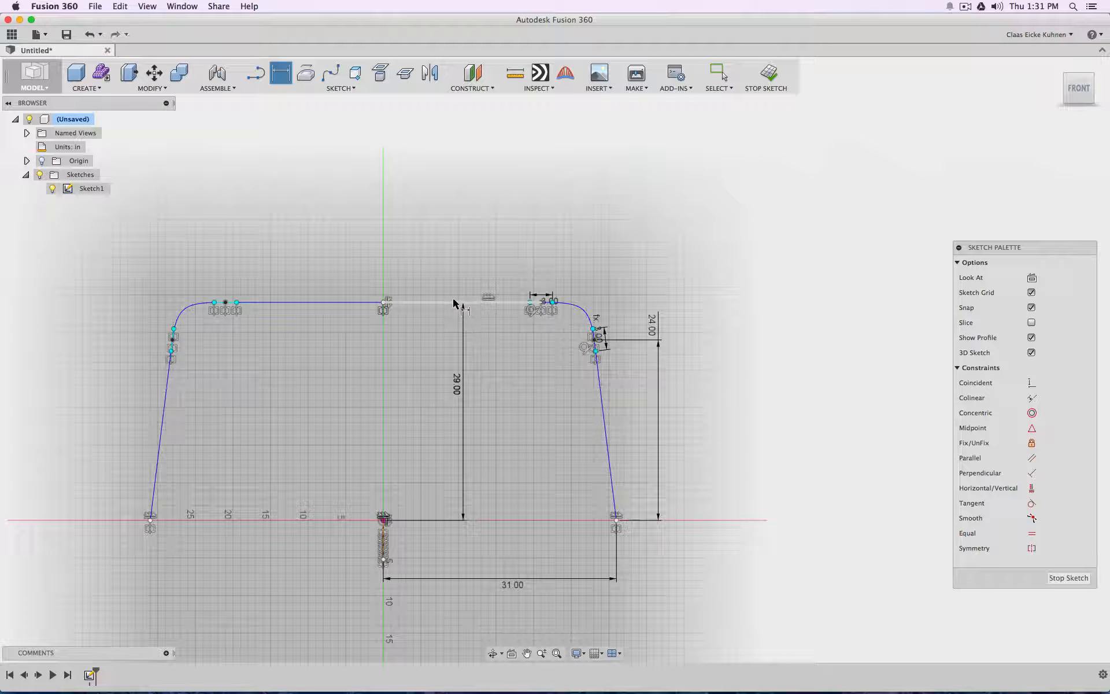
pyautogui.press('Escape')
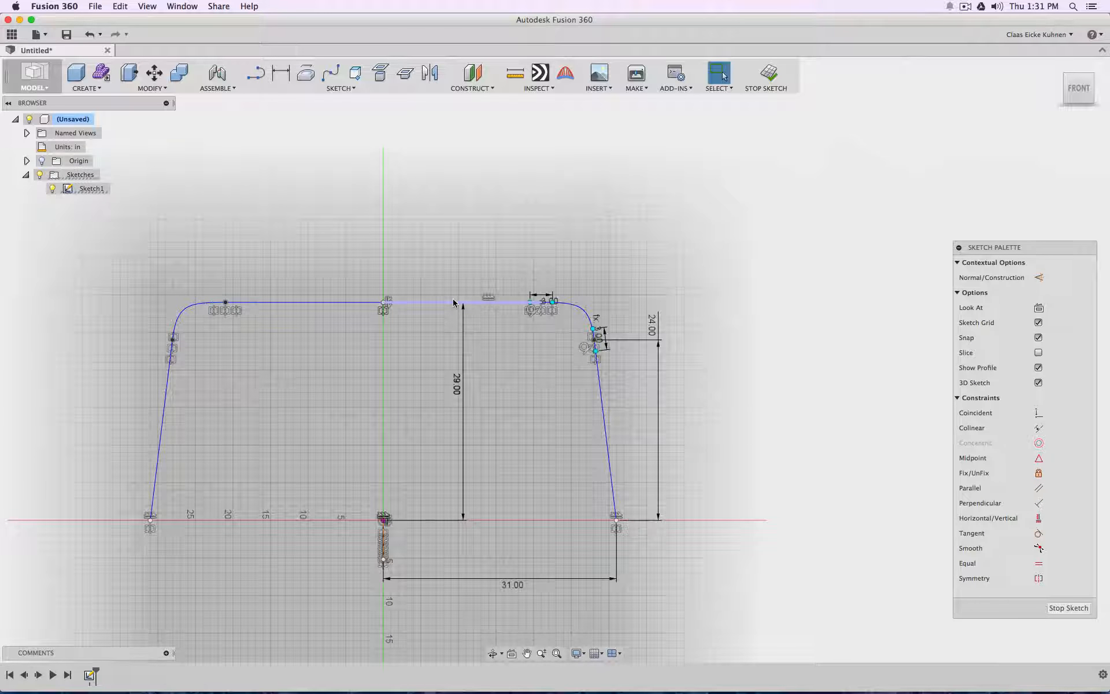
# Step: Try 4 in for the upper tangent handle's length on the full mirrored profile and set it back to 3 in
pyautogui.click(307, 302)
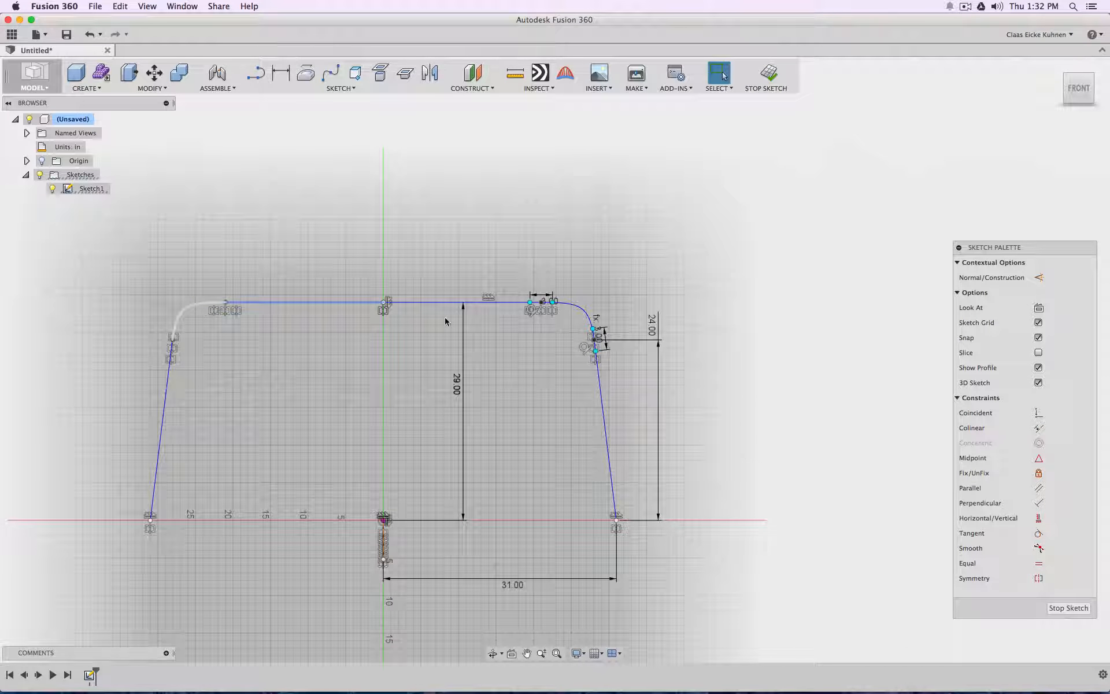
pyautogui.click(553, 297)
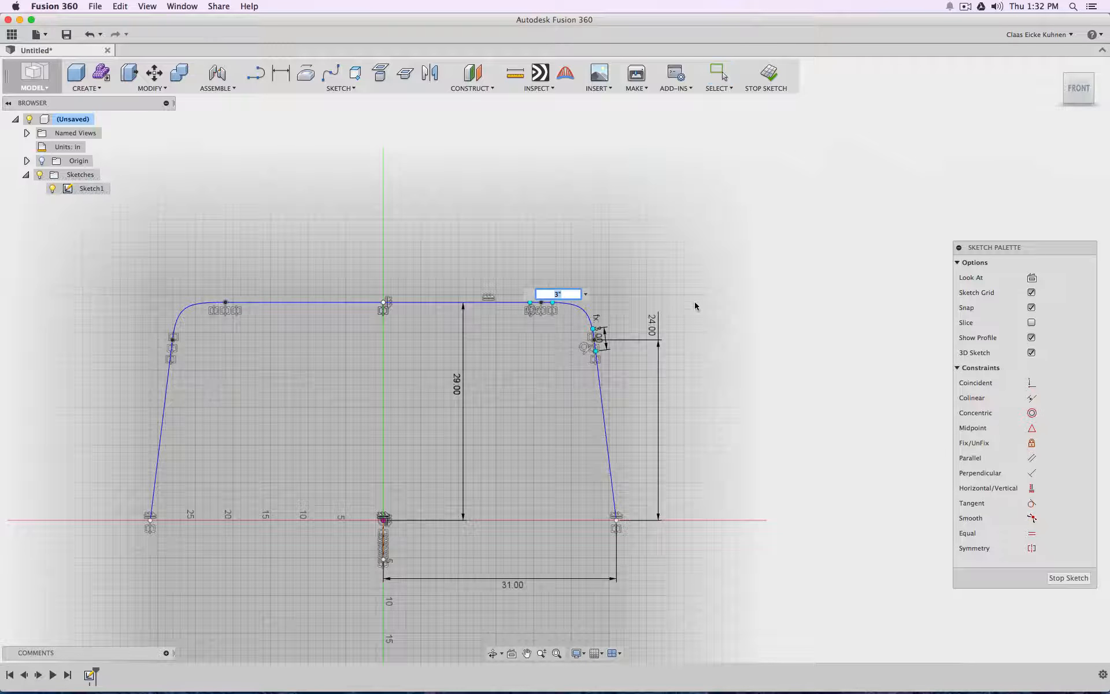
pyautogui.write('4')
pyautogui.press('Return')
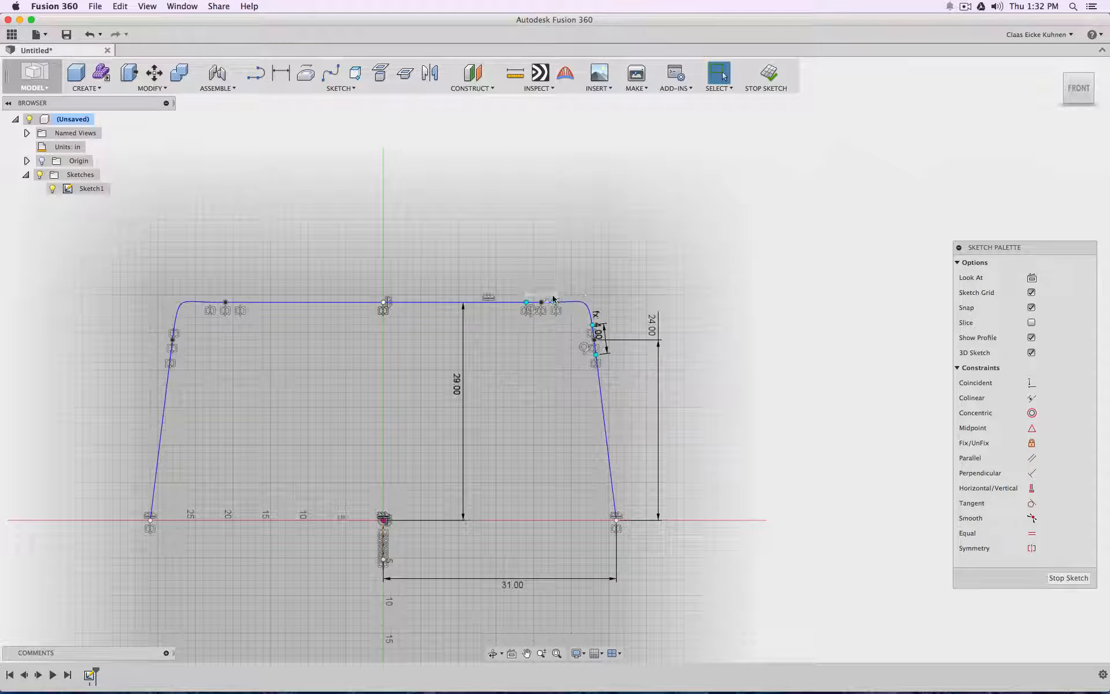
pyautogui.write('3')
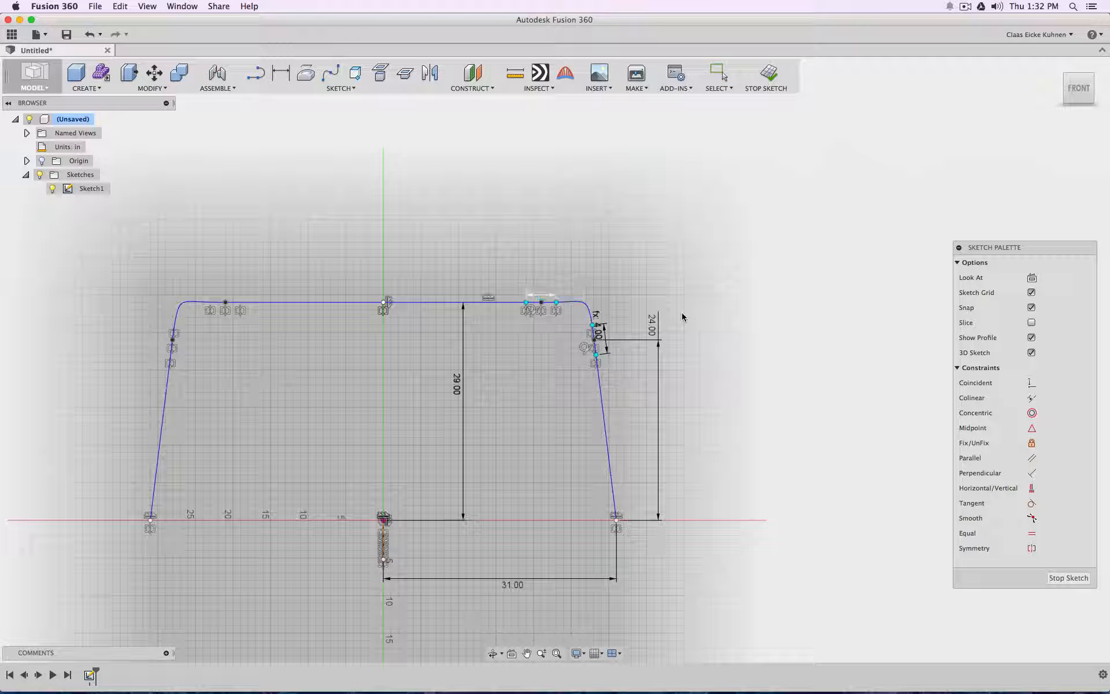
pyautogui.press('Return')
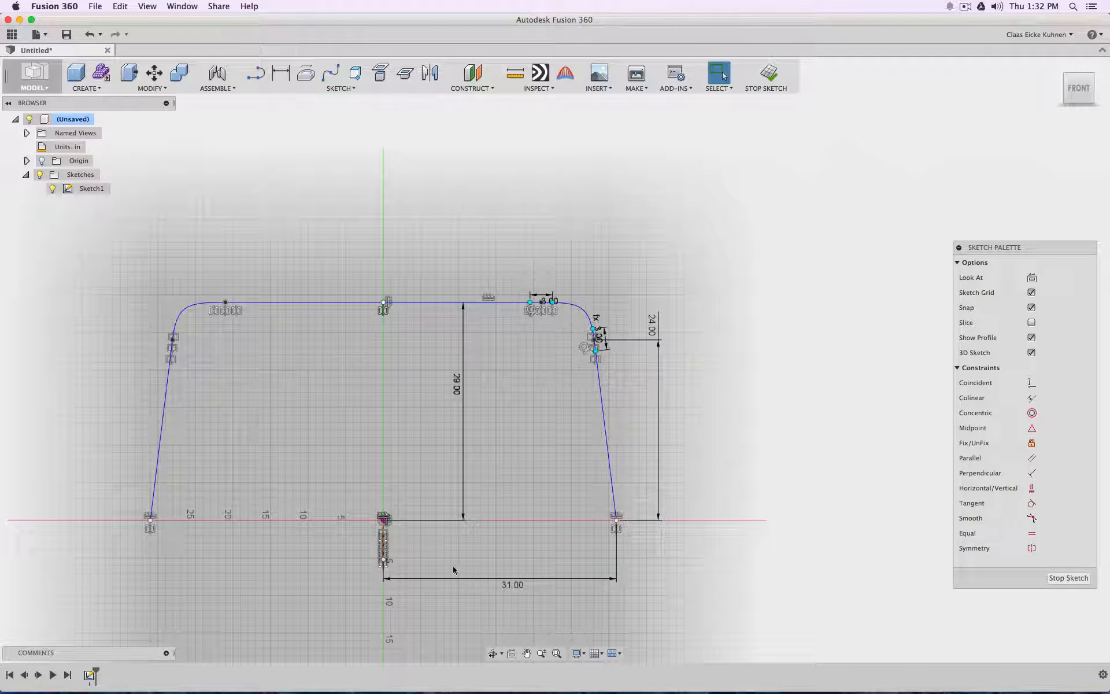
# Step: Offset the left half of the arch profile 1 inch inward
pyautogui.click(341, 89)
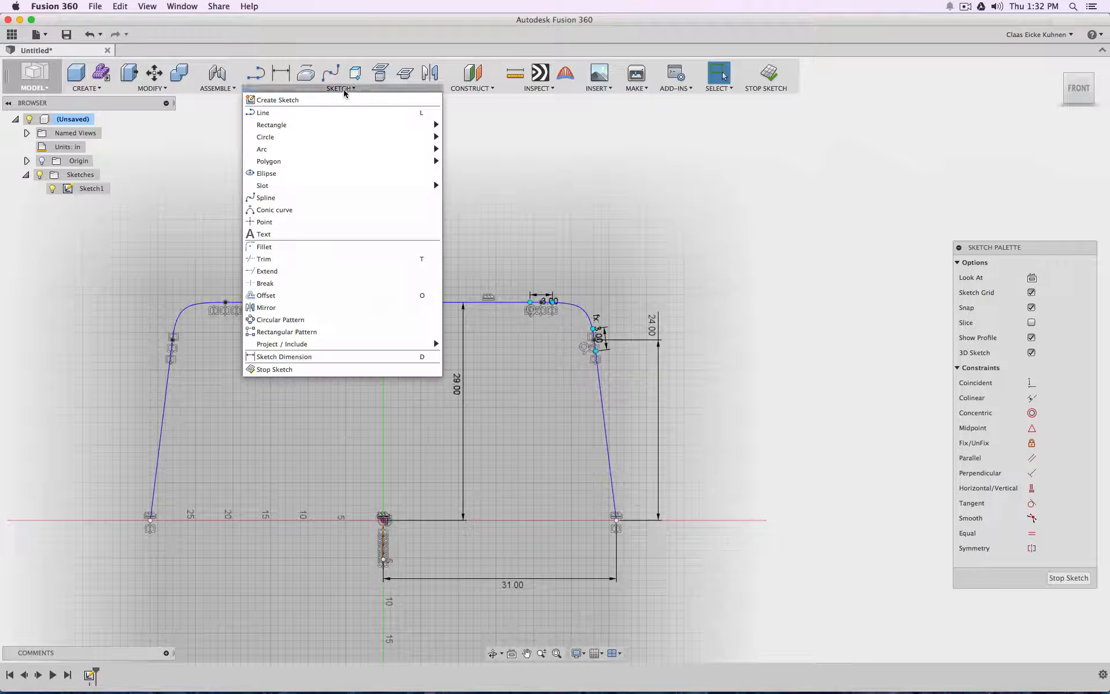
pyautogui.click(297, 298)
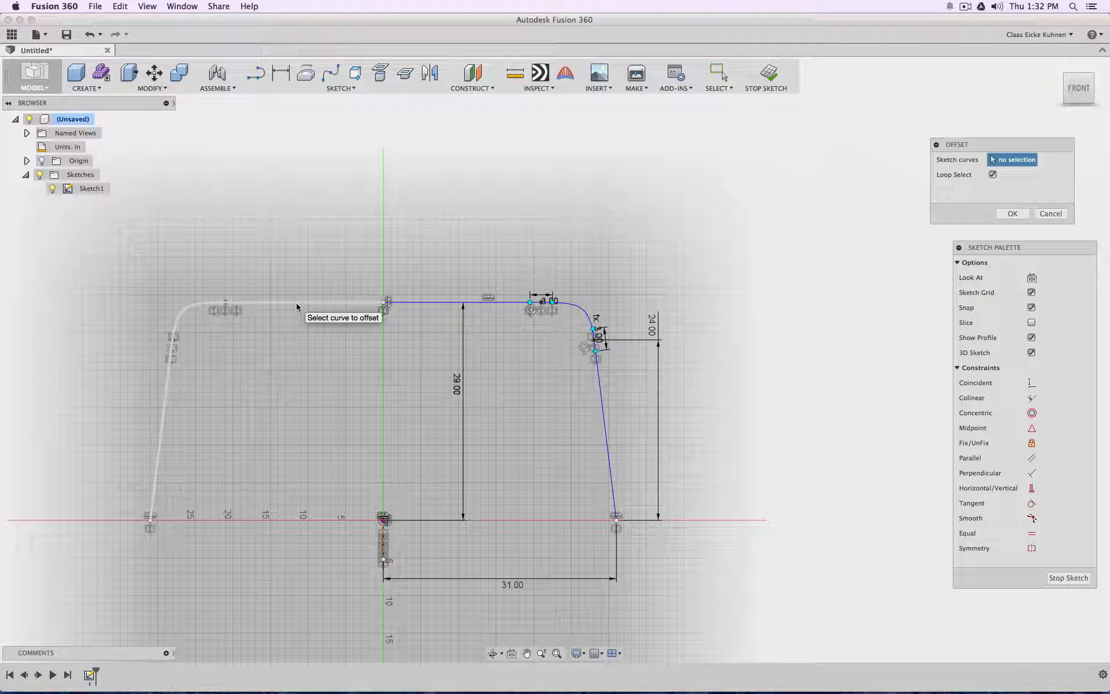
pyautogui.click(296, 304)
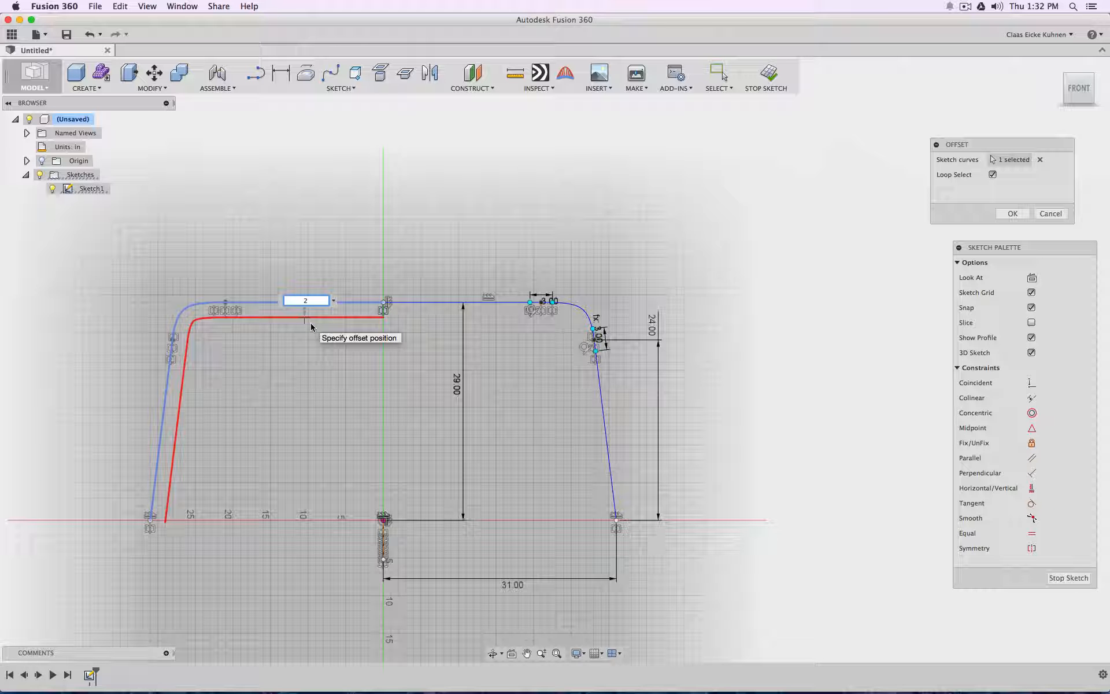
pyautogui.write('1')
pyautogui.press('Return')
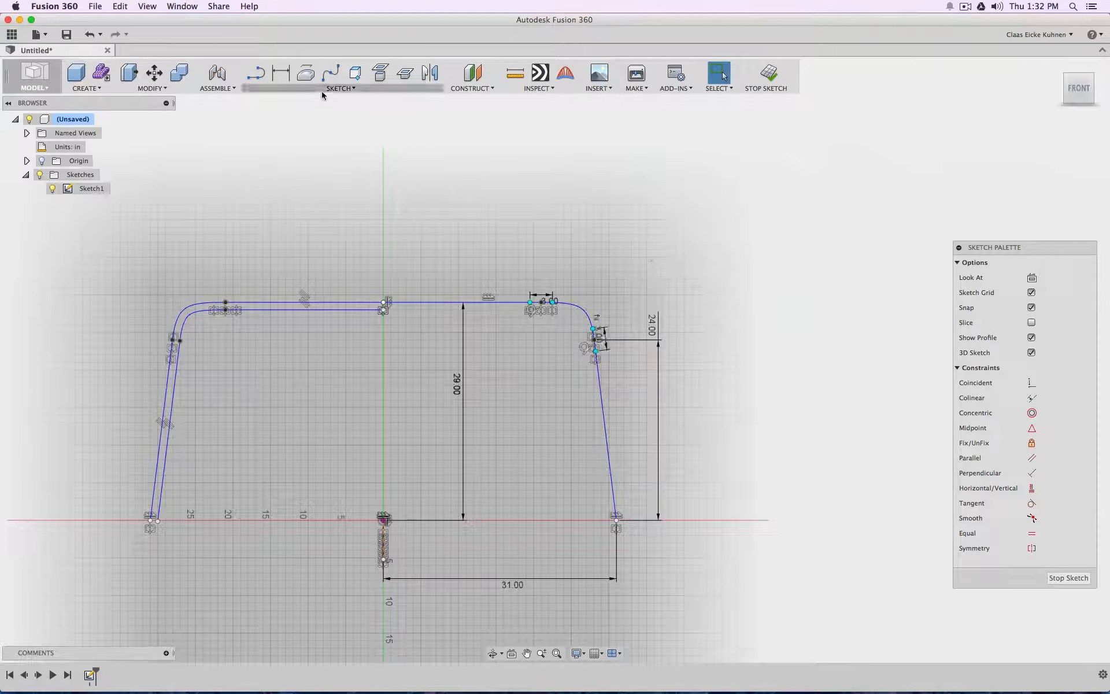
# Step: Delete the inner offset curves on the left half of the arch
pyautogui.click(306, 310)
pyautogui.keyDown('shift'); pyautogui.click(177, 364); pyautogui.keyUp('shift')
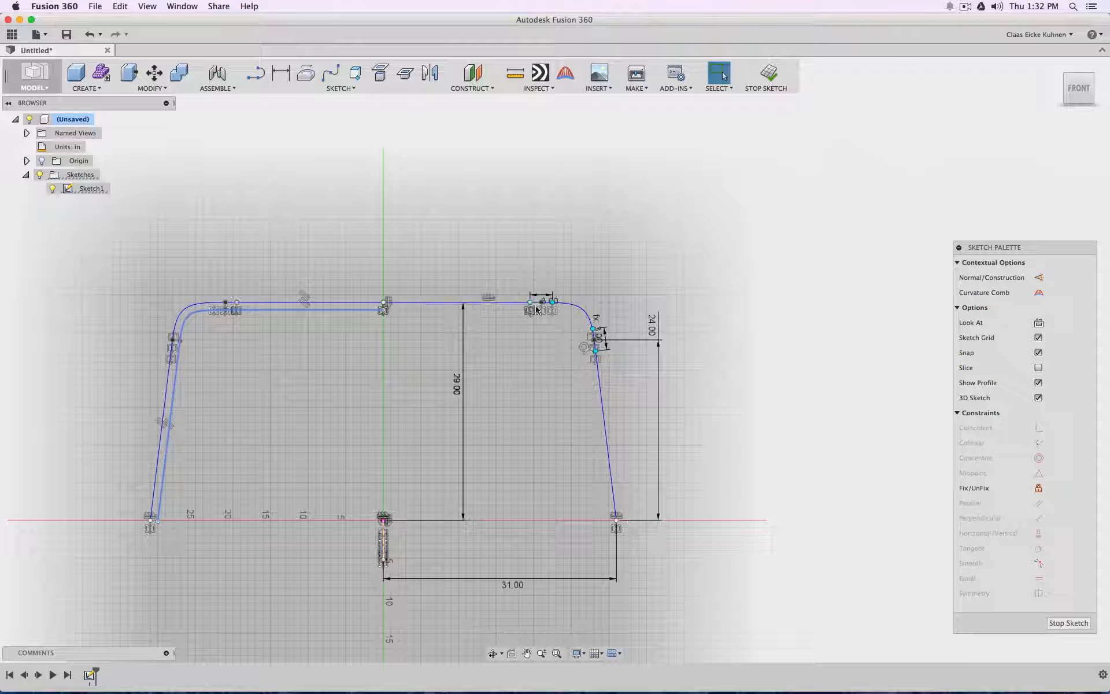
pyautogui.scroll(-2, 391, 310)
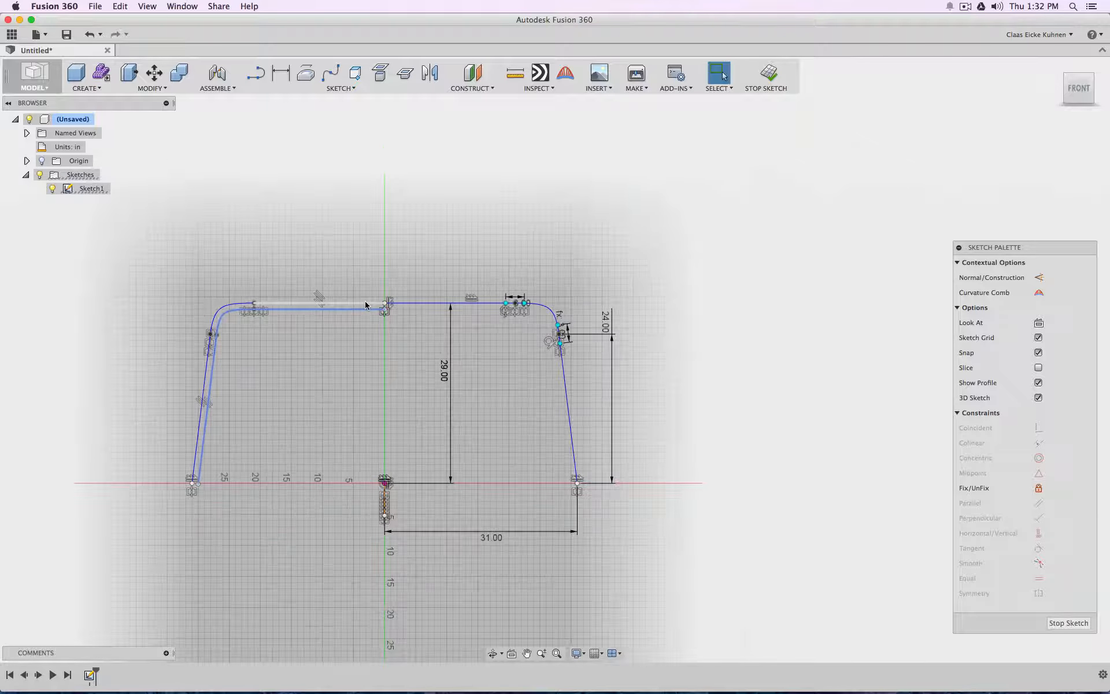
pyautogui.press('Delete')
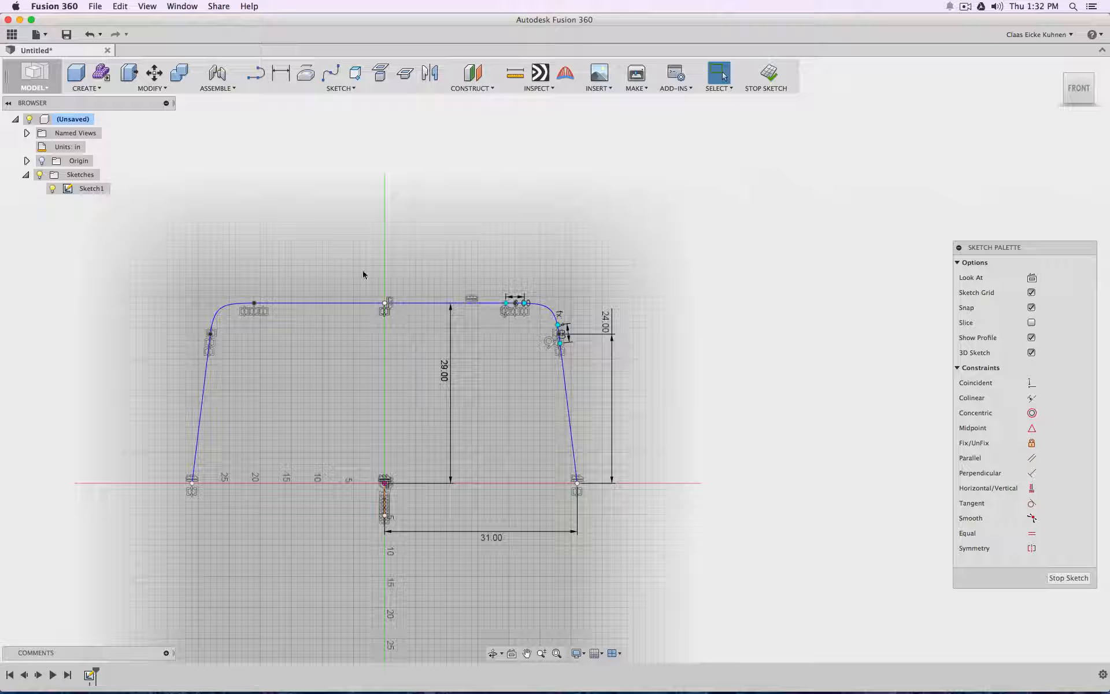
# Step: Offset the right half of the arch profile inward by about 1 inch
pyautogui.scroll(2, 386, 305)
pyautogui.scroll(5, 386, 305)
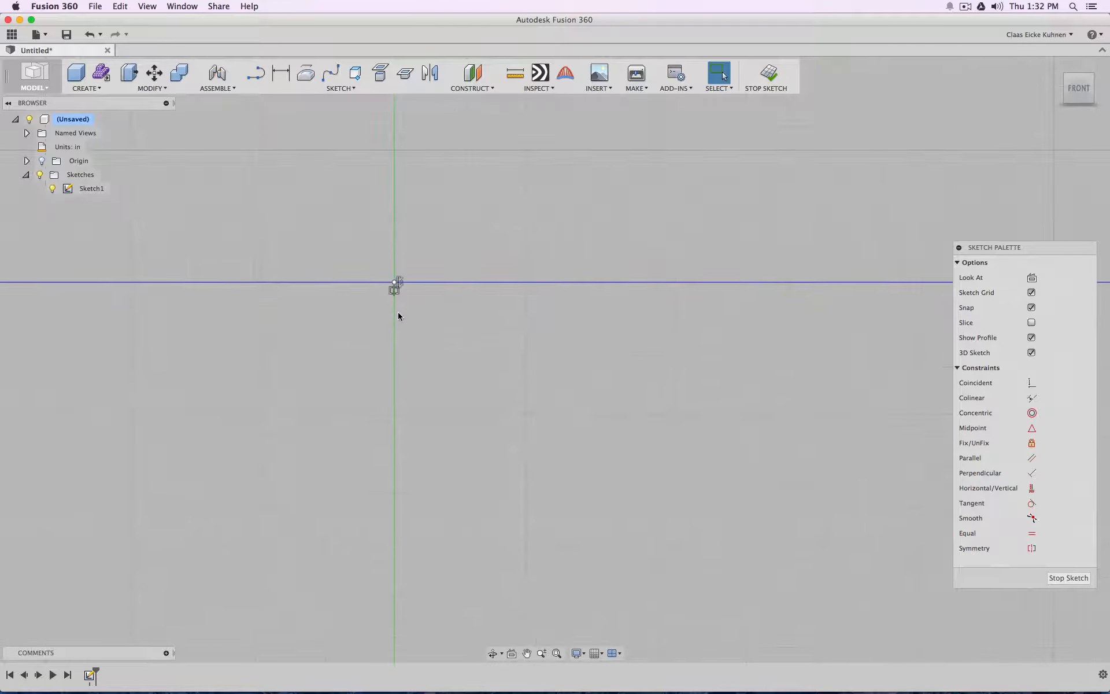
pyautogui.scroll(-6, 401, 314)
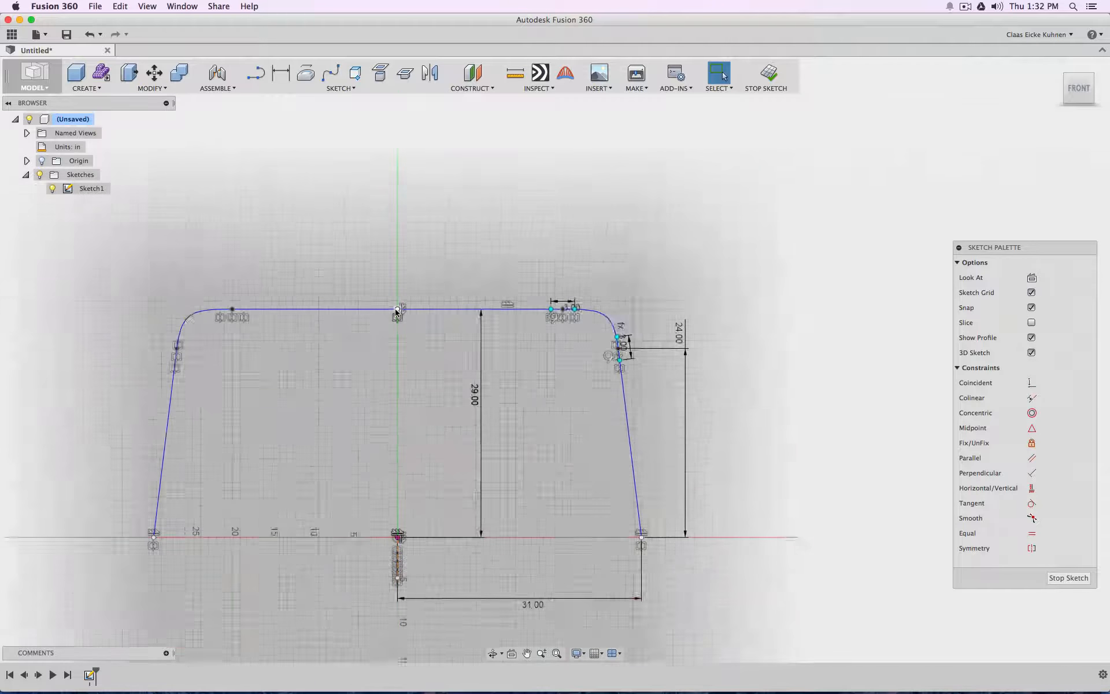
pyautogui.scroll(-2, 397, 312)
pyautogui.moveTo(518, 345); pyautogui.dragTo(471, 253, button='middle')
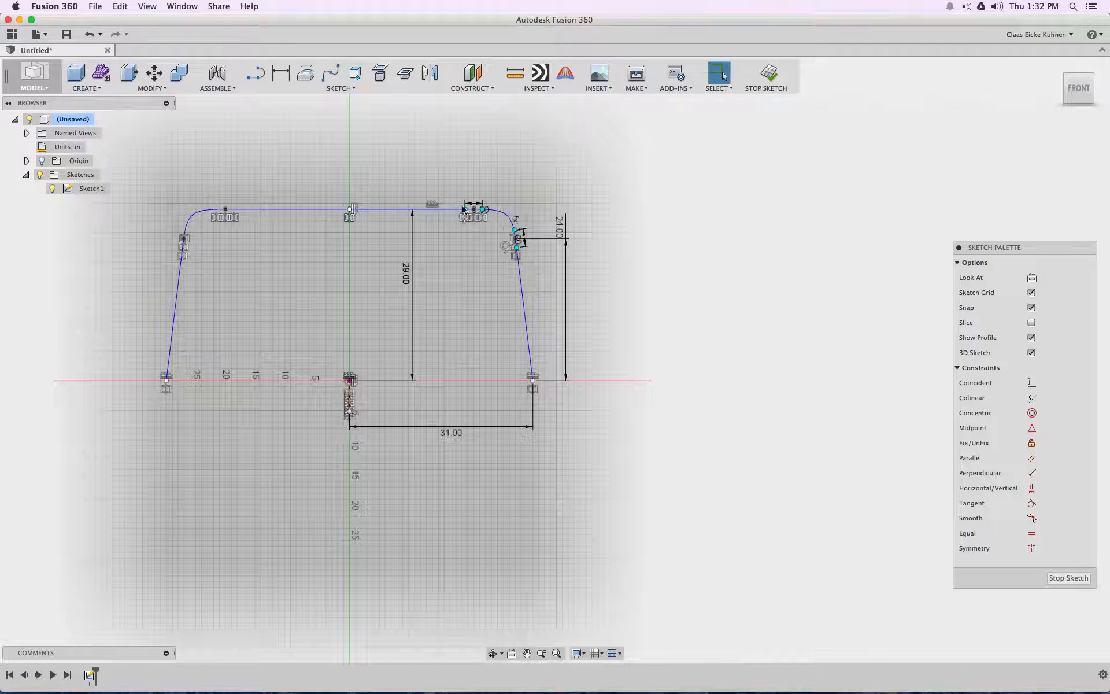
pyautogui.click(340, 88)
pyautogui.click(326, 295)
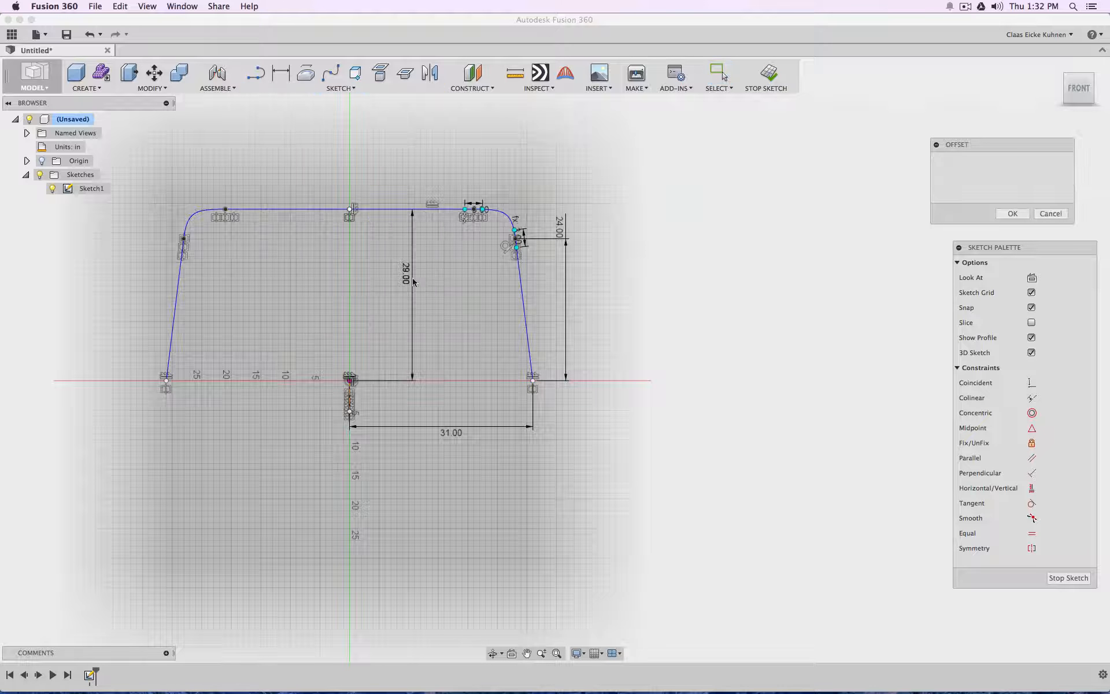
pyautogui.click(521, 275)
pyautogui.click(509, 275)
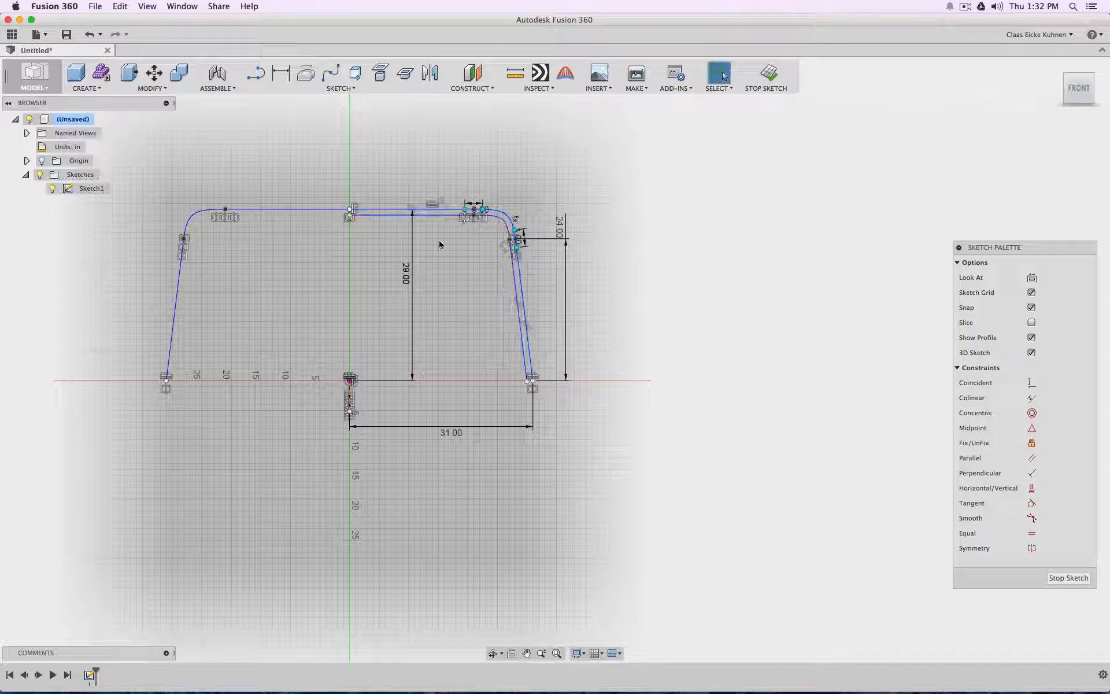
# Step: Mirror the three inner offset curves to the left half about the vertical construction line below the origin
pyautogui.click(429, 72)
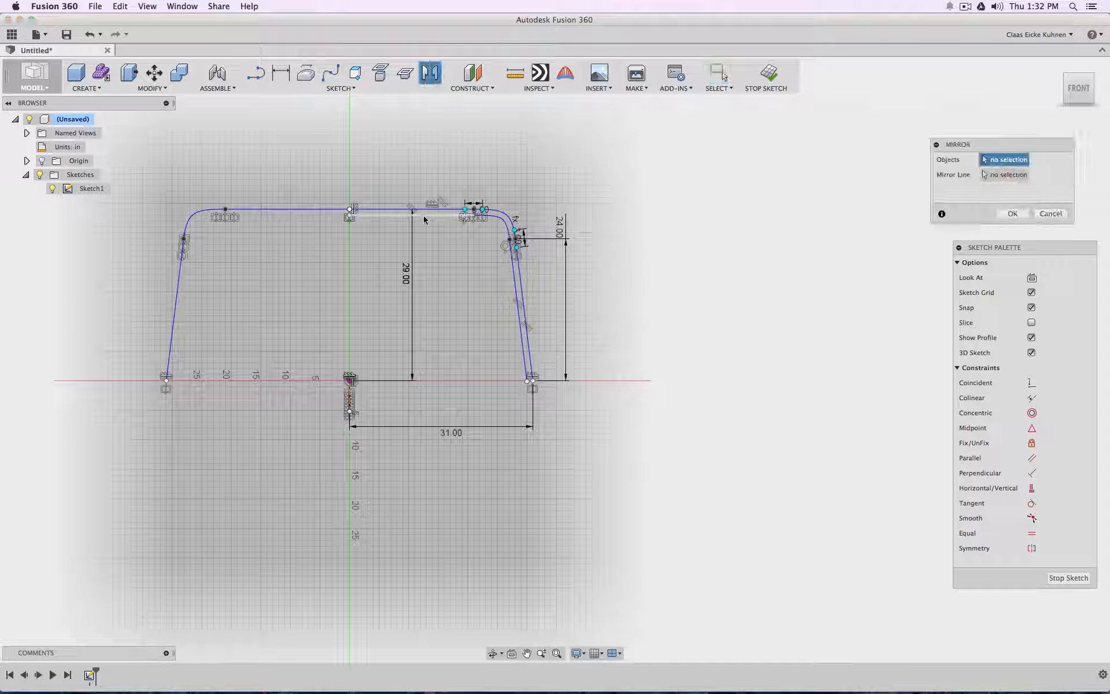
pyautogui.click(421, 215)
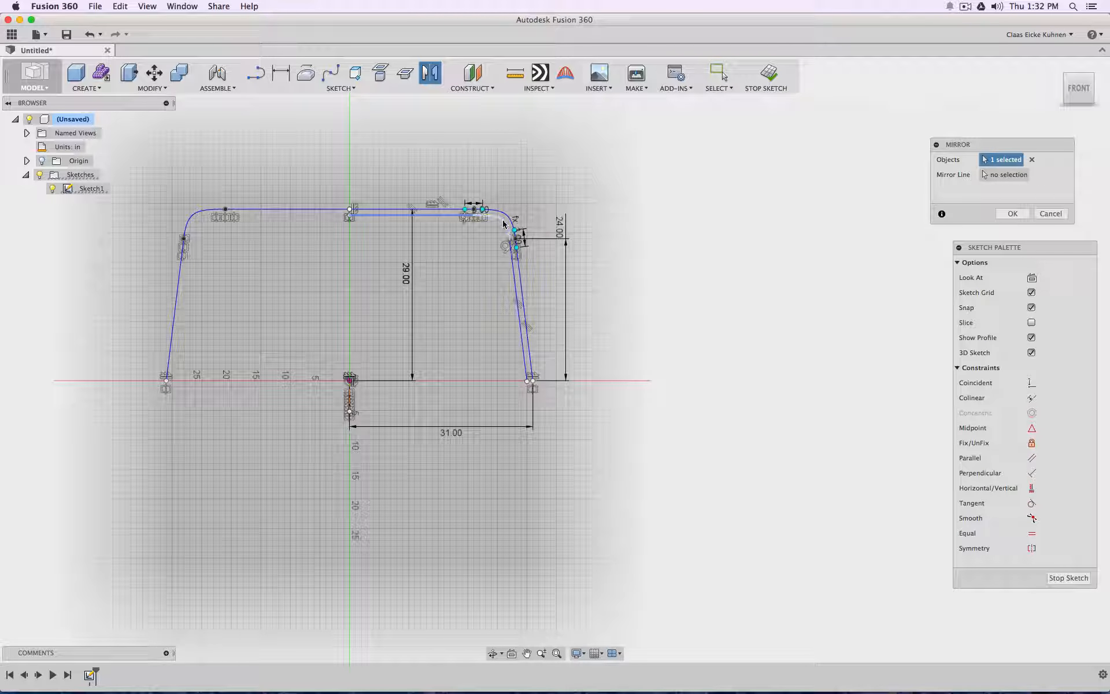
pyautogui.click(506, 225)
pyautogui.click(520, 283)
pyautogui.click(1006, 174)
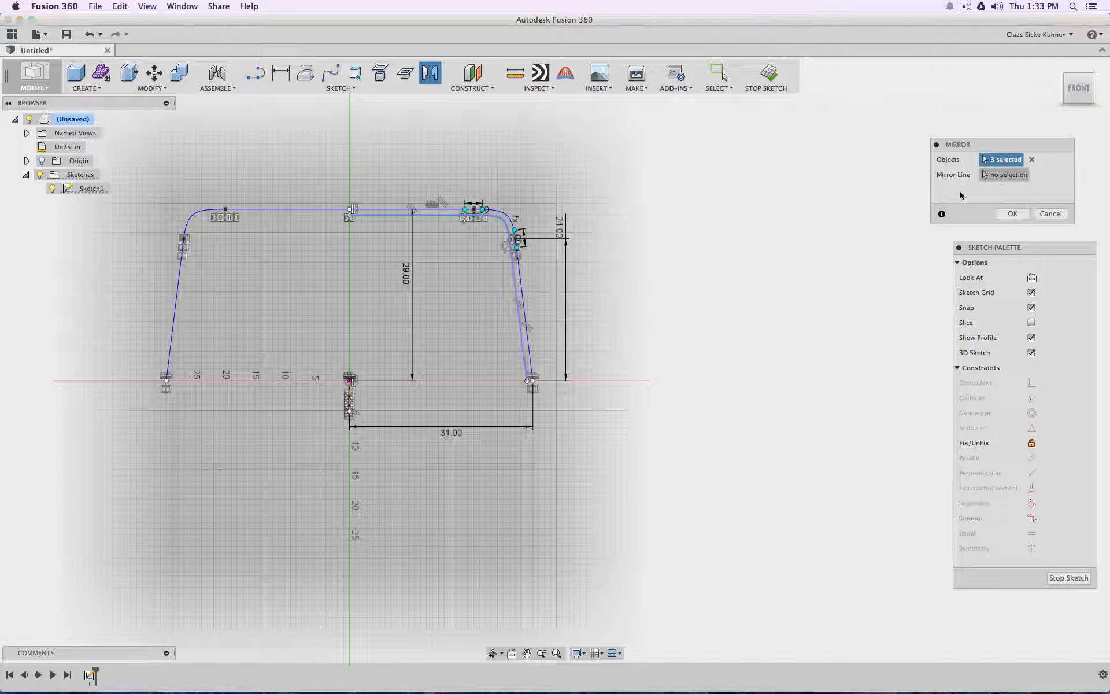
pyautogui.click(350, 403)
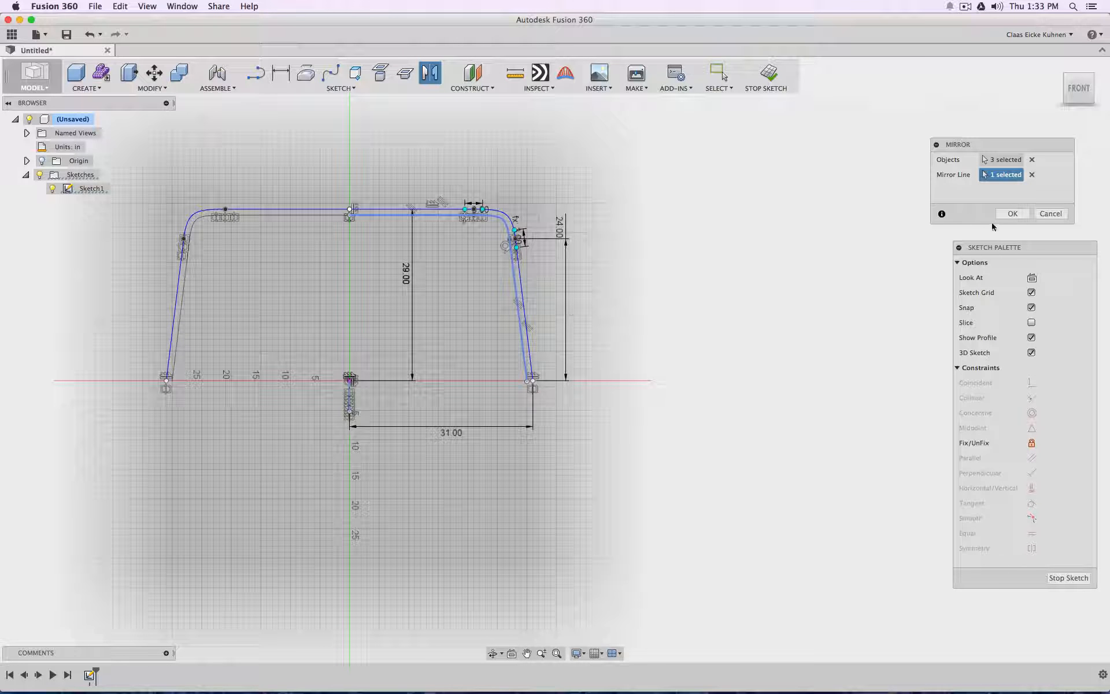
pyautogui.click(1013, 214)
# Step: Close the bottom of the arch with a horizontal line between its outer leg endpoints and finish the sketch
pyautogui.scroll(10, 537, 359)
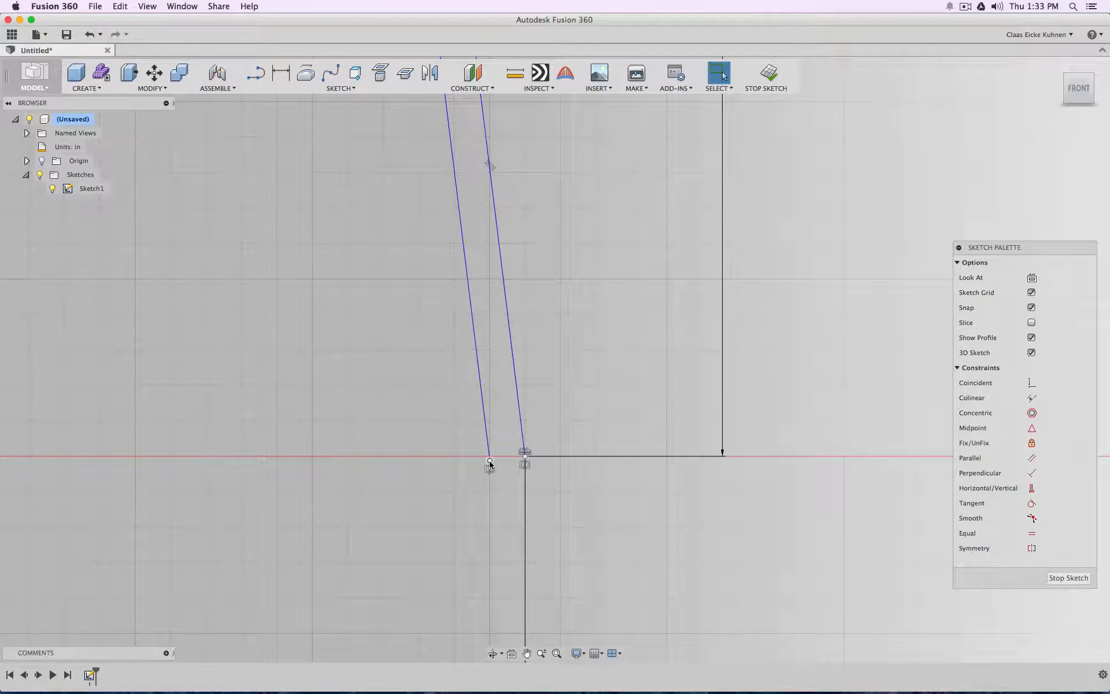
pyautogui.scroll(-10, 406, 450)
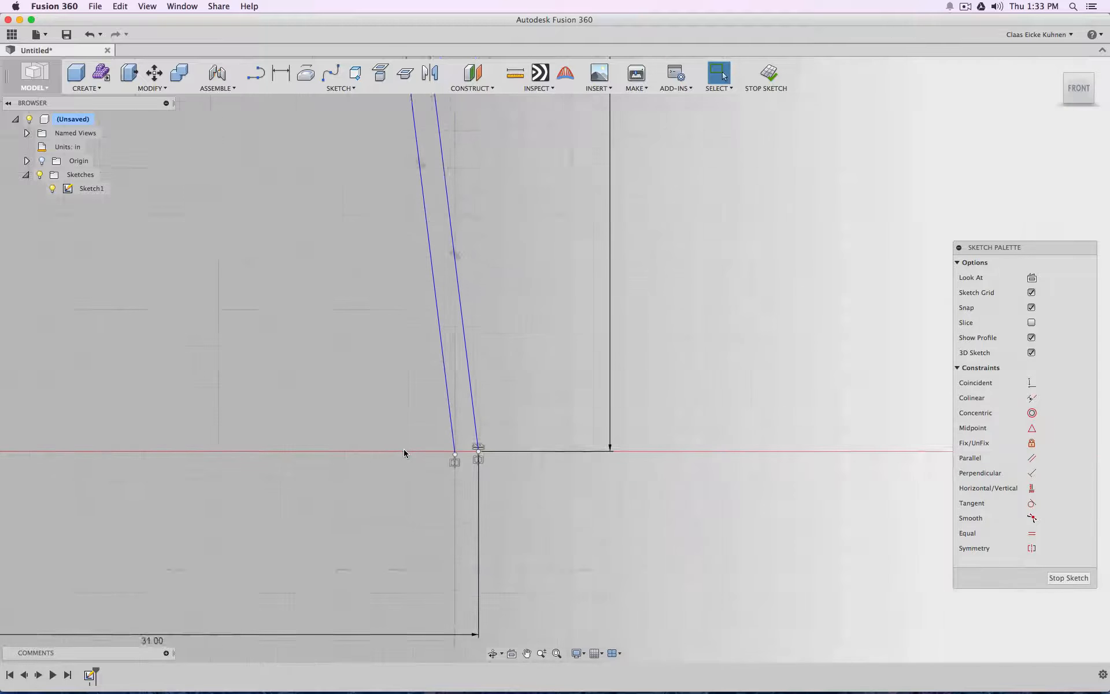
pyautogui.scroll(-1, 356, 467)
pyautogui.moveTo(356, 467); pyautogui.dragTo(607, 440, button='middle')
pyautogui.scroll(1, 607, 441)
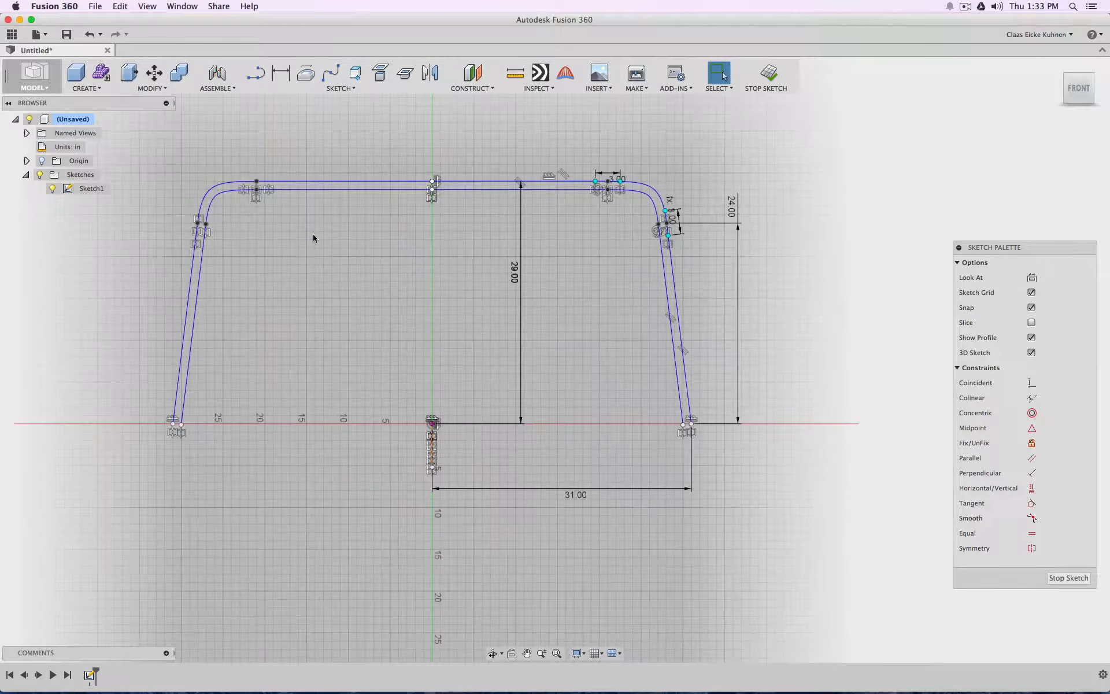
pyautogui.click(255, 72)
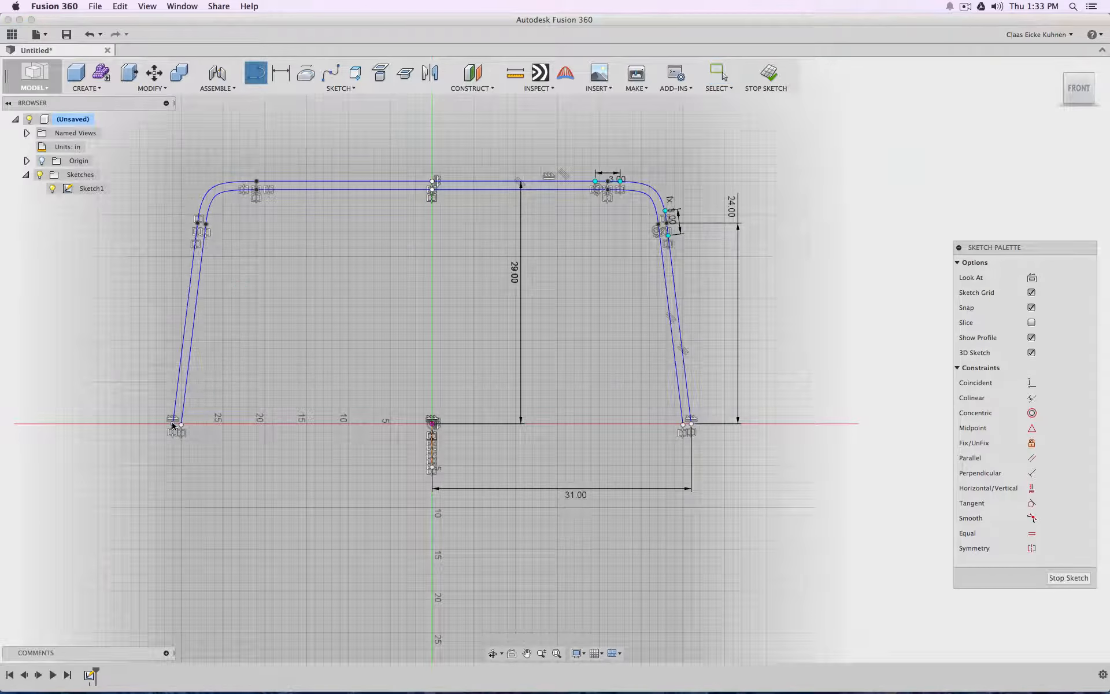
pyautogui.click(181, 424)
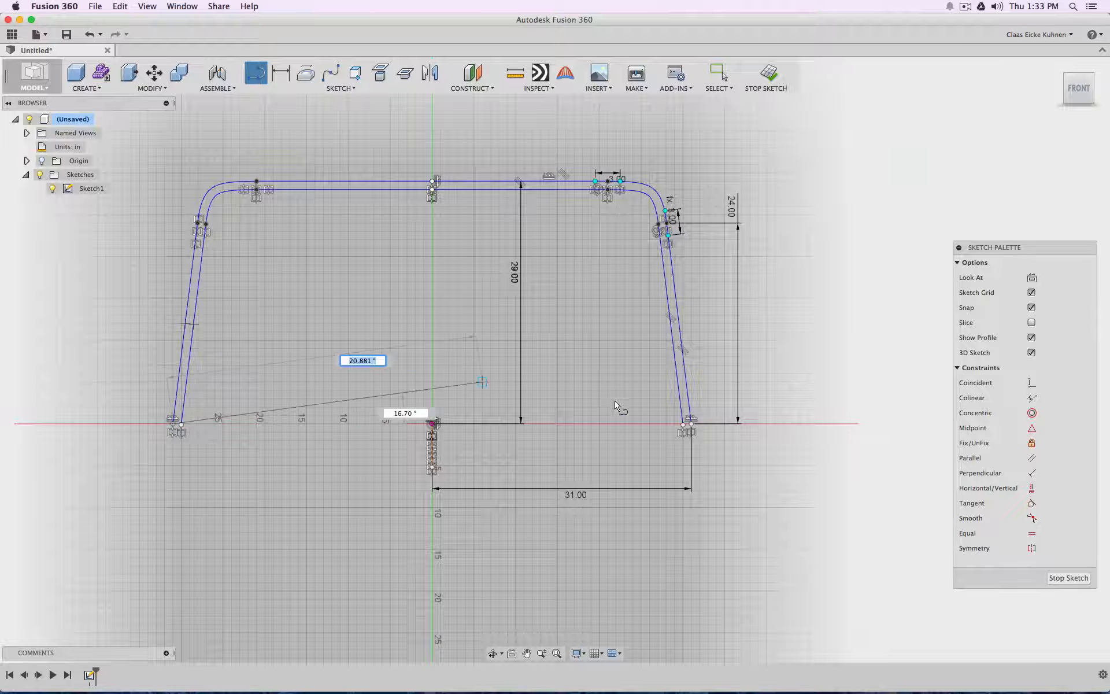
pyautogui.click(691, 426)
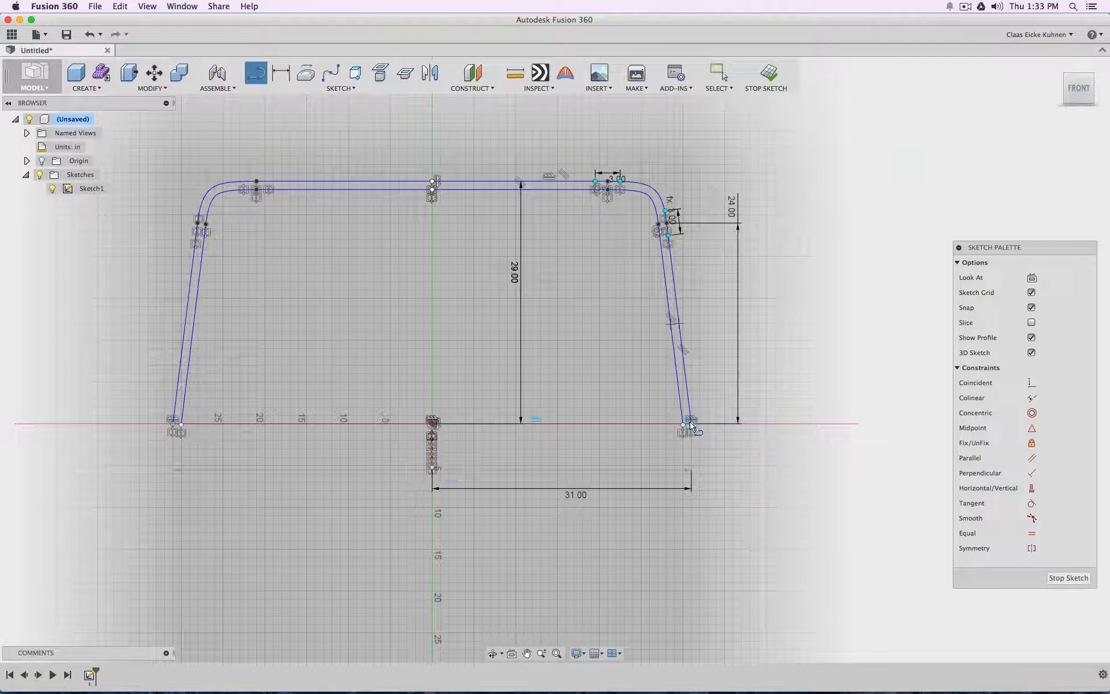
pyautogui.click(769, 84)
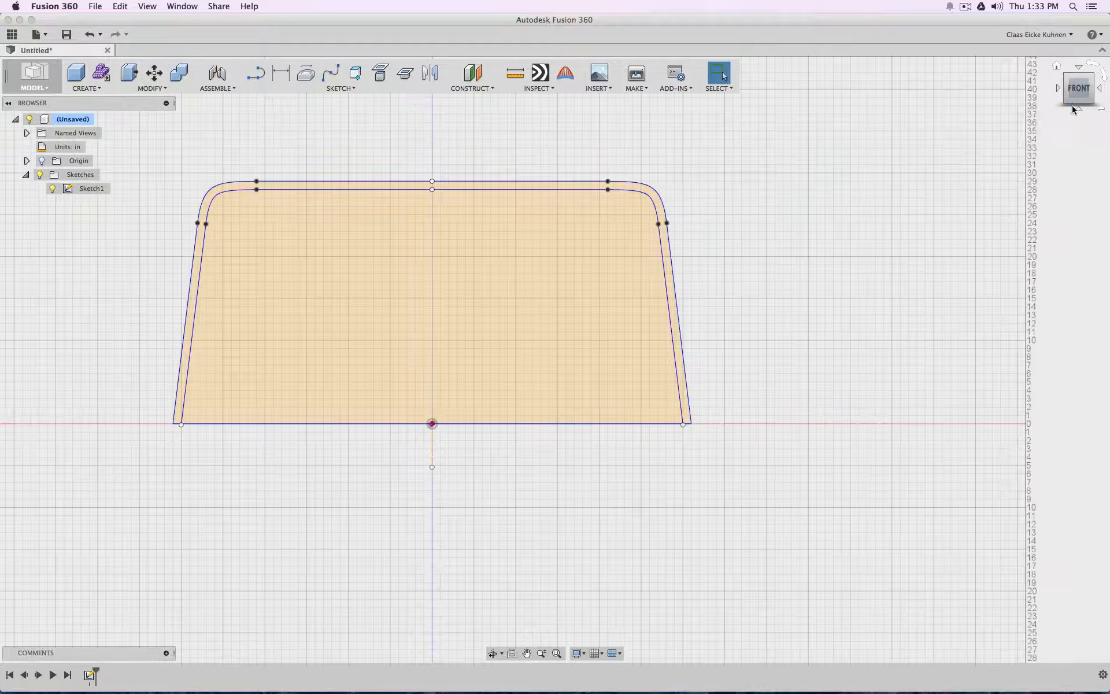
# Step: Extrude the thin arch band between the outer and inner curves 30 inches to one side as a new body
pyautogui.click(1085, 91)
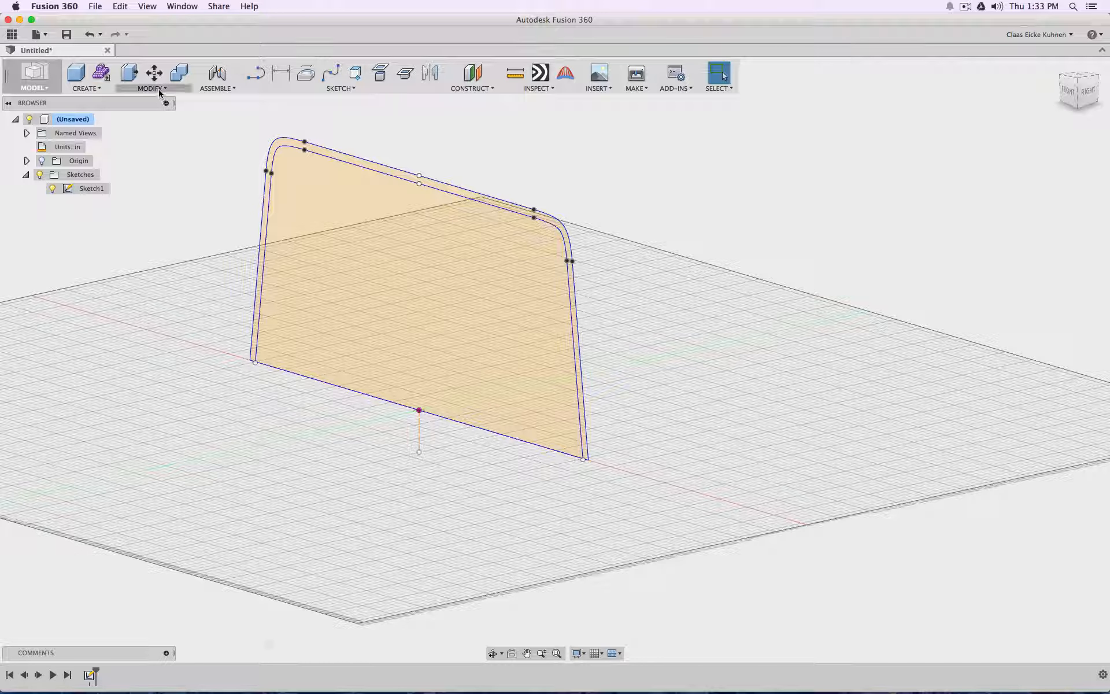
pyautogui.click(127, 89)
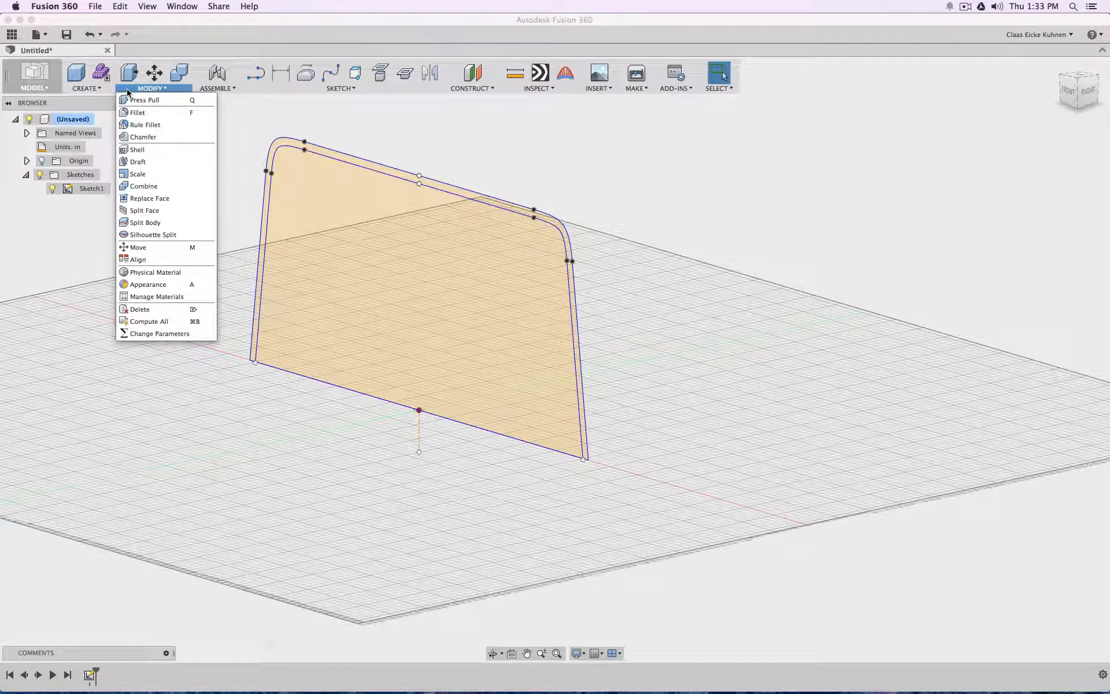
pyautogui.moveTo(86, 88)
pyautogui.click(118, 175)
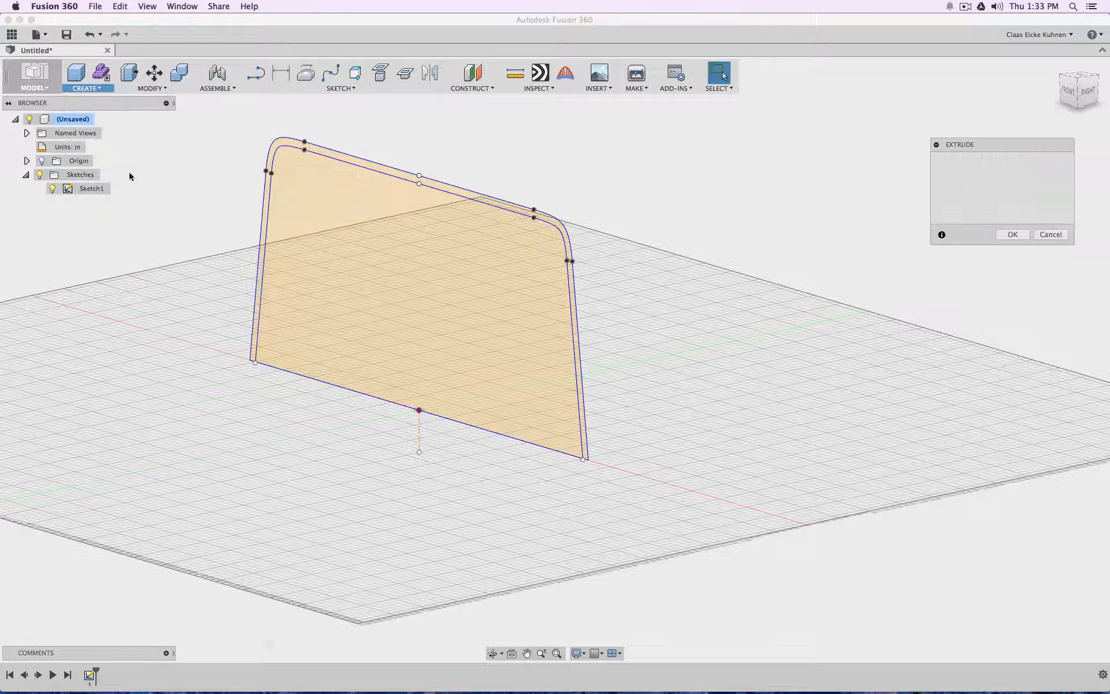
pyautogui.click(338, 159)
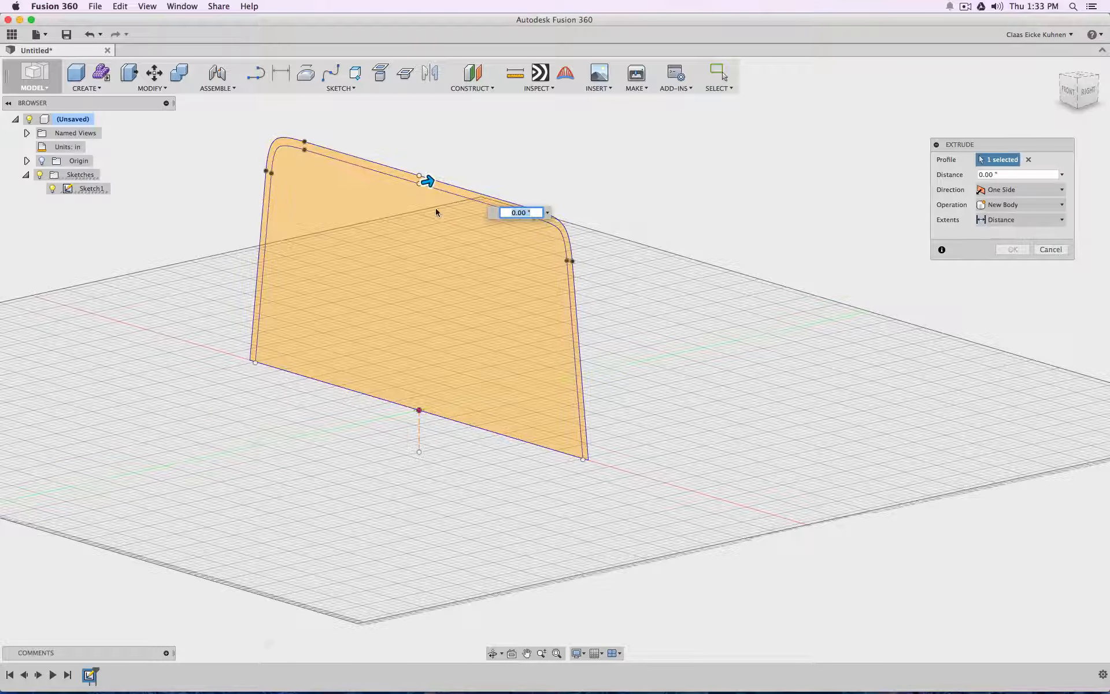
pyautogui.moveTo(426, 179)
pyautogui.mouseDown()
pyautogui.moveTo(616, 154)
pyautogui.moveTo(735, 165)
pyautogui.mouseUp()
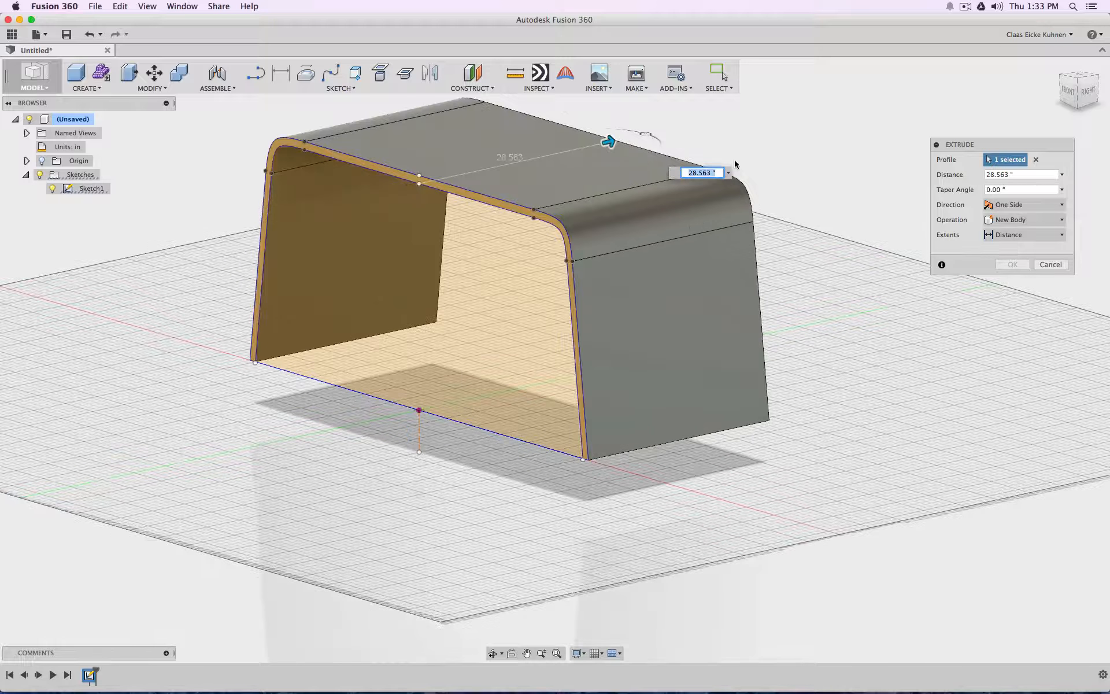
pyautogui.write('30')
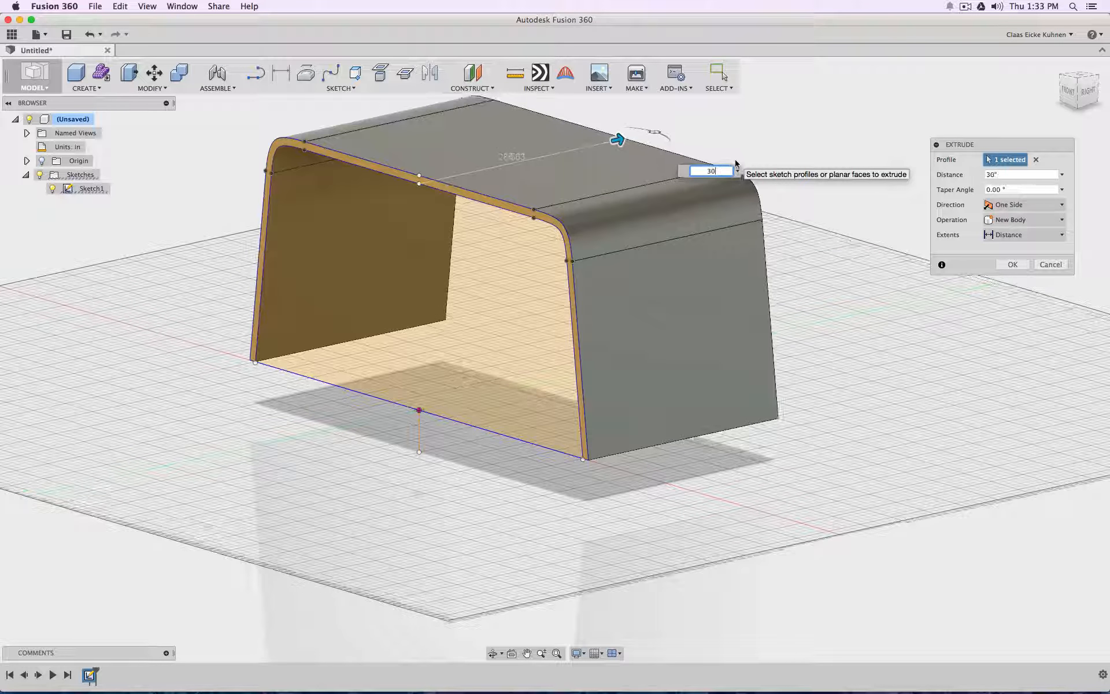
pyautogui.press('Return')
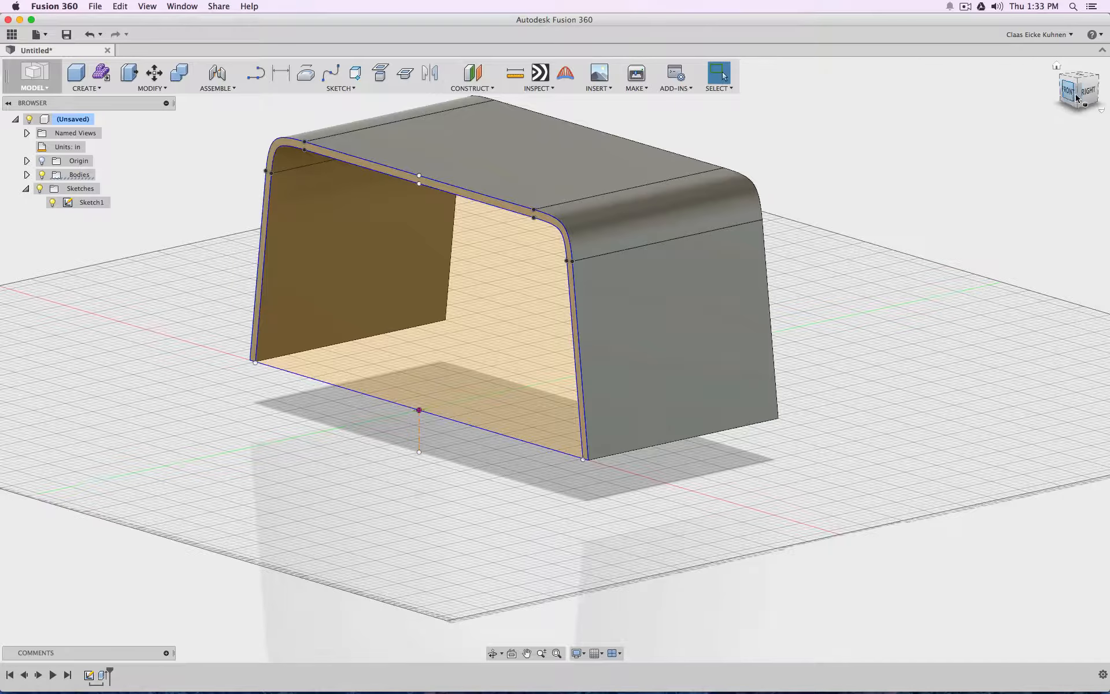
# Step: Sketch a closed four-sided wedge over the shell's front edge on the side plane, with a 3-inch top edge and slanted inner side
pyautogui.moveTo(1077, 98)
pyautogui.mouseDown()
pyautogui.moveTo(902, 87)
pyautogui.moveTo(884, 101)
pyautogui.moveTo(881, 144)
pyautogui.moveTo(699, 124)
pyautogui.moveTo(644, 97)
pyautogui.moveTo(890, 122)
pyautogui.moveTo(948, 139)
pyautogui.moveTo(1041, 126)
pyautogui.moveTo(1073, 132)
pyautogui.moveTo(1091, 173)
pyautogui.moveTo(1098, 124)
pyautogui.moveTo(980, 123)
pyautogui.moveTo(1105, 145)
pyautogui.moveTo(1072, 155)
pyautogui.moveTo(1038, 143)
pyautogui.moveTo(1077, 98)
pyautogui.mouseUp()
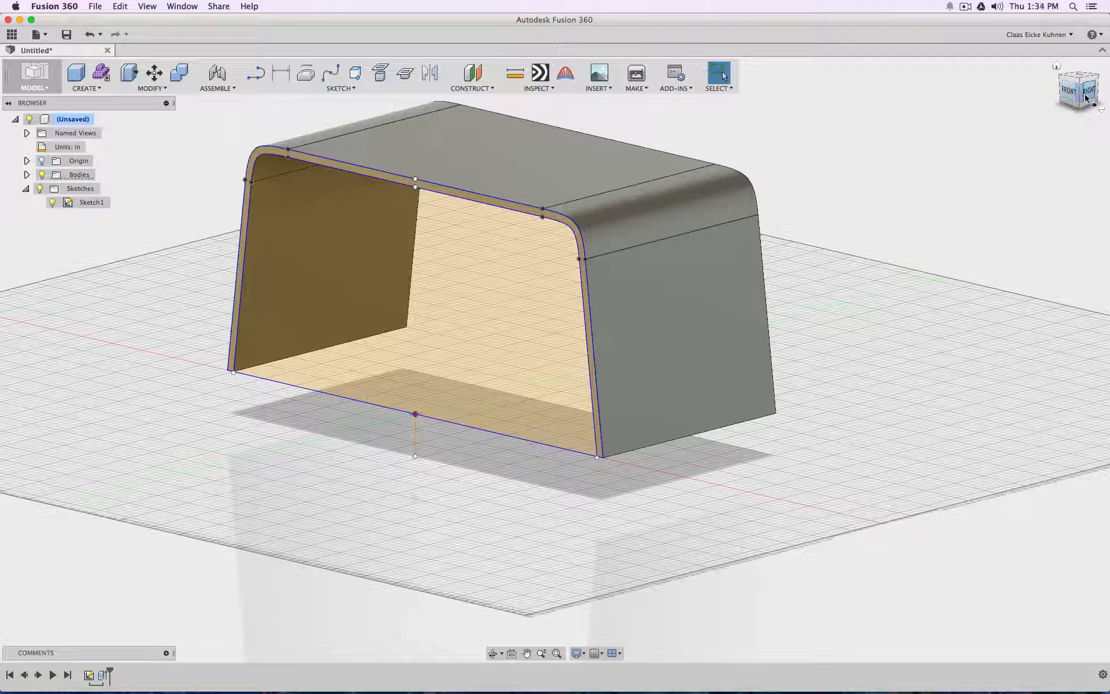
pyautogui.click(1086, 98)
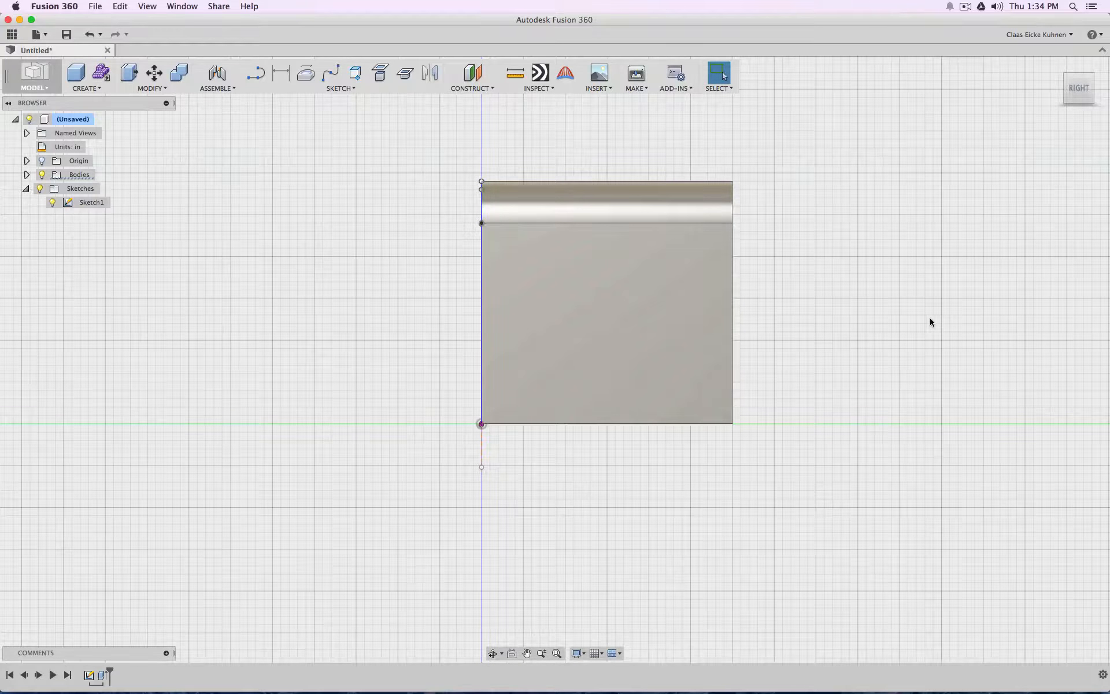
pyautogui.scroll(-3, 929, 319)
pyautogui.scroll(3, 985, 218)
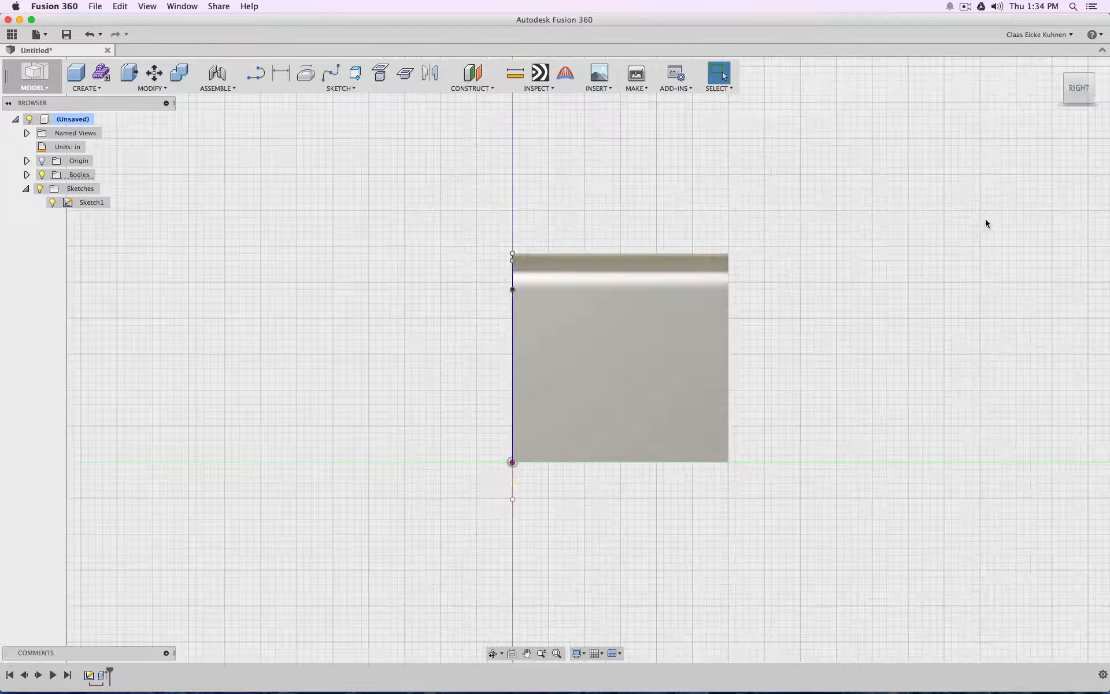
pyautogui.moveTo(929, 231); pyautogui.dragTo(826, 199, button='middle')
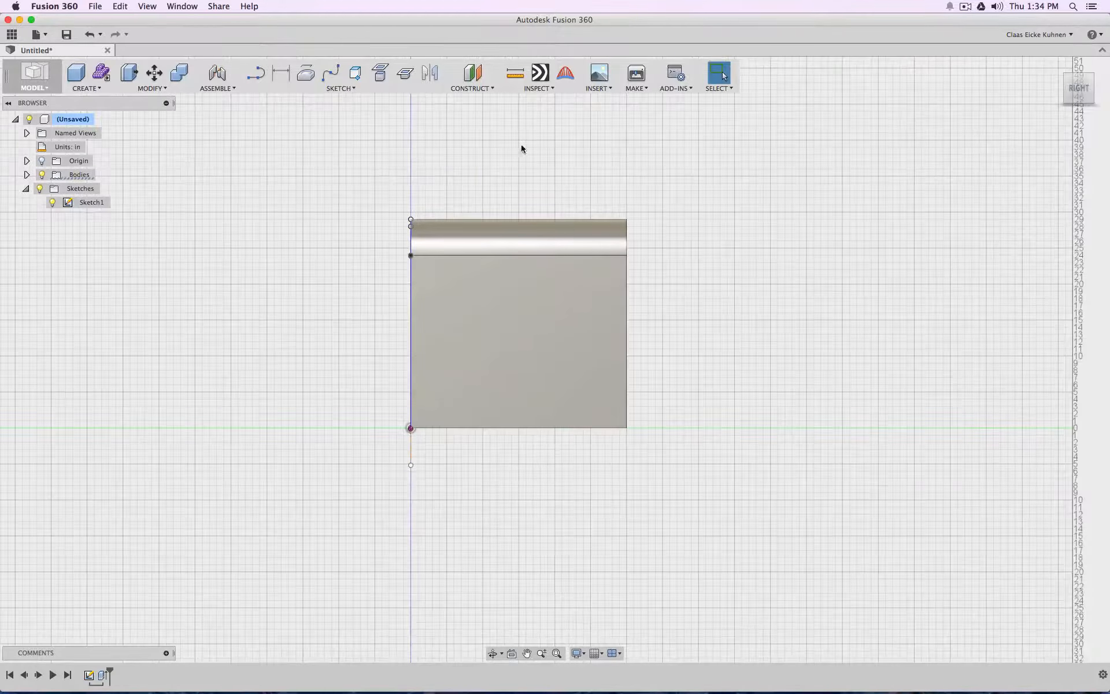
pyautogui.click(255, 74)
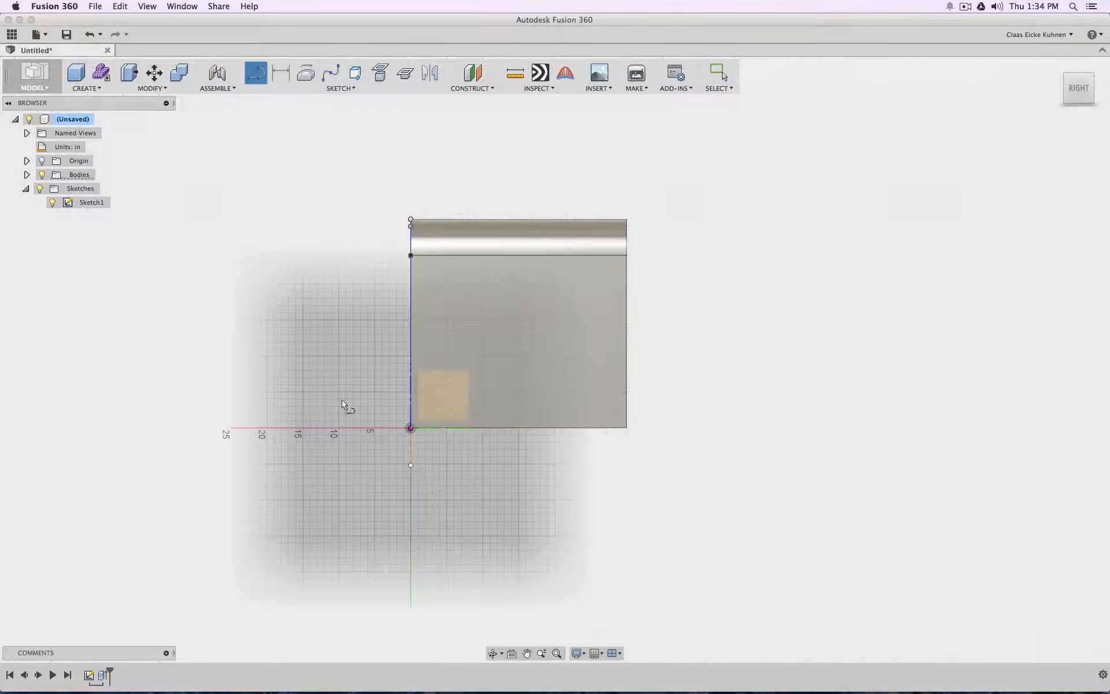
pyautogui.click(363, 397)
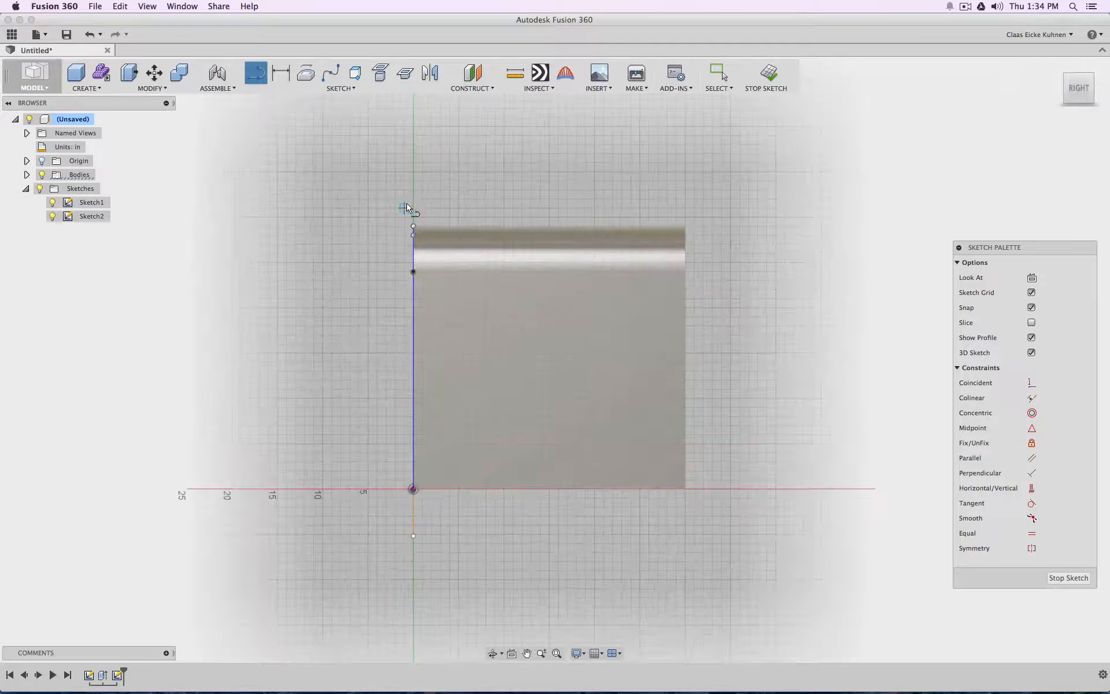
pyautogui.click(405, 208)
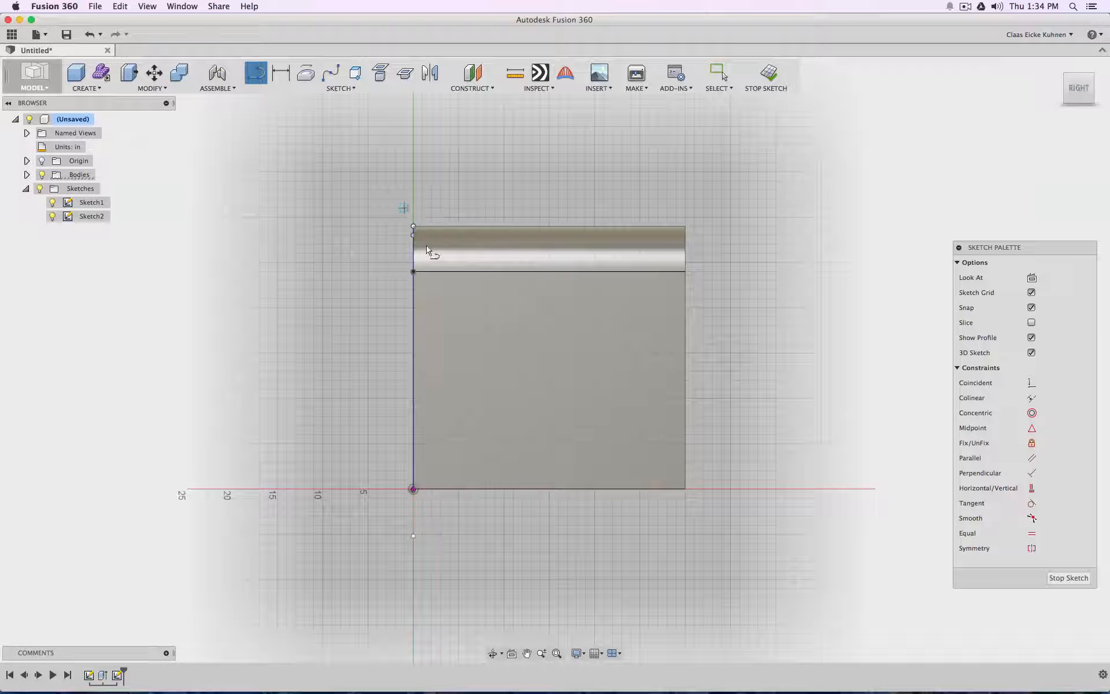
pyautogui.click(449, 497)
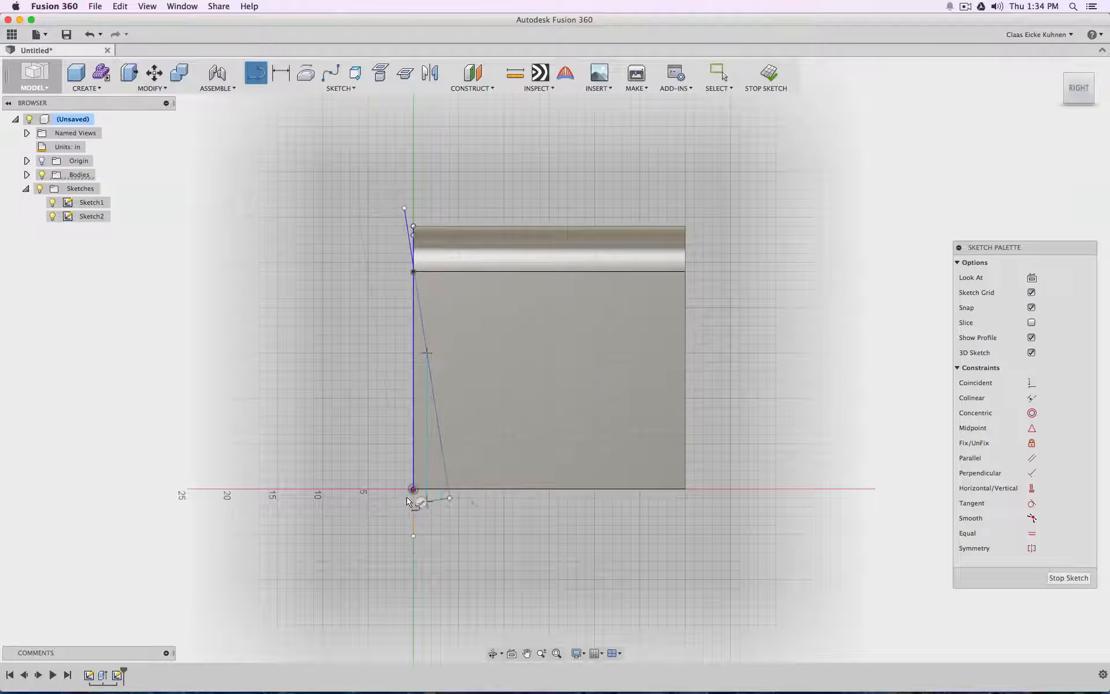
pyautogui.click(377, 209)
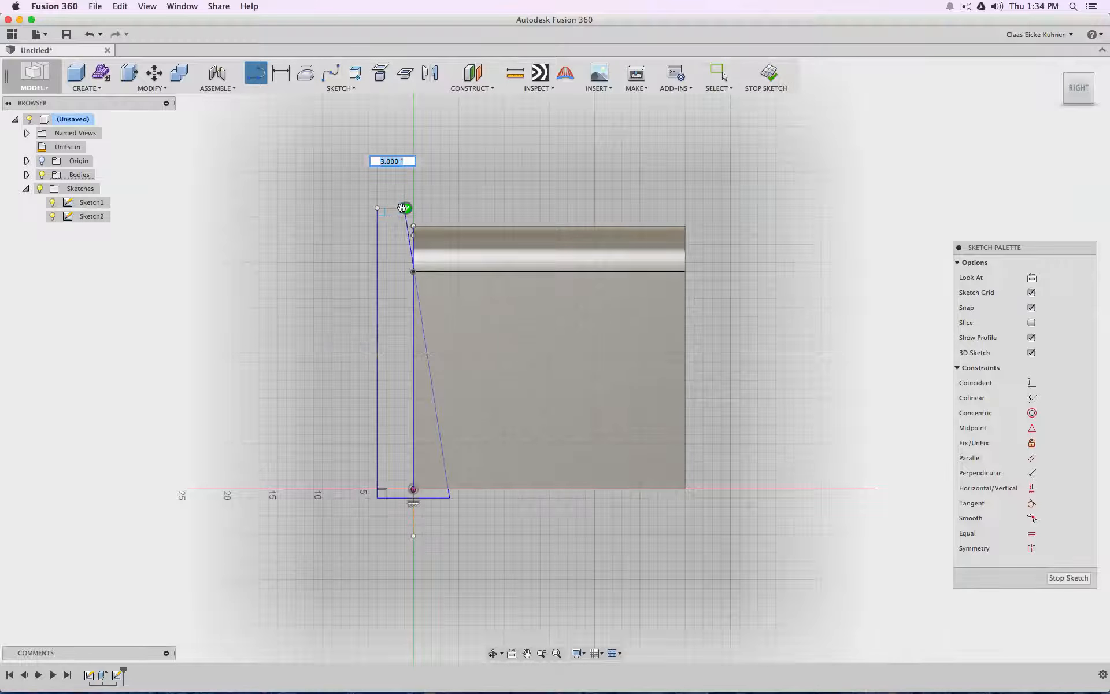
pyautogui.click(405, 208)
pyautogui.click(404, 209)
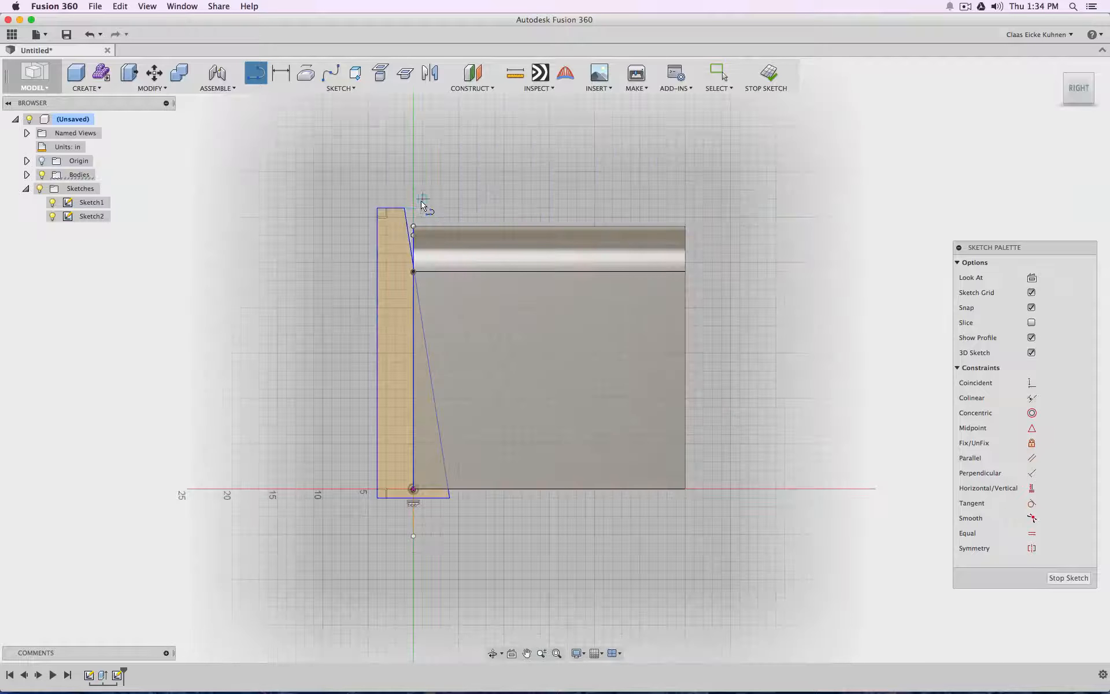
# Step: Move the wedge's upper inner corner horizontally past the shell's front edge to widen the top, and finish the sketch
pyautogui.press('Escape')
pyautogui.moveTo(405, 209); pyautogui.dragTo(422, 208)
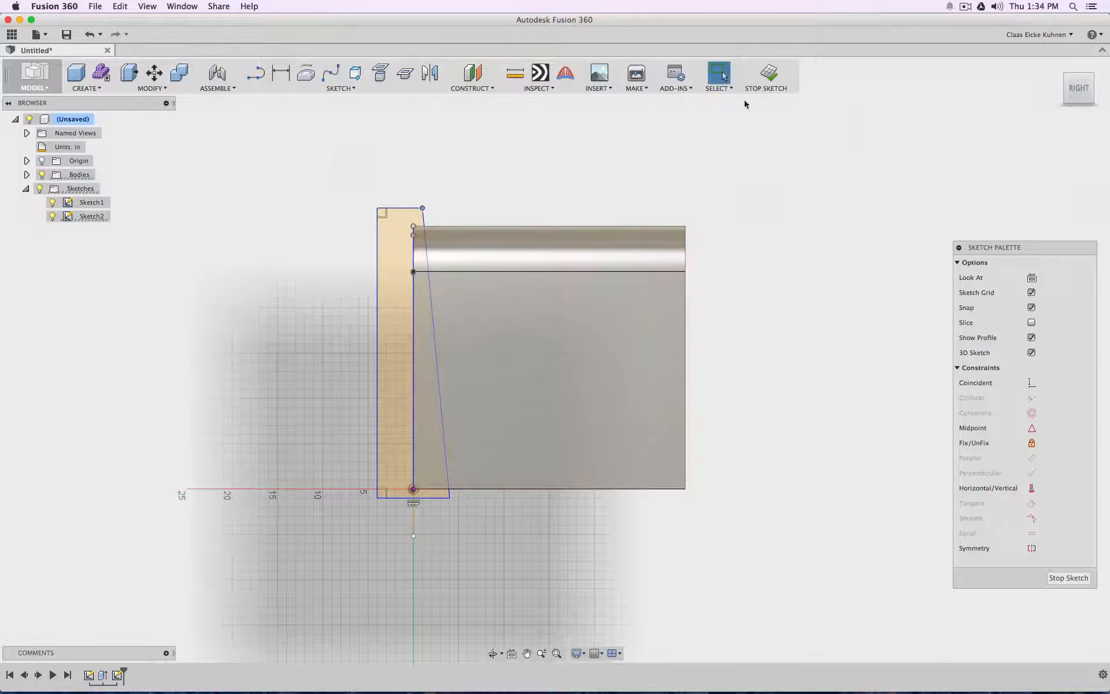
pyautogui.click(768, 73)
# Step: Extrude the wedge profile symmetrically by 34.924 inches as a cut through the front of the shell
pyautogui.moveTo(1083, 91); pyautogui.dragTo(1073, 97)
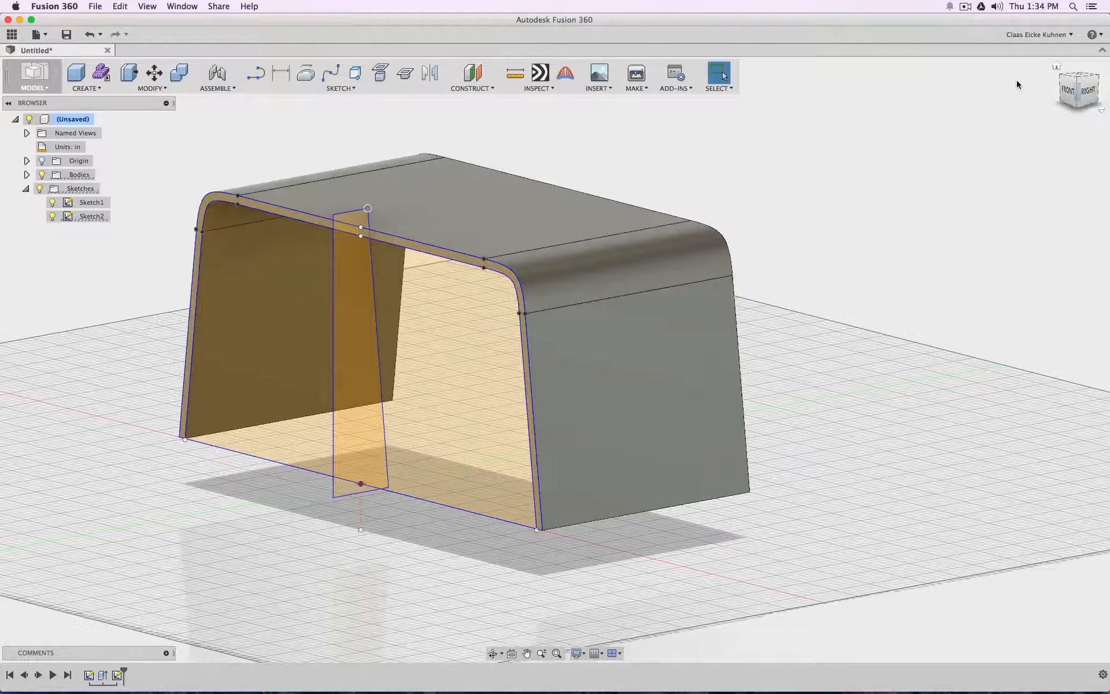
pyautogui.click(86, 88)
pyautogui.click(118, 174)
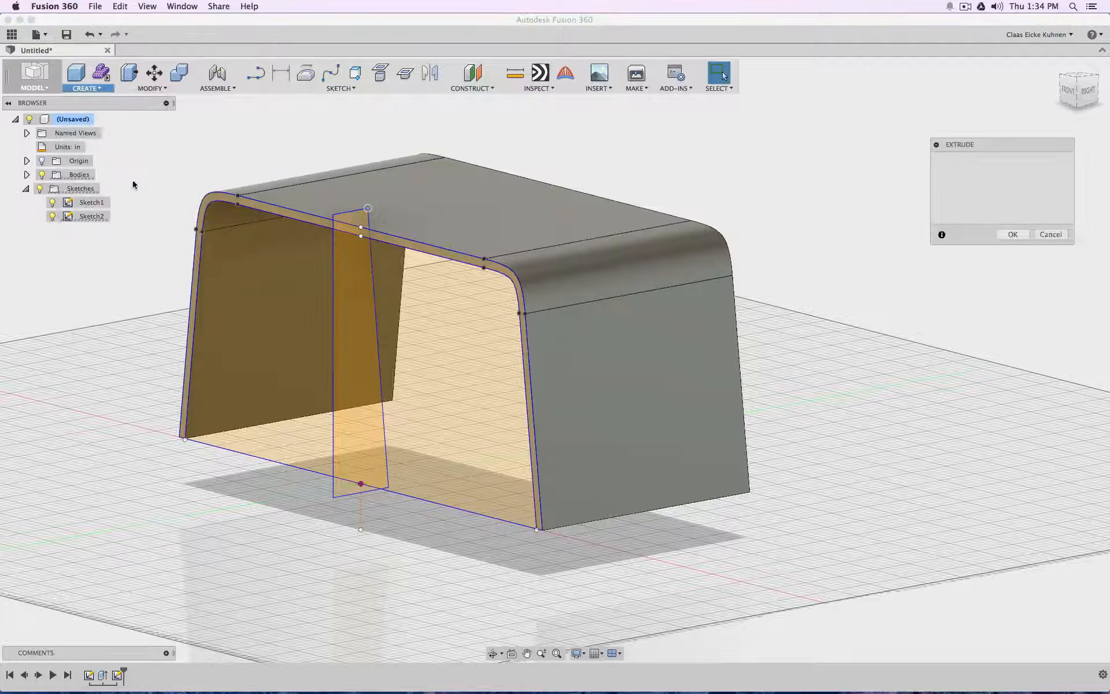
pyautogui.click(395, 339)
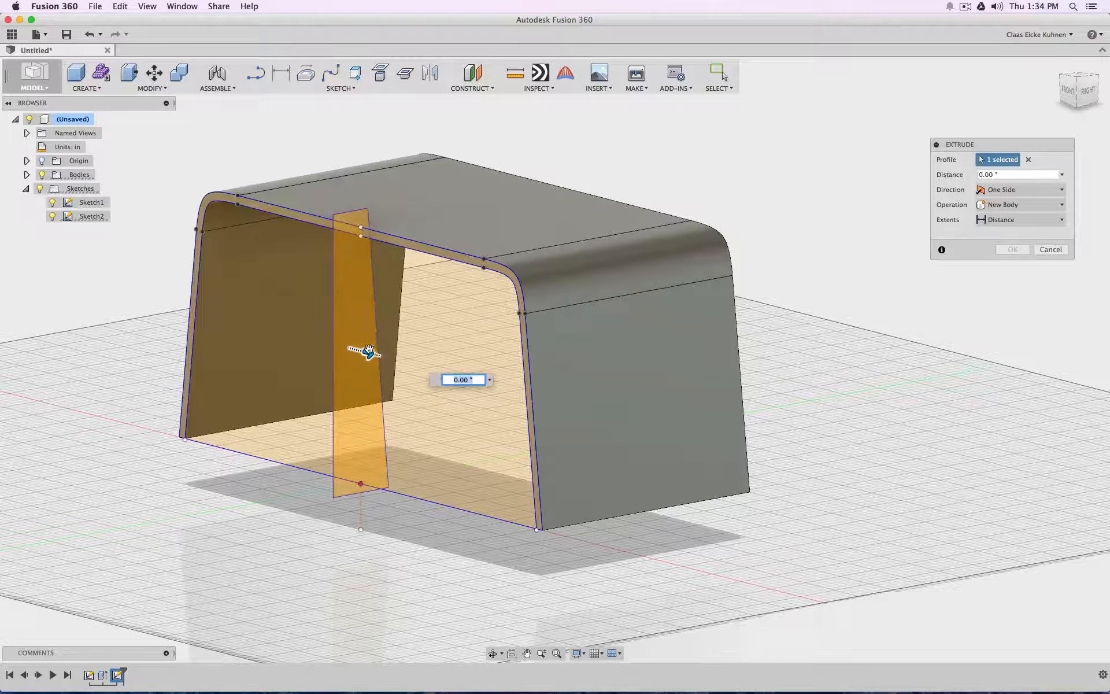
pyautogui.moveTo(368, 353); pyautogui.dragTo(507, 359)
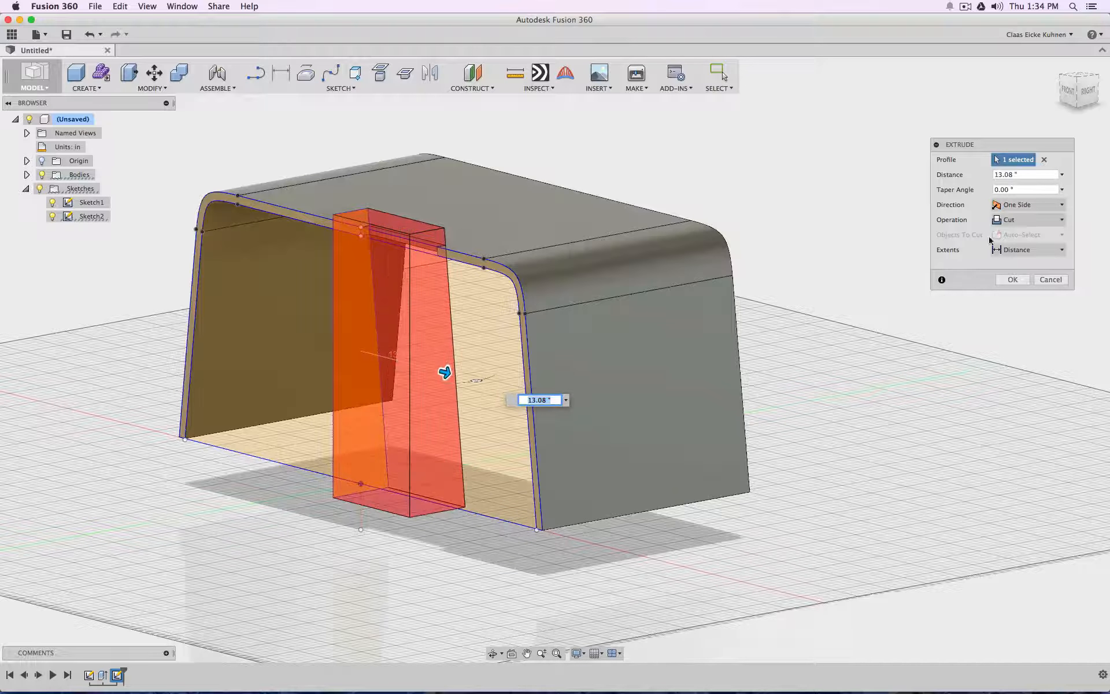
pyautogui.click(1028, 204)
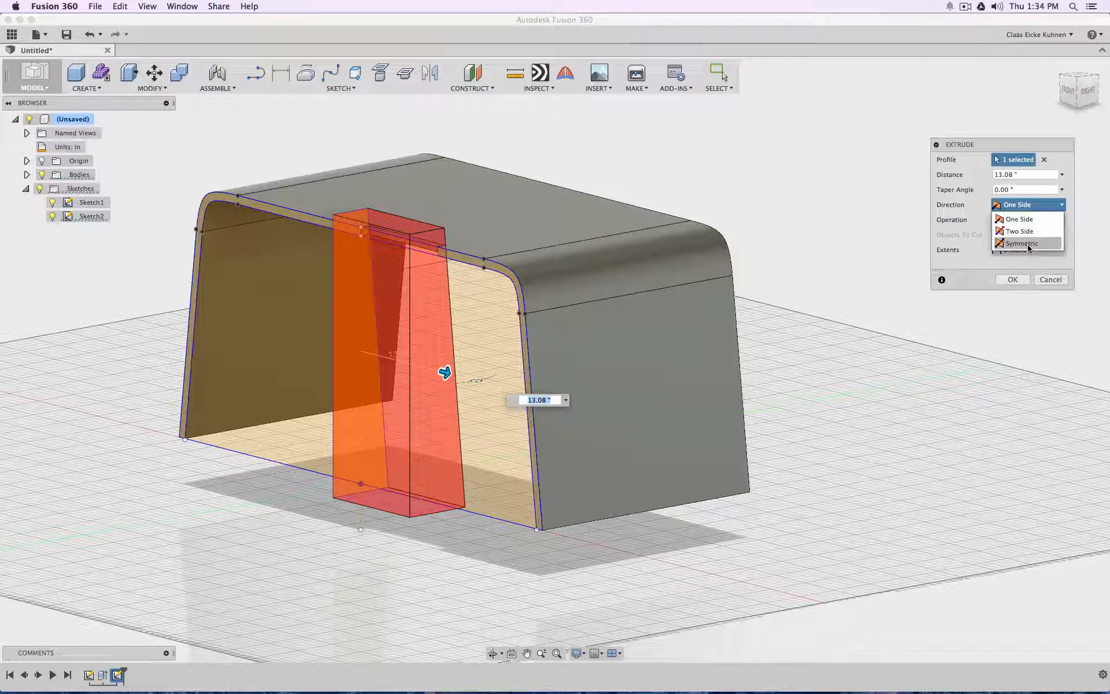
pyautogui.click(1027, 244)
pyautogui.click(1029, 219)
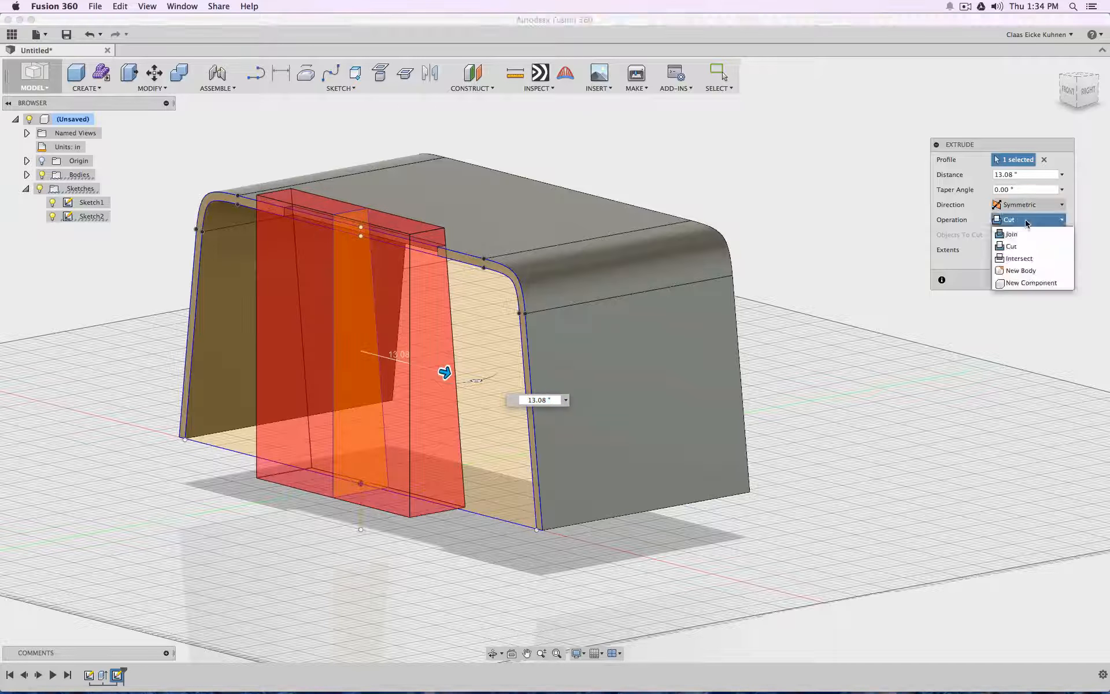
pyautogui.click(1024, 247)
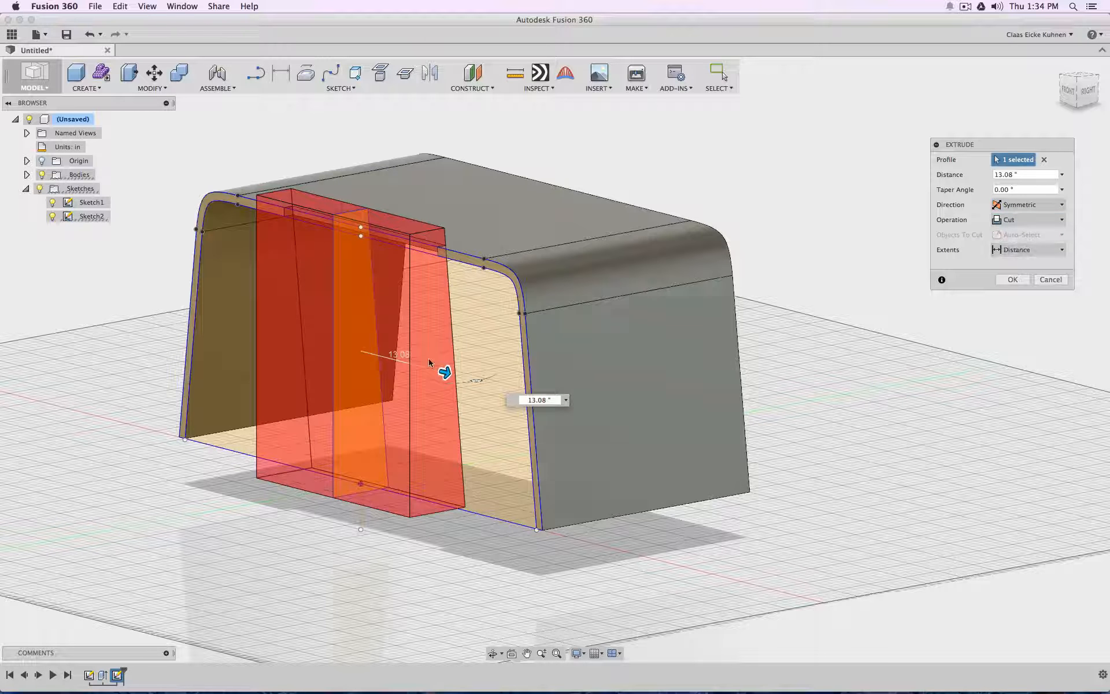
pyautogui.moveTo(445, 372); pyautogui.dragTo(572, 405)
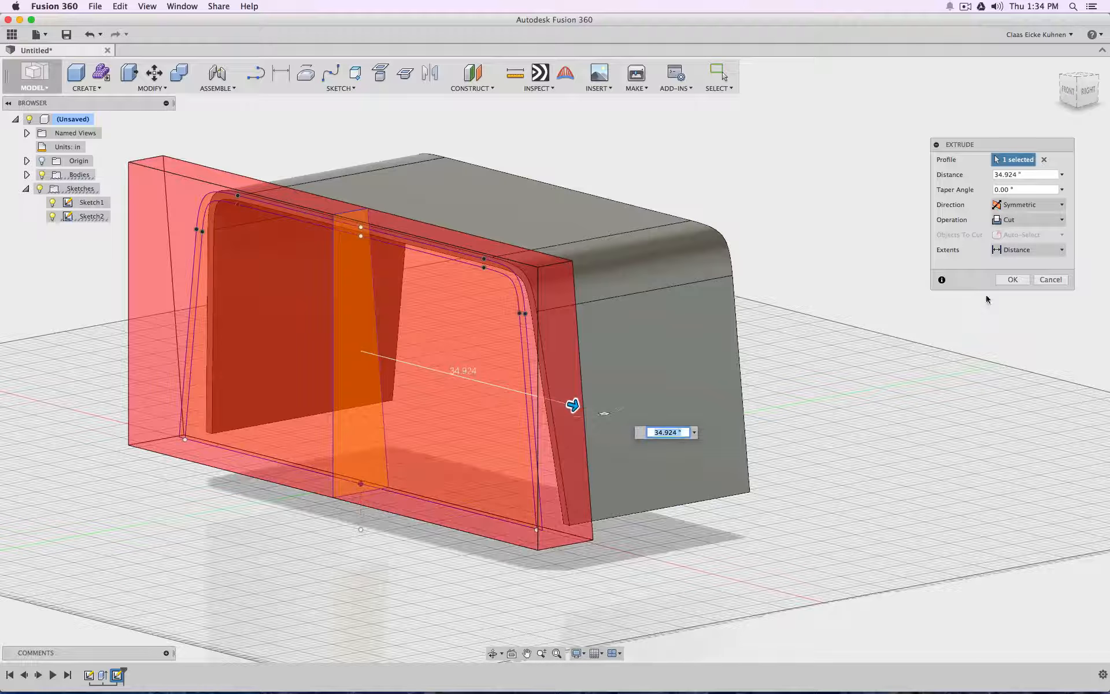
pyautogui.click(1020, 281)
# Step: Hide all sketches and examine the slanted front cut from the left, front and right sides
pyautogui.click(1088, 91)
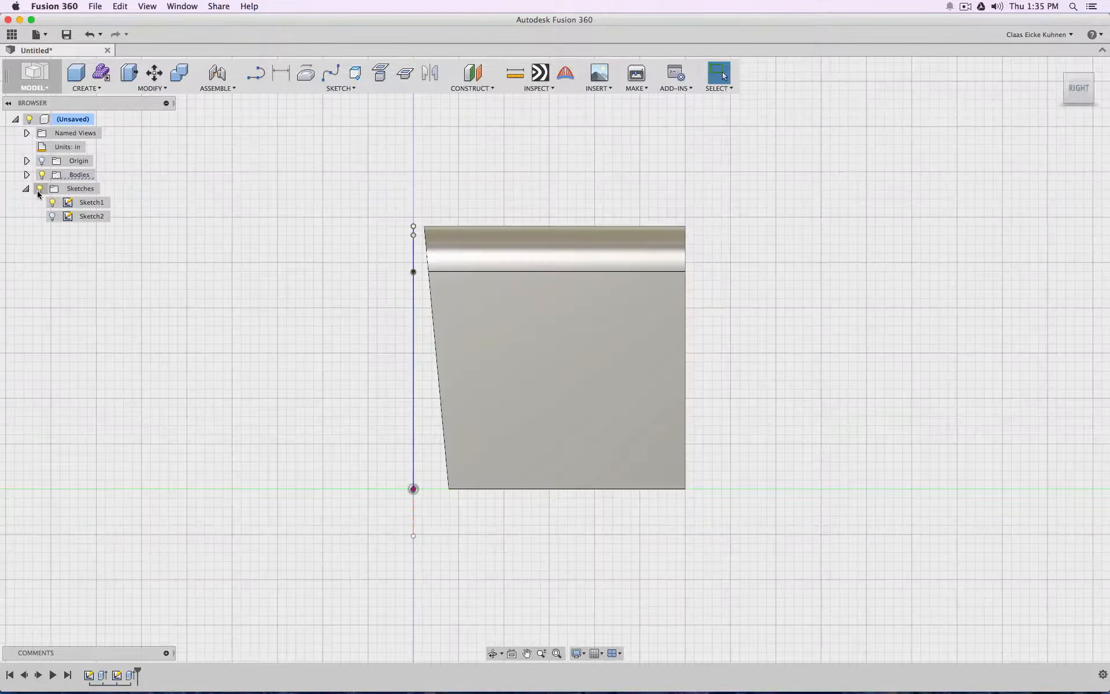
pyautogui.click(39, 188)
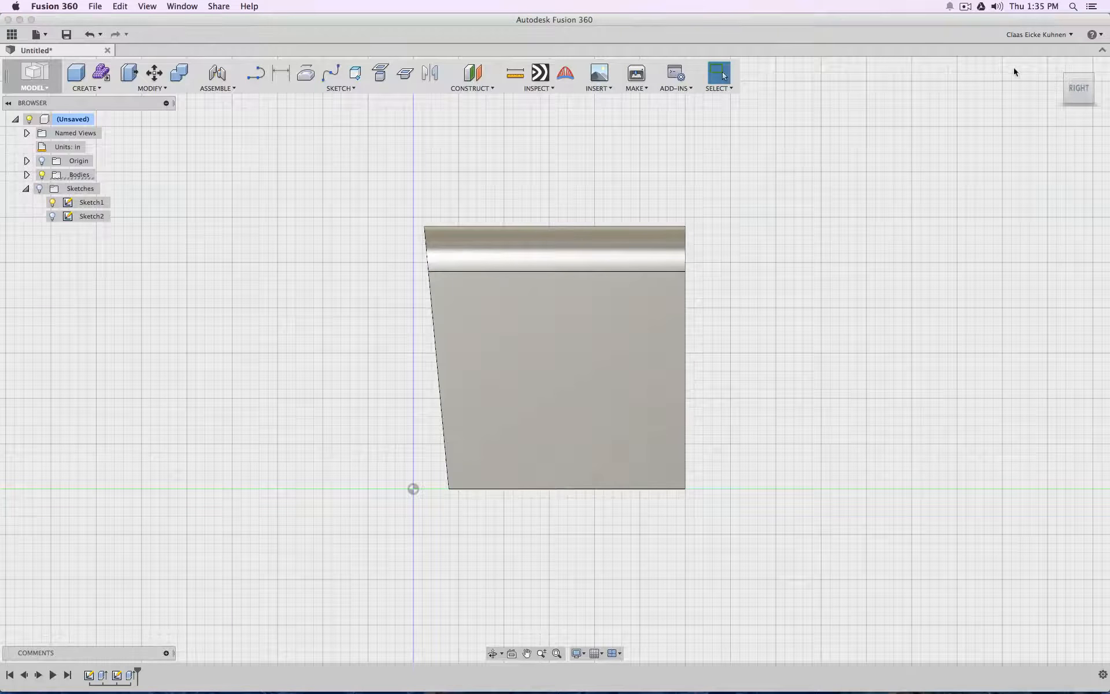
pyautogui.moveTo(1079, 95)
pyautogui.mouseDown()
pyautogui.moveTo(1103, 111)
pyautogui.moveTo(1086, 110)
pyautogui.moveTo(1109, 96)
pyautogui.moveTo(1090, 97)
pyautogui.mouseUp()
pyautogui.click(1076, 89)
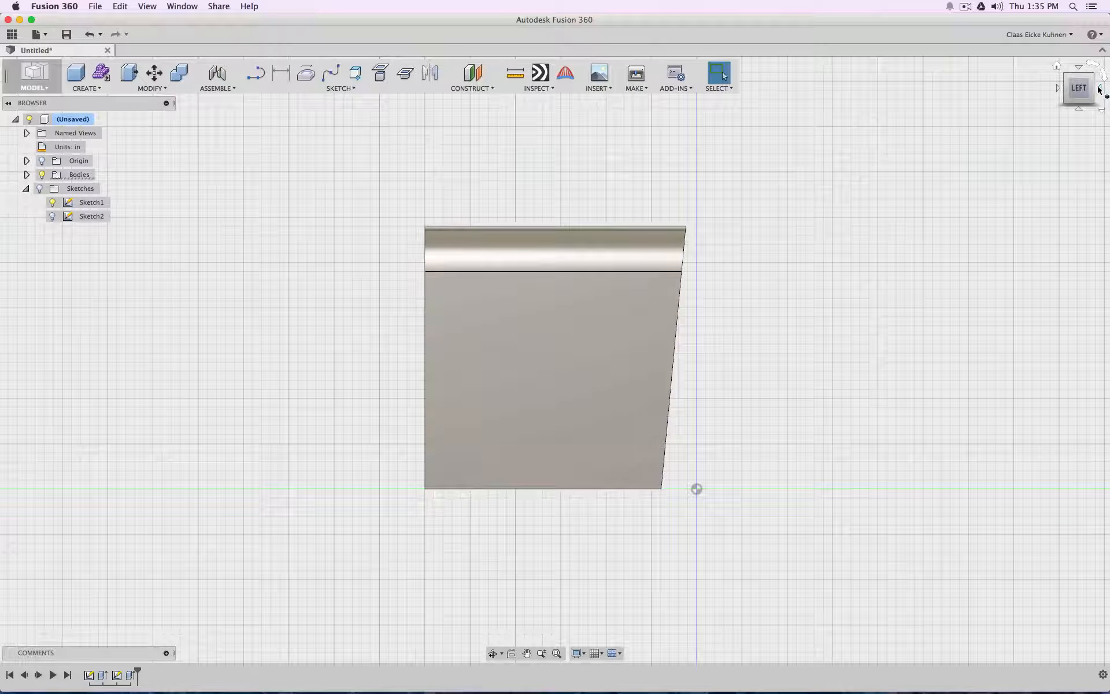
pyautogui.click(1100, 90)
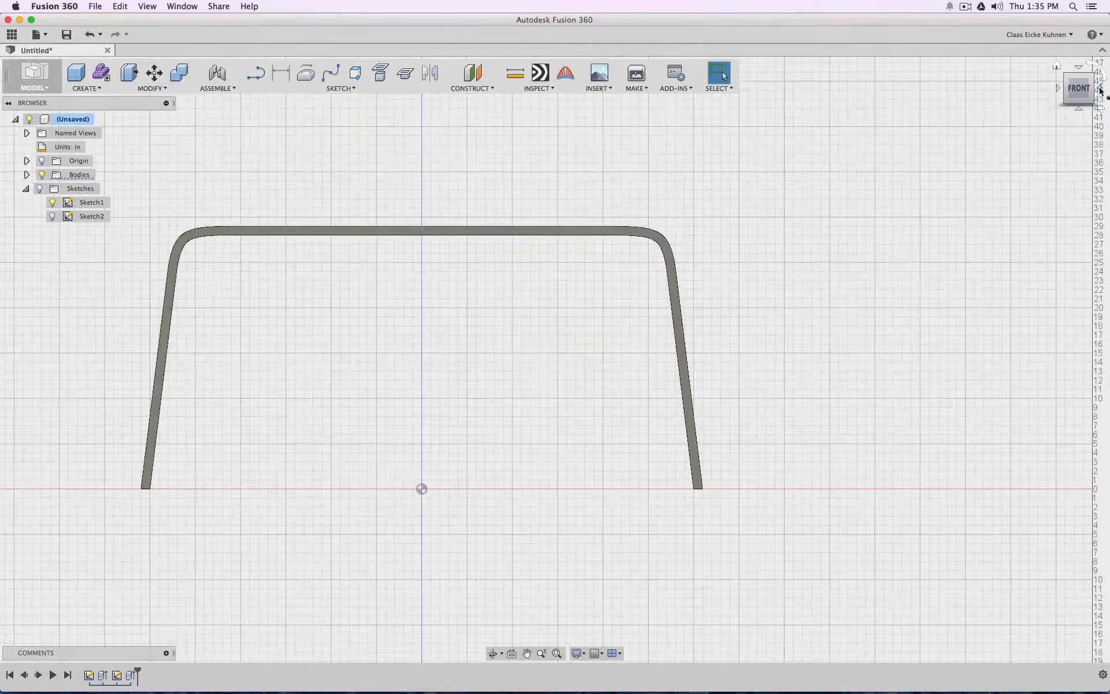
pyautogui.click(1100, 91)
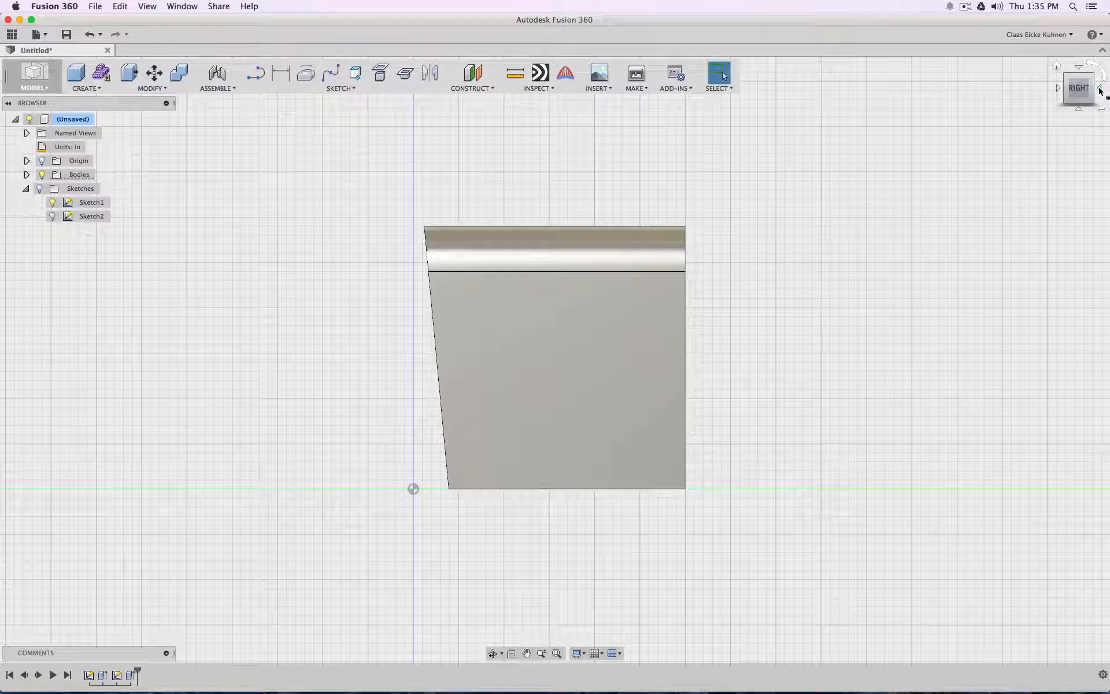
pyautogui.moveTo(1071, 89); pyautogui.dragTo(1072, 89)
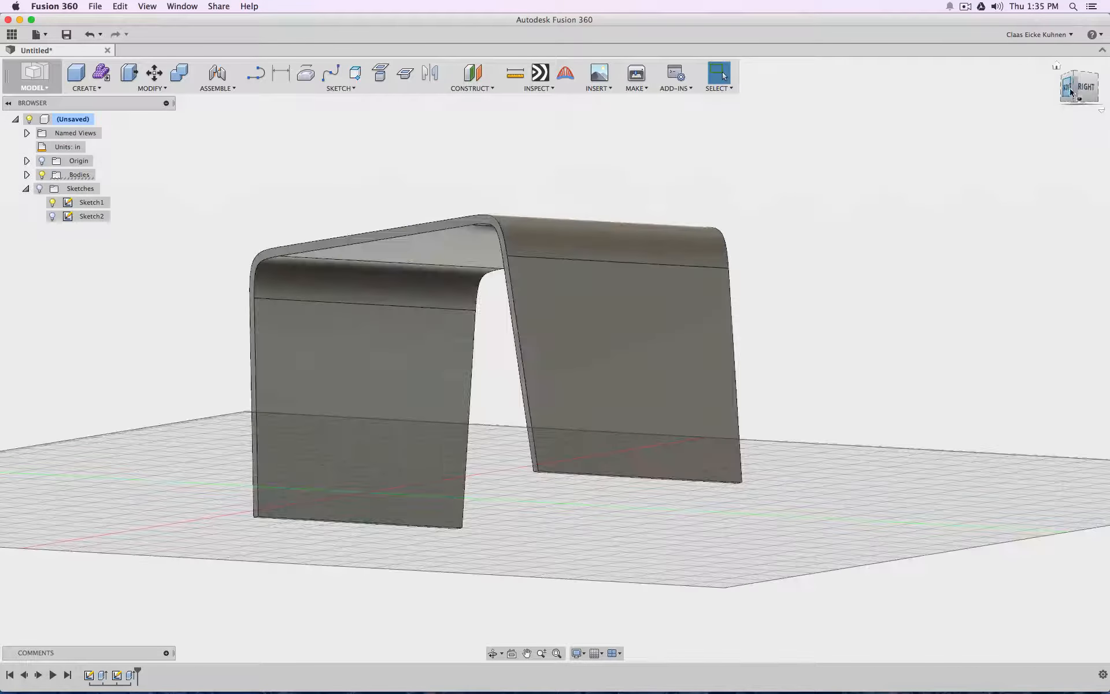
# Step: Rename the wedge sketch as Cut and the arch profile sketch as Table
pyautogui.click(98, 219)
pyautogui.click(90, 219)
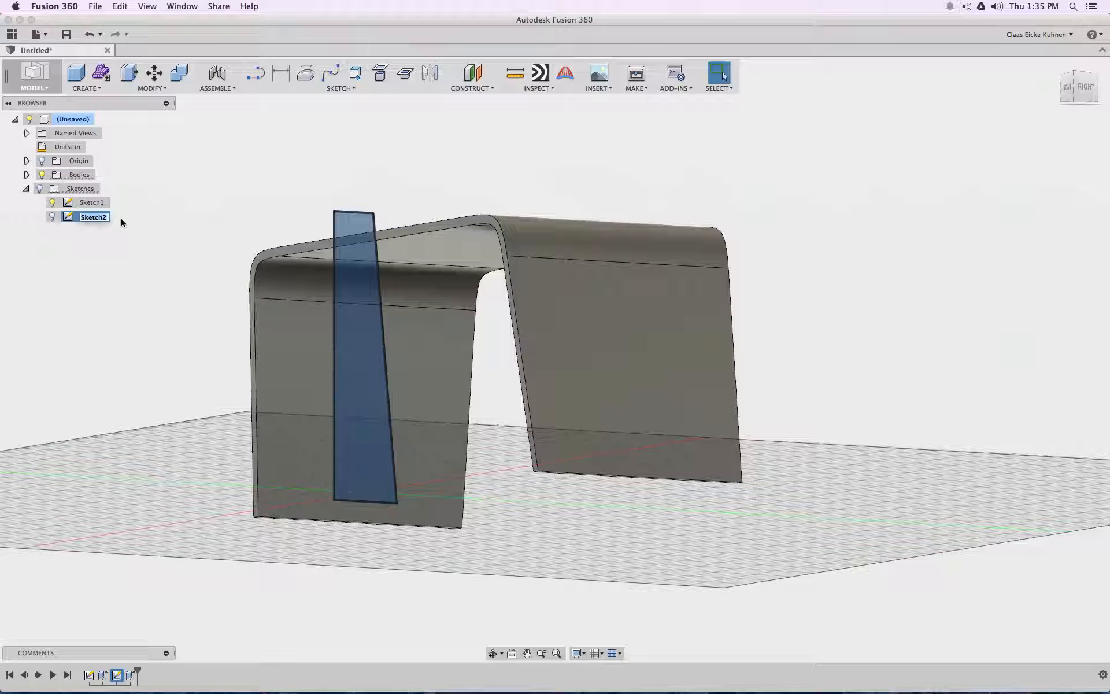
pyautogui.write('Cut')
pyautogui.click(95, 202)
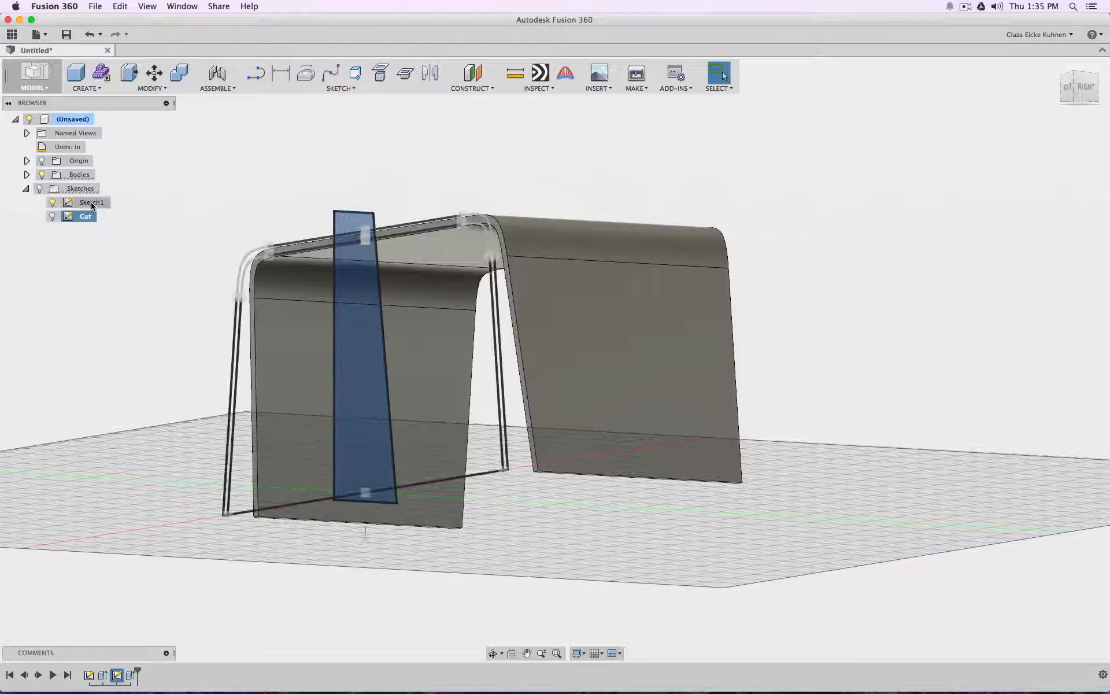
pyautogui.write('Table')
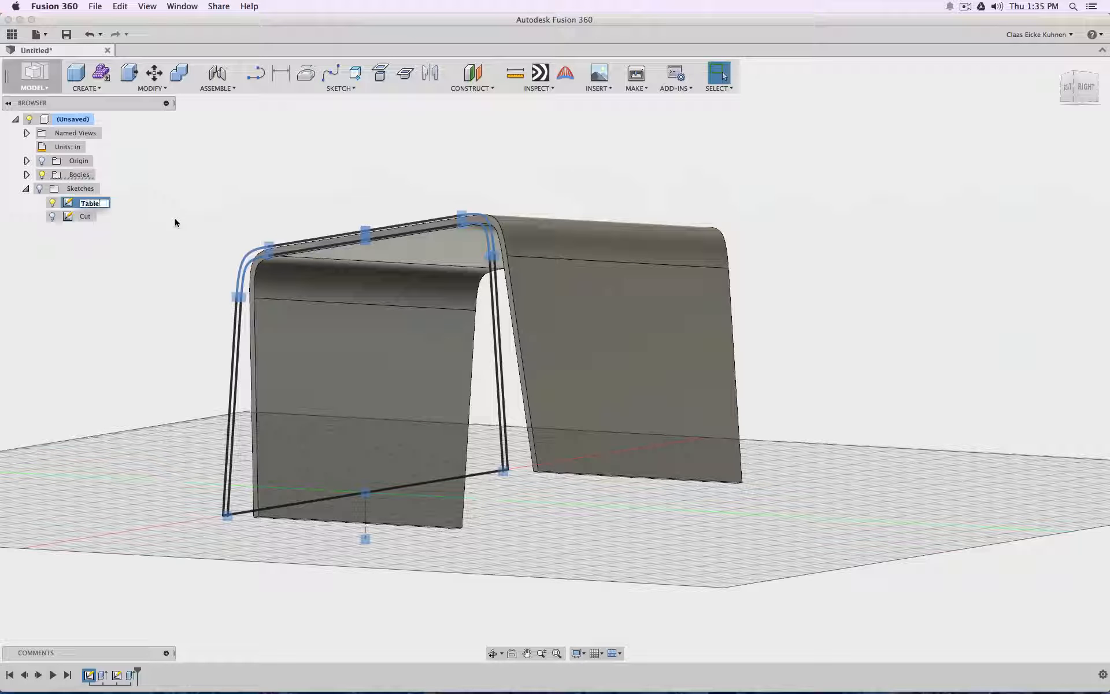
pyautogui.press('Return')
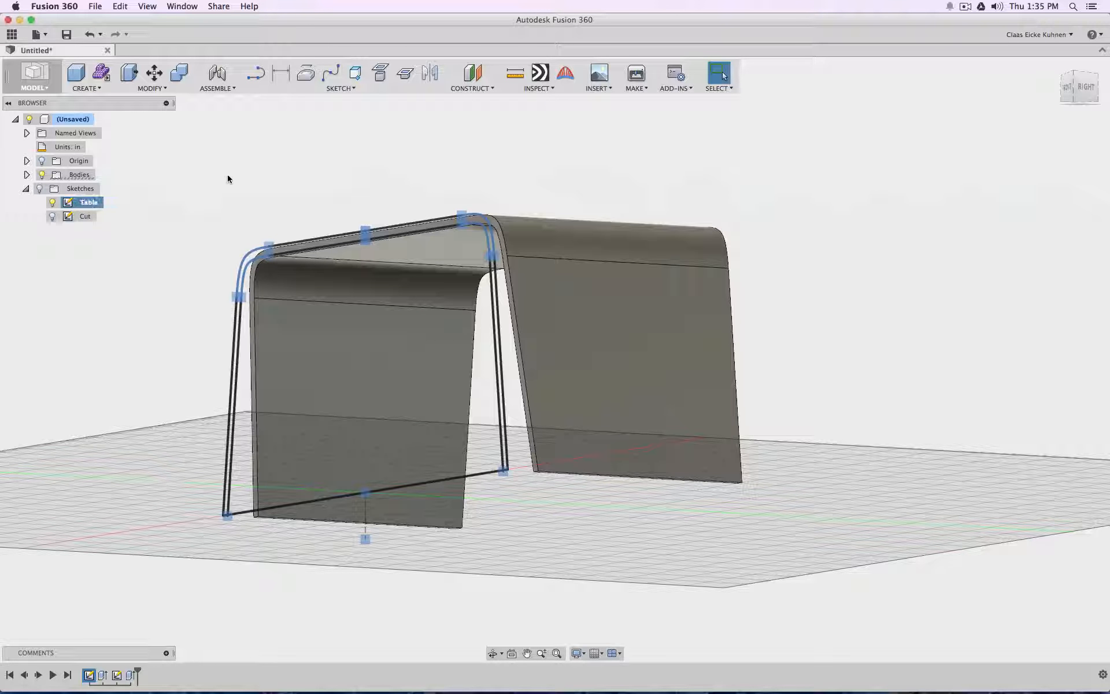
pyautogui.click(526, 168)
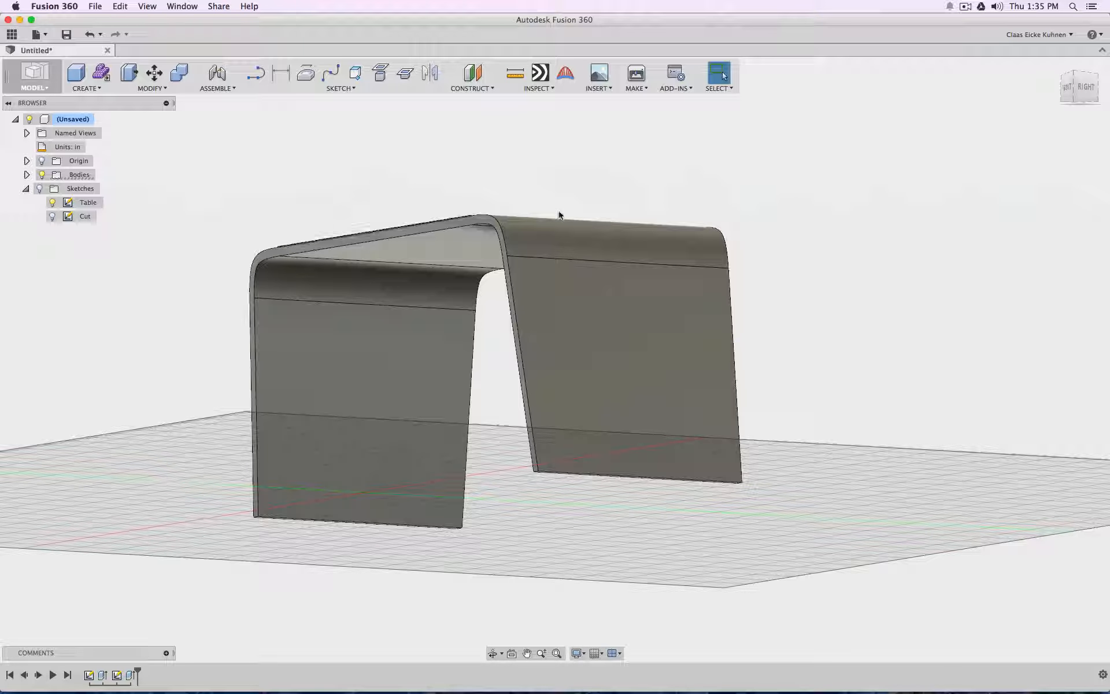
# Step: Roll the timeline back to just before the Cut sketch and turn on the visibility of the sketches
pyautogui.click(1086, 88)
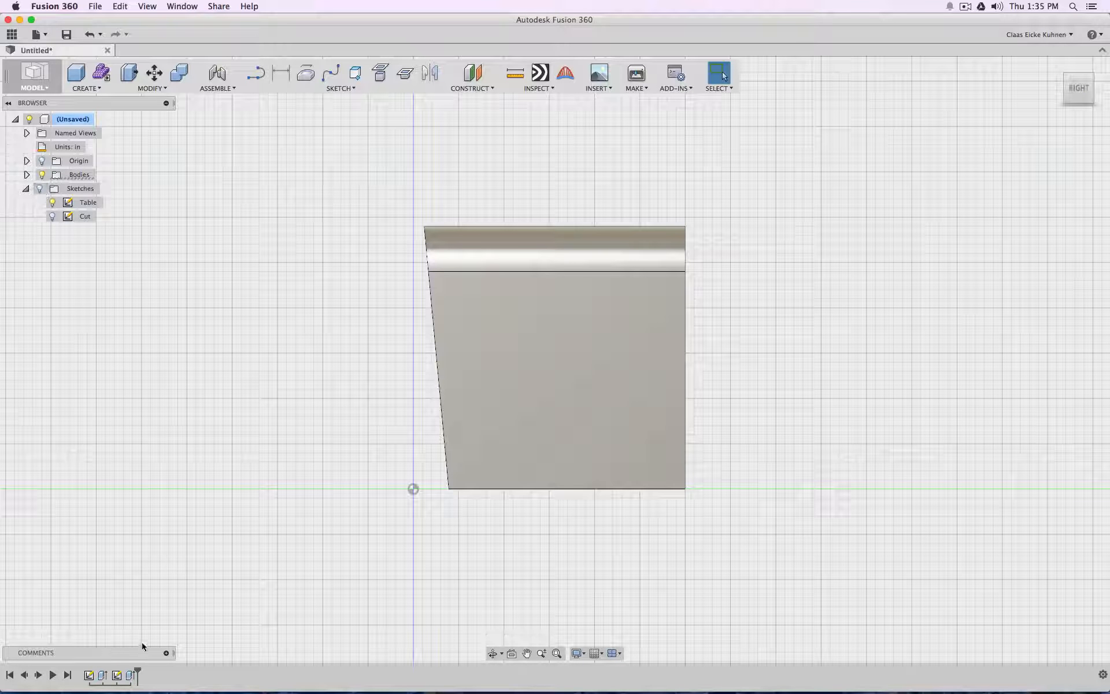
pyautogui.moveTo(137, 670); pyautogui.dragTo(110, 671)
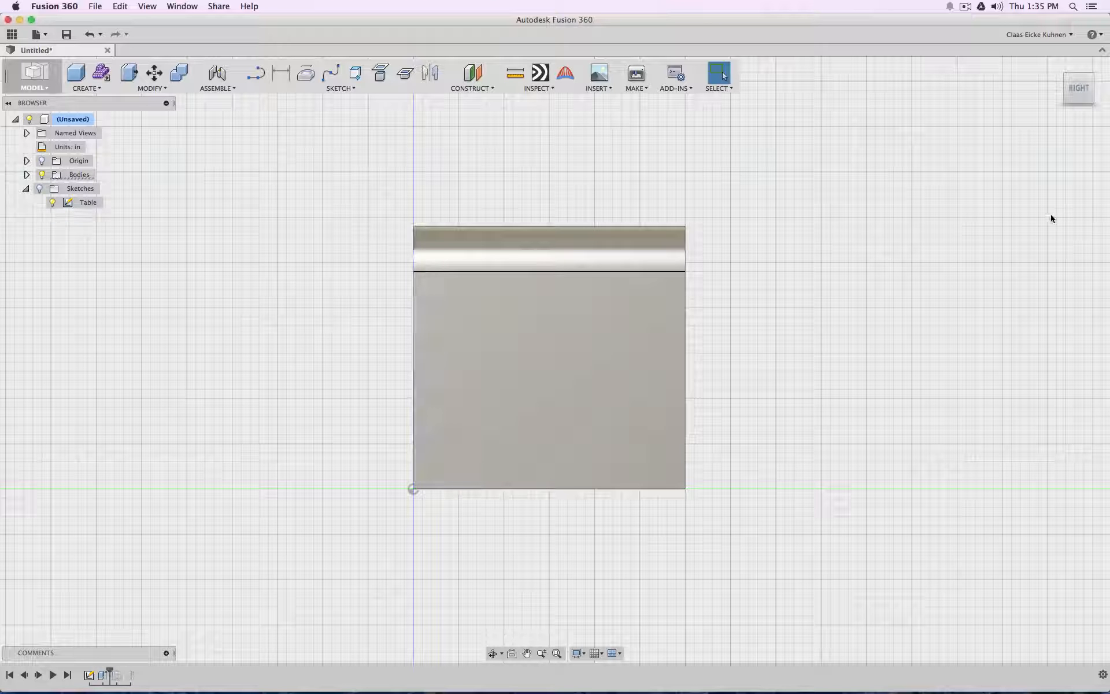
pyautogui.moveTo(1075, 91); pyautogui.dragTo(1092, 94)
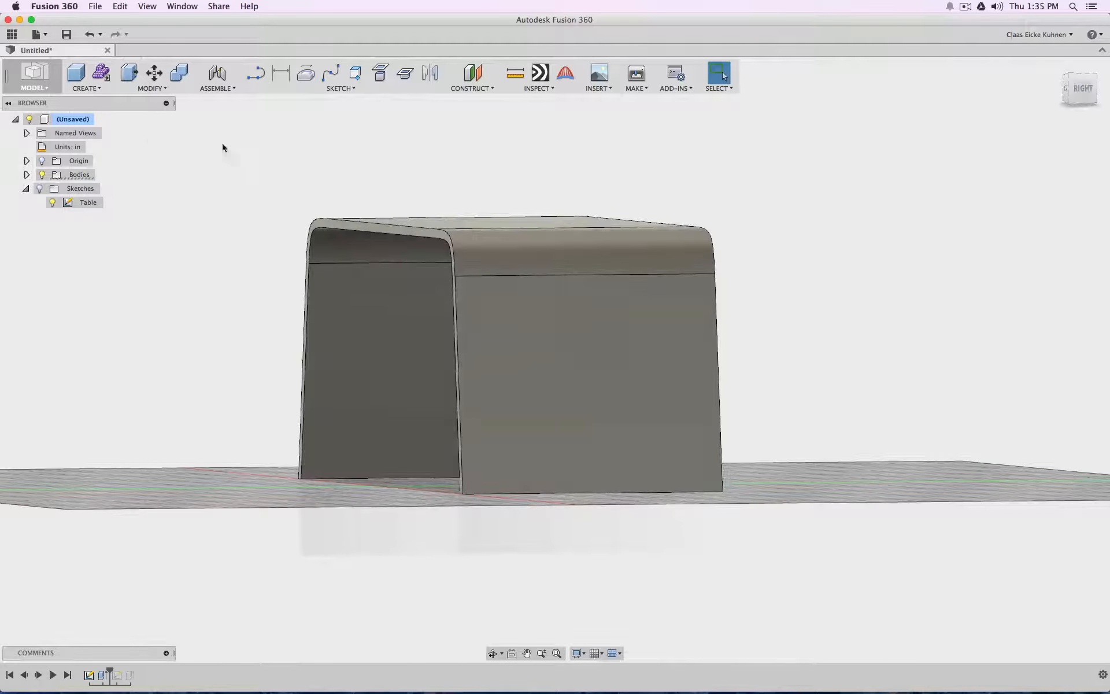
pyautogui.click(39, 189)
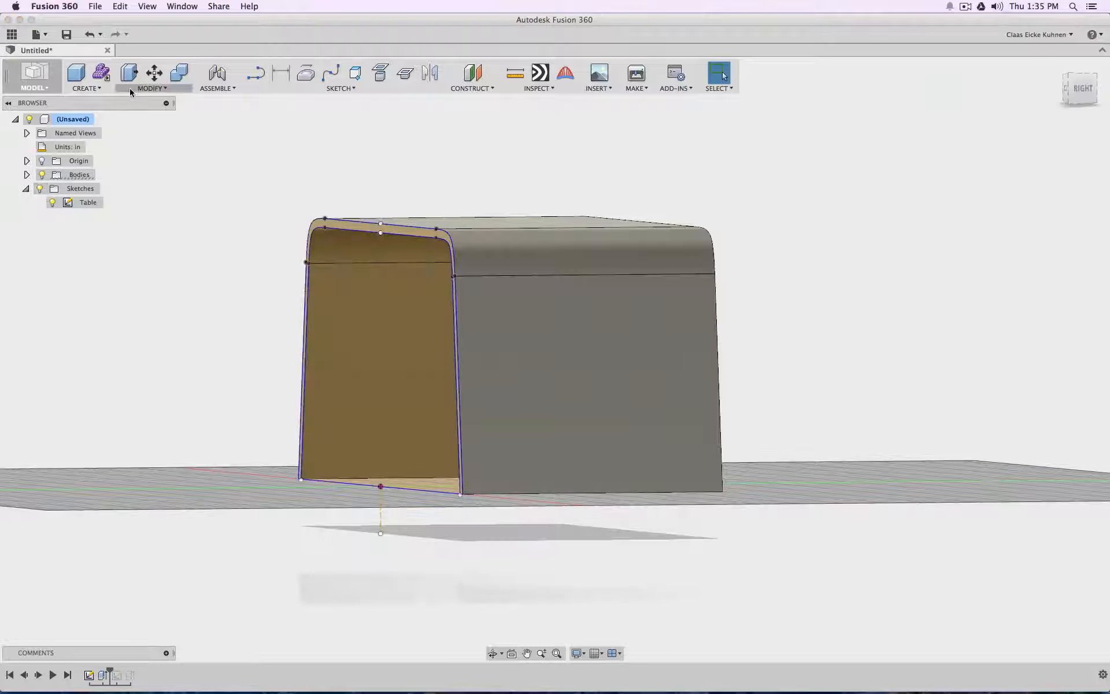
pyautogui.click(99, 90)
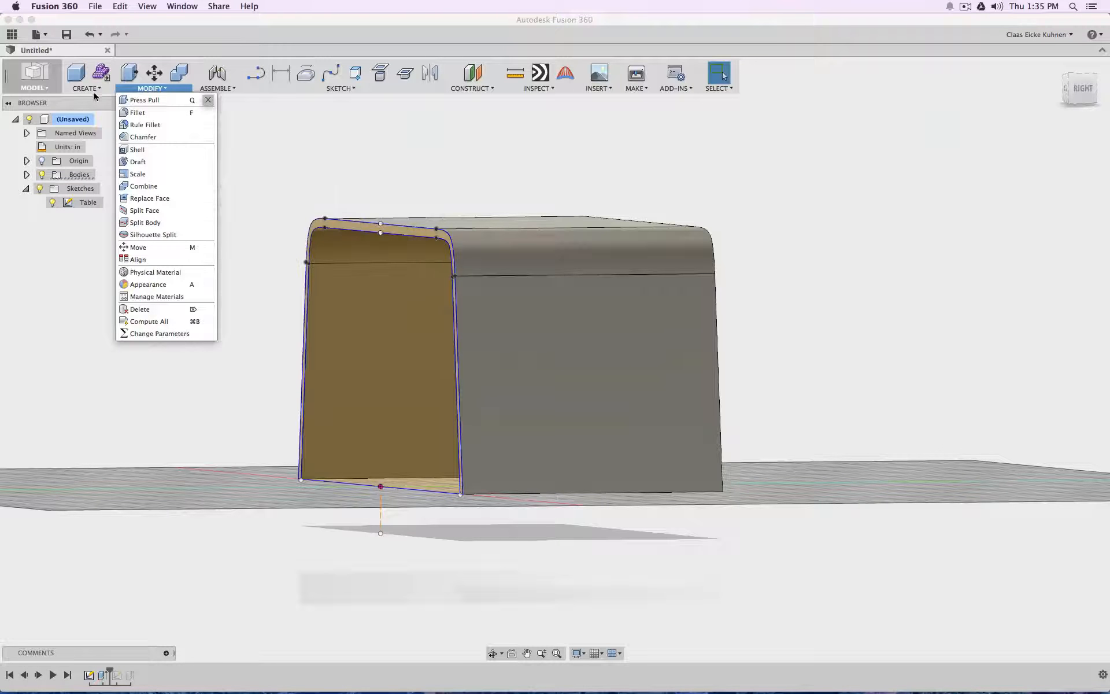
# Step: Extrude the area enclosed by the arch profile into the shell as a new body
pyautogui.click(98, 175)
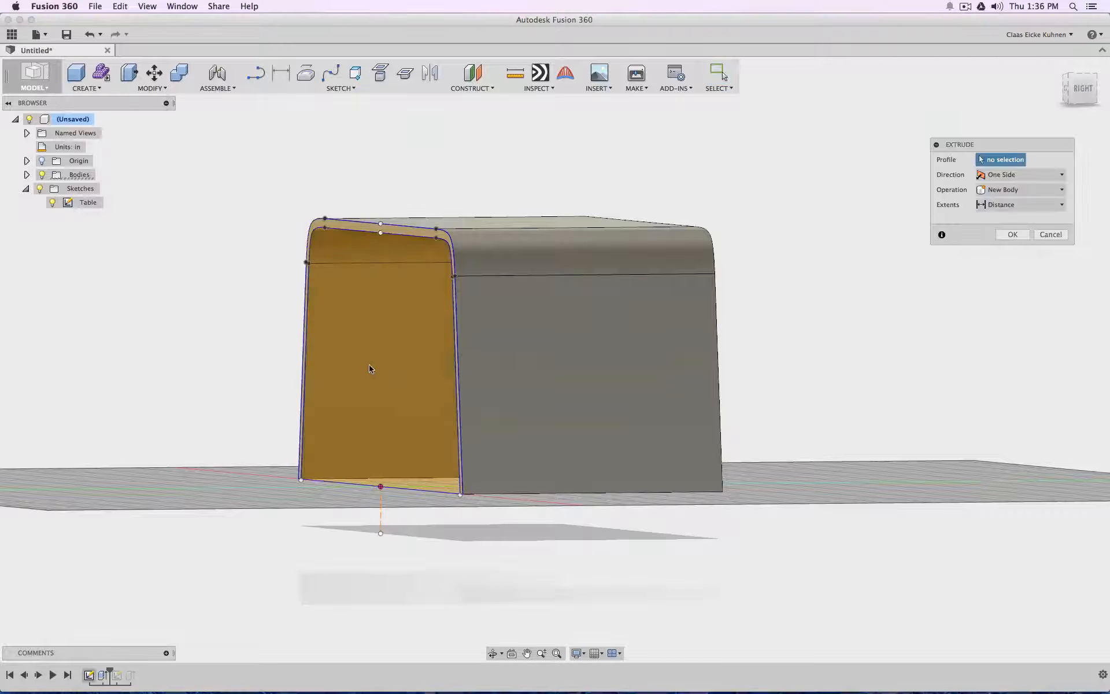
pyautogui.click(373, 361)
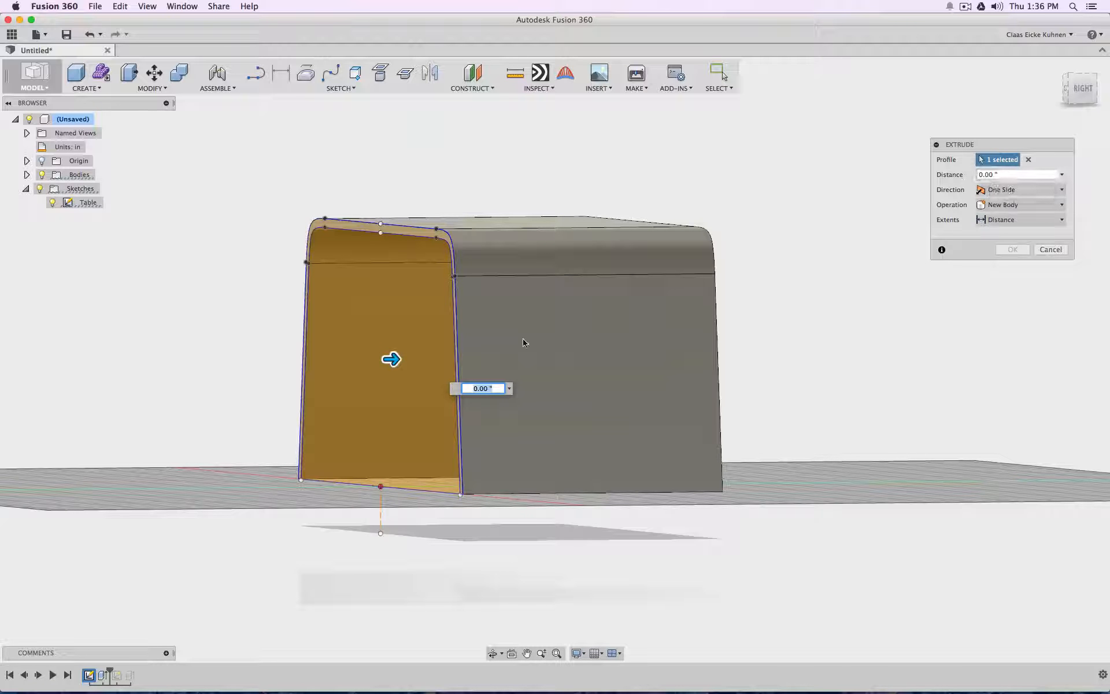
pyautogui.moveTo(391, 359); pyautogui.dragTo(450, 359)
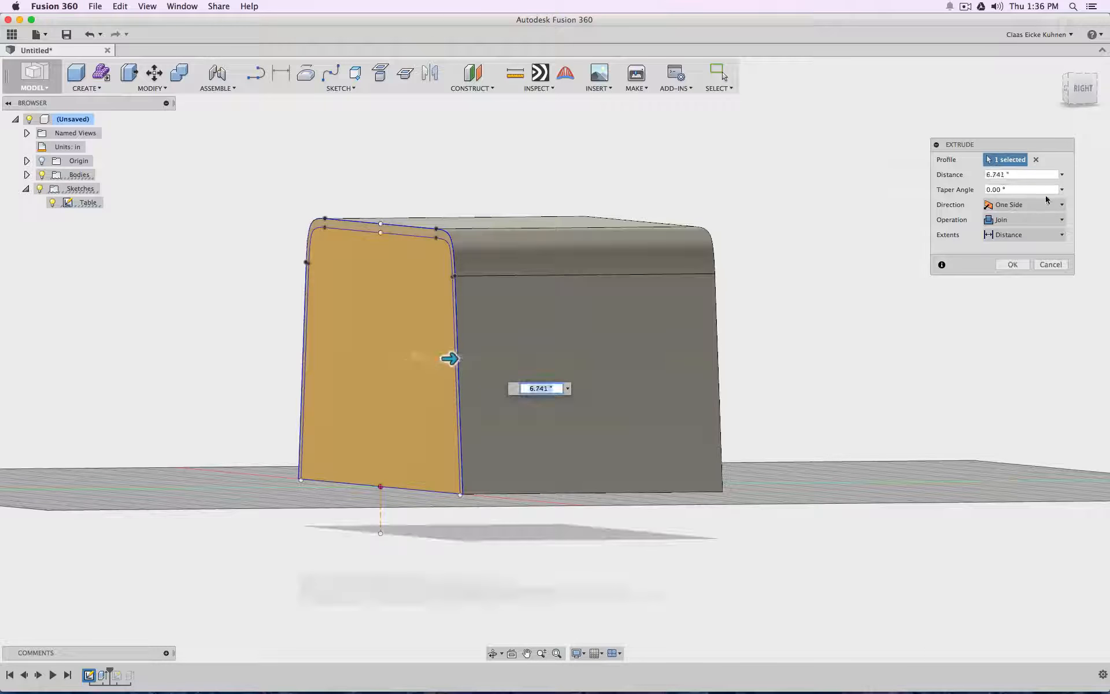
pyautogui.moveTo(1079, 88); pyautogui.dragTo(1087, 97)
pyautogui.click(1024, 219)
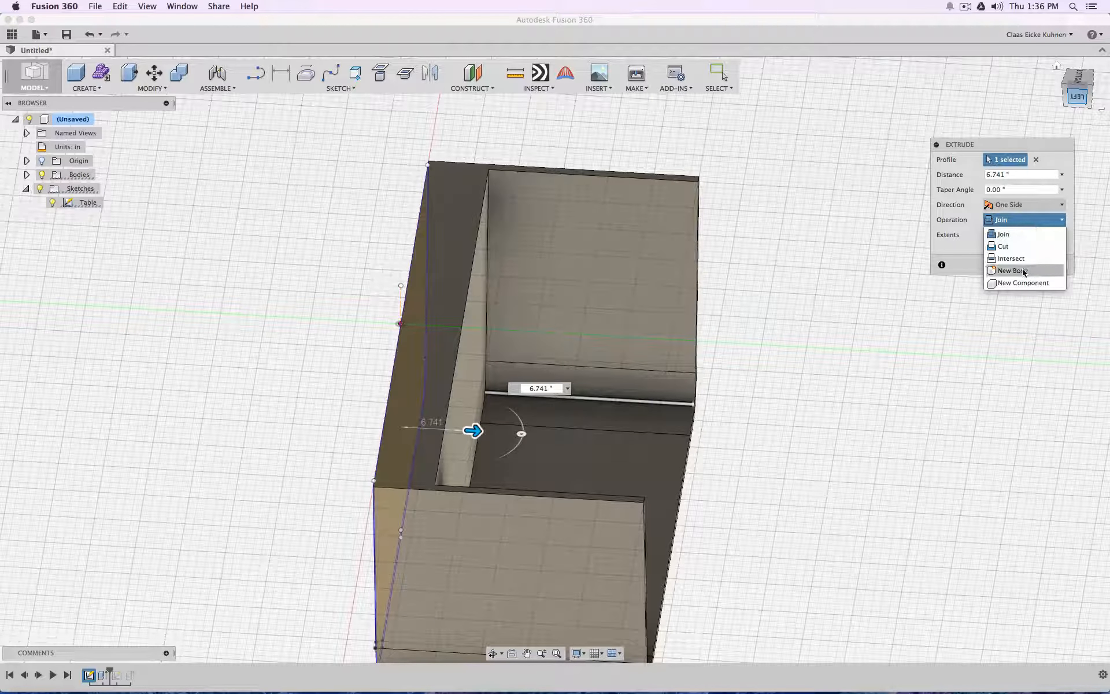
pyautogui.click(1012, 271)
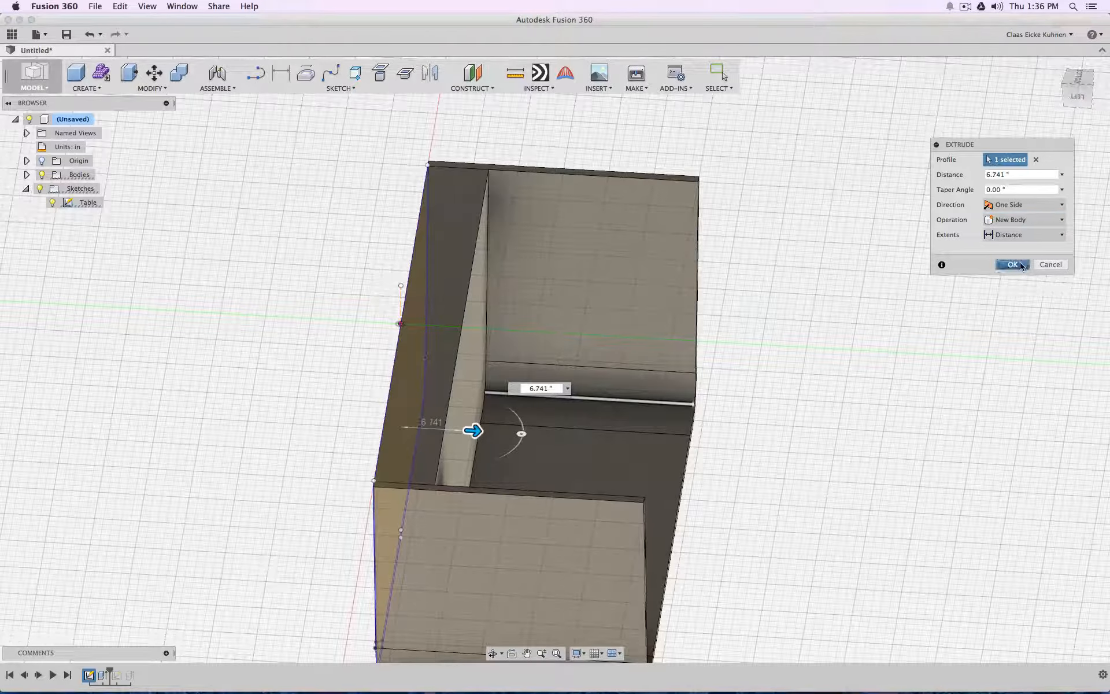
pyautogui.click(1020, 265)
pyautogui.moveTo(475, 431); pyautogui.dragTo(500, 433)
pyautogui.click(1011, 266)
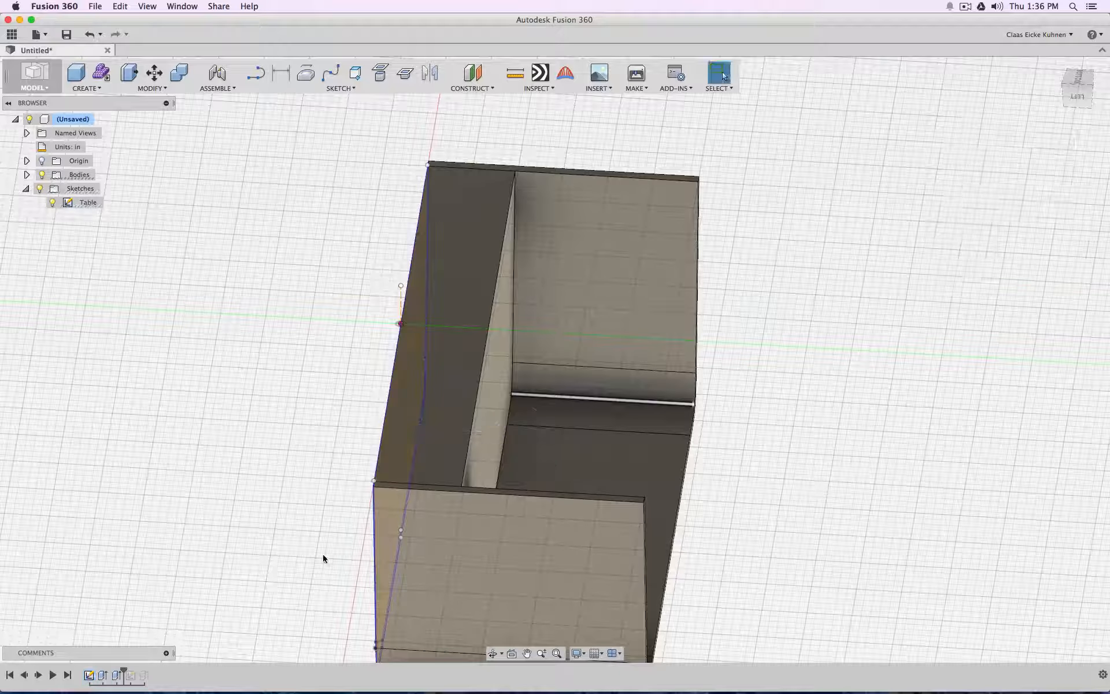
# Step: Roll the timeline forward to its end and examine the inner body against the slanted front from the side and below
pyautogui.moveTo(124, 669); pyautogui.dragTo(153, 669)
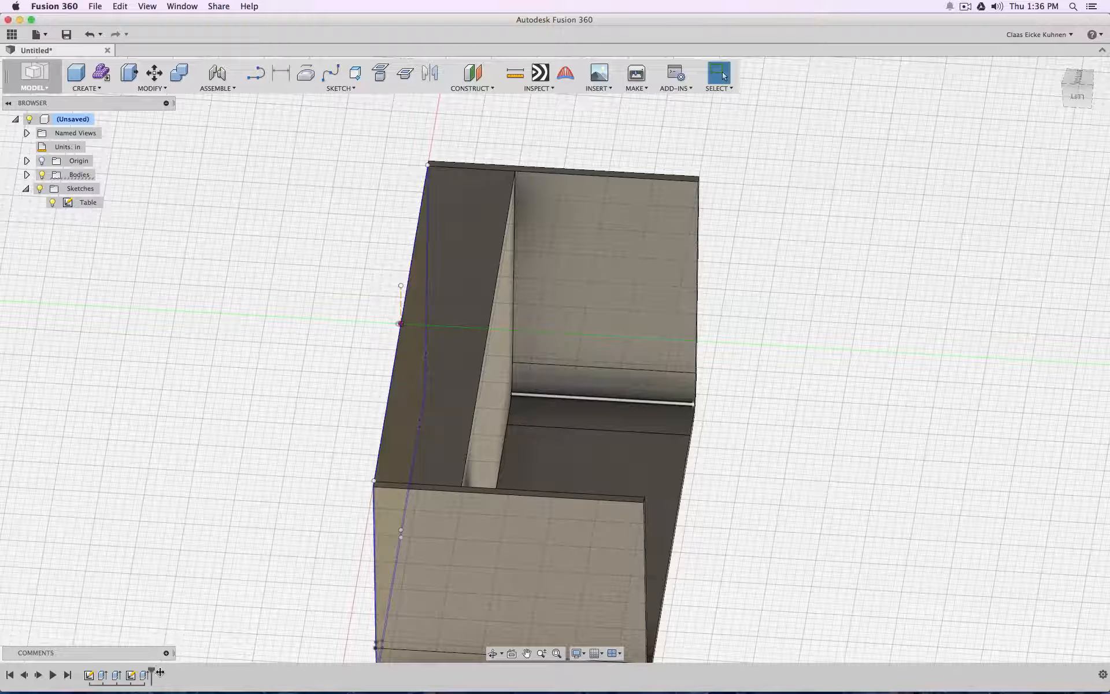
pyautogui.moveTo(1076, 80)
pyautogui.mouseDown()
pyautogui.moveTo(1049, 196)
pyautogui.moveTo(1007, 249)
pyautogui.moveTo(1062, 77)
pyautogui.mouseUp()
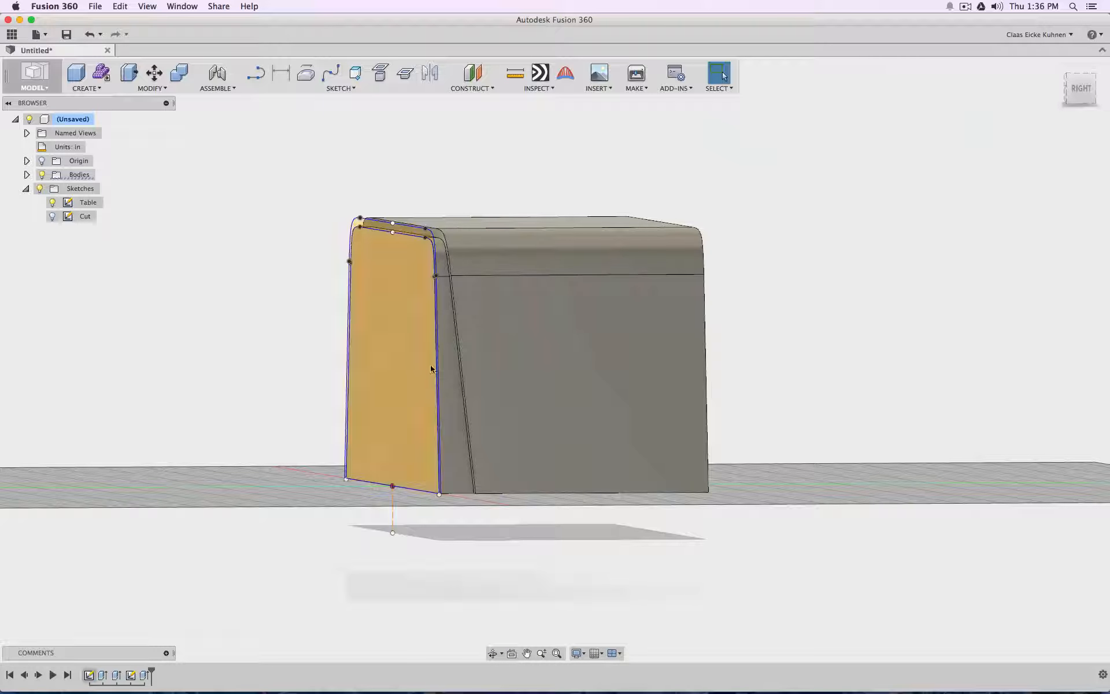
pyautogui.click(1079, 95)
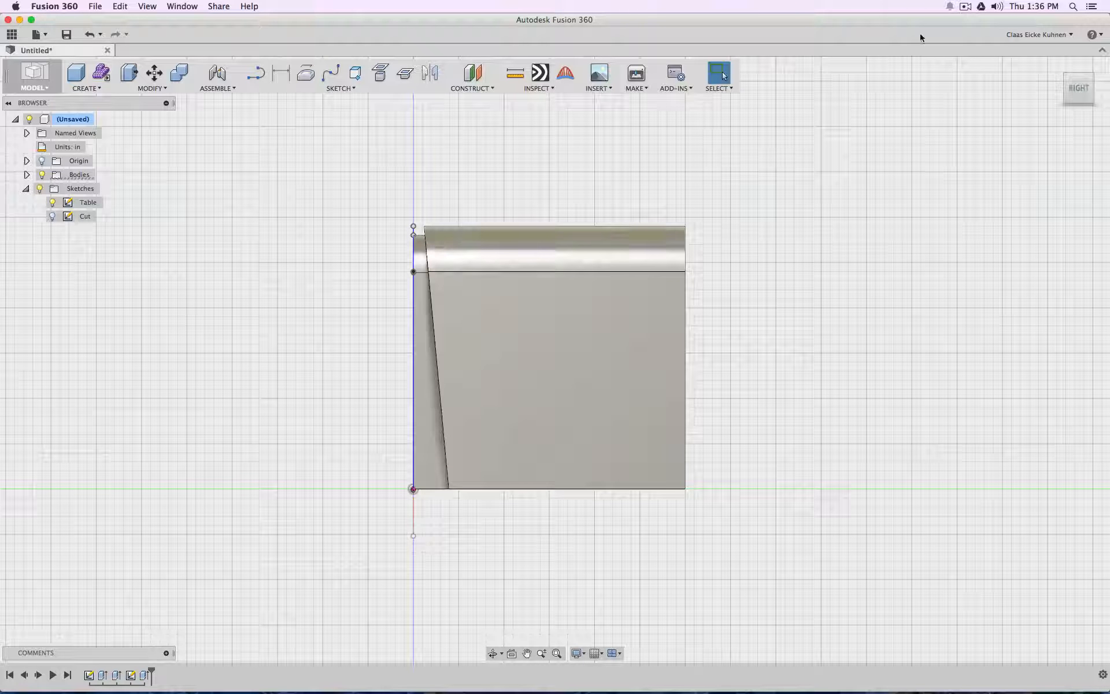
pyautogui.moveTo(1078, 93); pyautogui.dragTo(1081, 16)
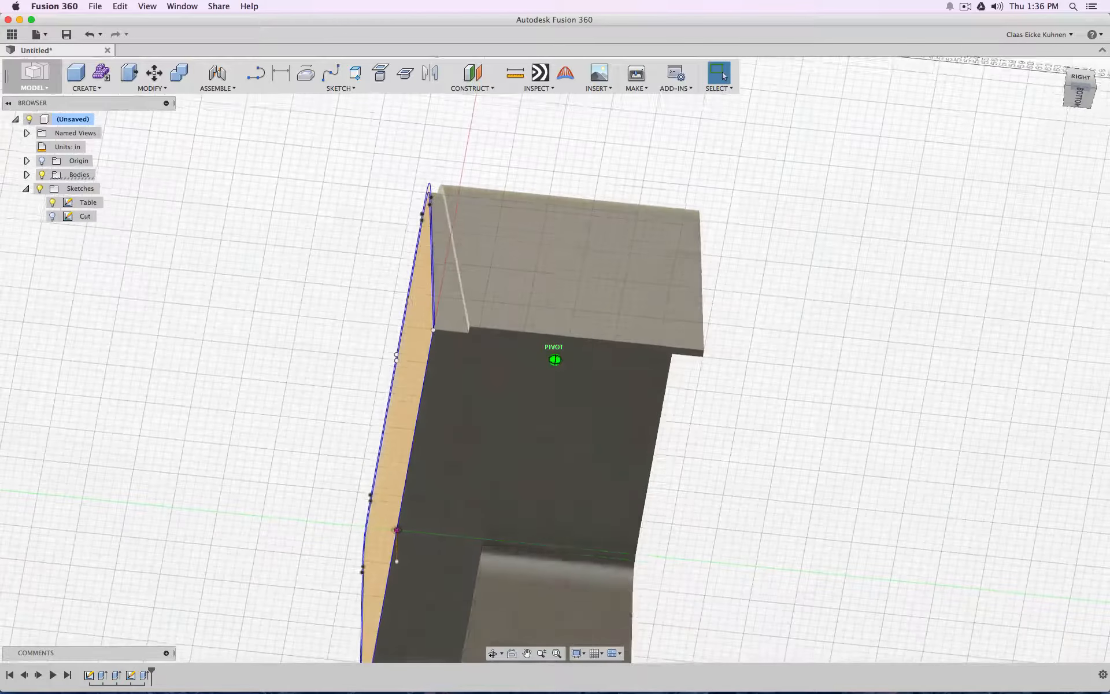
pyautogui.moveTo(503, 454); pyautogui.dragTo(484, 365, button='middle')
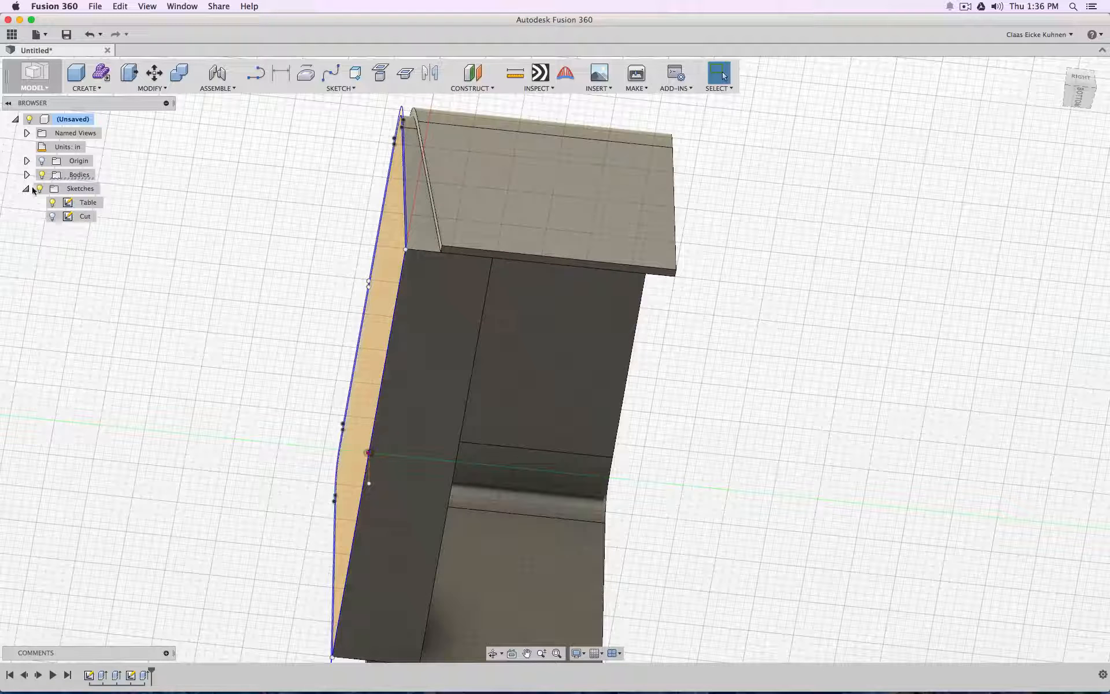
# Step: Show the Cut sketch and, in it, offset the slanted line 2 inches toward the inside of the shell
pyautogui.click(52, 215)
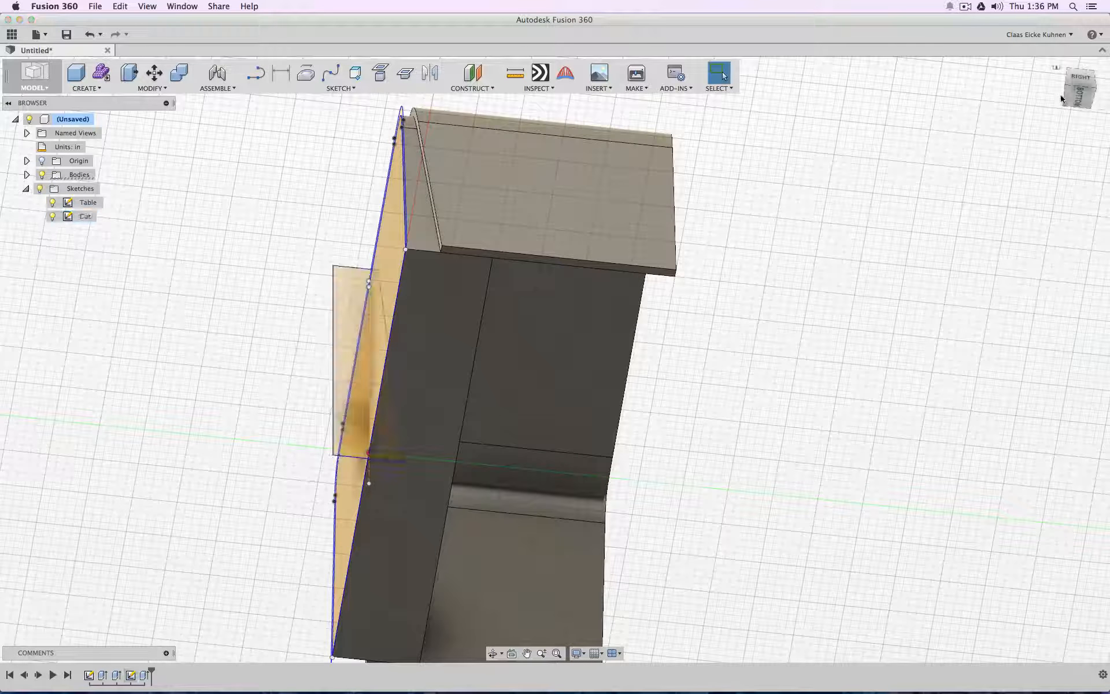
pyautogui.click(1082, 79)
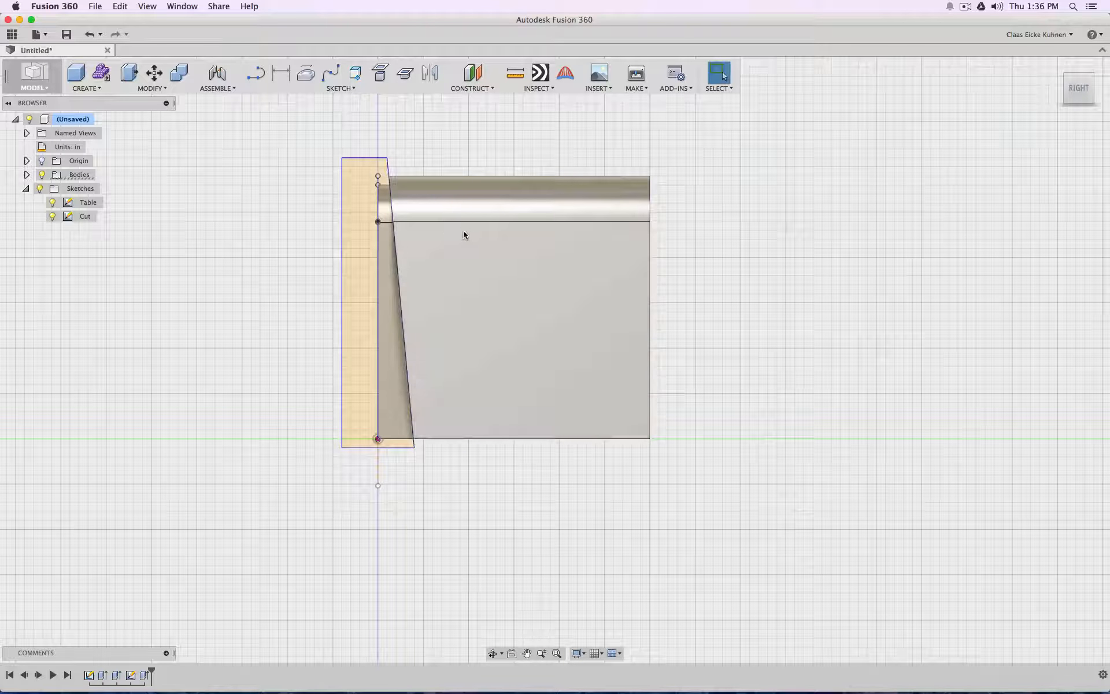
pyautogui.doubleClick(93, 219)
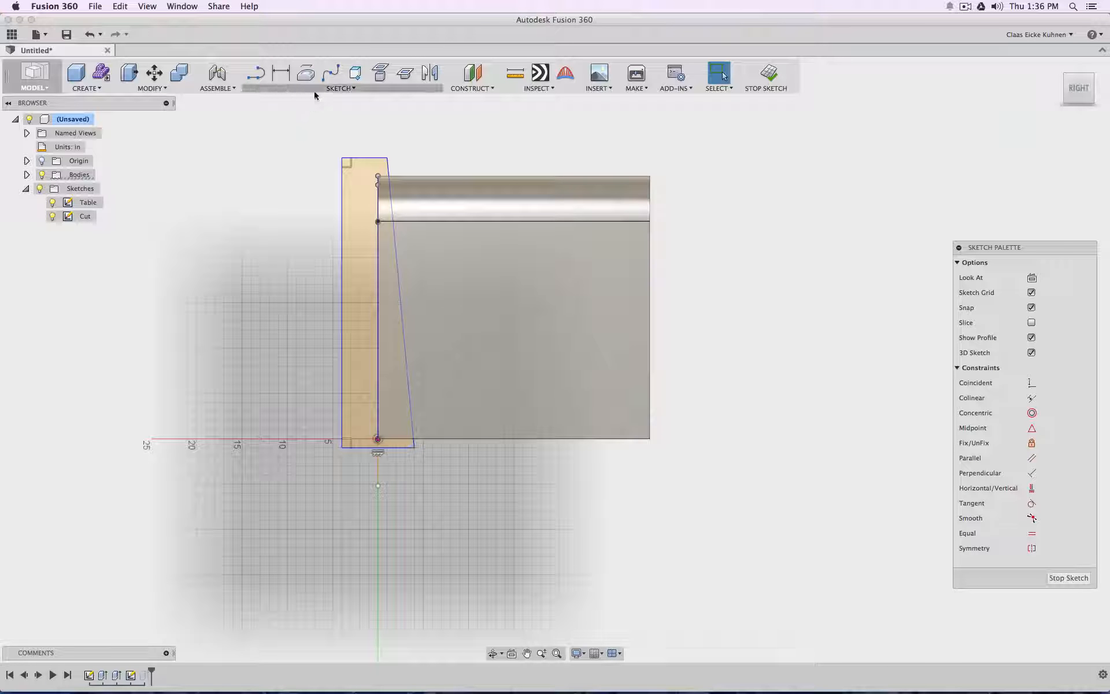
pyautogui.click(340, 88)
pyautogui.click(320, 297)
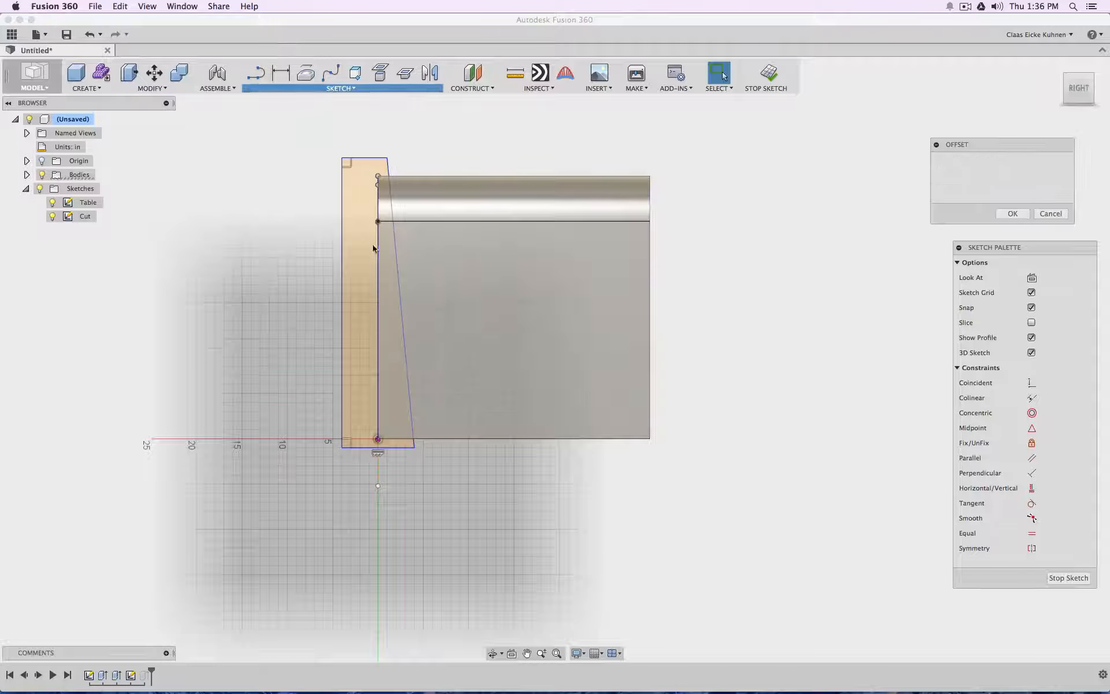
pyautogui.click(993, 174)
pyautogui.click(397, 170)
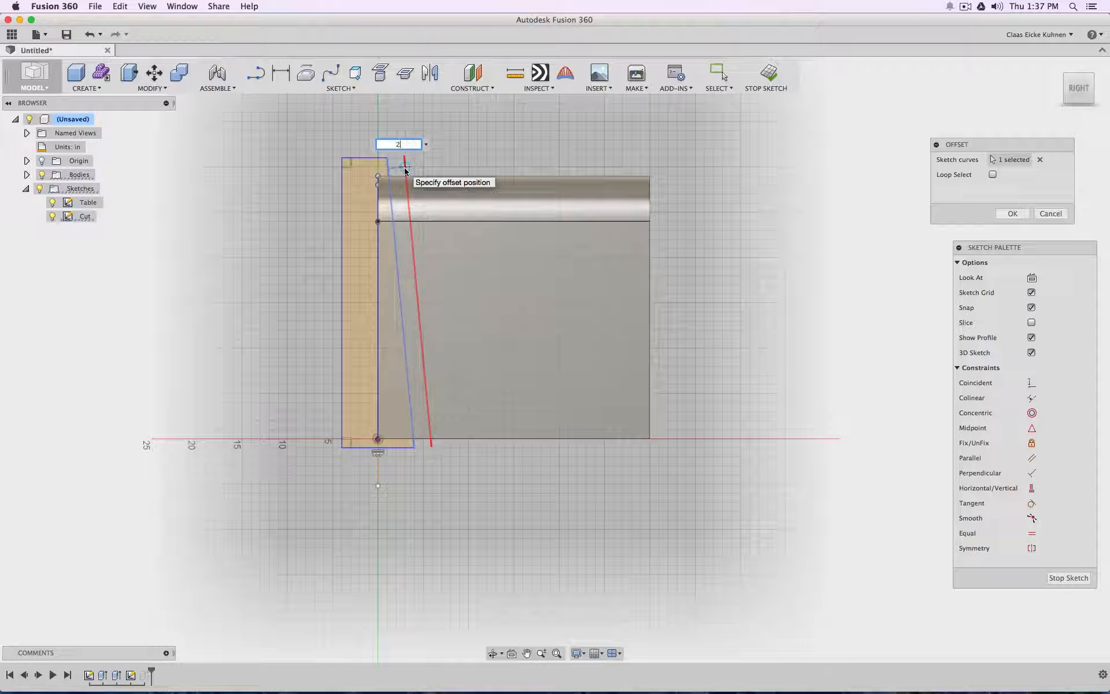
pyautogui.click(406, 170)
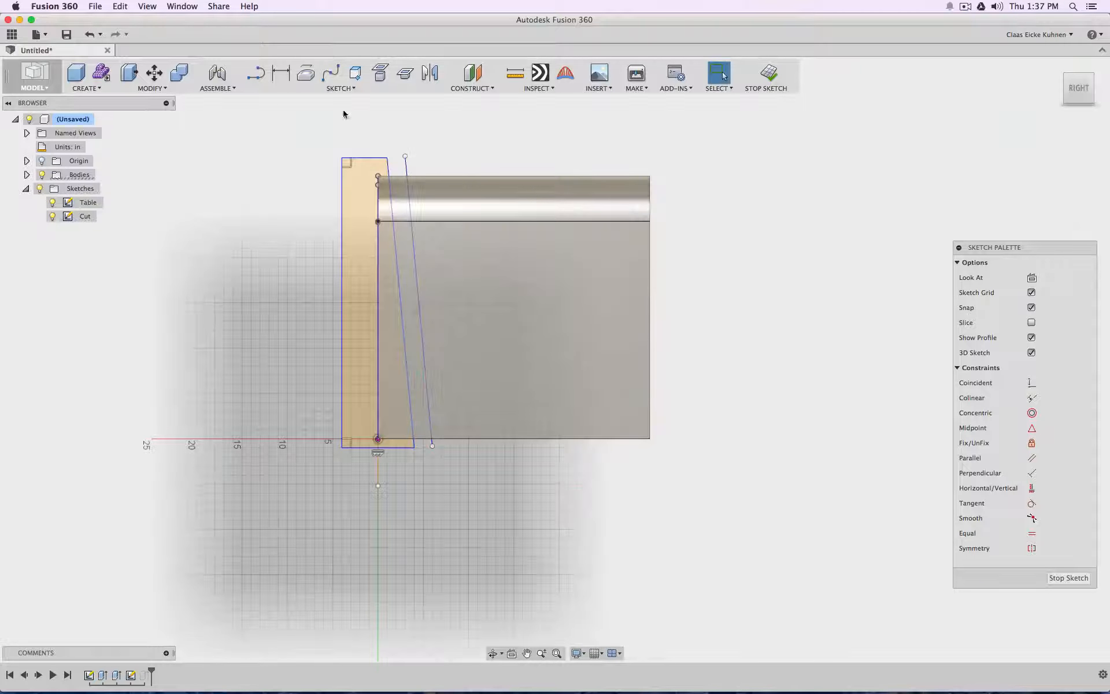
# Step: Offset the new slanted line once more toward the back to outline a thin parallel strip
pyautogui.click(305, 90)
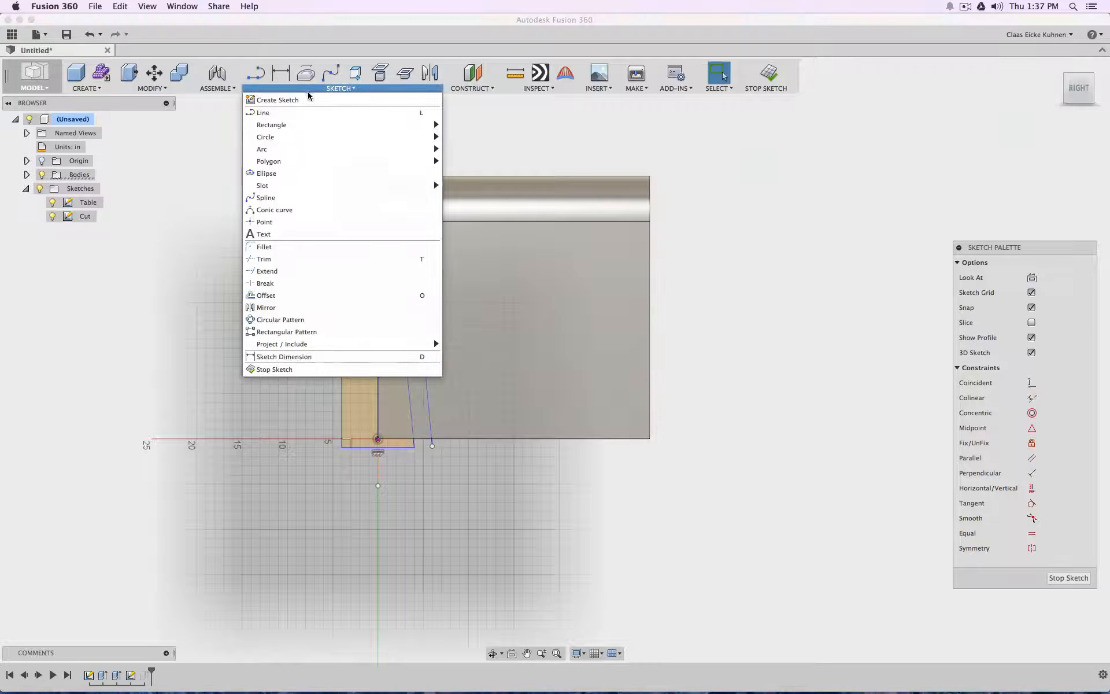
pyautogui.click(302, 314)
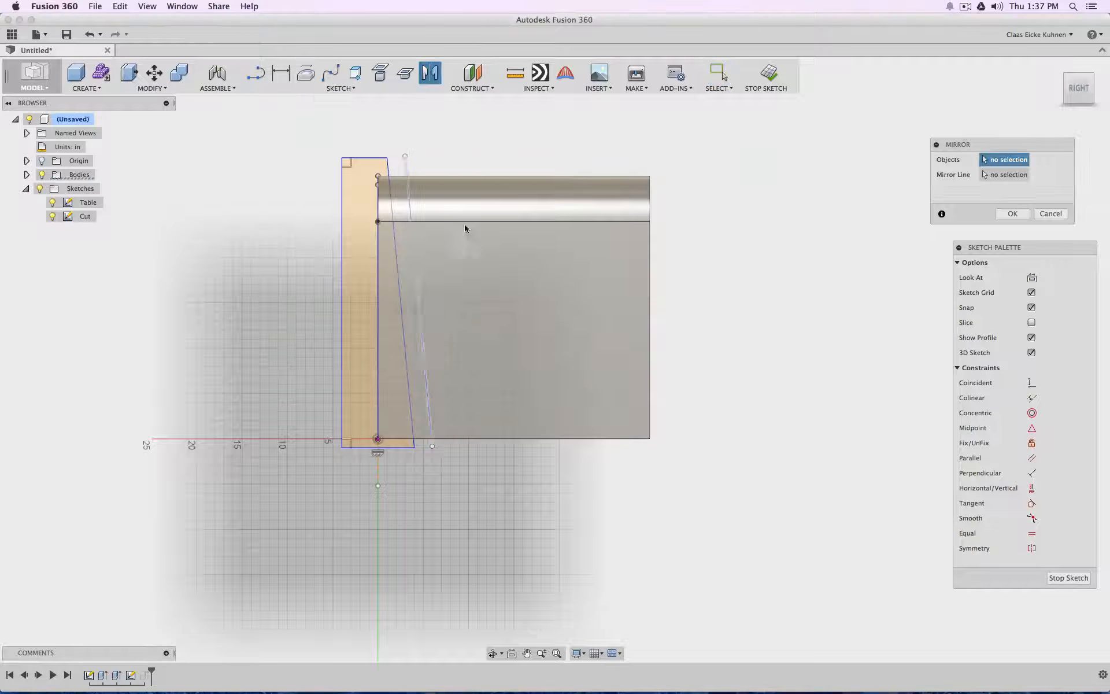
pyautogui.click(353, 90)
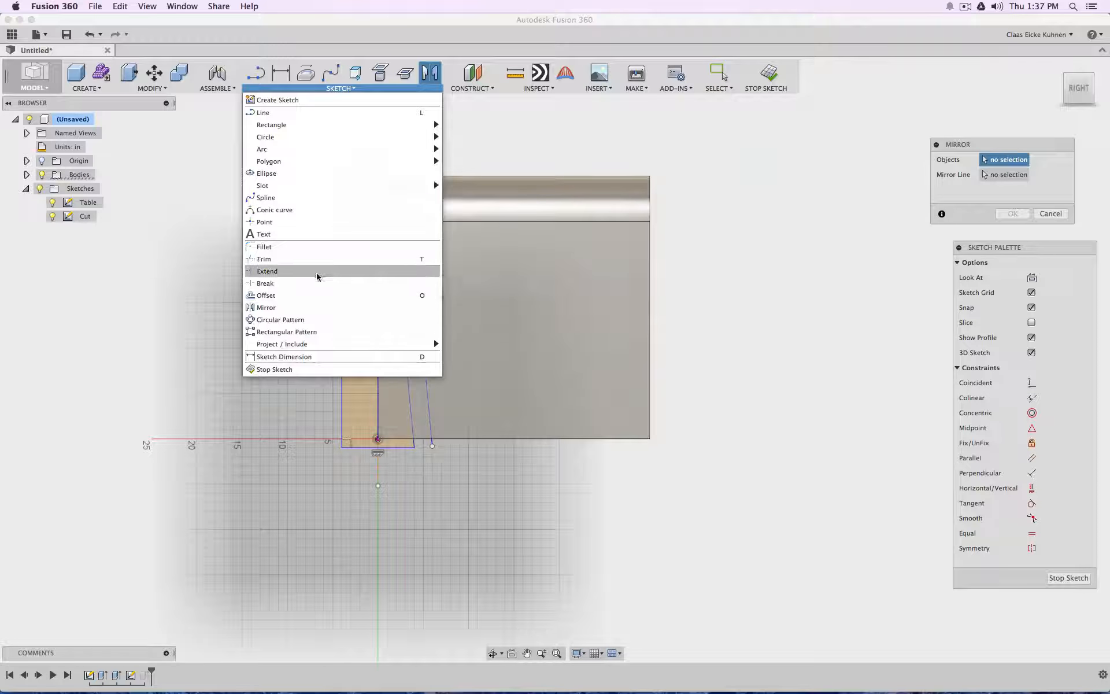
pyautogui.click(316, 295)
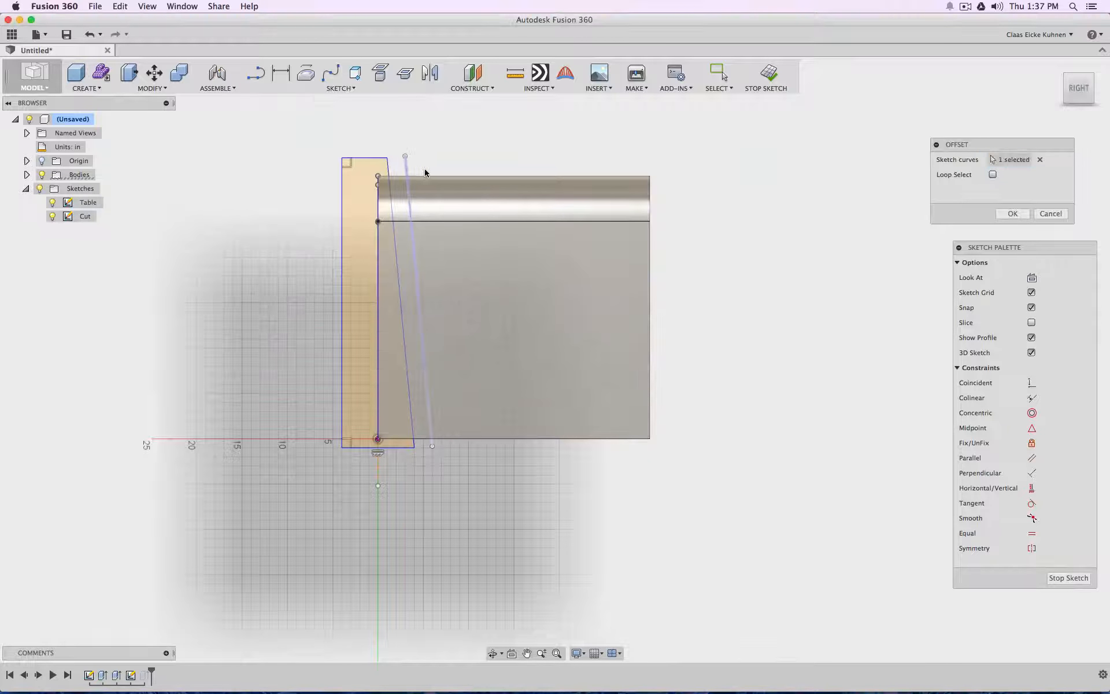
pyautogui.click(420, 173)
pyautogui.click(433, 173)
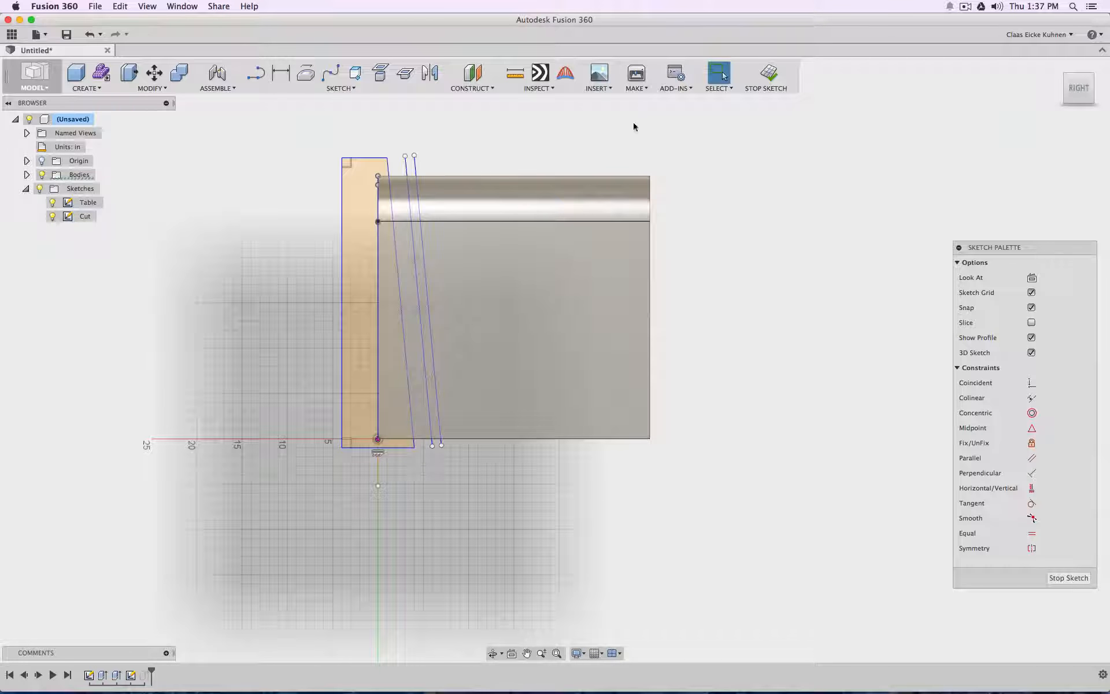
# Step: Close the upper and lower ends of the two offset lines with short lines and finish the sketch
pyautogui.click(256, 74)
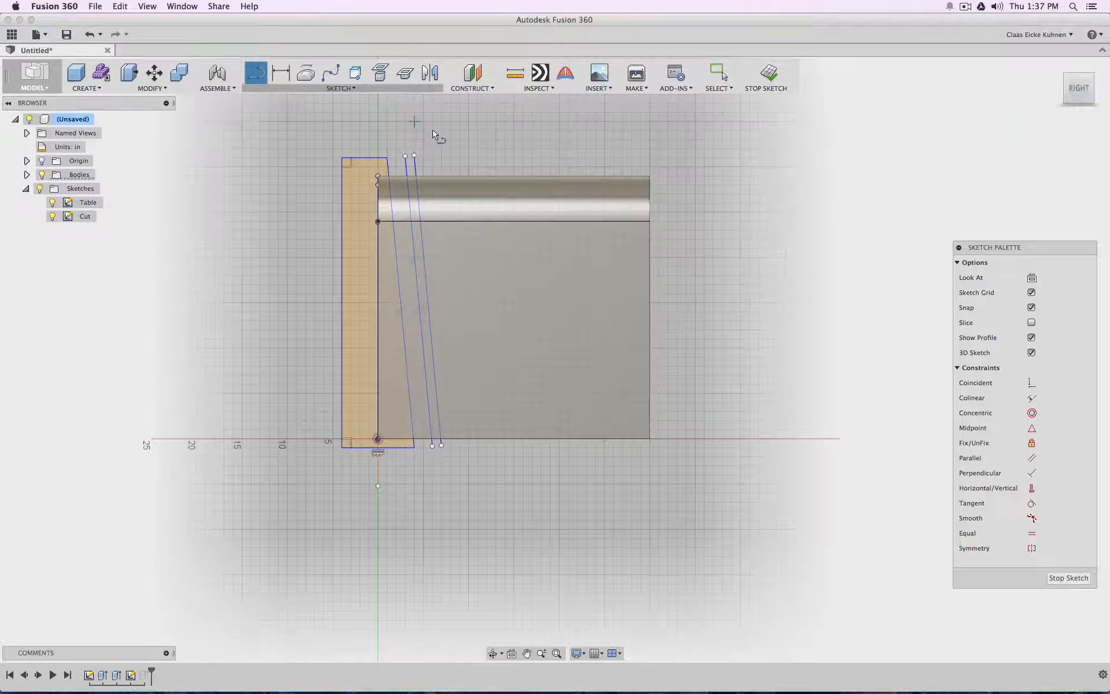
pyautogui.scroll(4, 404, 160)
pyautogui.click(407, 156)
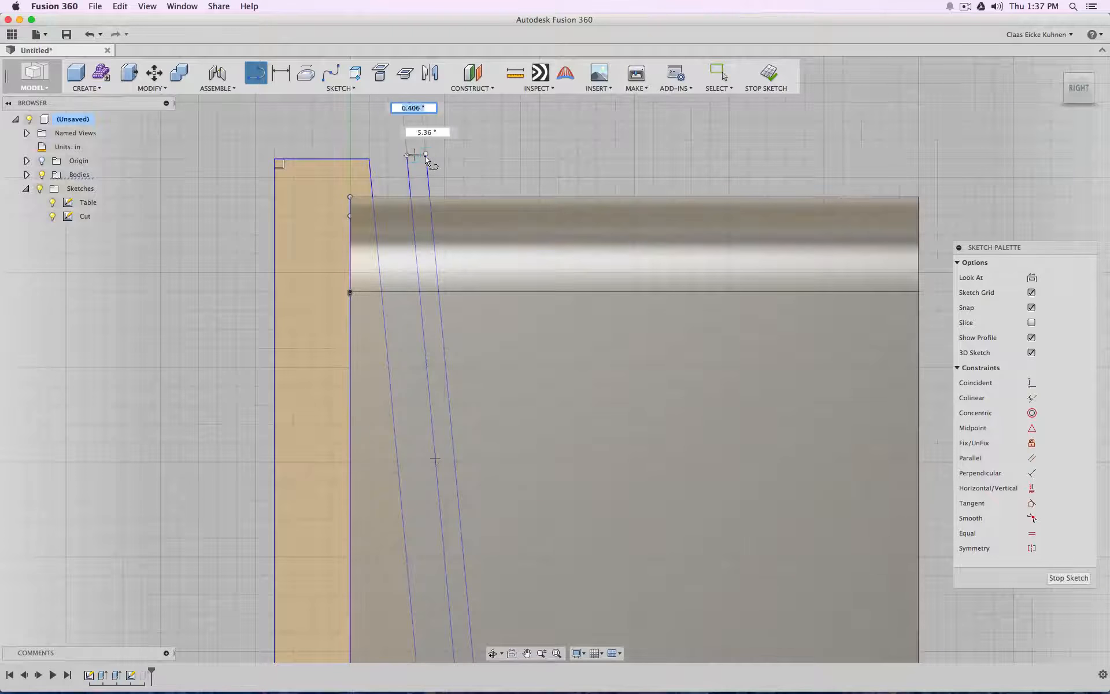
pyautogui.press('Return')
pyautogui.scroll(-3, 477, 358)
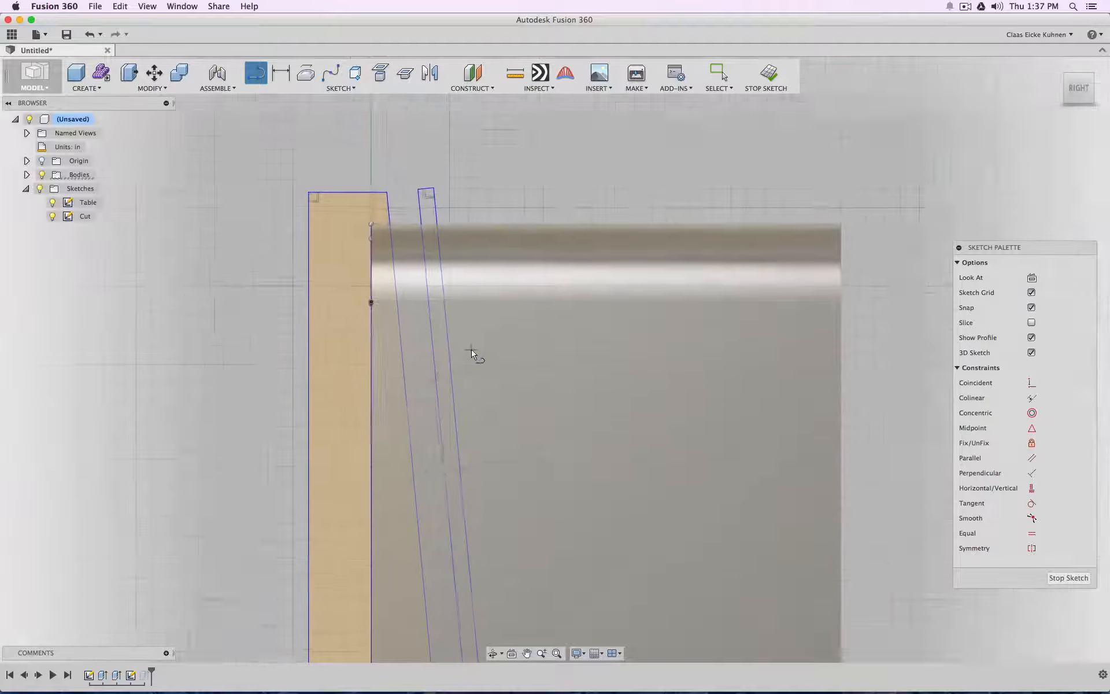
pyautogui.moveTo(511, 456); pyautogui.dragTo(466, 258, button='middle')
pyautogui.scroll(4, 451, 441)
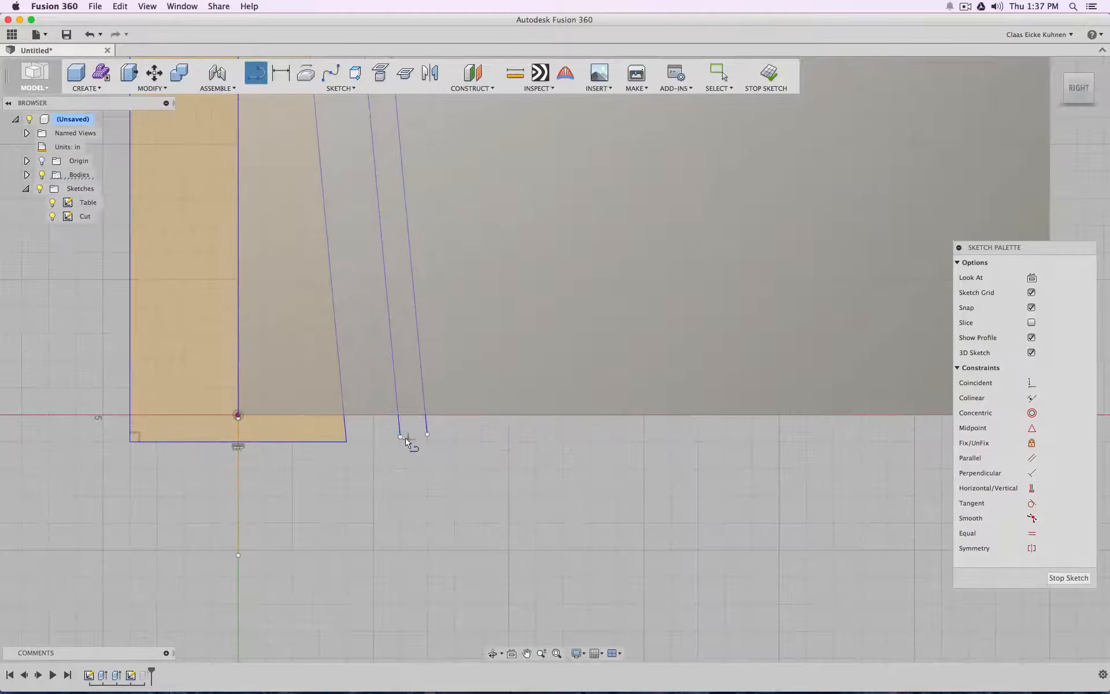
pyautogui.click(400, 436)
pyautogui.click(427, 434)
pyautogui.scroll(-2, 473, 448)
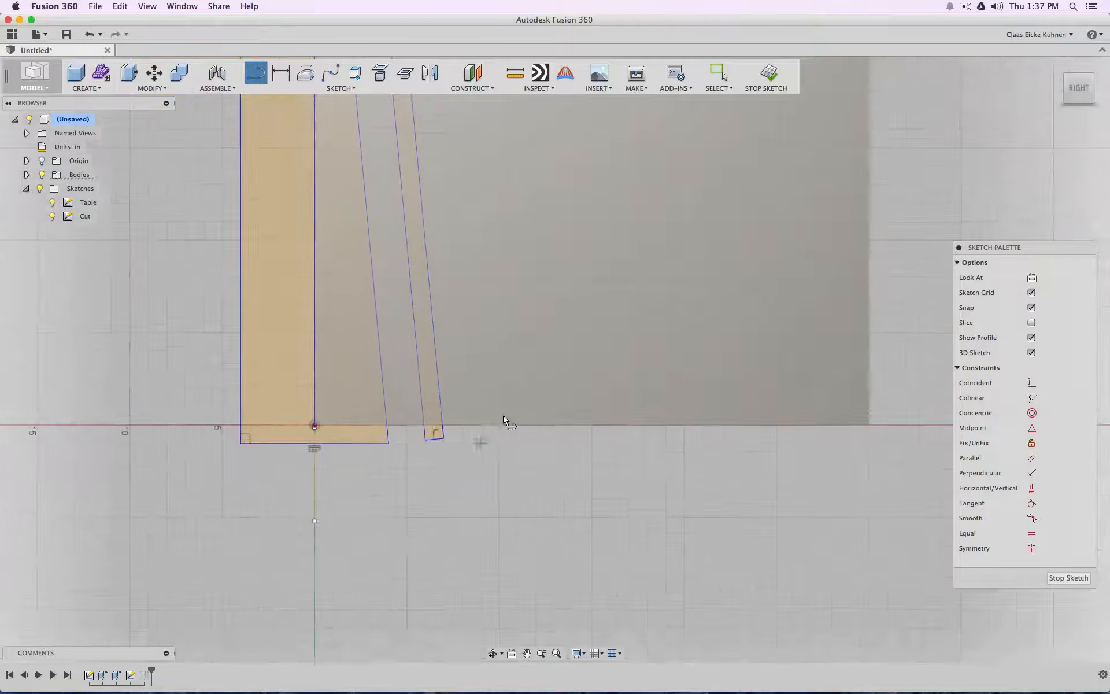
pyautogui.scroll(-2, 711, 110)
pyautogui.click(766, 74)
# Step: Hide the Table sketch and the outer shell body, leaving the inner body and the Cut sketch shown
pyautogui.moveTo(1080, 93)
pyautogui.mouseDown()
pyautogui.moveTo(1100, 108)
pyautogui.moveTo(971, 139)
pyautogui.mouseUp()
pyautogui.moveTo(521, 236); pyautogui.dragTo(491, 374, button='middle')
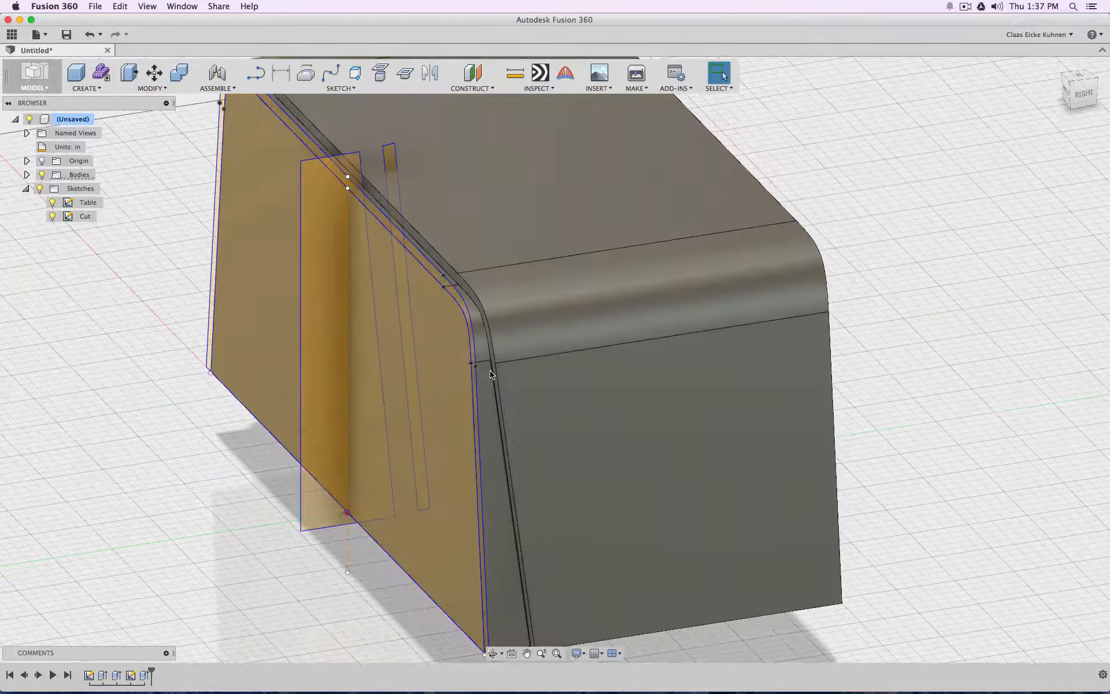
pyautogui.click(52, 202)
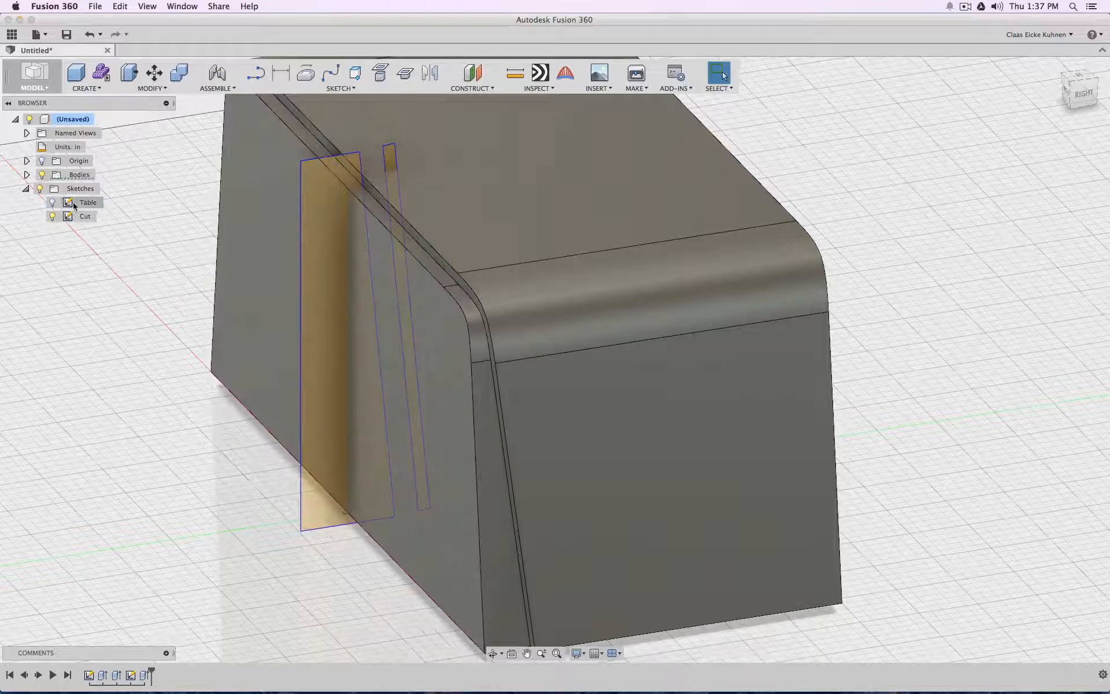
pyautogui.click(28, 176)
pyautogui.click(52, 189)
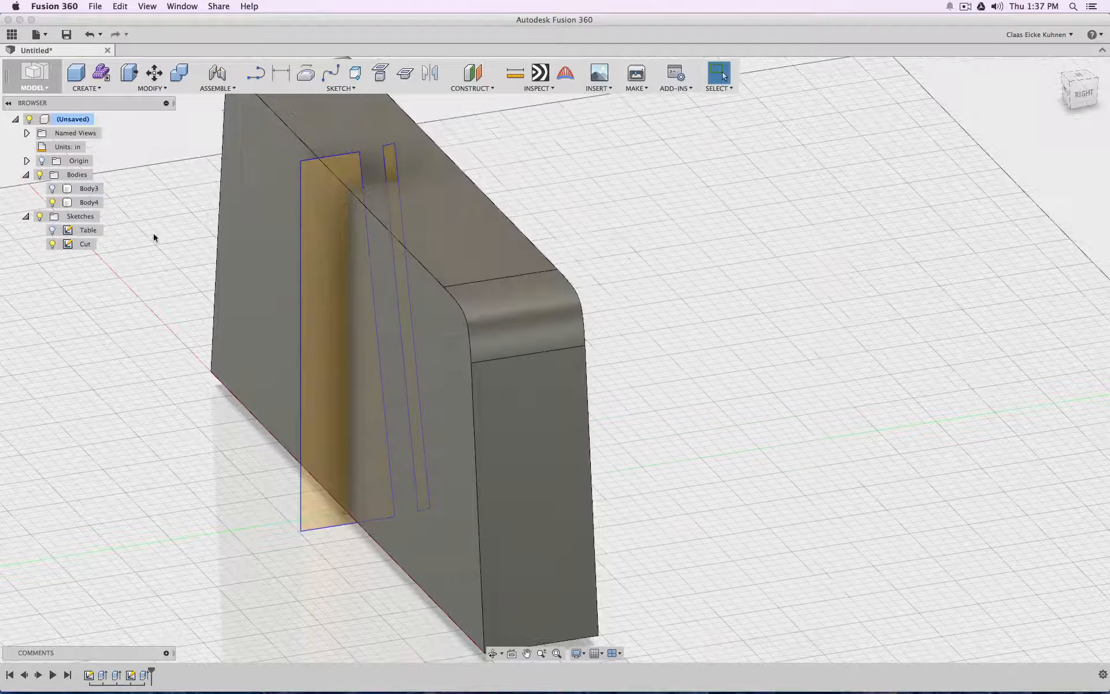
pyautogui.scroll(-5, 642, 233)
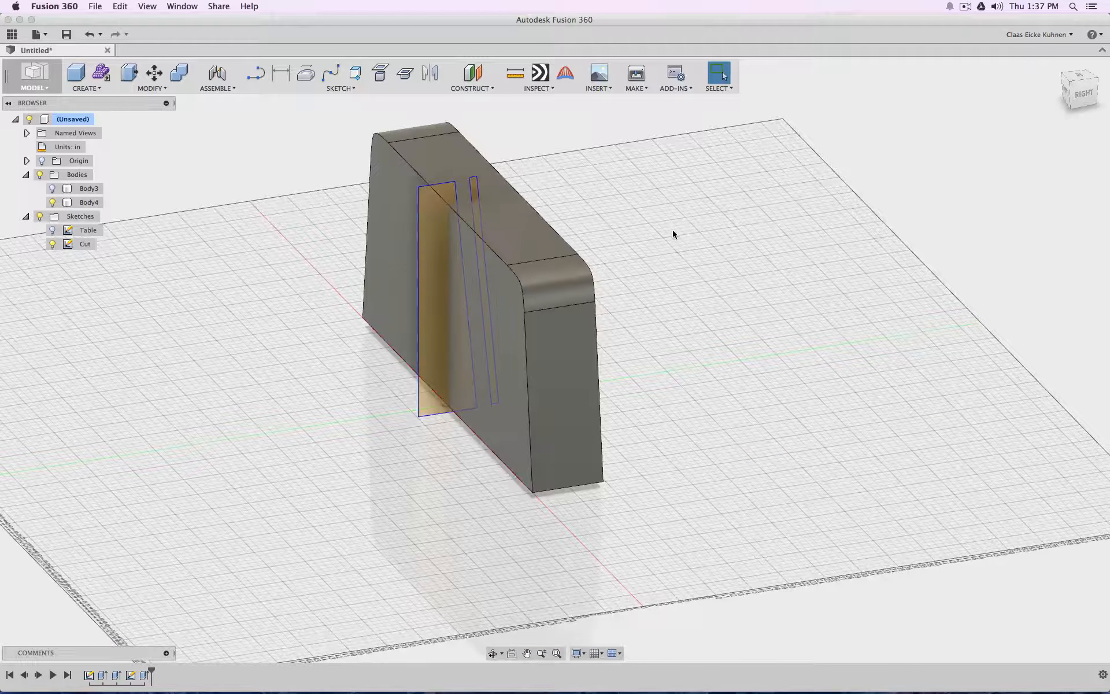
# Step: Extrude the thin slanted strip symmetrically by about 41.9 inches with the Intersect operation, cutting the inner body down to a panel
pyautogui.click(108, 92)
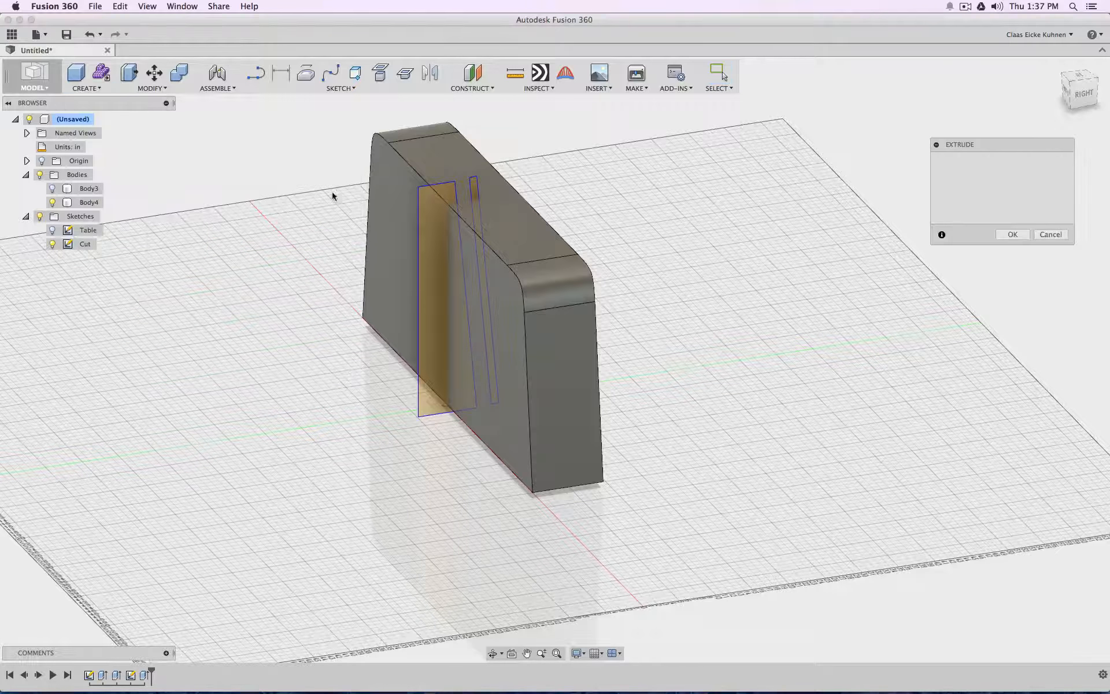
pyautogui.click(104, 174)
pyautogui.click(477, 184)
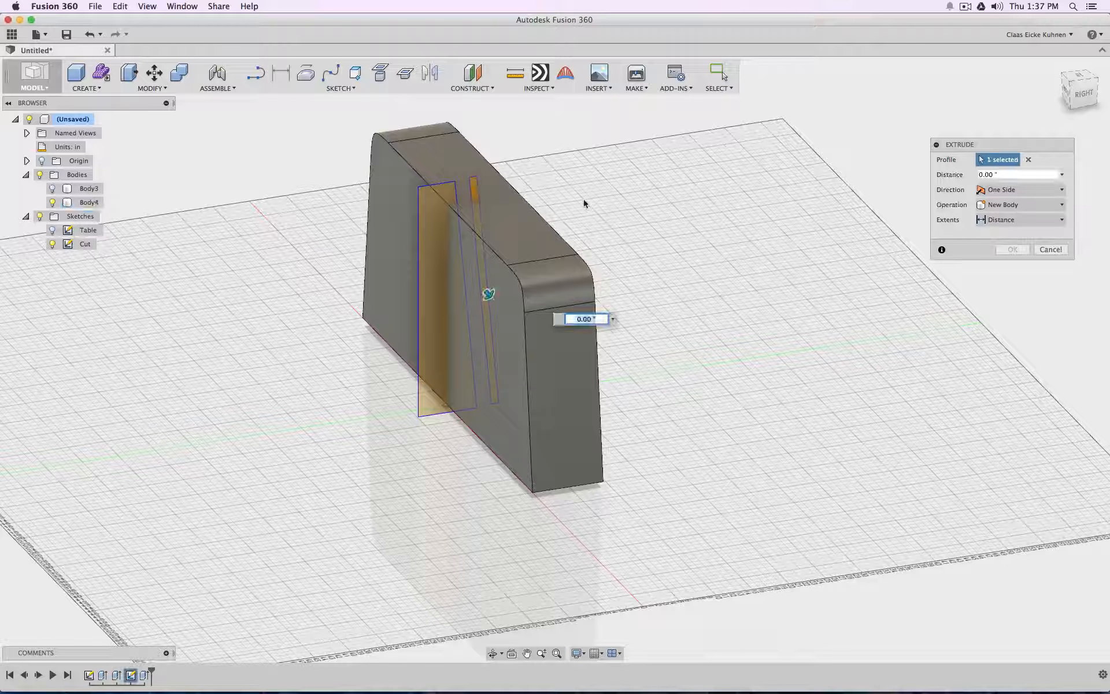
pyautogui.moveTo(489, 295); pyautogui.dragTo(608, 416)
pyautogui.click(1062, 220)
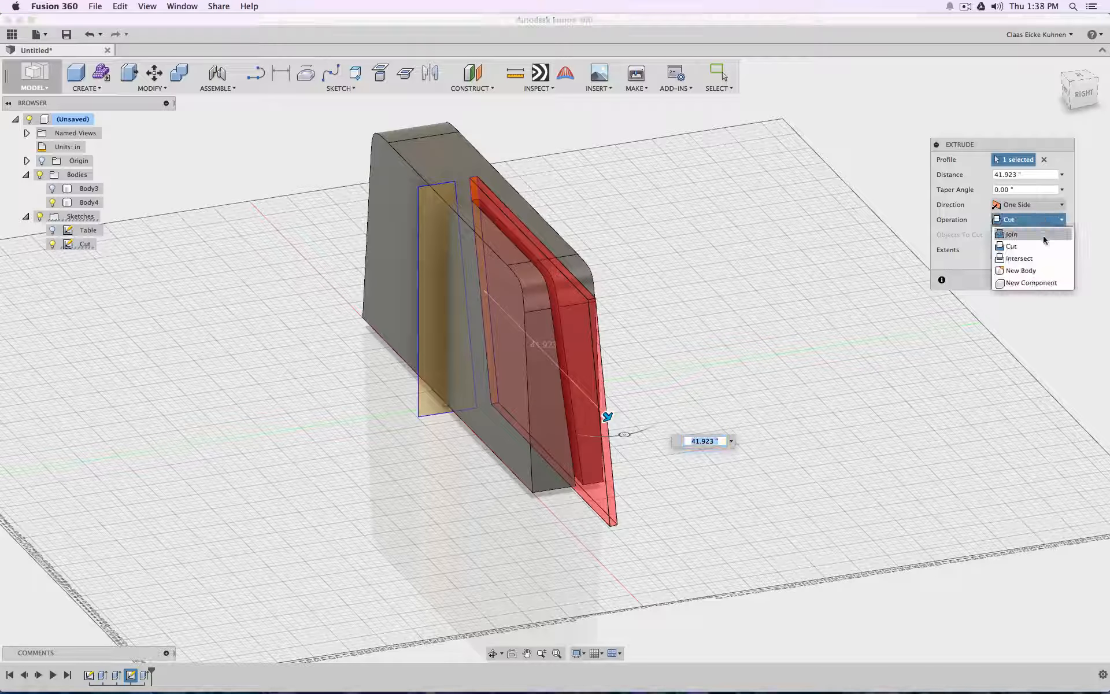
pyautogui.click(1046, 260)
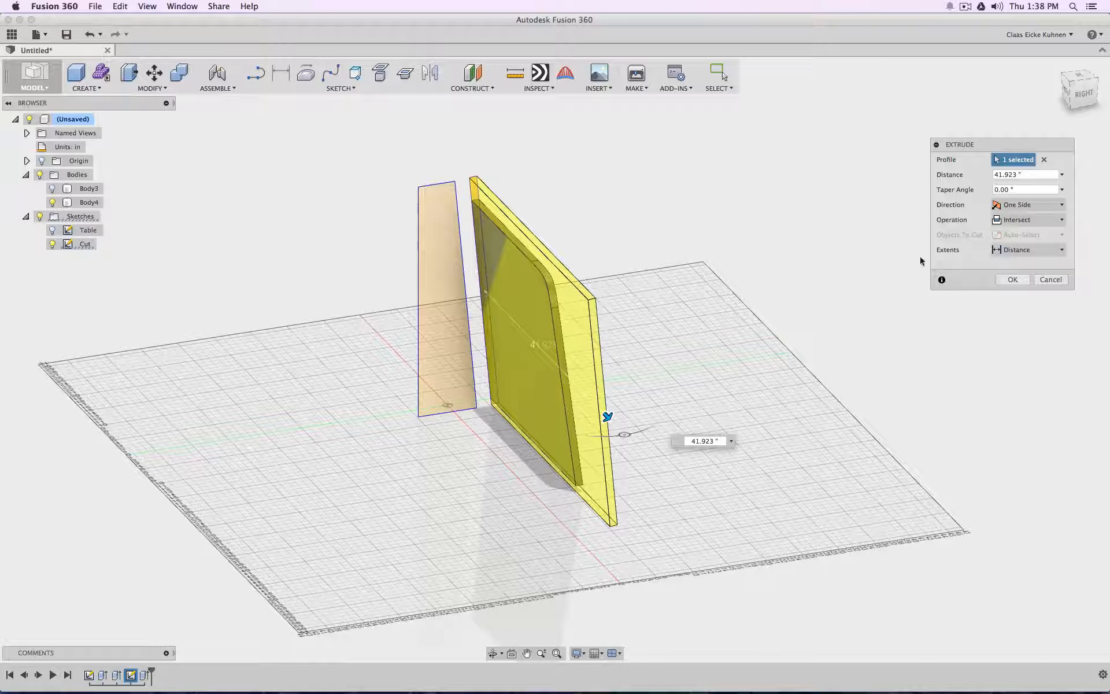
pyautogui.click(1035, 205)
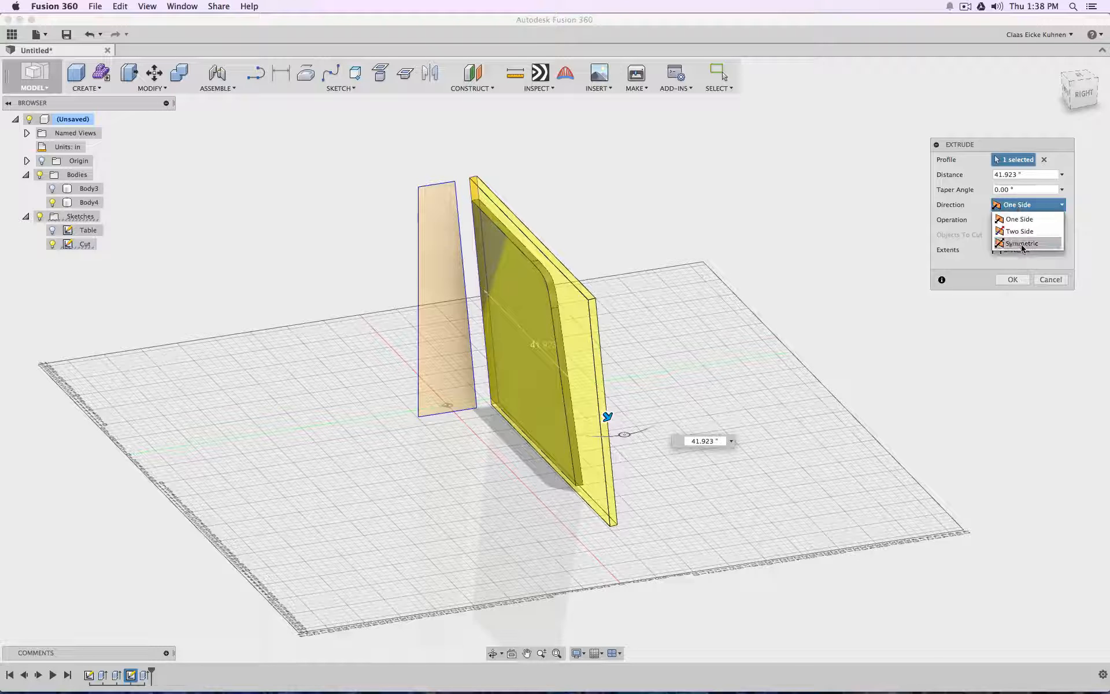
pyautogui.click(1022, 245)
pyautogui.click(1012, 280)
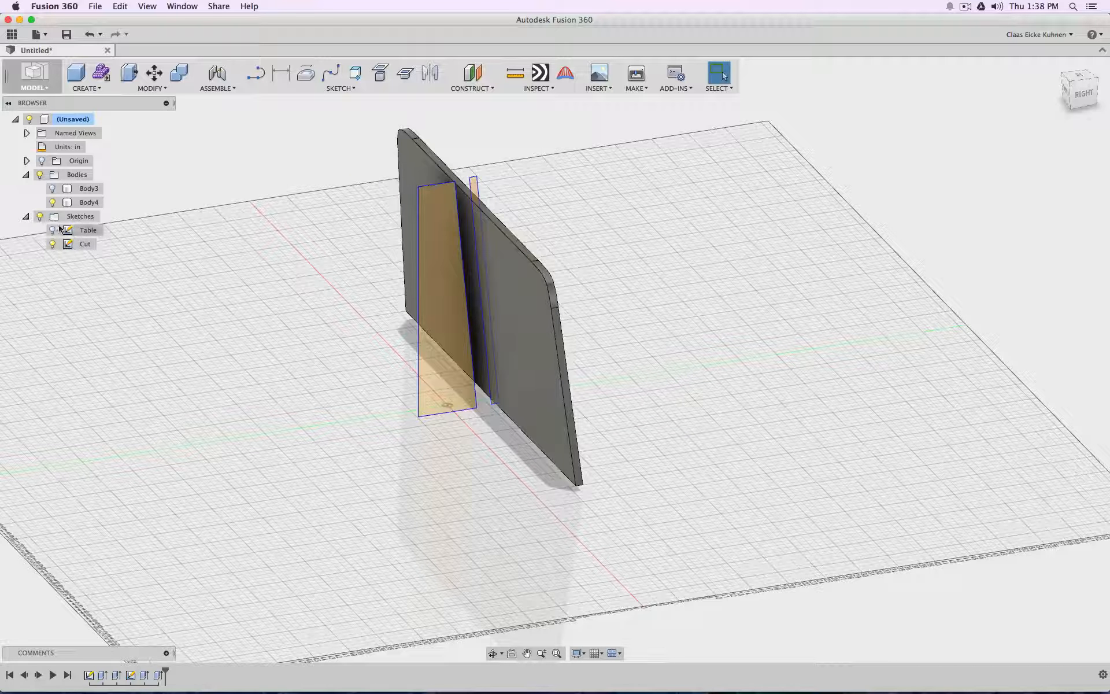
# Step: Hide all sketches, show the outer shell body again, and inspect from several sides how the slanted panel sits inside it
pyautogui.click(40, 215)
pyautogui.click(52, 187)
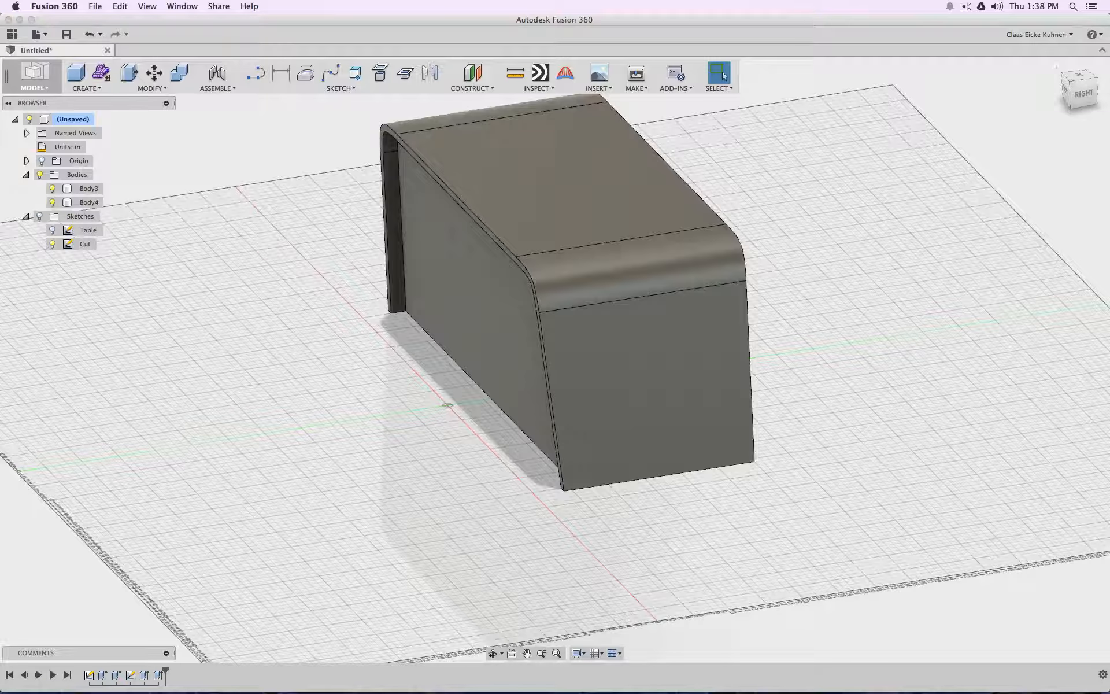
pyautogui.moveTo(1088, 99)
pyautogui.mouseDown()
pyautogui.moveTo(1070, 43)
pyautogui.moveTo(1077, 32)
pyautogui.moveTo(1091, 86)
pyautogui.moveTo(1099, 29)
pyautogui.moveTo(1075, 43)
pyautogui.moveTo(1087, 95)
pyautogui.mouseUp()
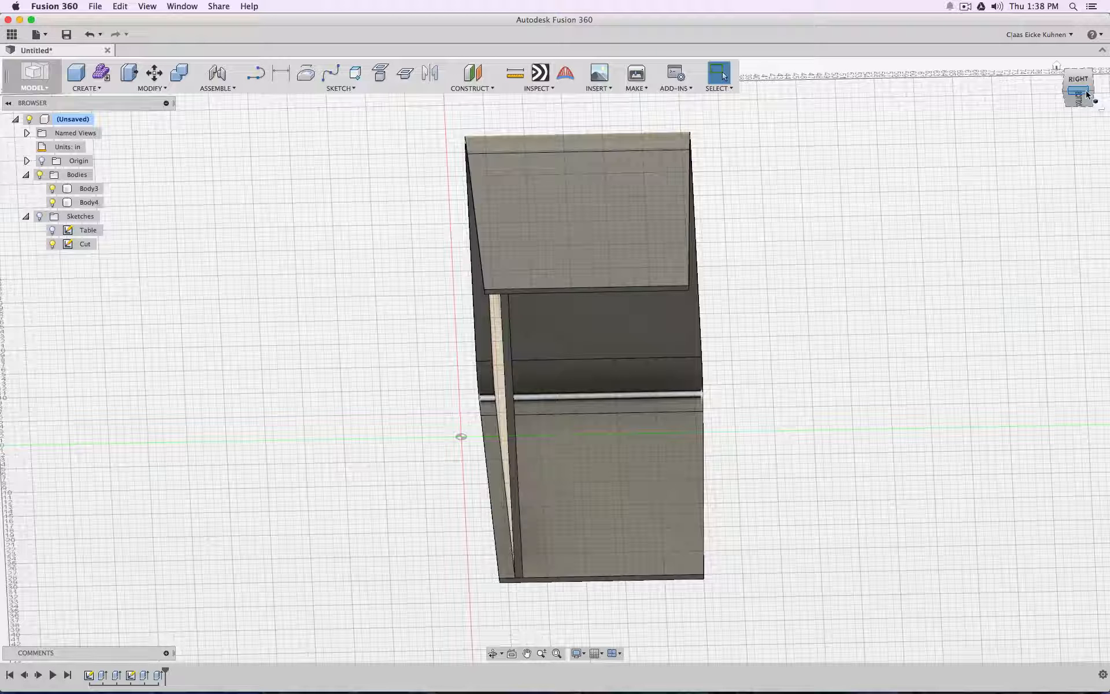
pyautogui.moveTo(1087, 95); pyautogui.dragTo(1100, 111)
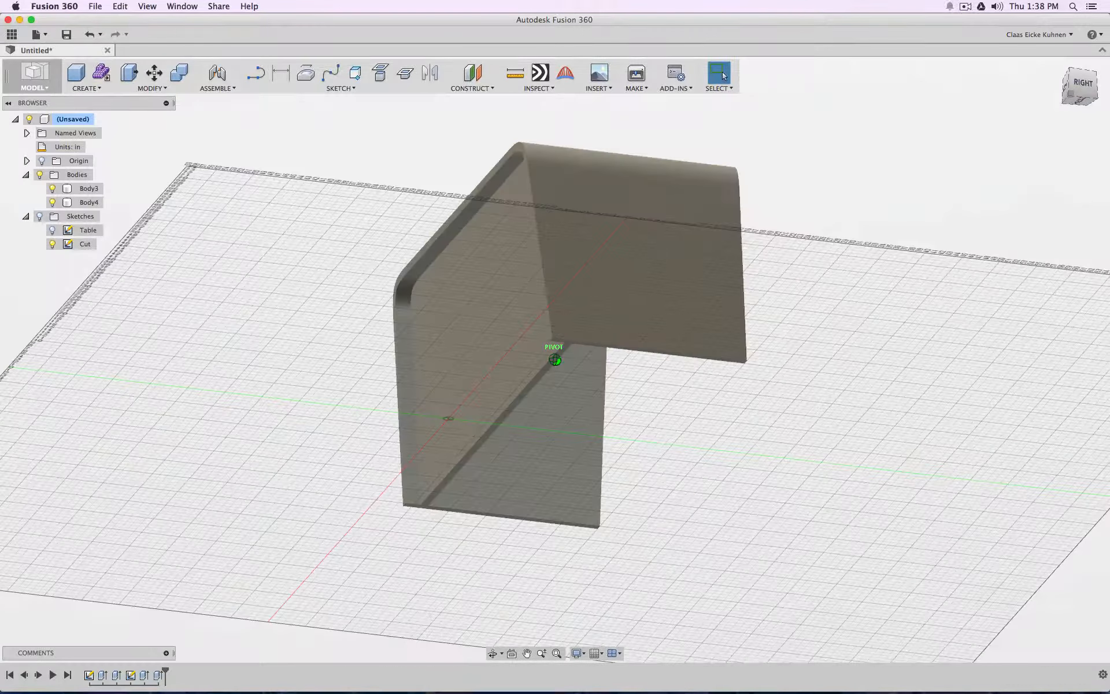
pyautogui.click(1074, 95)
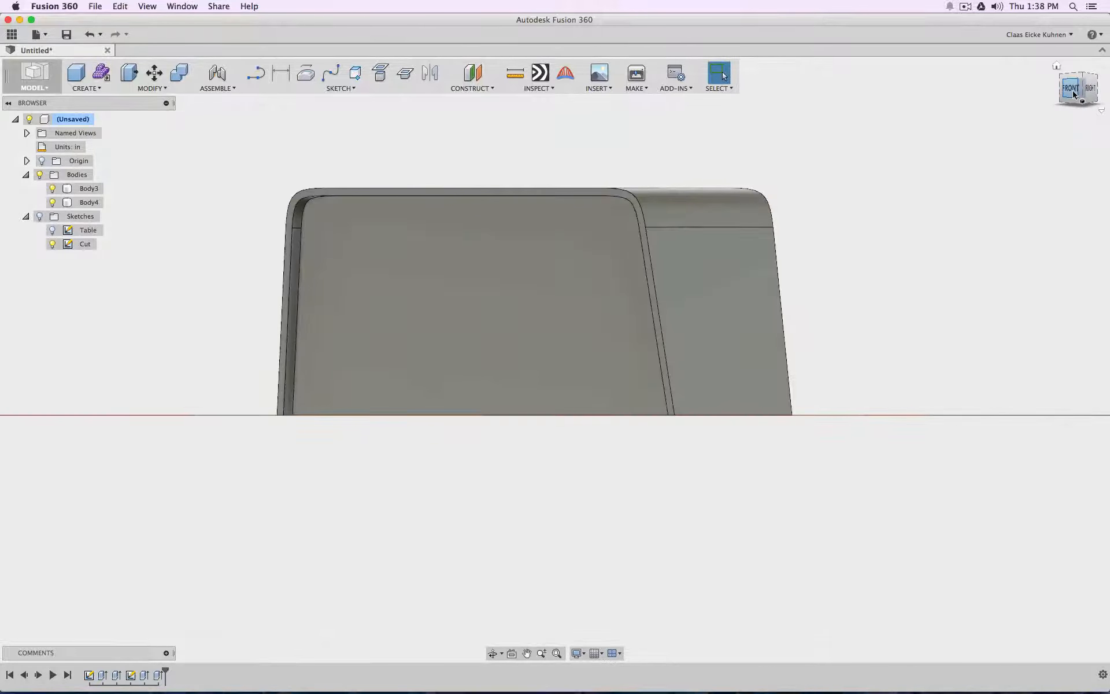
pyautogui.moveTo(1072, 88); pyautogui.dragTo(1053, 68)
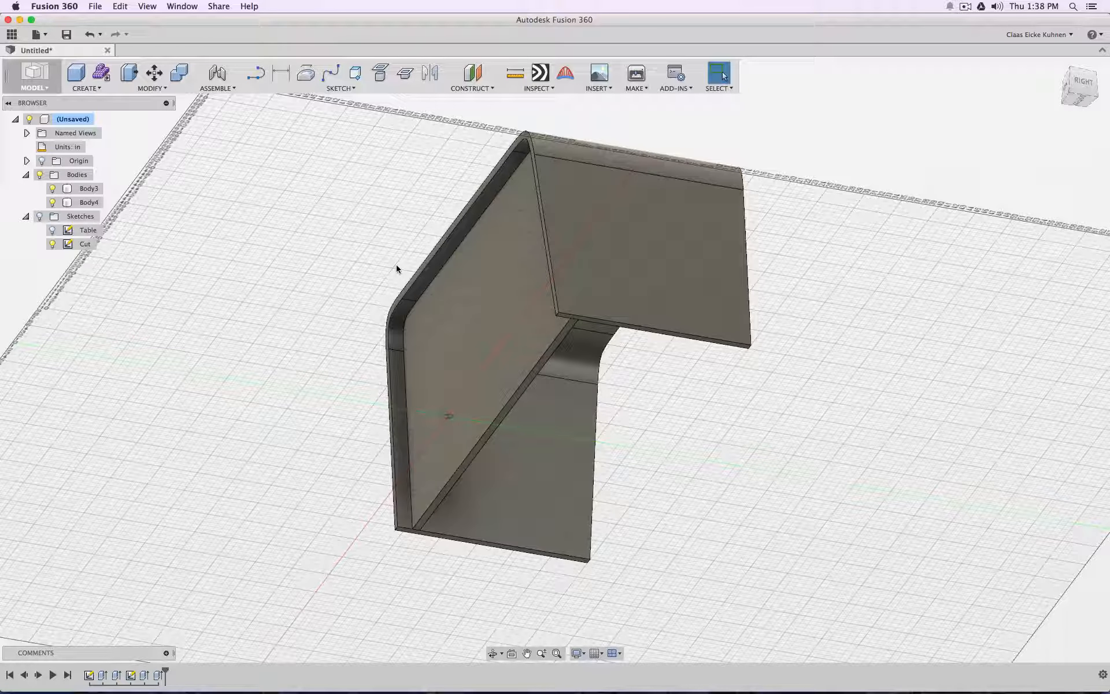
# Step: Hide the slanted panel body and rename it Front 1
pyautogui.click(53, 202)
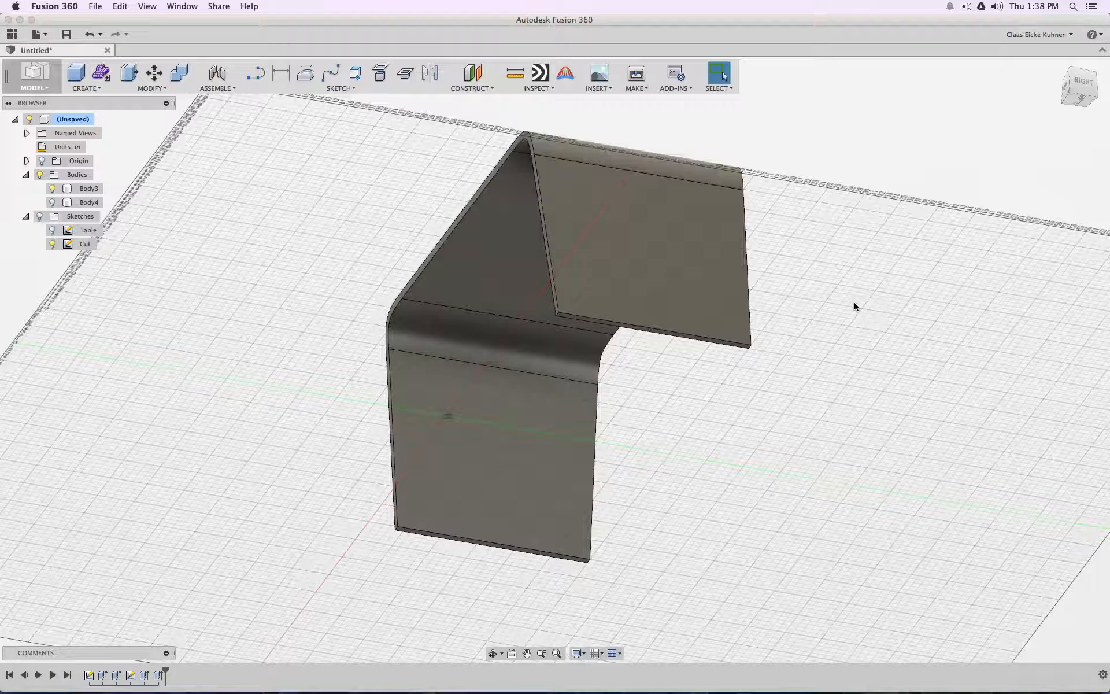
pyautogui.click(90, 202)
pyautogui.write('Front 1')
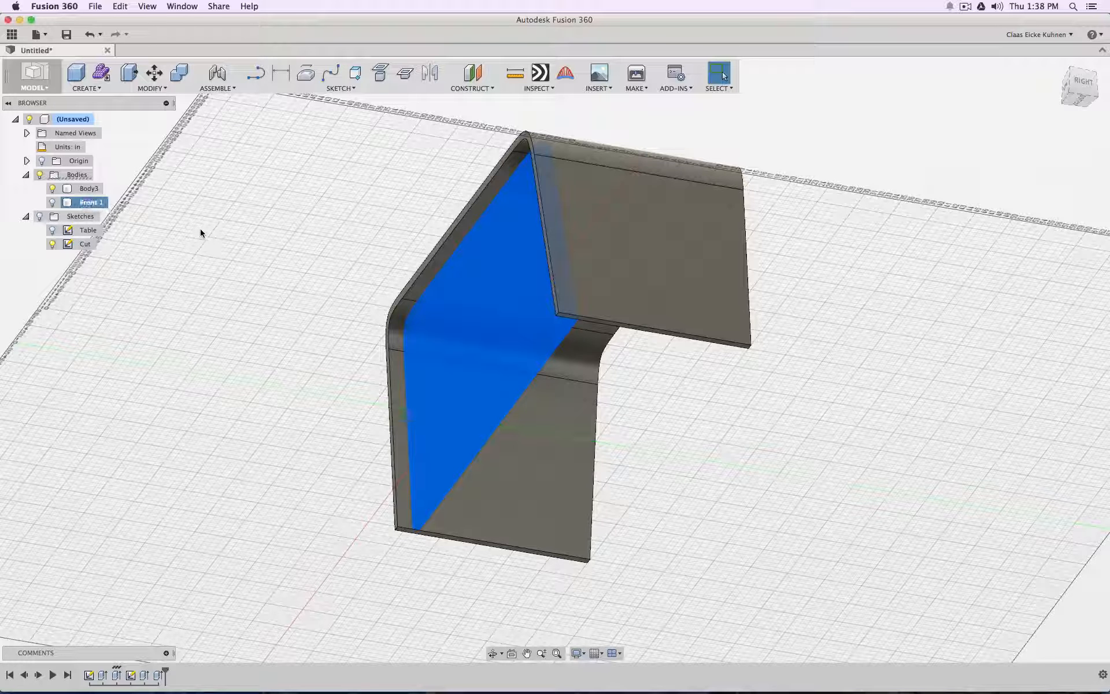
# Step: Rename the outer shell body Table
pyautogui.doubleClick(99, 189)
pyautogui.write('Tab')
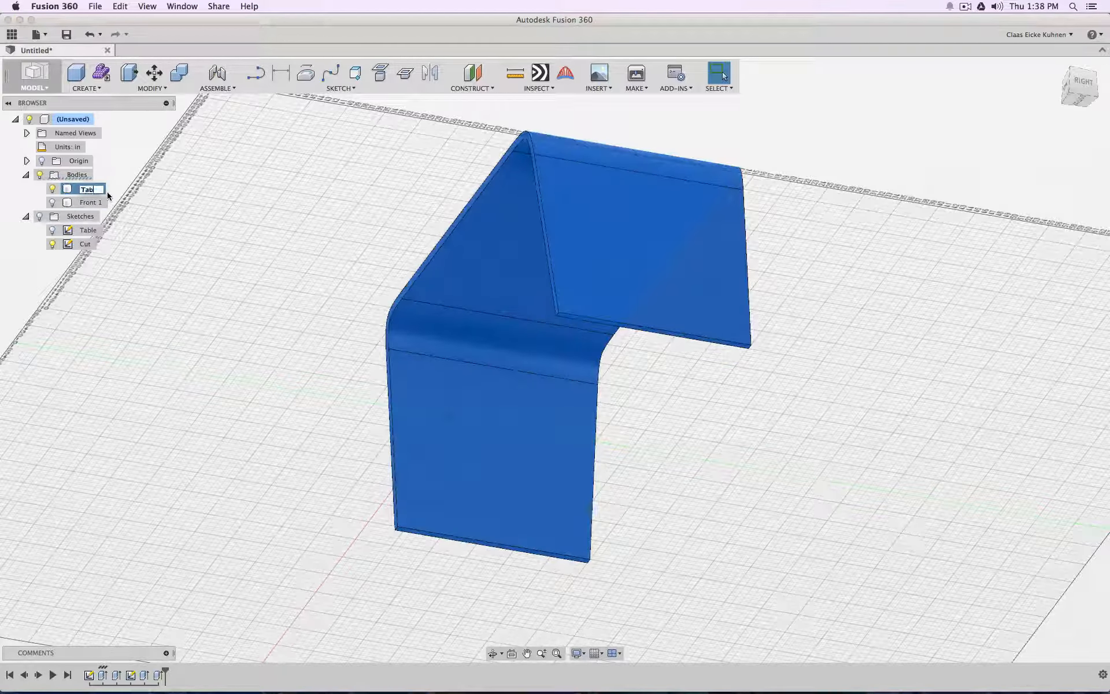
pyautogui.write('le')
pyautogui.press('Return')
pyautogui.click(1006, 114)
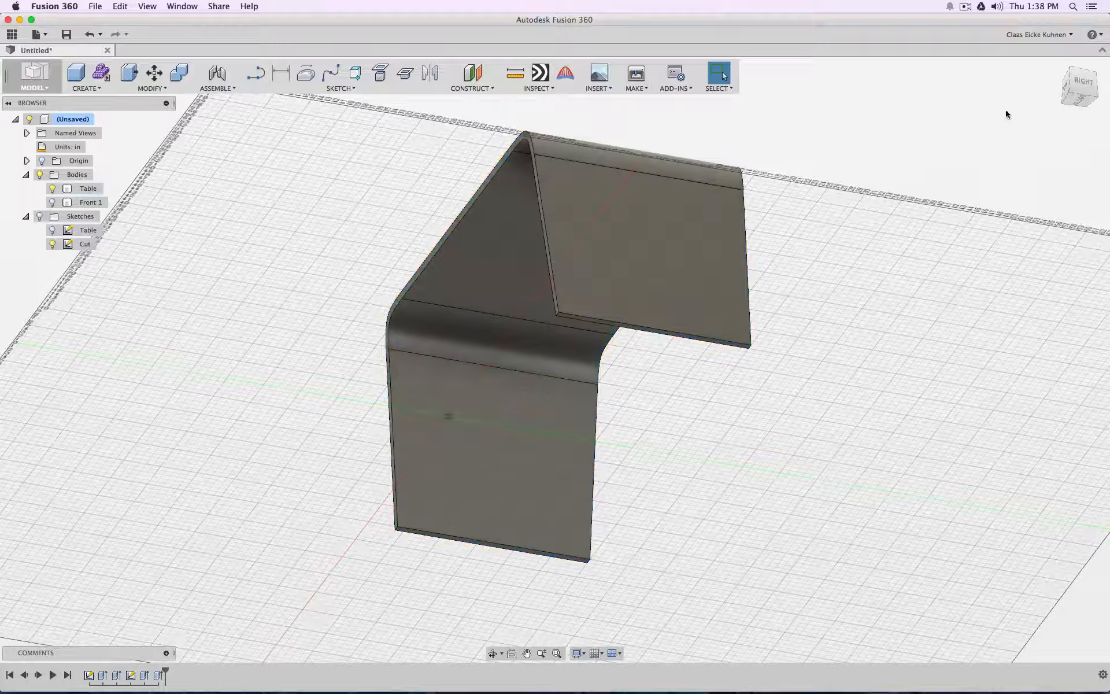
# Step: Project the inner bottom edges of both table legs into a new ground-plane sketch, and hide the Cut sketch and all bodies
pyautogui.moveTo(1074, 87); pyautogui.dragTo(1084, 110)
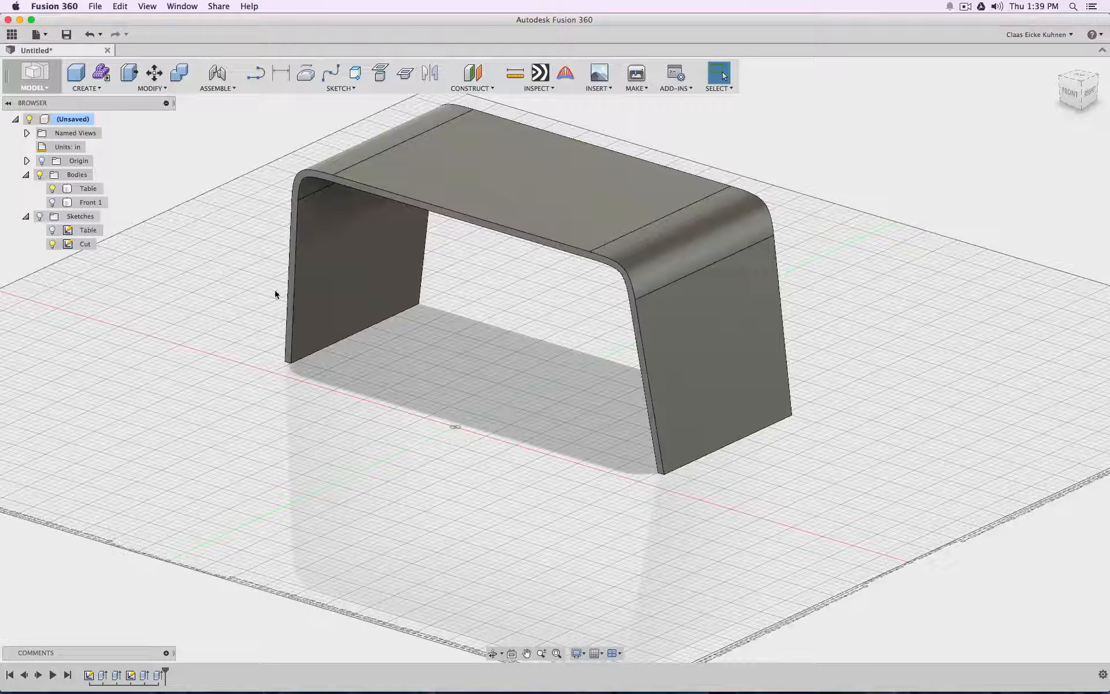
pyautogui.click(257, 73)
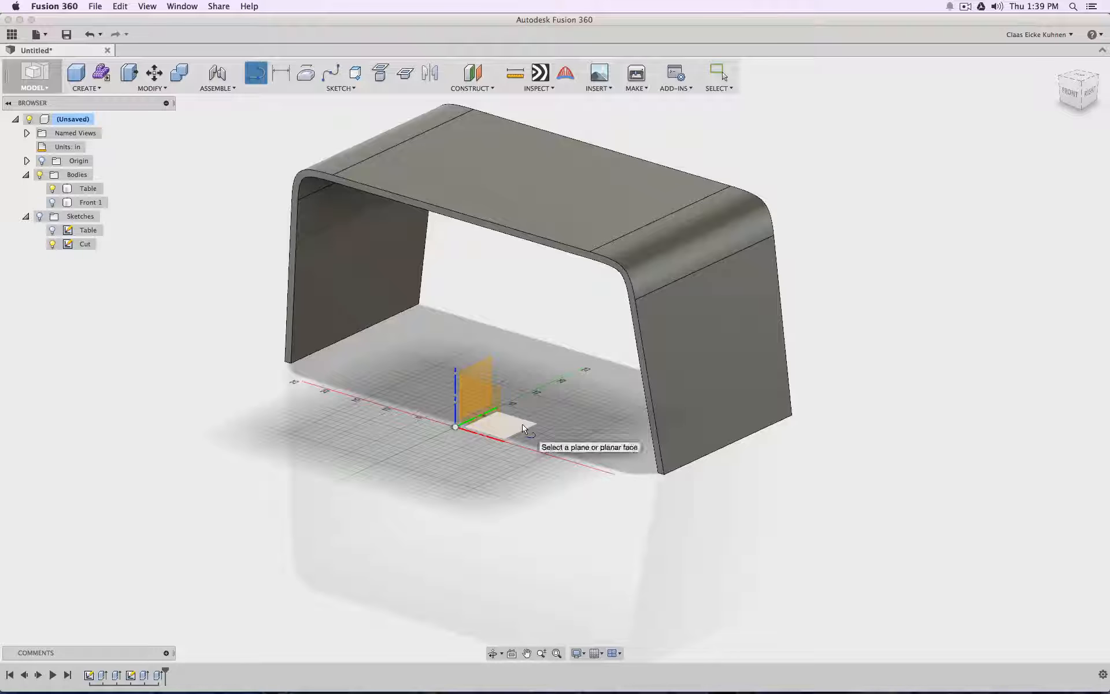
pyautogui.click(524, 428)
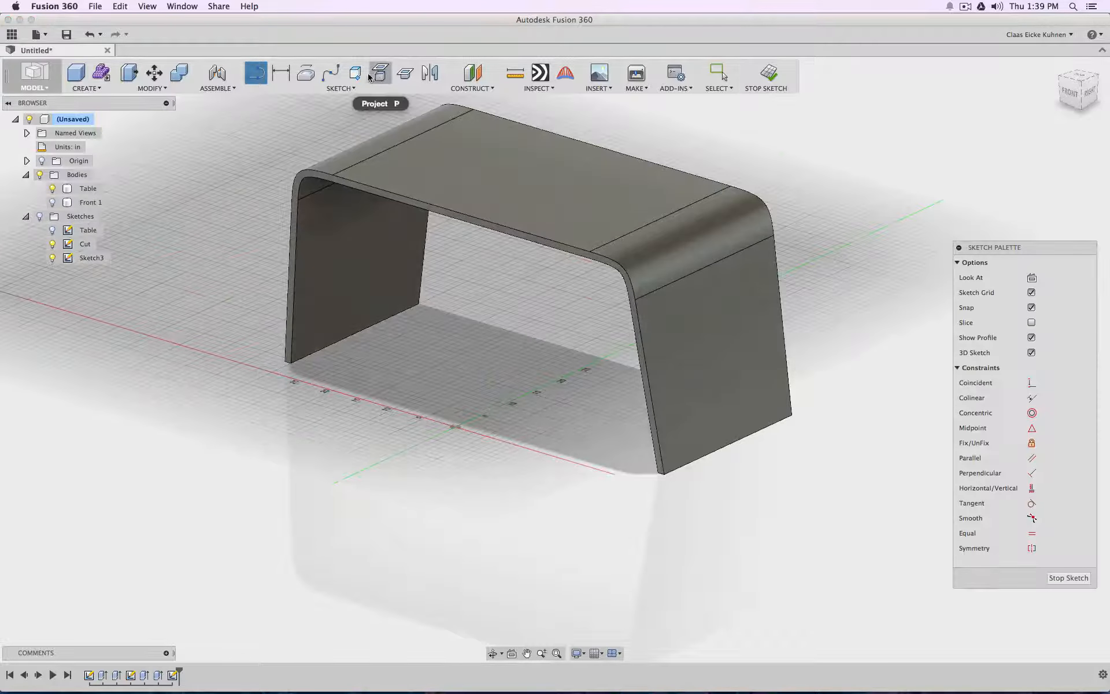
pyautogui.click(381, 78)
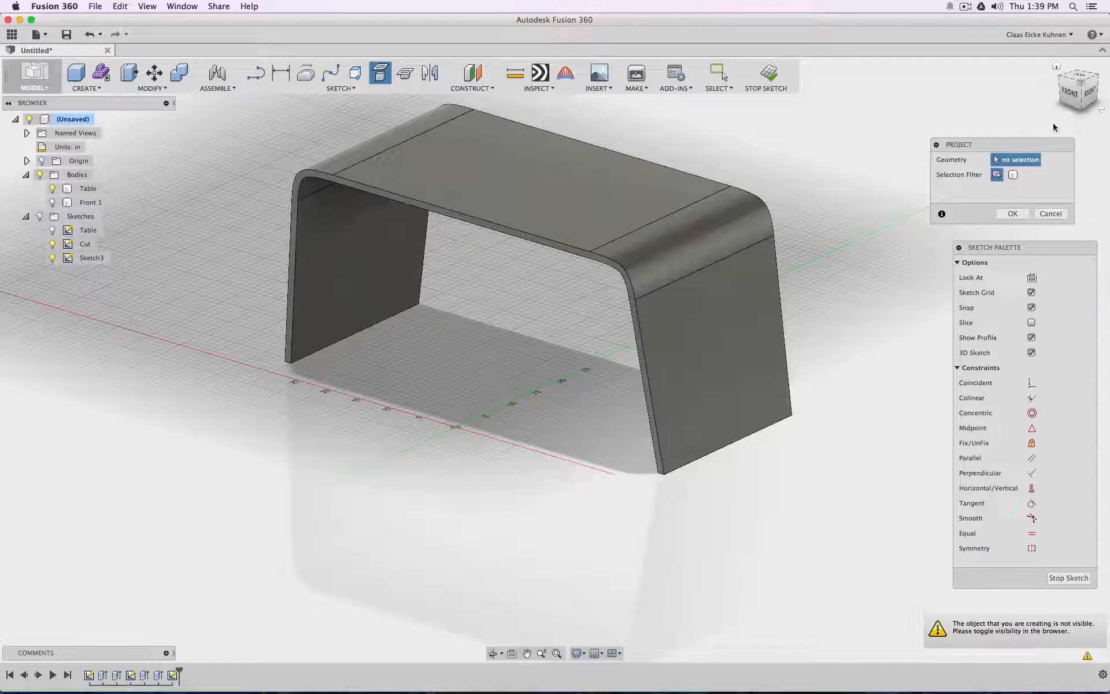
pyautogui.moveTo(1074, 105); pyautogui.dragTo(1103, 104)
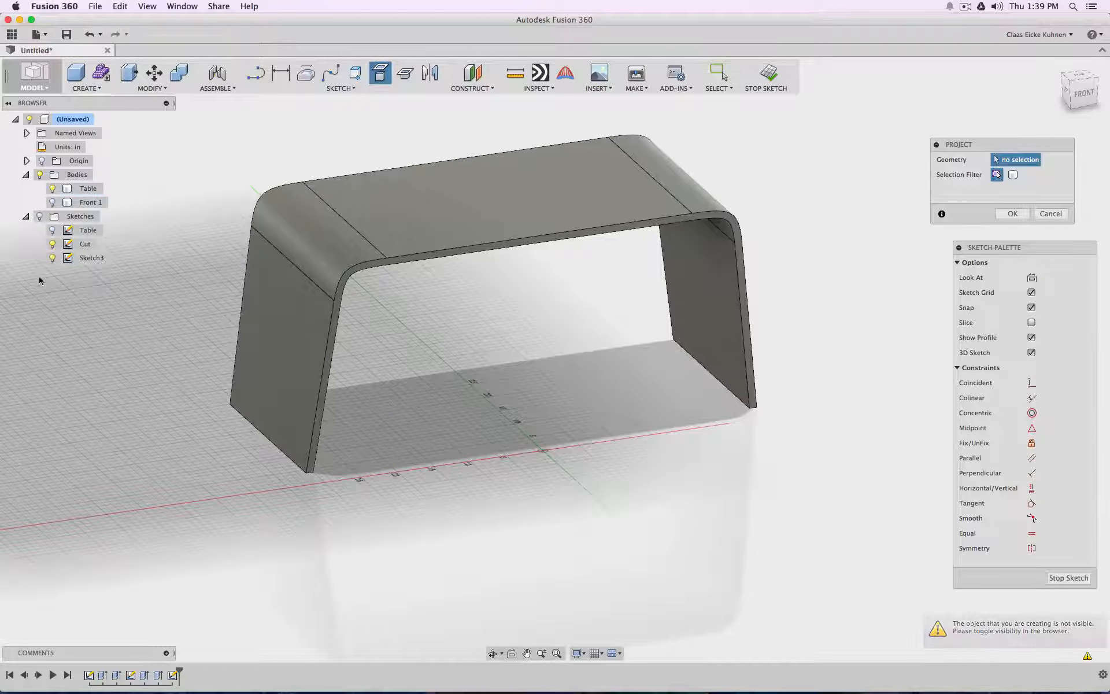
pyautogui.click(40, 217)
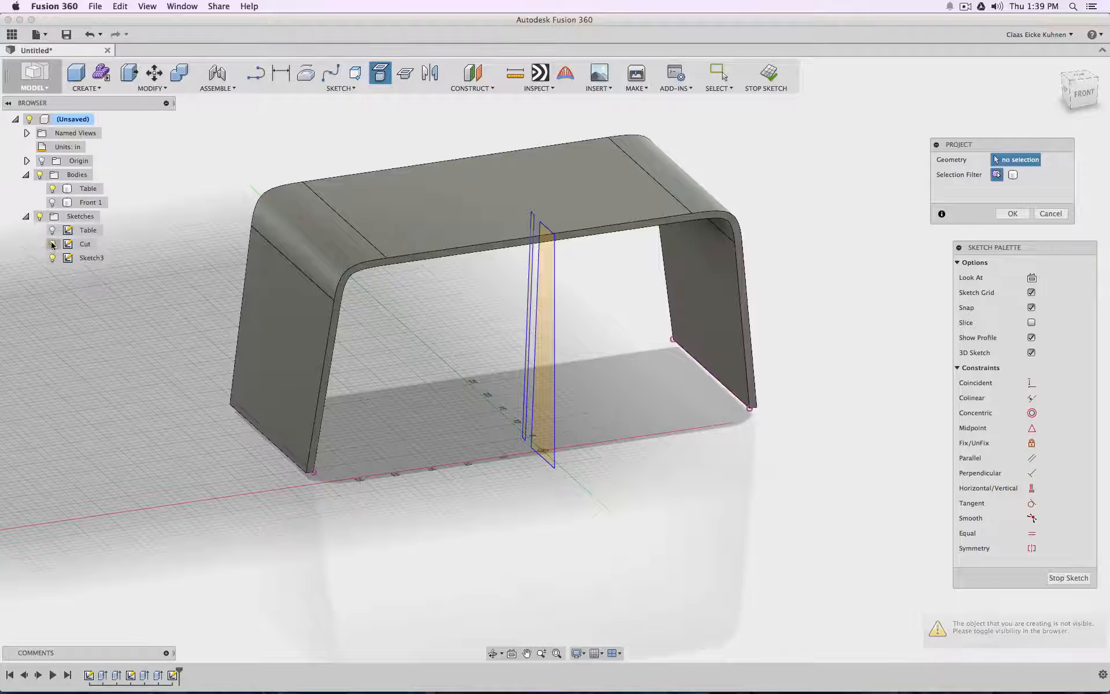
pyautogui.click(40, 175)
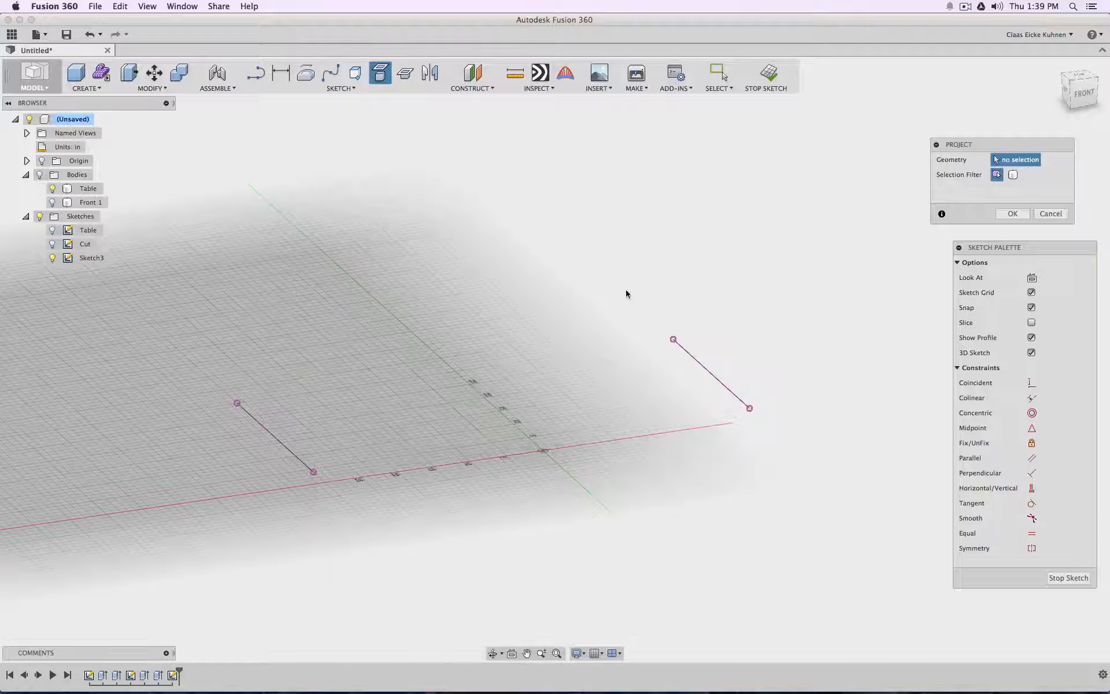
# Step: Draw a line connecting the two projected leg edges, about 3.4 inches behind their front ends
pyautogui.click(255, 73)
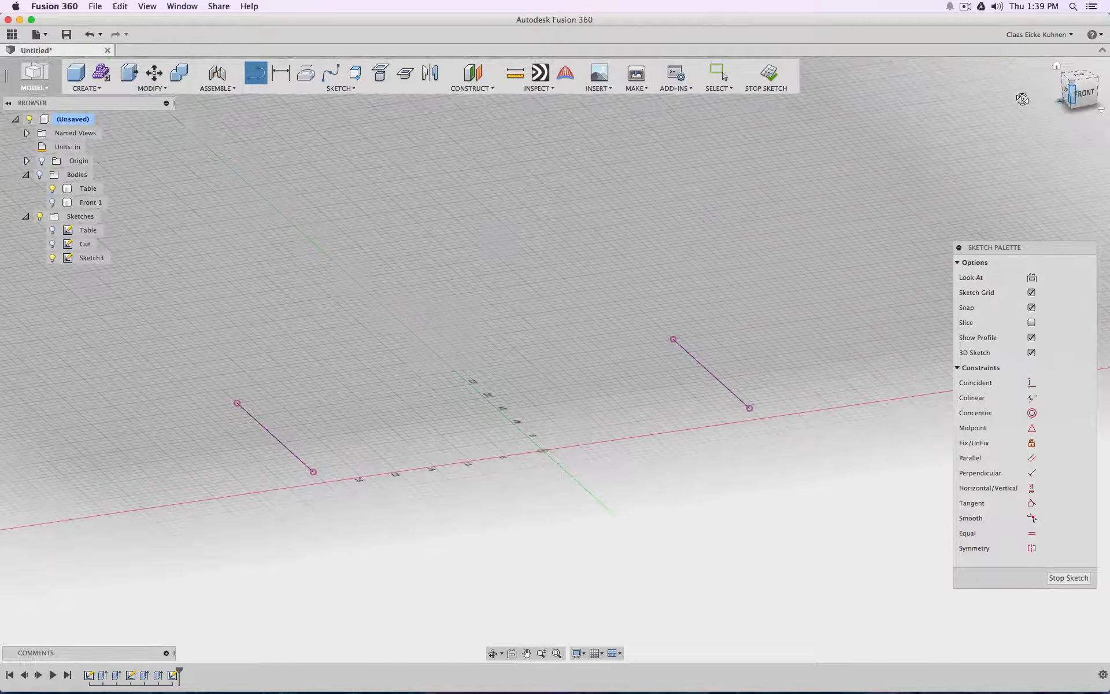
pyautogui.moveTo(1082, 96); pyautogui.dragTo(1018, 105)
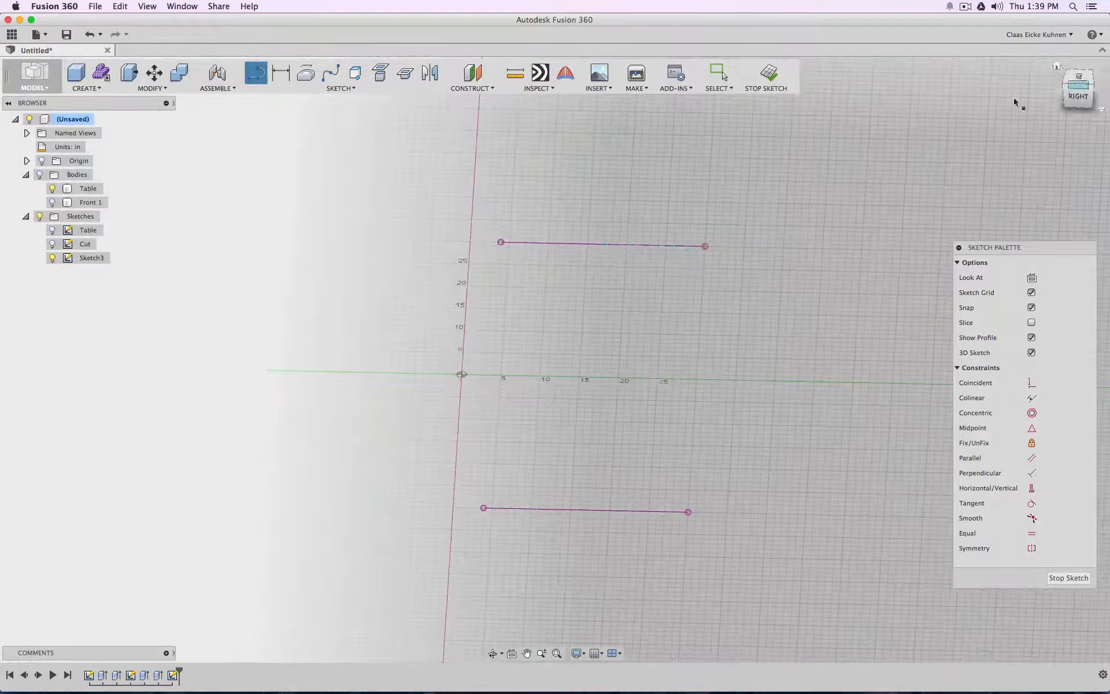
pyautogui.click(500, 242)
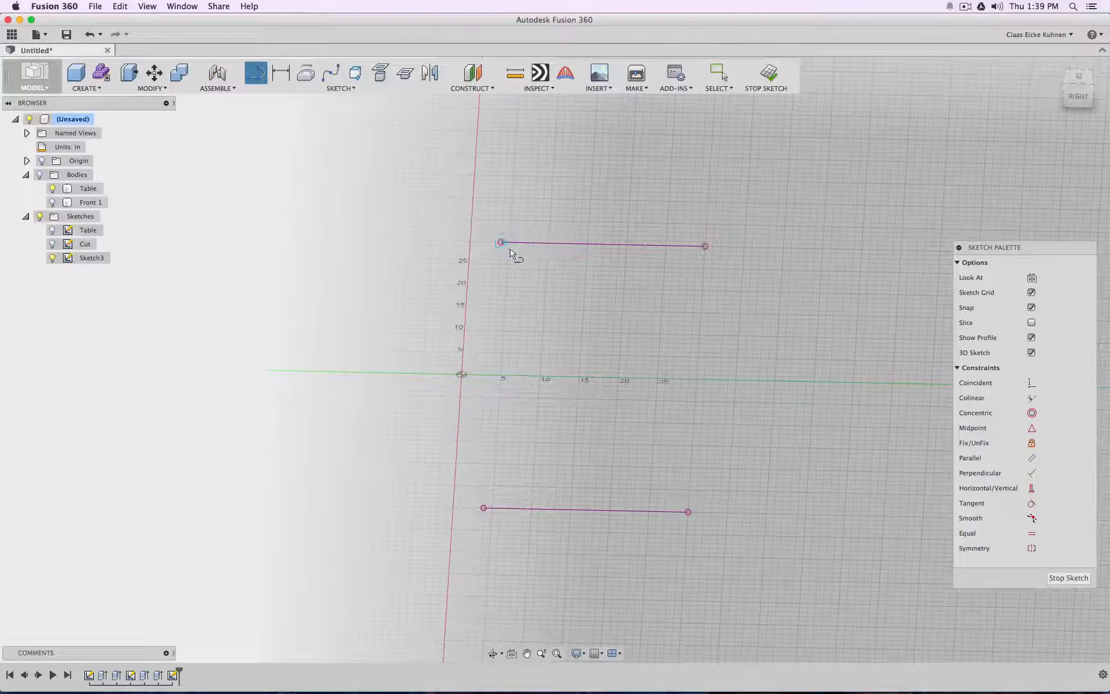
pyautogui.click(516, 509)
# Step: Try to apply a Horizontal/Vertical constraint to the connecting line
pyautogui.click(1030, 492)
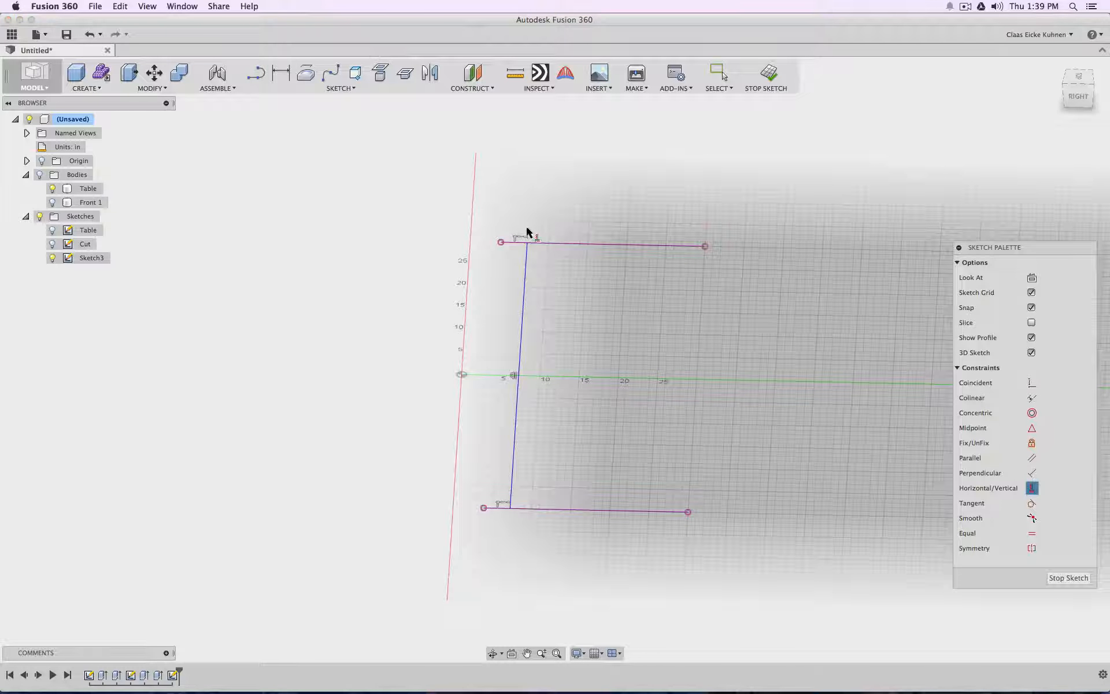
pyautogui.click(526, 261)
pyautogui.click(528, 263)
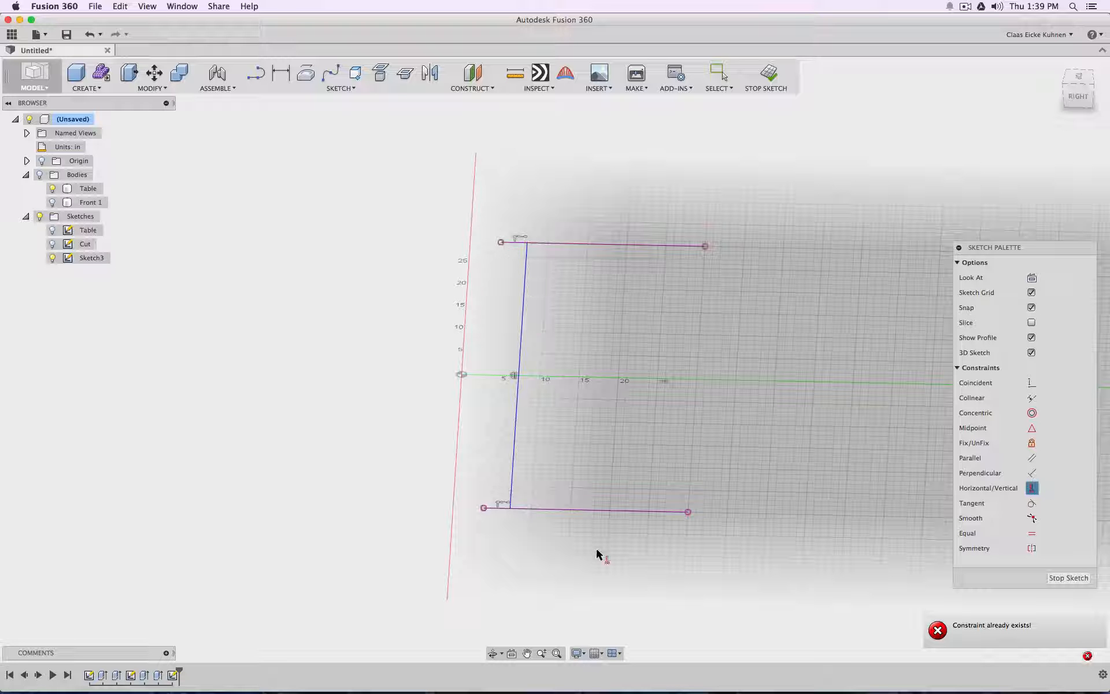
pyautogui.click(527, 243)
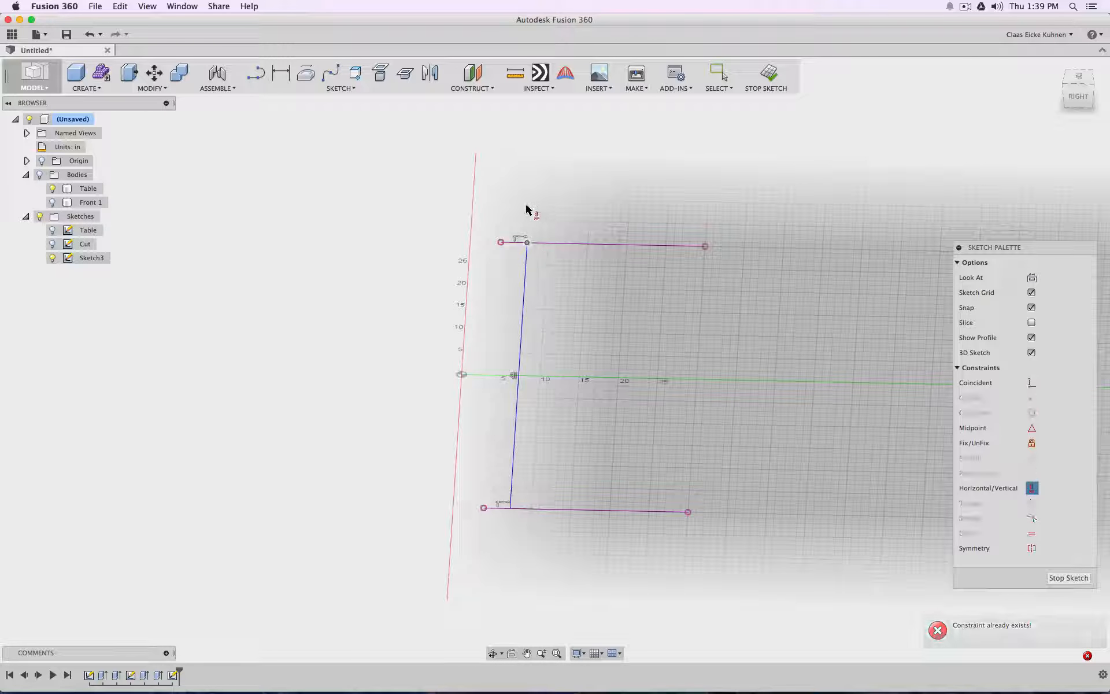
pyautogui.press('Escape')
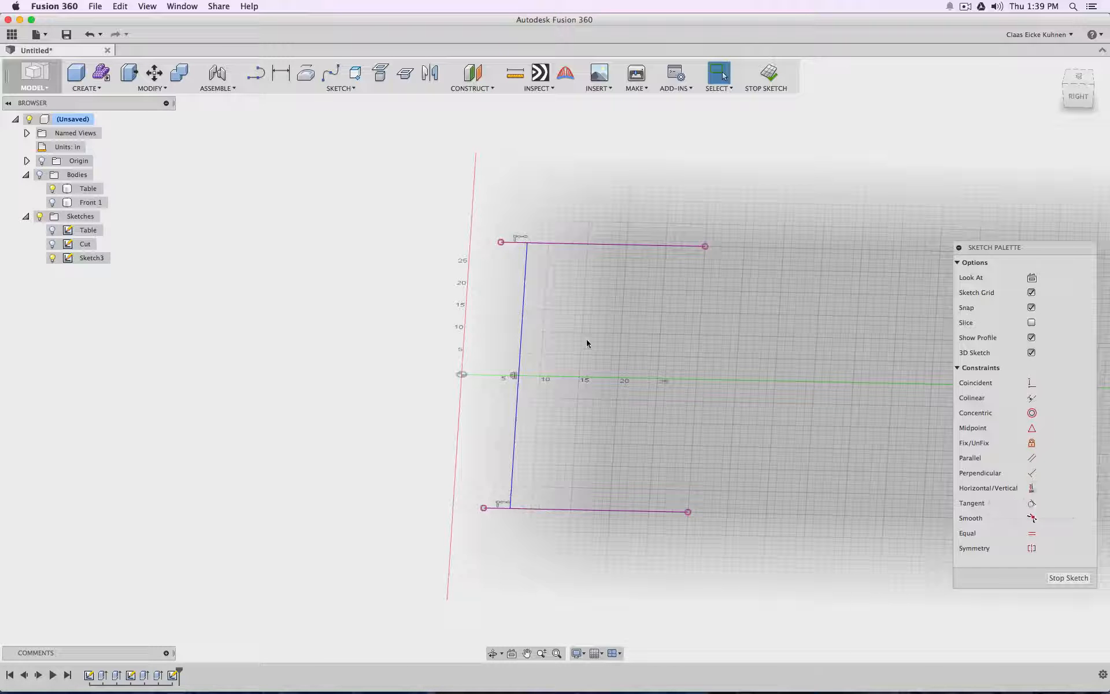
# Step: Dimension the connecting line 2 inches from the front end of the projected leg edge
pyautogui.click(282, 74)
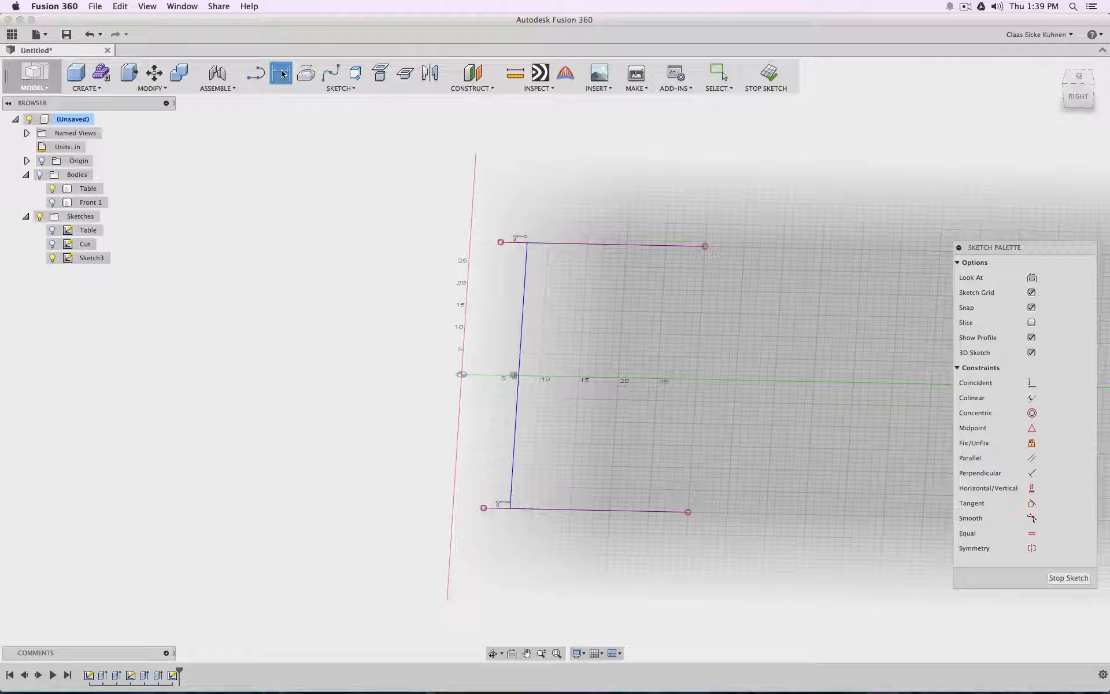
pyautogui.click(527, 242)
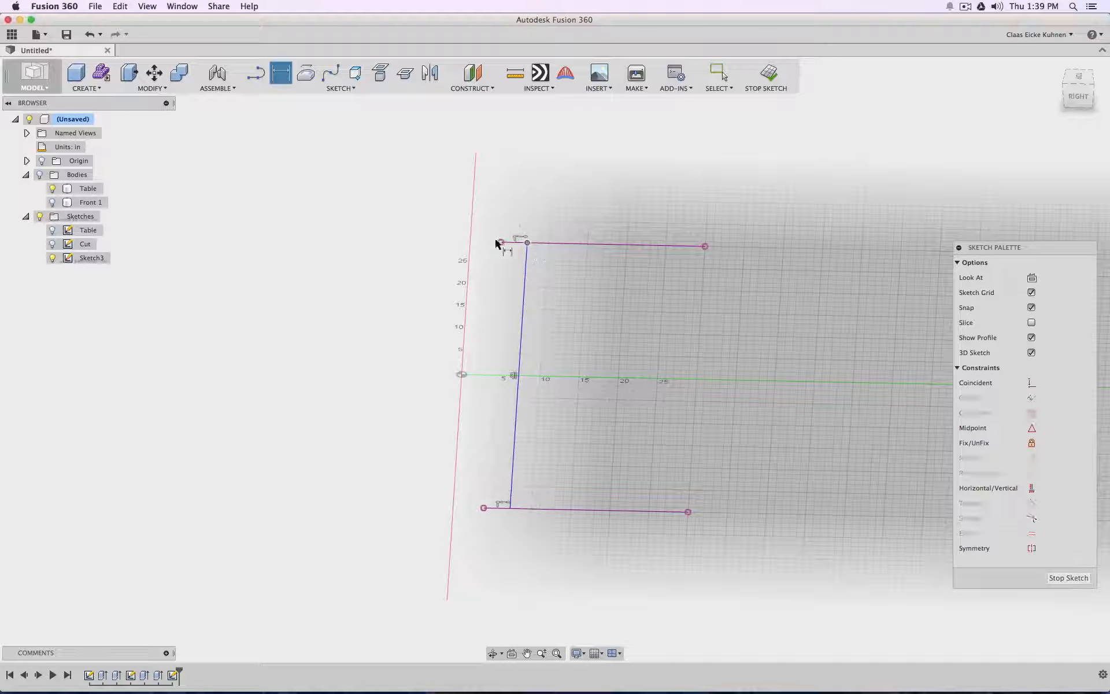
pyautogui.click(505, 196)
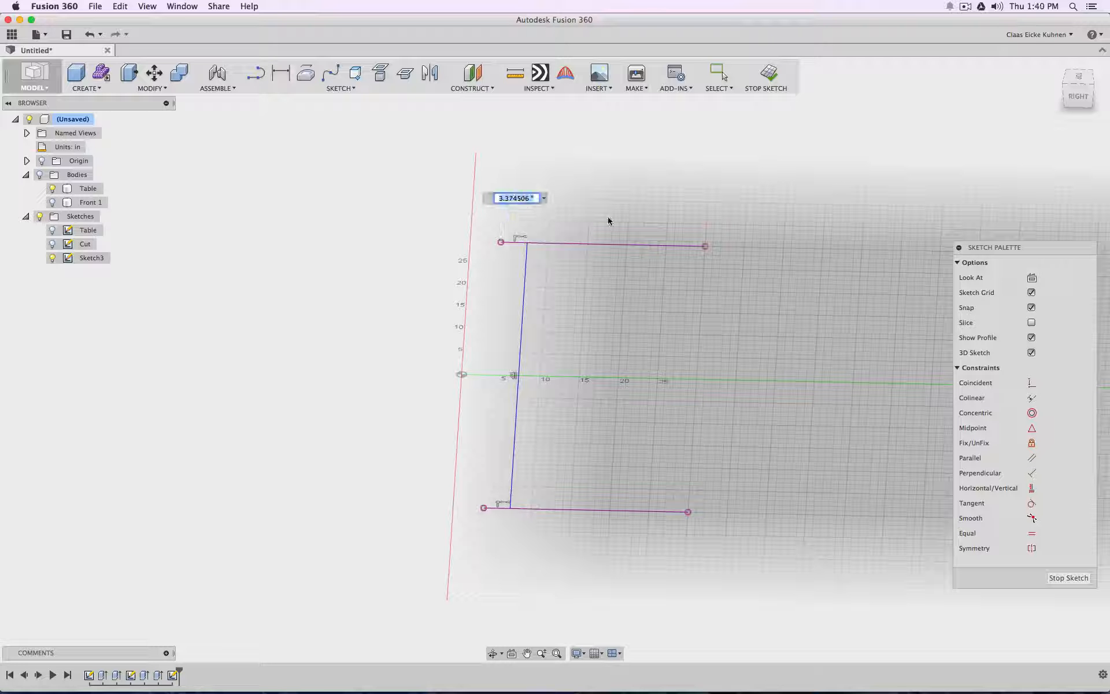
pyautogui.write('2')
pyautogui.press('Return')
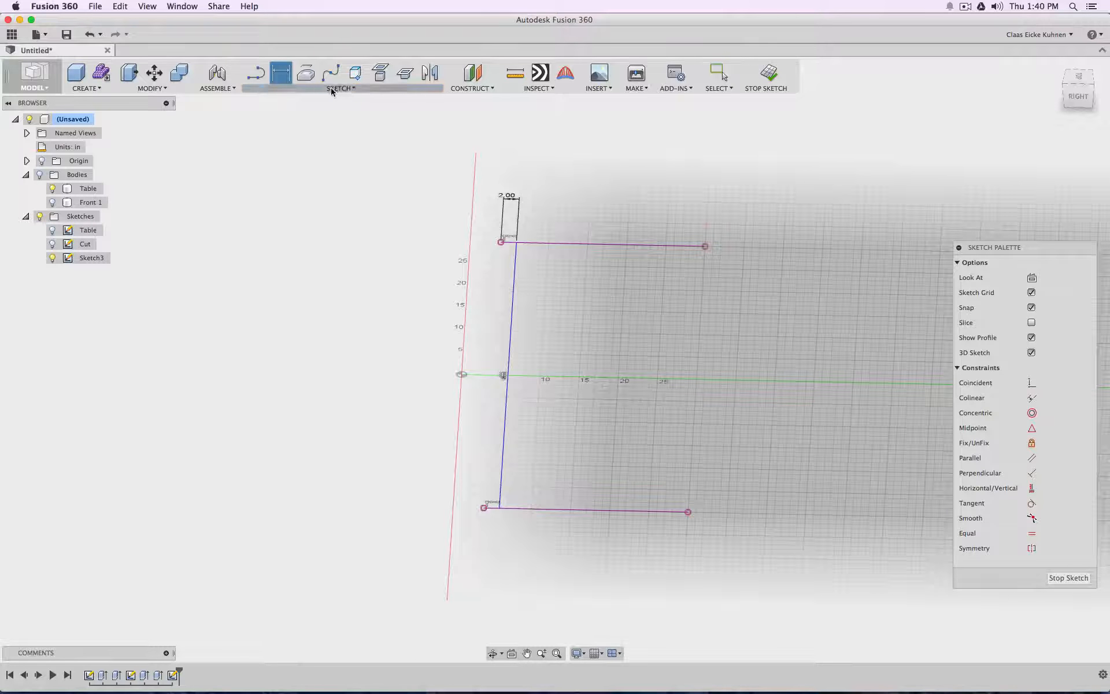
# Step: Offset the line connecting the two projected leg edges 1 inch toward the rear of the table
pyautogui.click(331, 89)
pyautogui.click(324, 285)
pyautogui.click(514, 287)
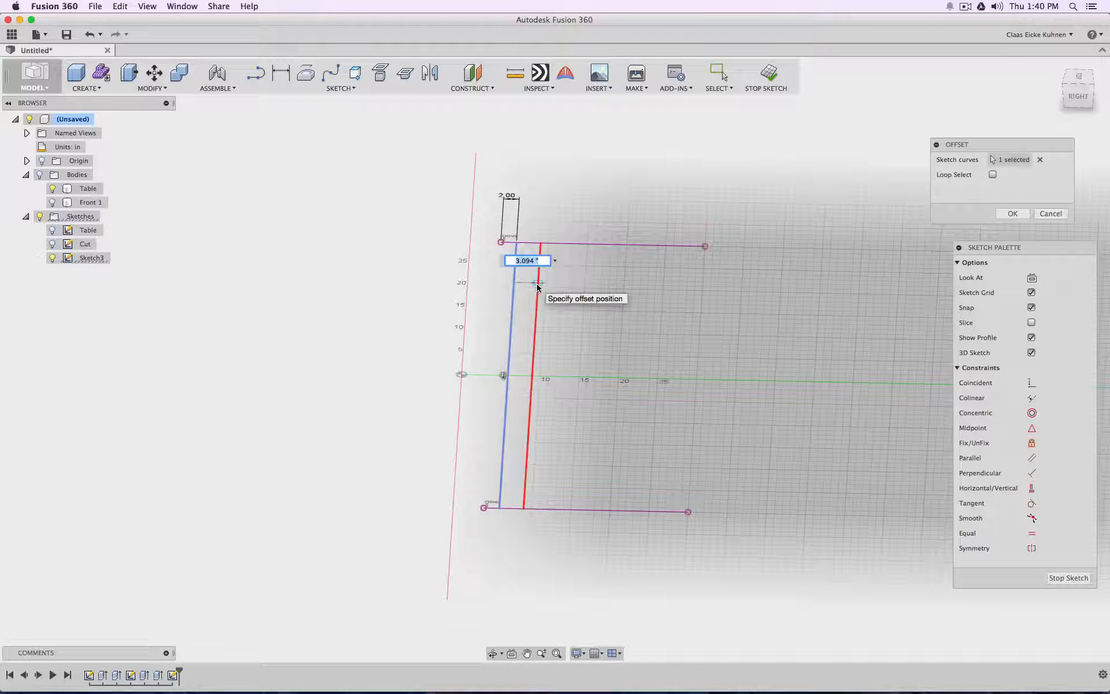
pyautogui.click(537, 285)
# Step: Dimension the spacing between the connecting line and its offset copy at 1 inch and finish the sketch
pyautogui.press('d')
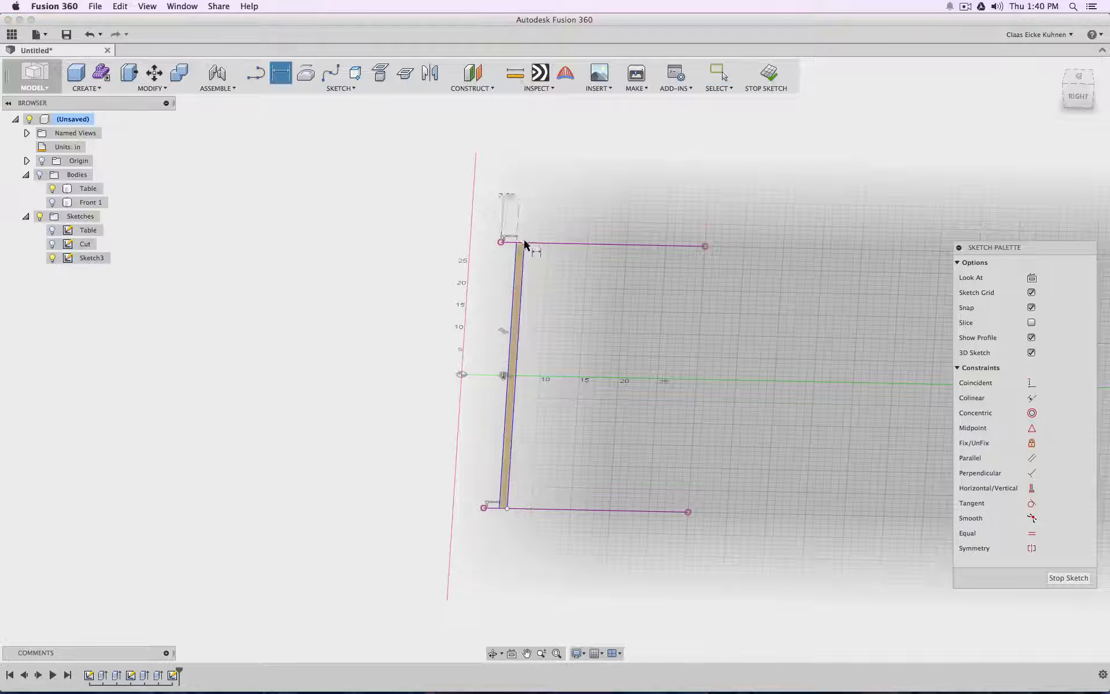
pyautogui.scroll(5, 521, 244)
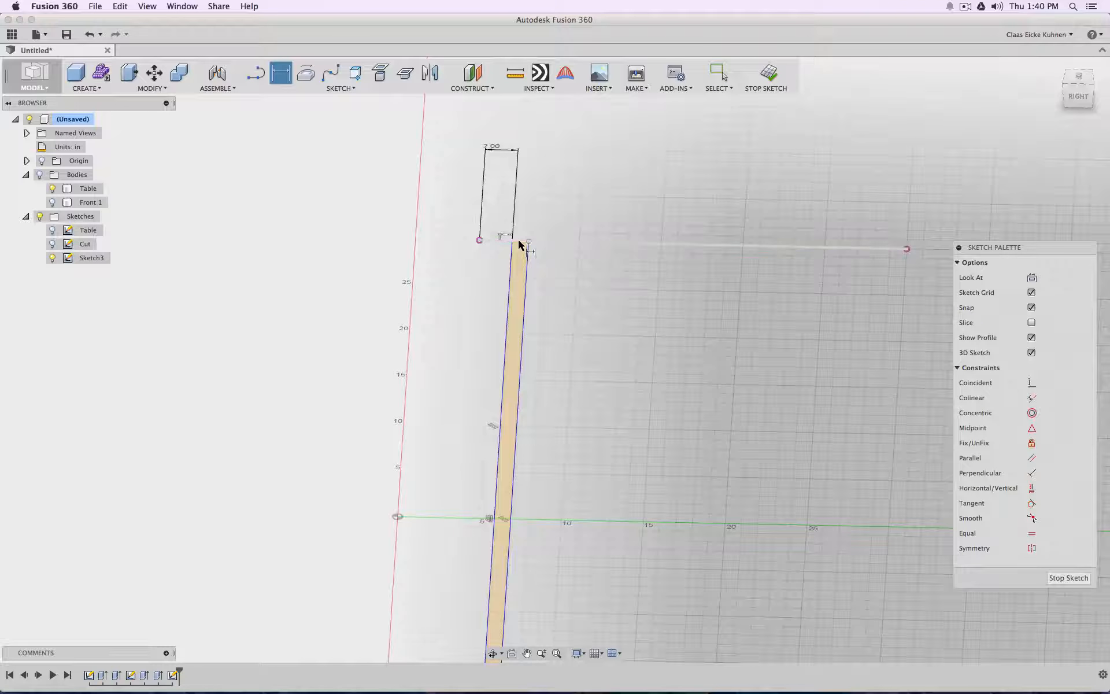
pyautogui.click(527, 261)
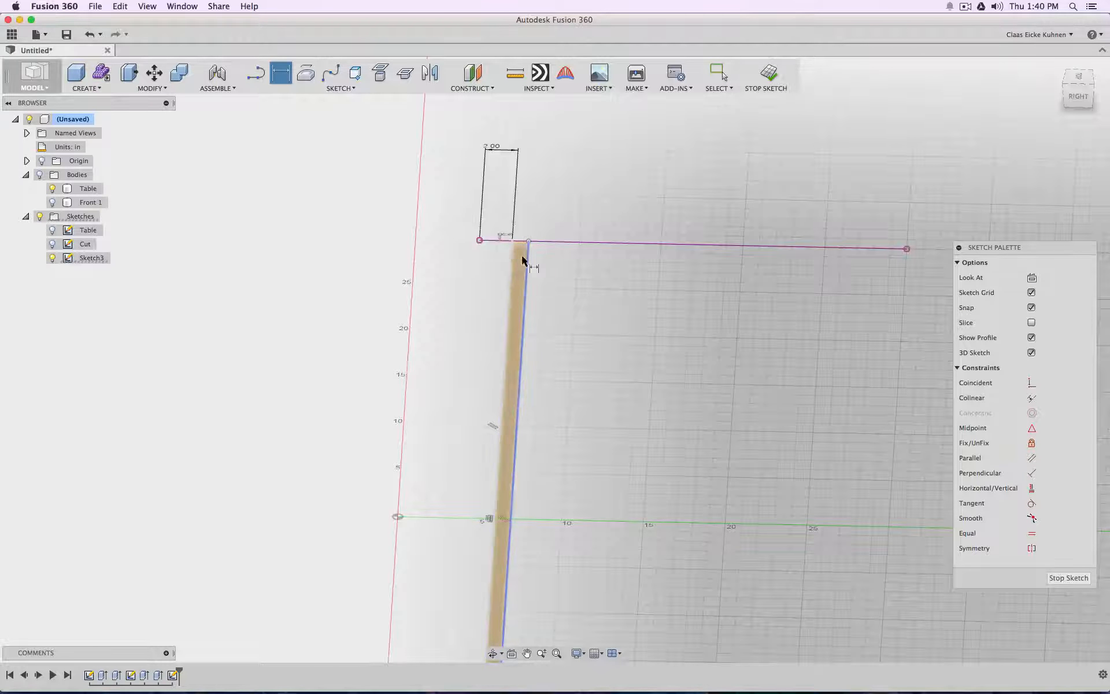
pyautogui.click(567, 261)
pyautogui.scroll(-3, 679, 341)
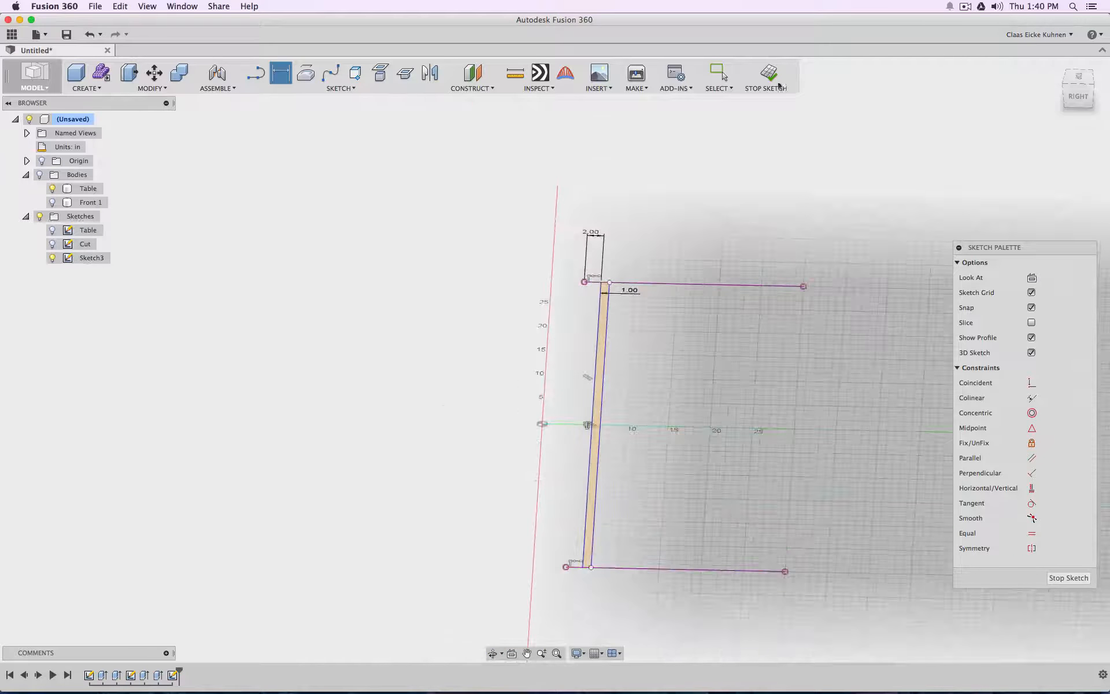
pyautogui.click(775, 81)
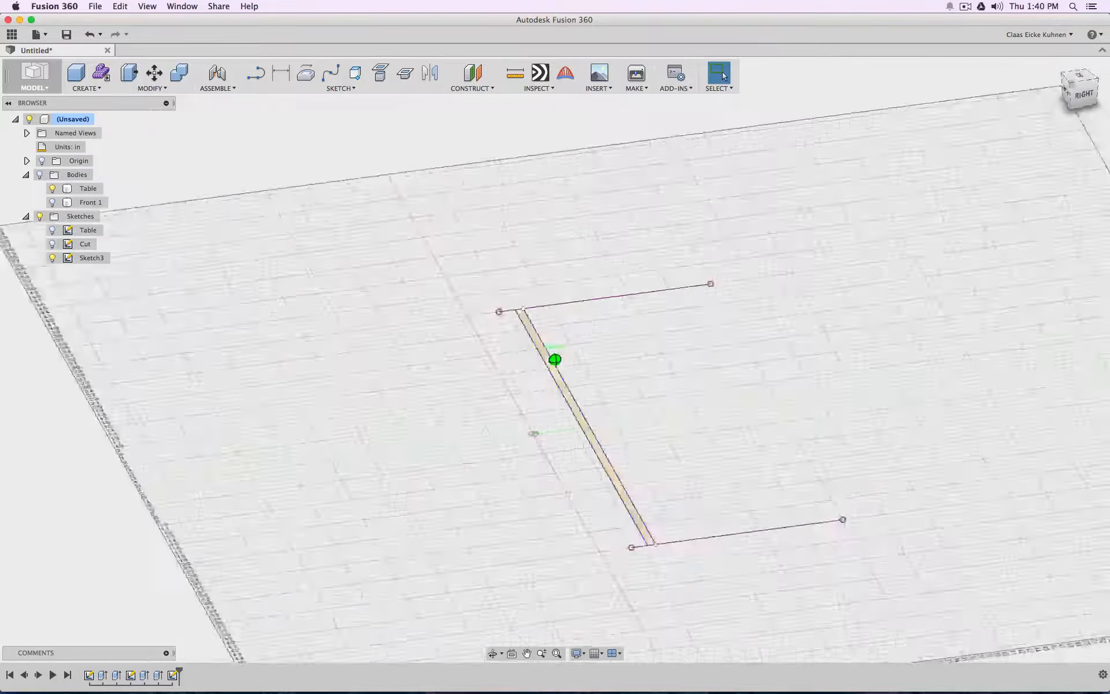
# Step: Show the bodies and extrude the thin ground-plane strip up to the table's inner surface, using To extents with Match Shape
pyautogui.click(52, 202)
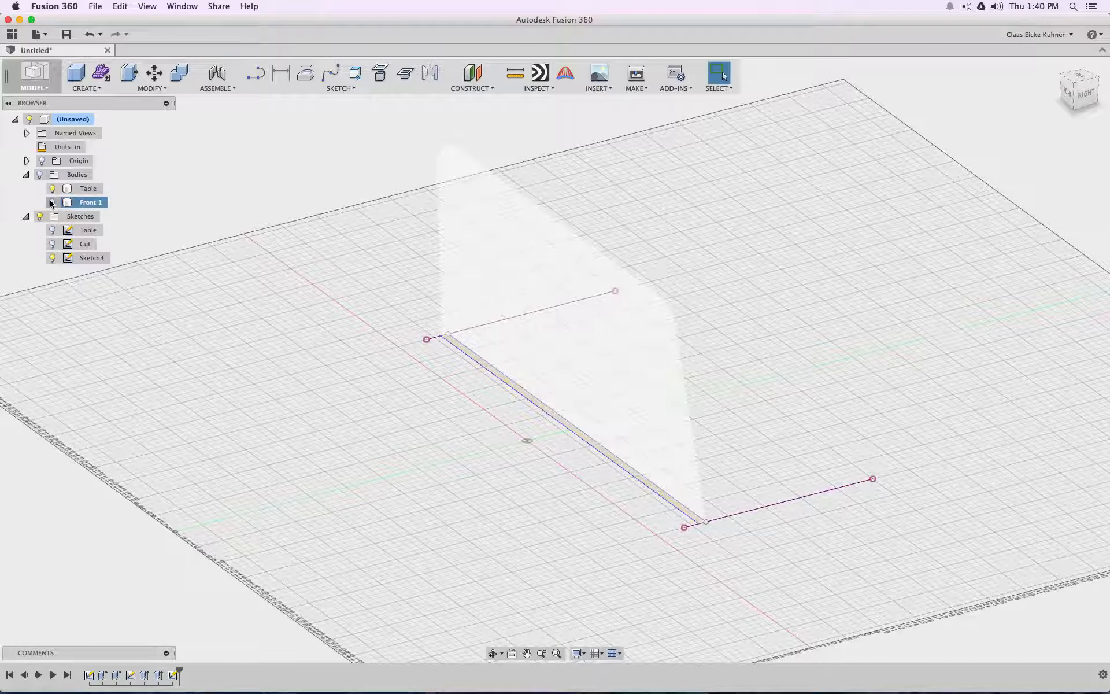
pyautogui.click(40, 174)
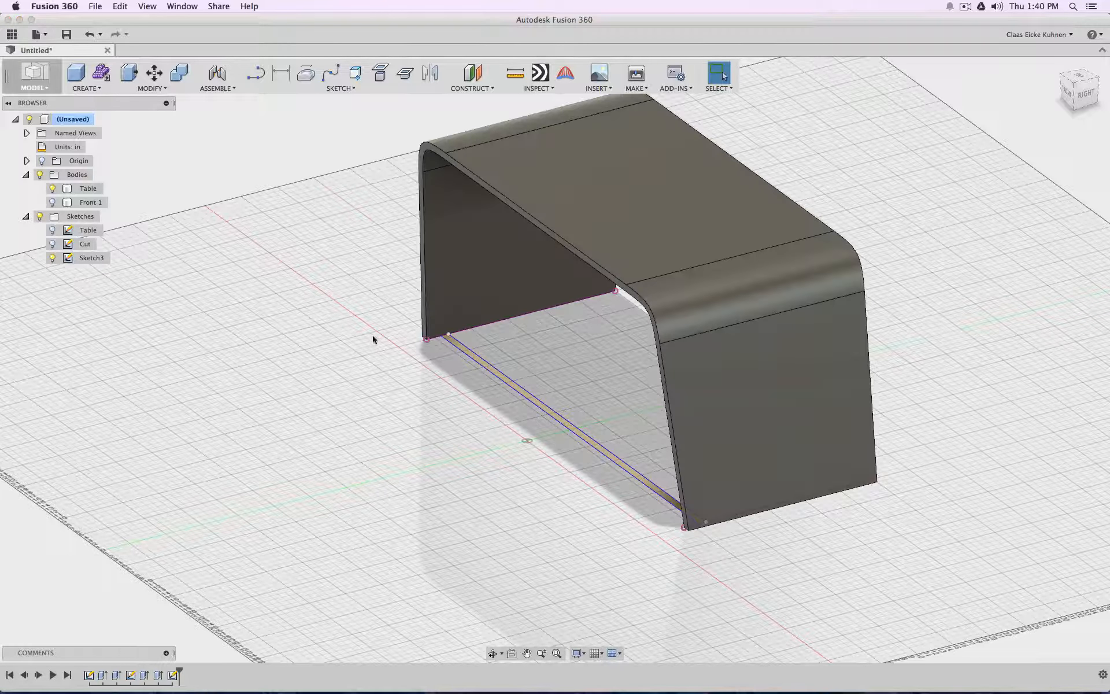
pyautogui.click(86, 86)
pyautogui.click(89, 174)
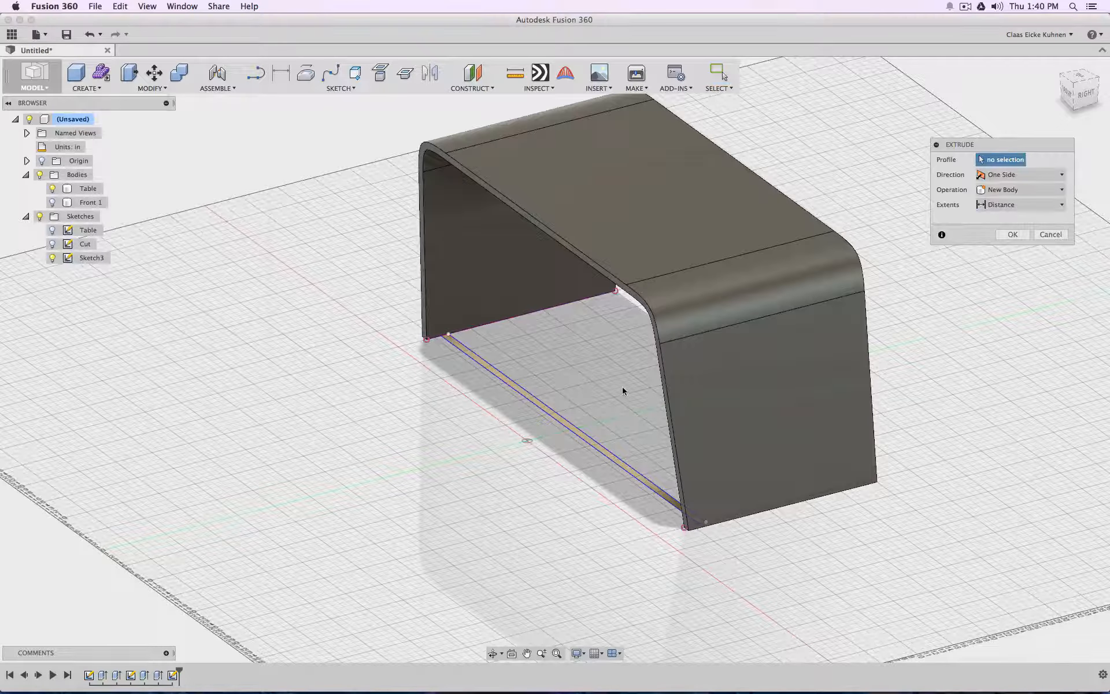
pyautogui.click(561, 423)
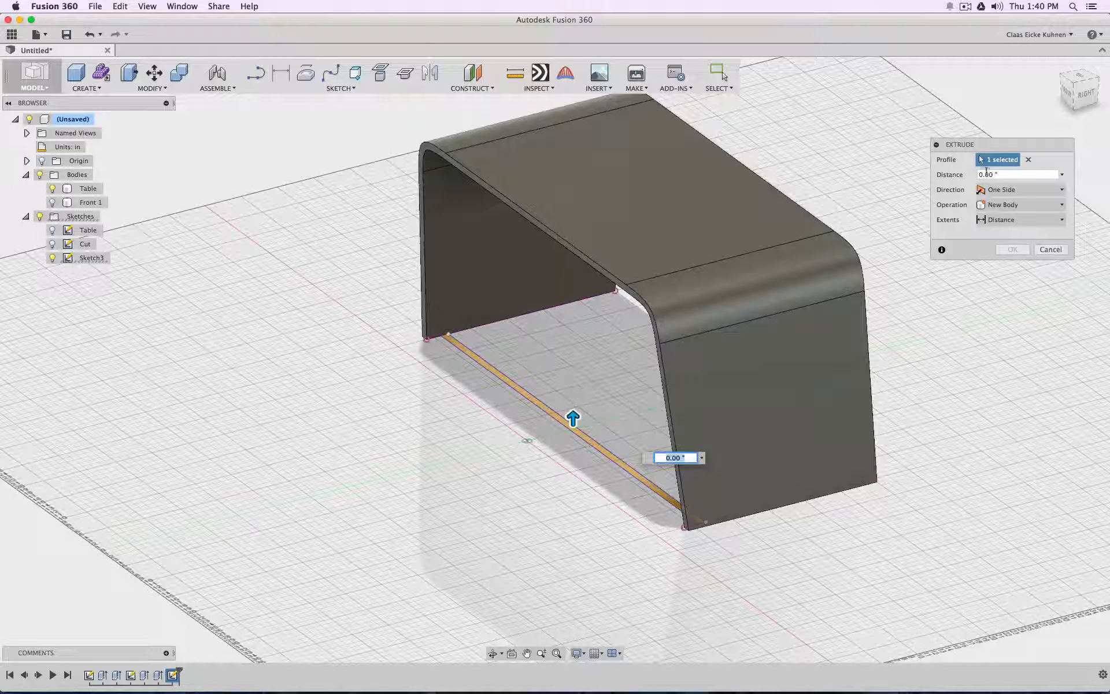
pyautogui.click(1070, 91)
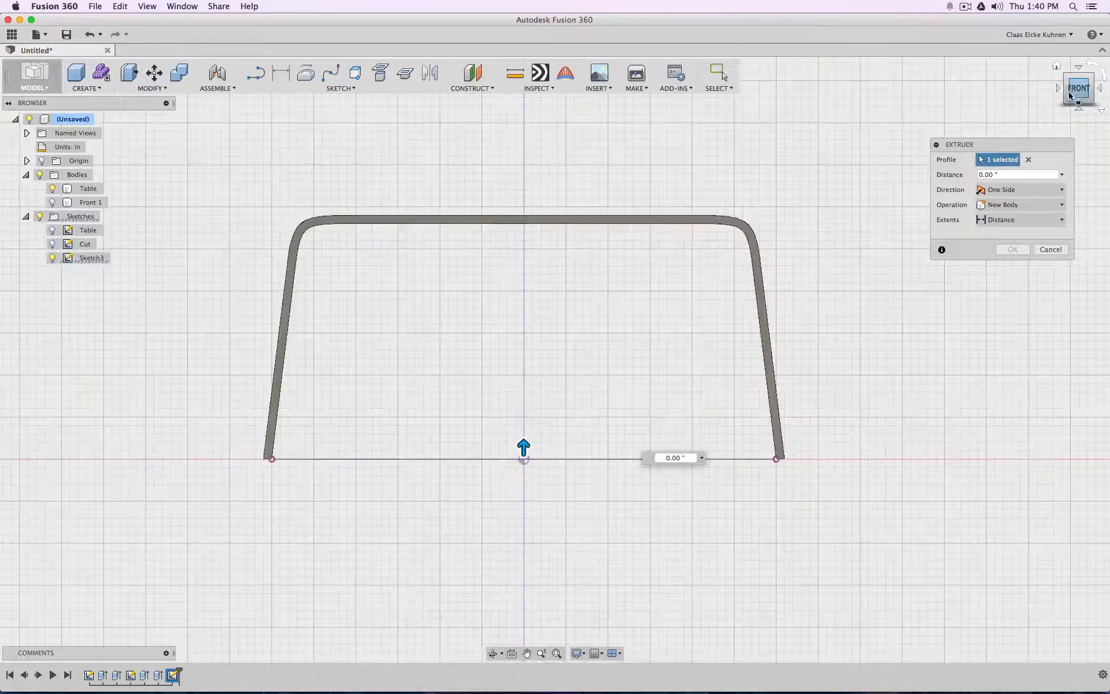
pyautogui.click(1019, 220)
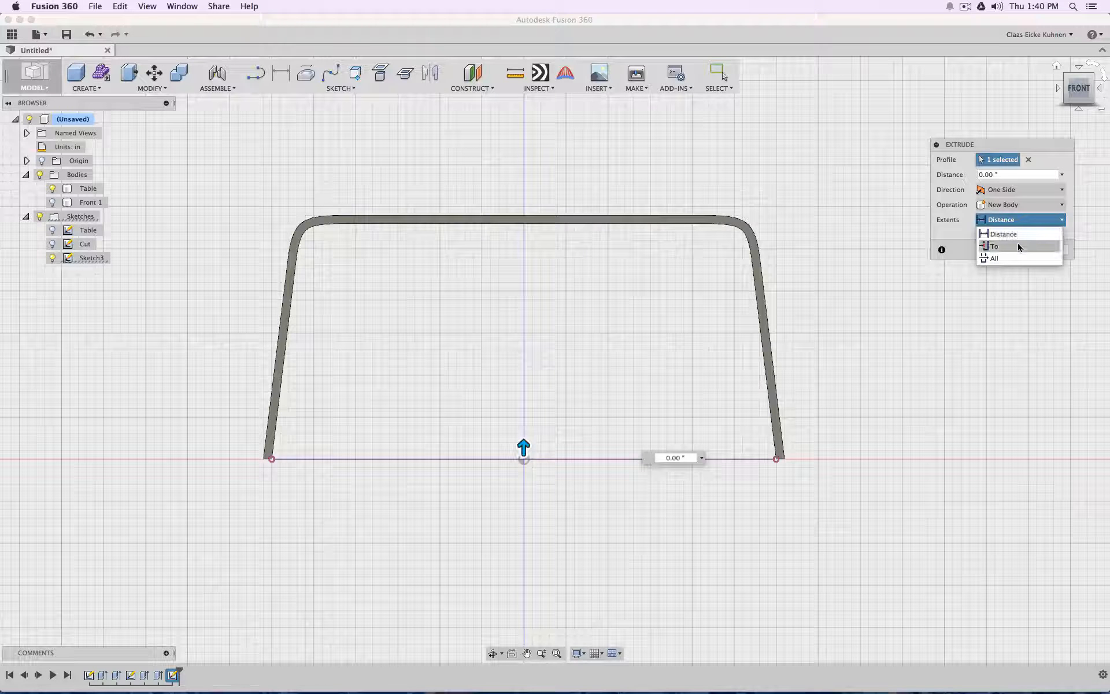
pyautogui.click(1018, 245)
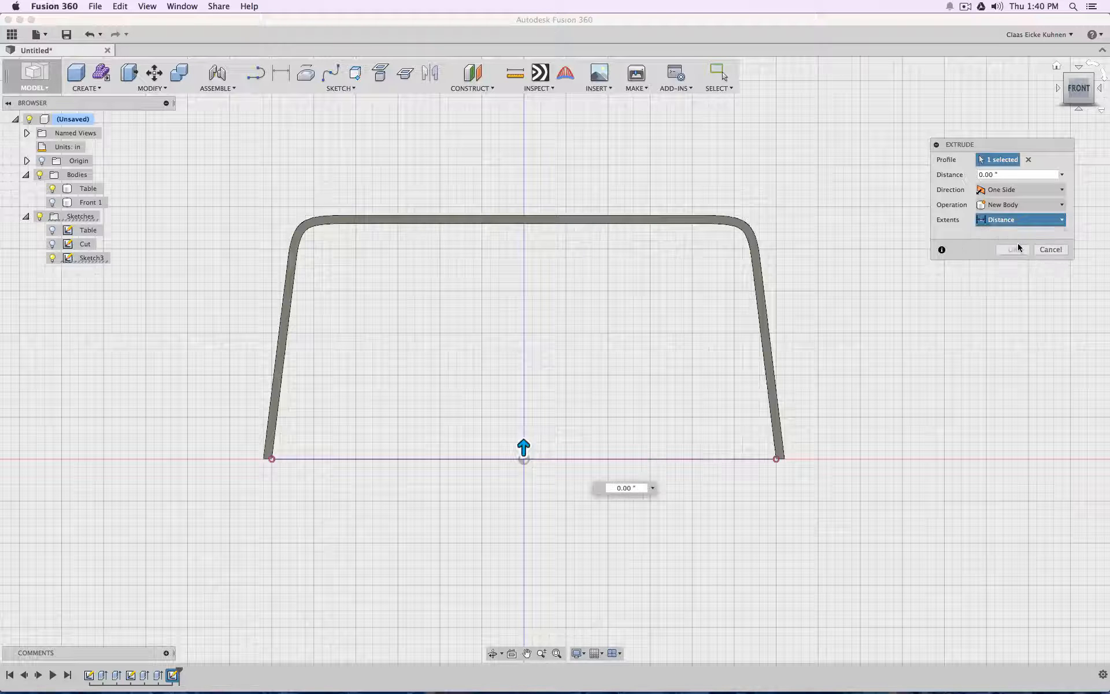
pyautogui.click(752, 244)
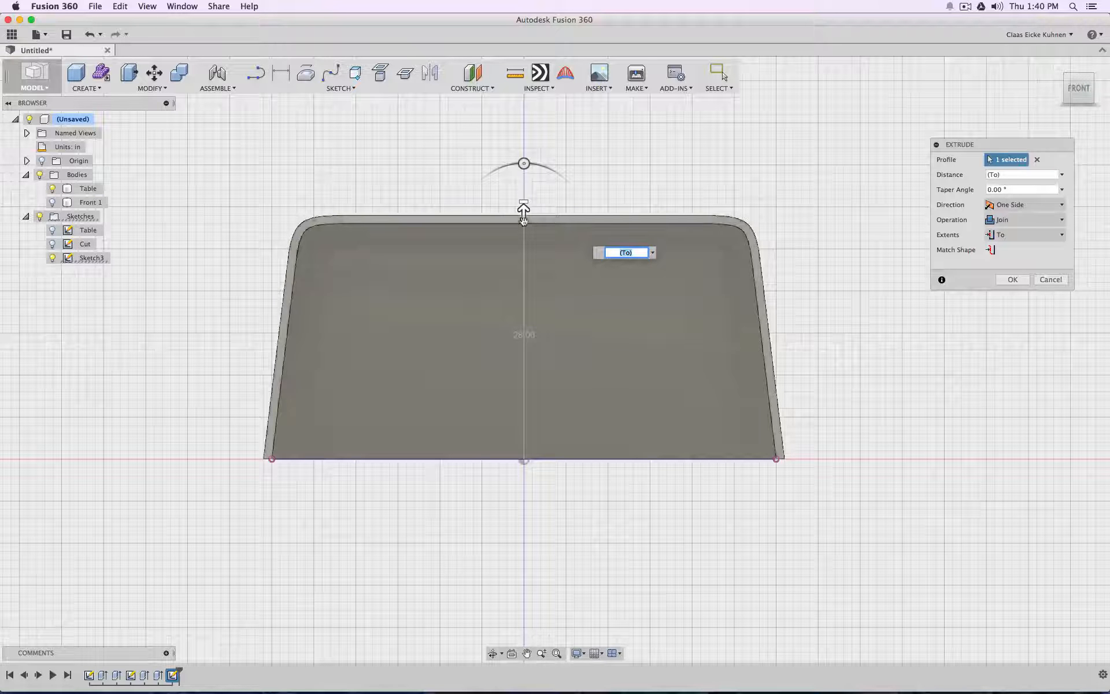
pyautogui.click(990, 249)
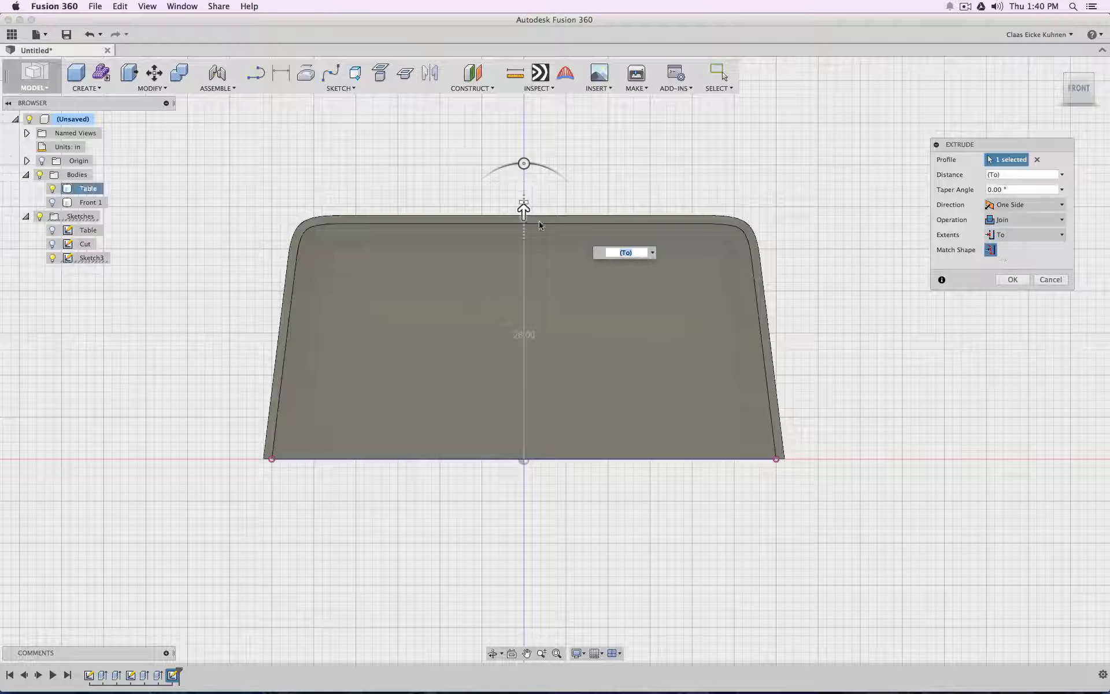
pyautogui.click(1012, 279)
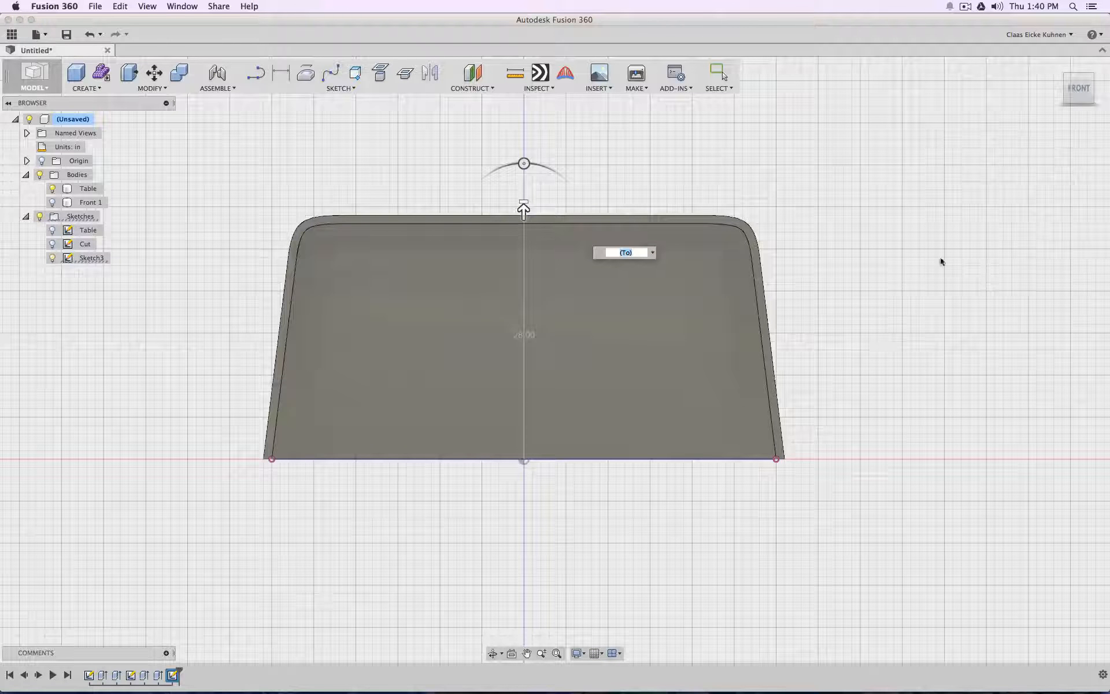
# Step: Edit the panel extrusion so that its operation is New Body
pyautogui.click(70, 188)
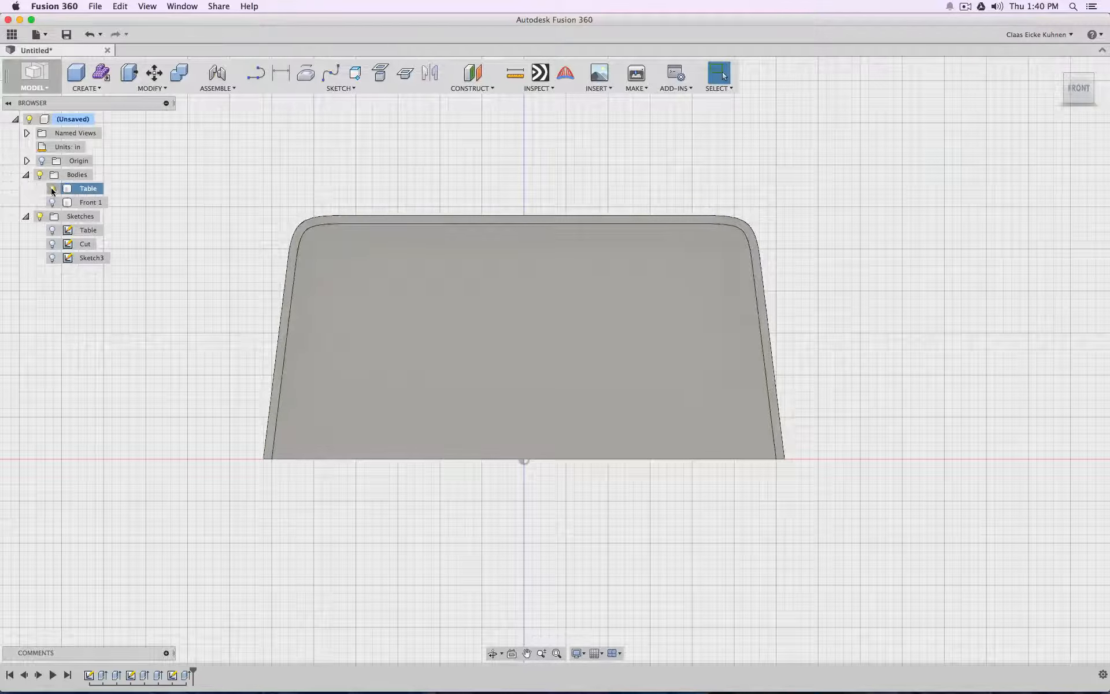
pyautogui.rightClick(185, 675)
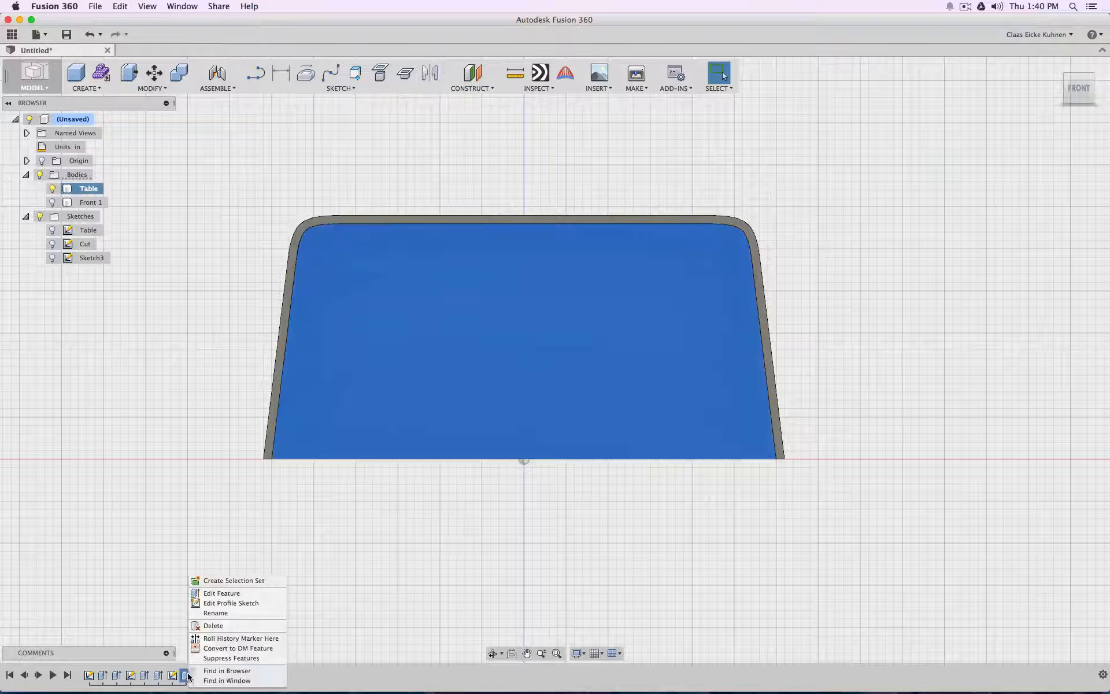
pyautogui.click(228, 593)
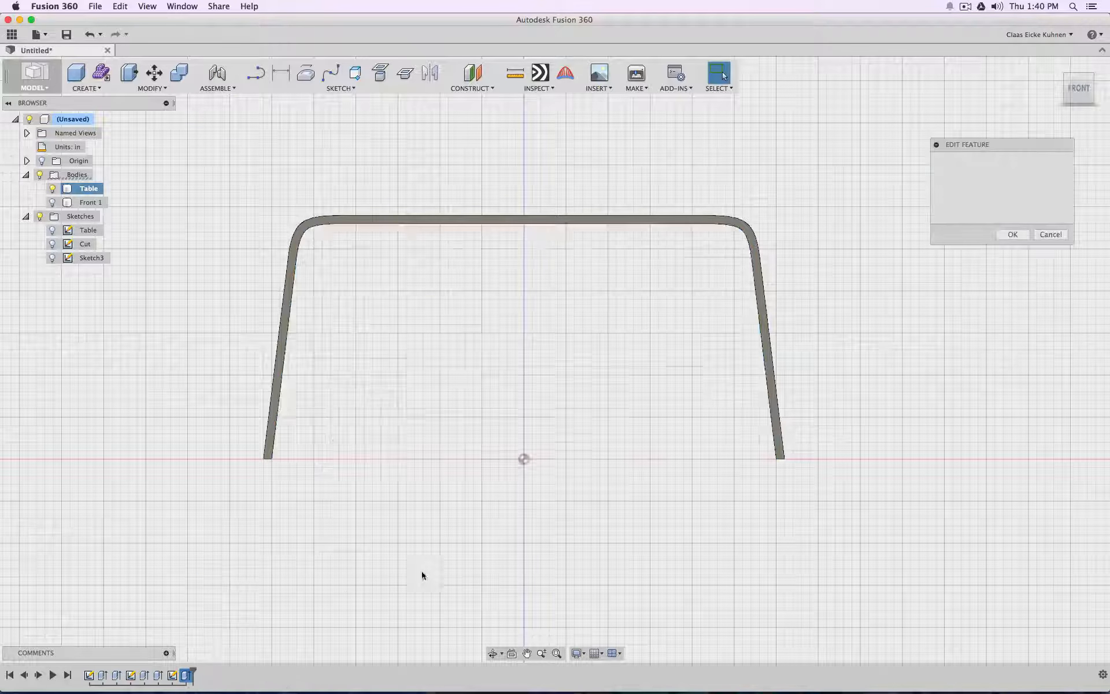
pyautogui.click(1023, 221)
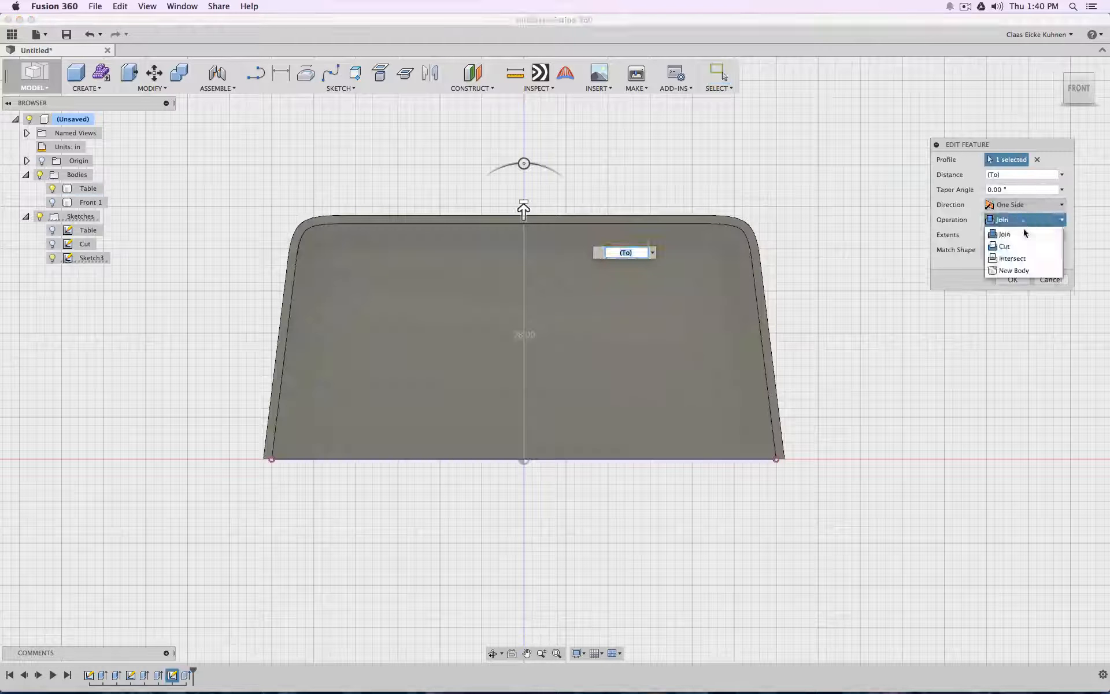
pyautogui.click(1014, 270)
pyautogui.click(1012, 280)
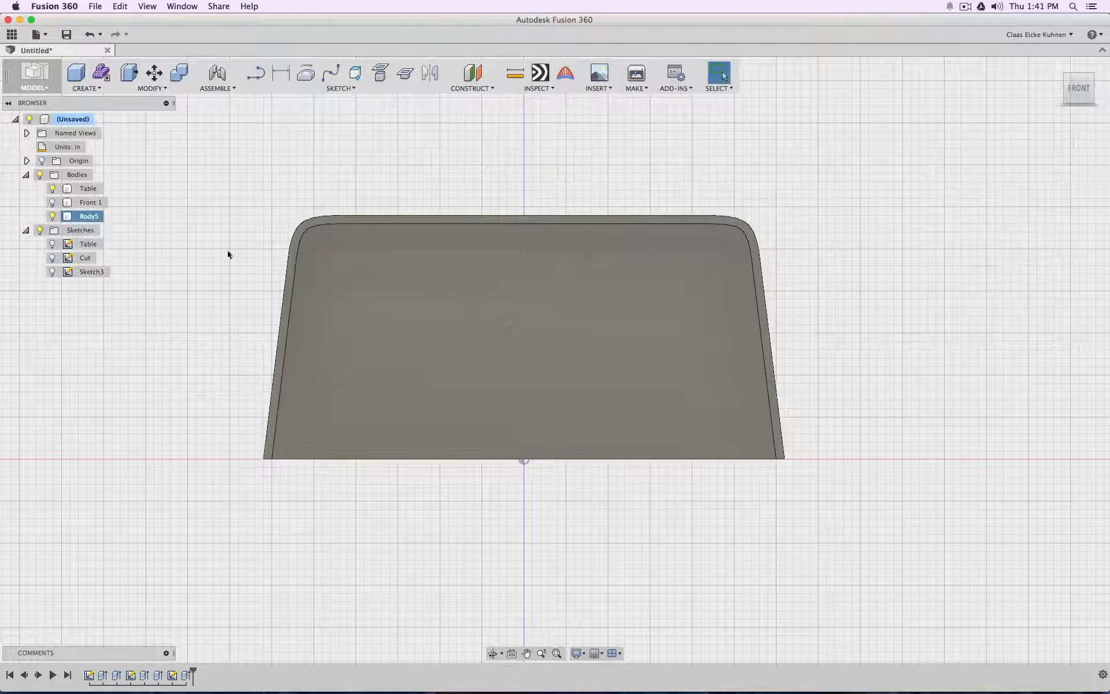
# Step: Toggle the Table body's visibility and inspect the new panel alone and inside the table, including from underneath
pyautogui.click(53, 189)
pyautogui.click(53, 189)
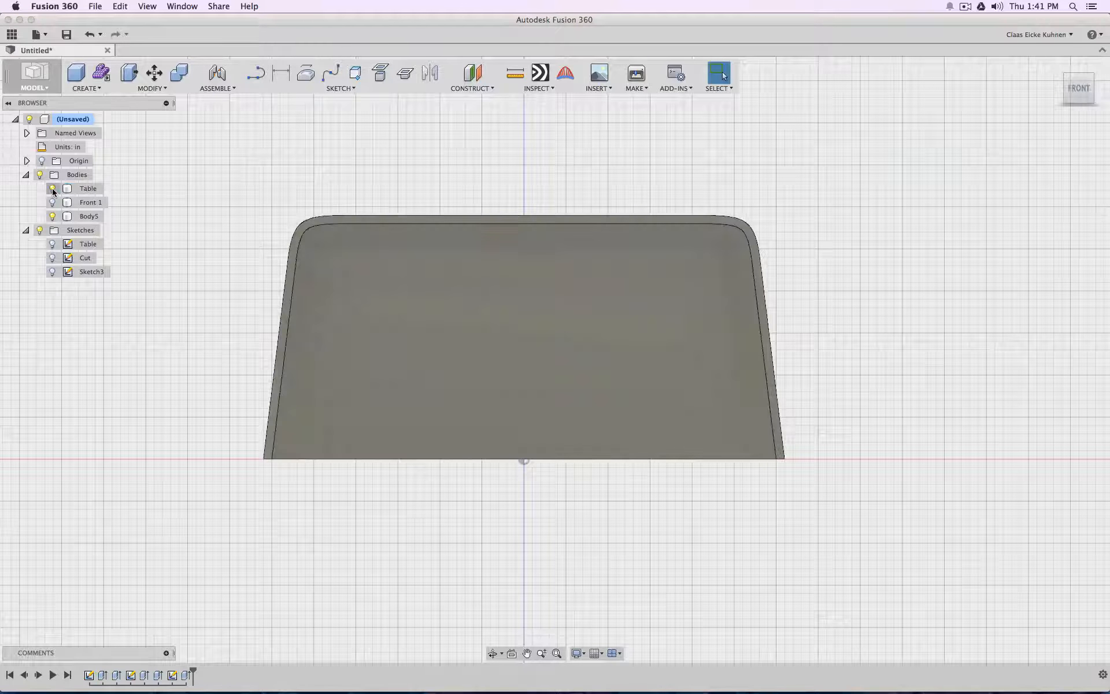
pyautogui.click(53, 189)
pyautogui.click(52, 189)
pyautogui.click(52, 189)
pyautogui.click(1076, 94)
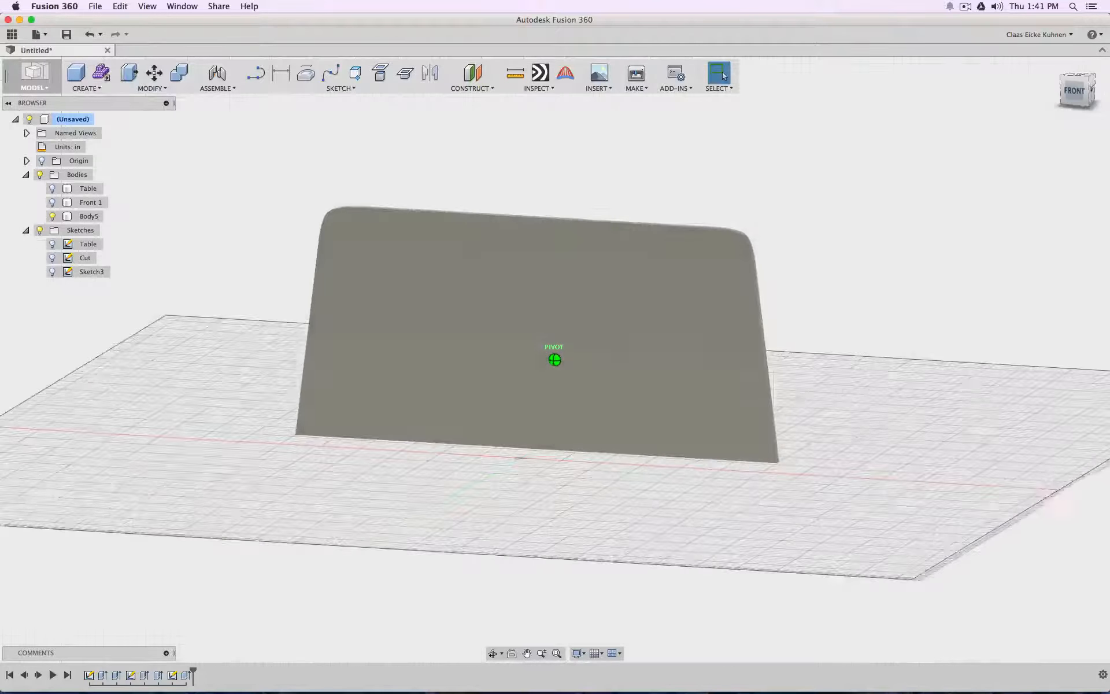
pyautogui.click(51, 189)
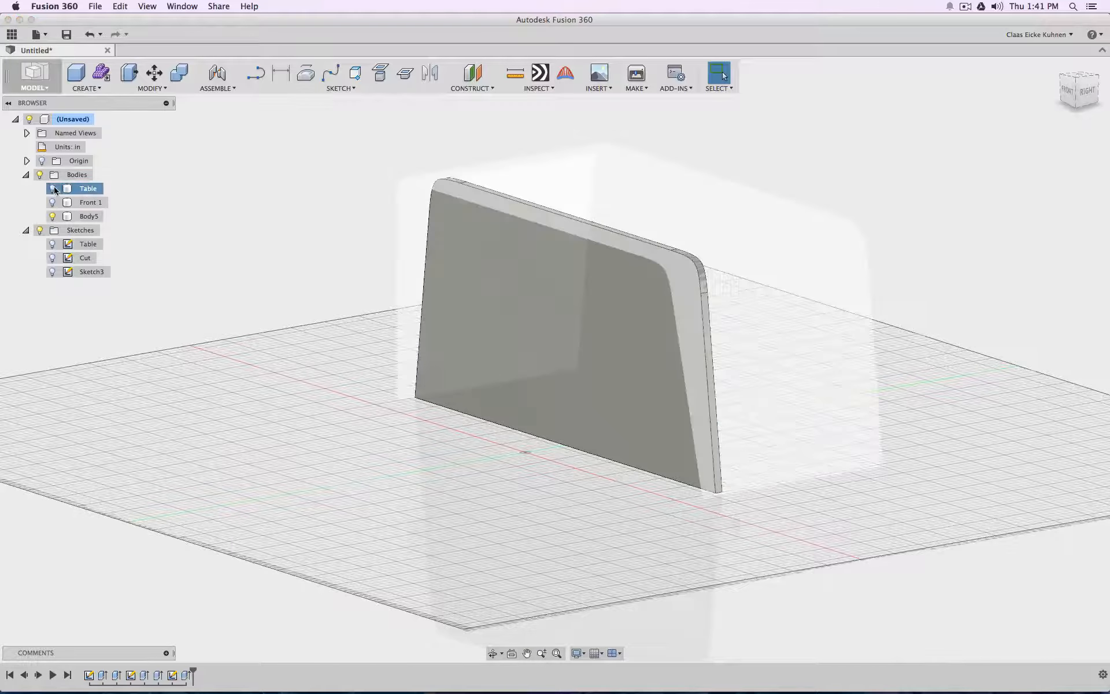
pyautogui.moveTo(1067, 99); pyautogui.dragTo(1054, 32)
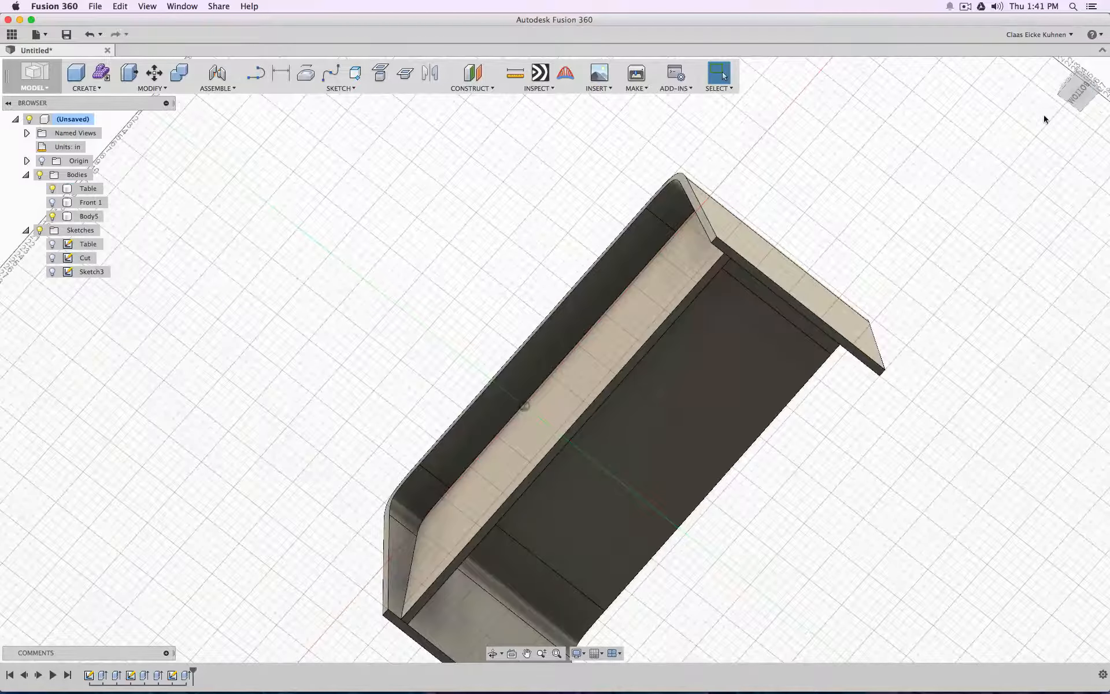
pyautogui.moveTo(1076, 95); pyautogui.dragTo(1082, 161)
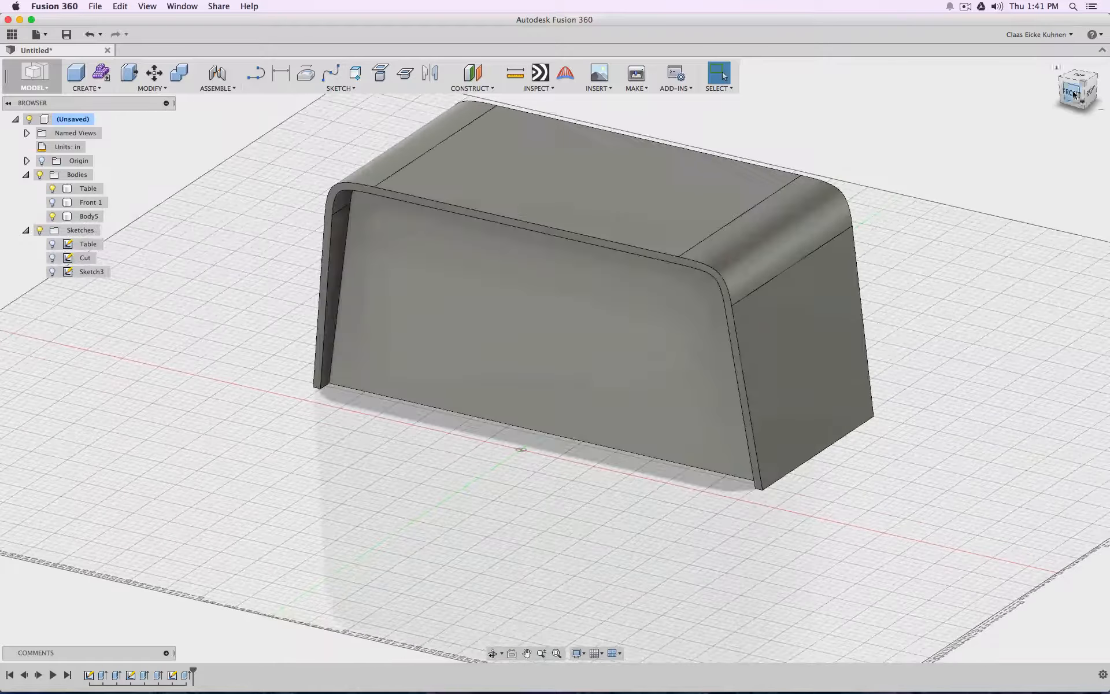
# Step: Show the origin planes and section the model through its middle along the vertical front-to-back origin plane
pyautogui.click(544, 88)
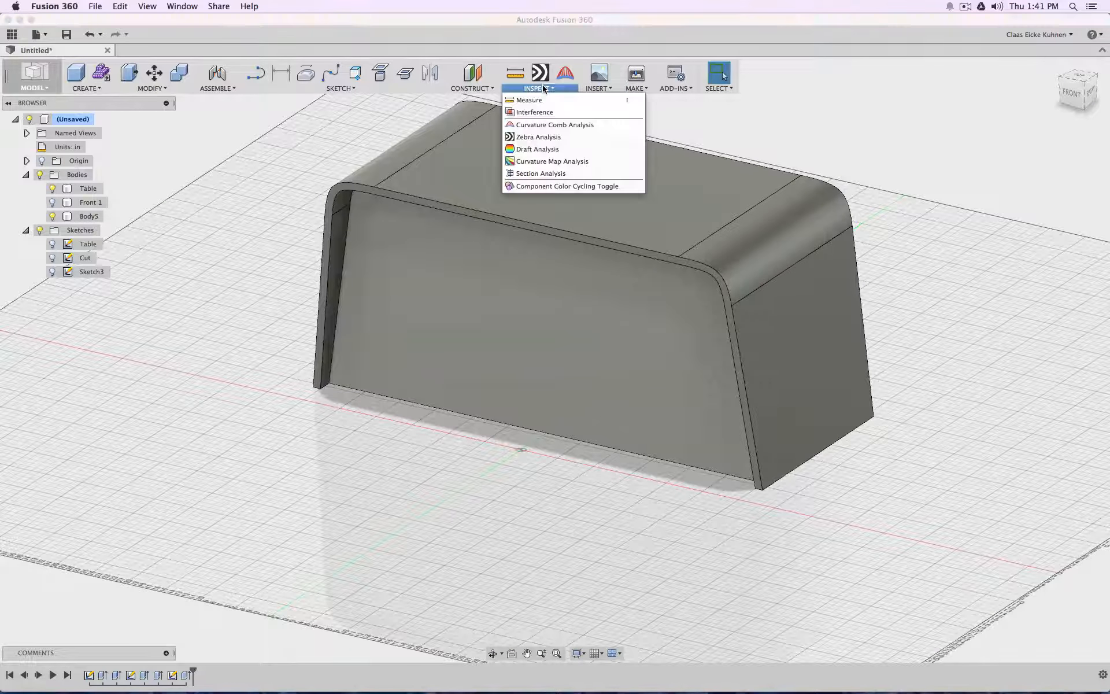
pyautogui.click(559, 178)
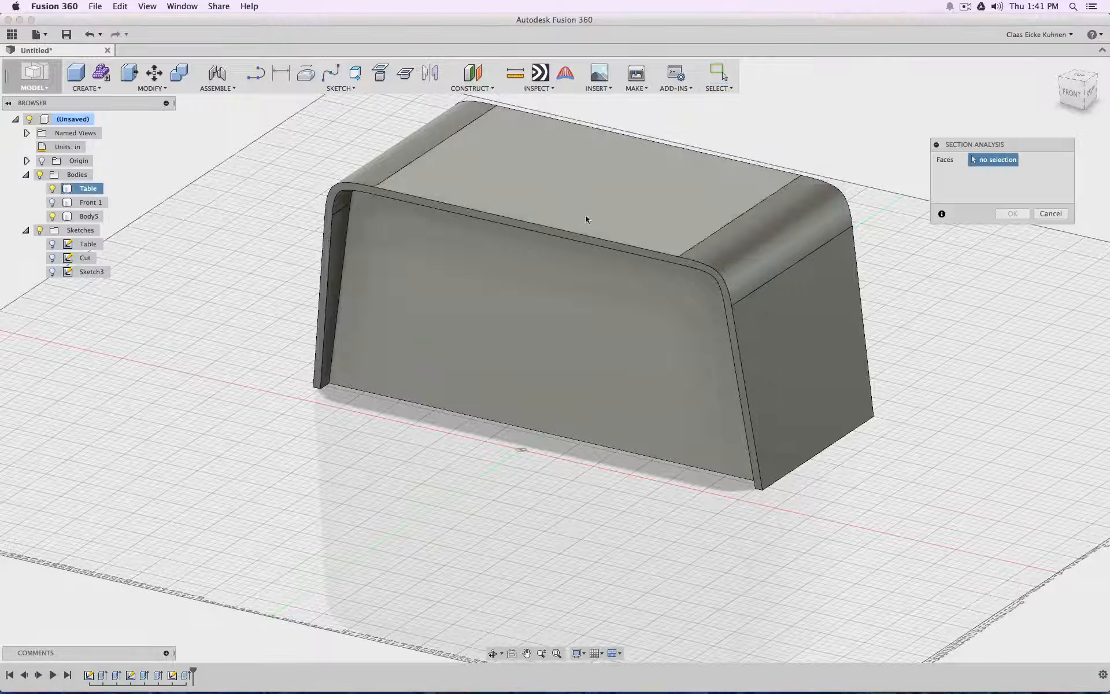
pyautogui.click(44, 162)
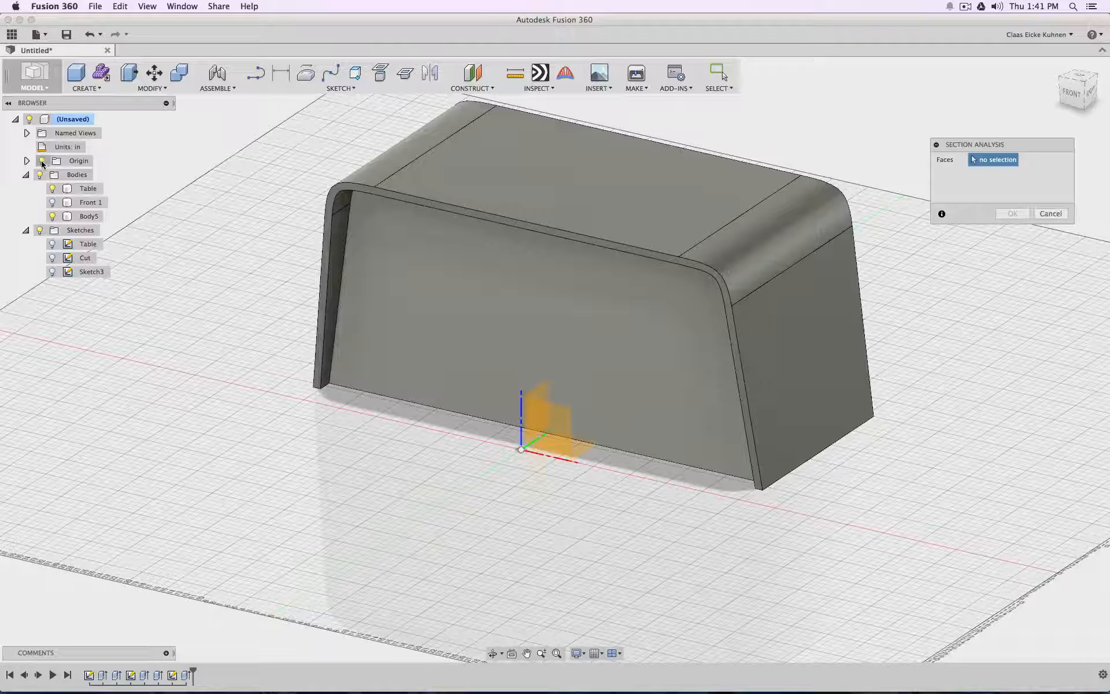
pyautogui.click(535, 396)
pyautogui.moveTo(1082, 97); pyautogui.dragTo(1059, 102)
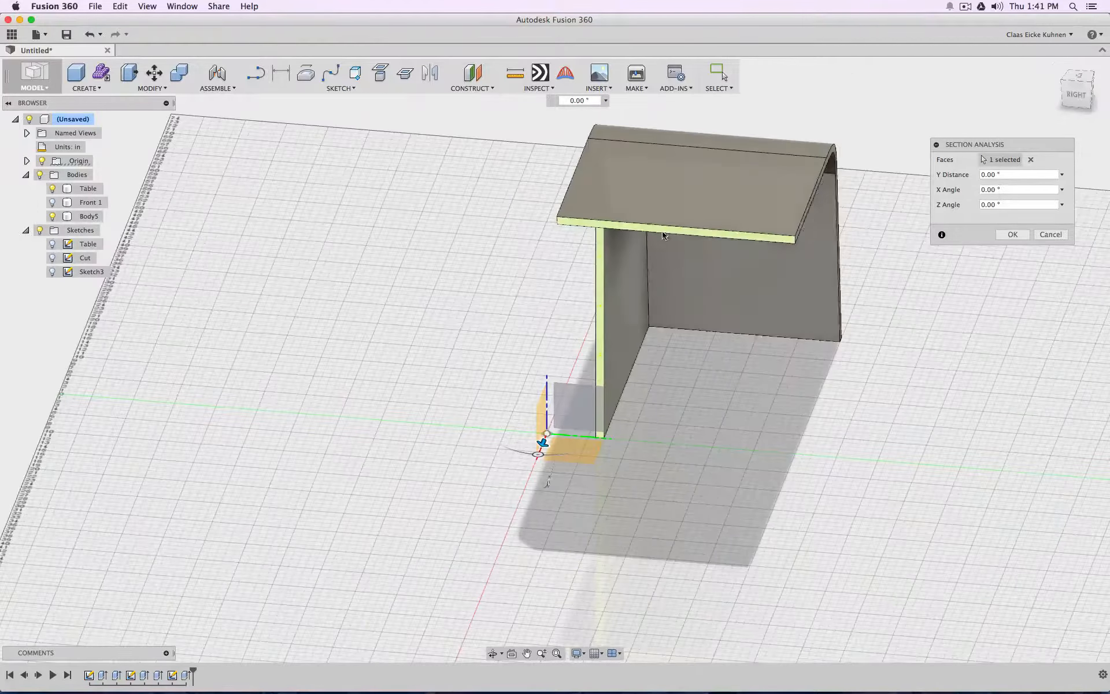
# Step: Examine the joint between the tabletop and new panel, and accept the section analysis at 0 inch distance
pyautogui.scroll(5, 663, 234)
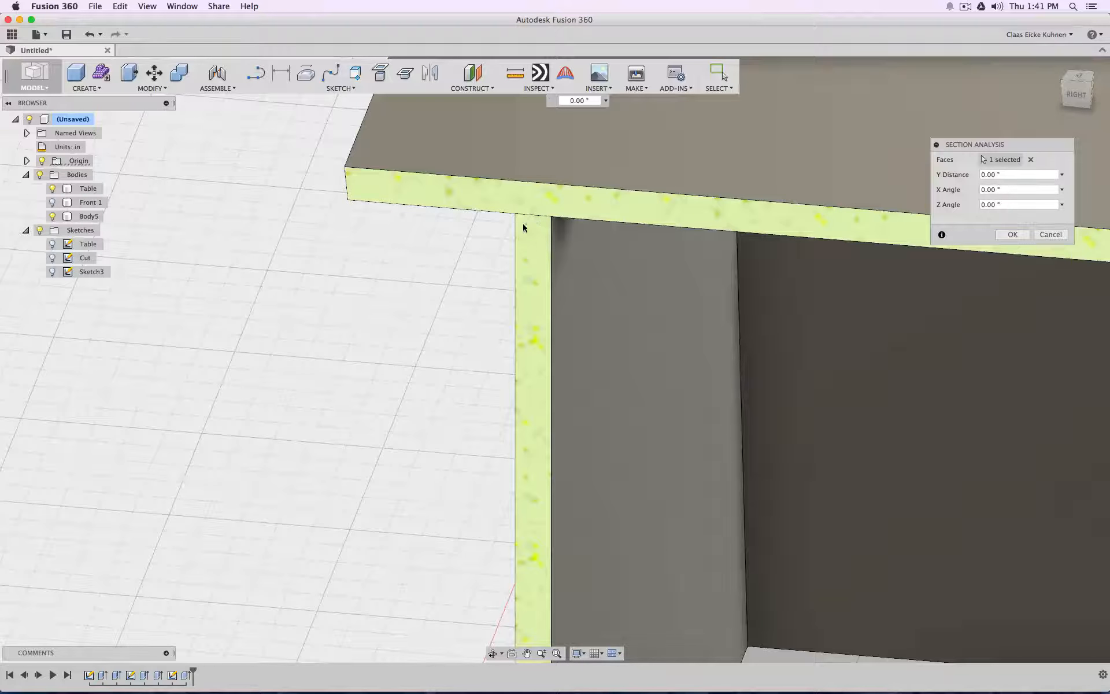
pyautogui.scroll(-10, 553, 347)
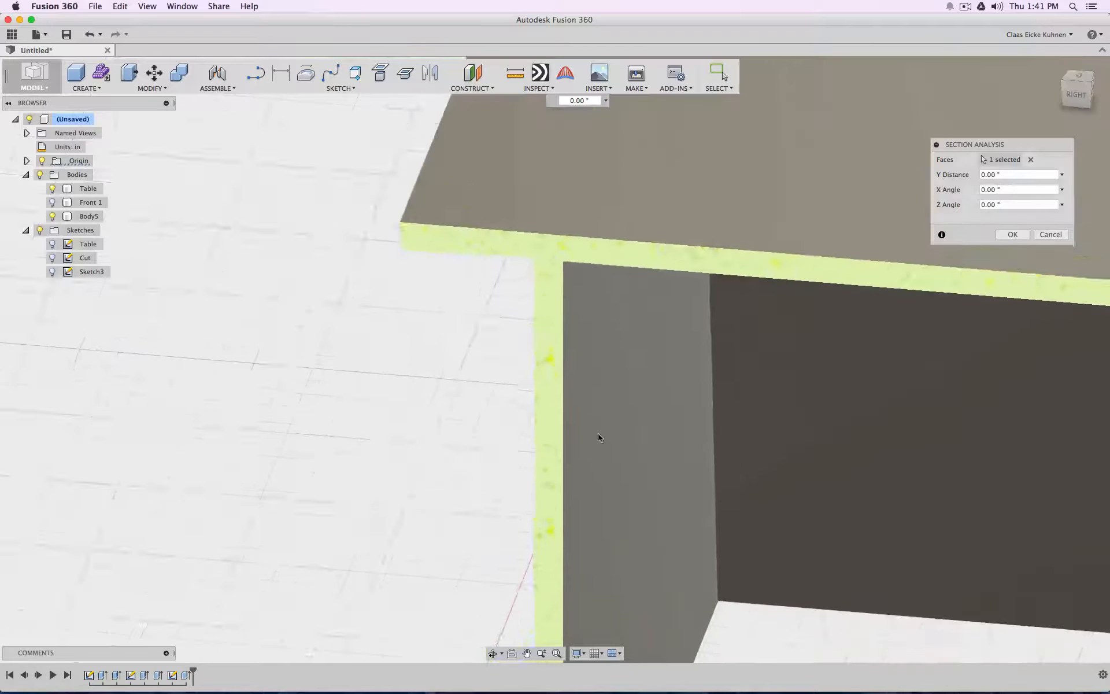
pyautogui.click(1068, 105)
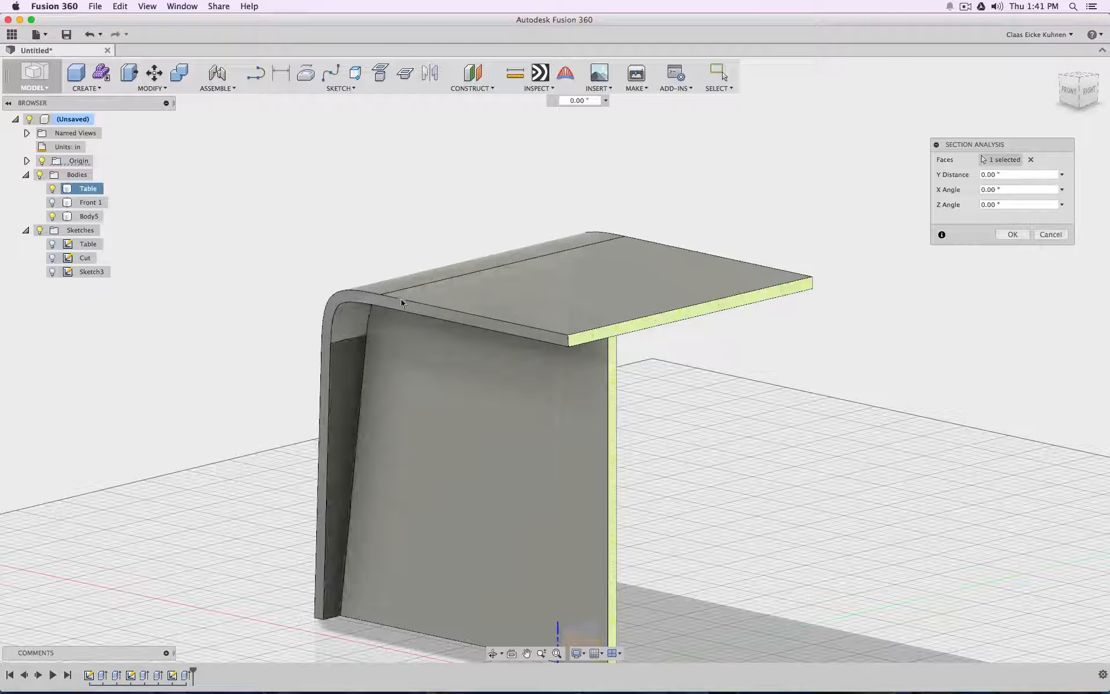
pyautogui.keyDown('shift'); pyautogui.moveTo(838, 280); pyautogui.dragTo(805, 321, button='middle'); pyautogui.keyUp('shift')
pyautogui.scroll(-3, 805, 321)
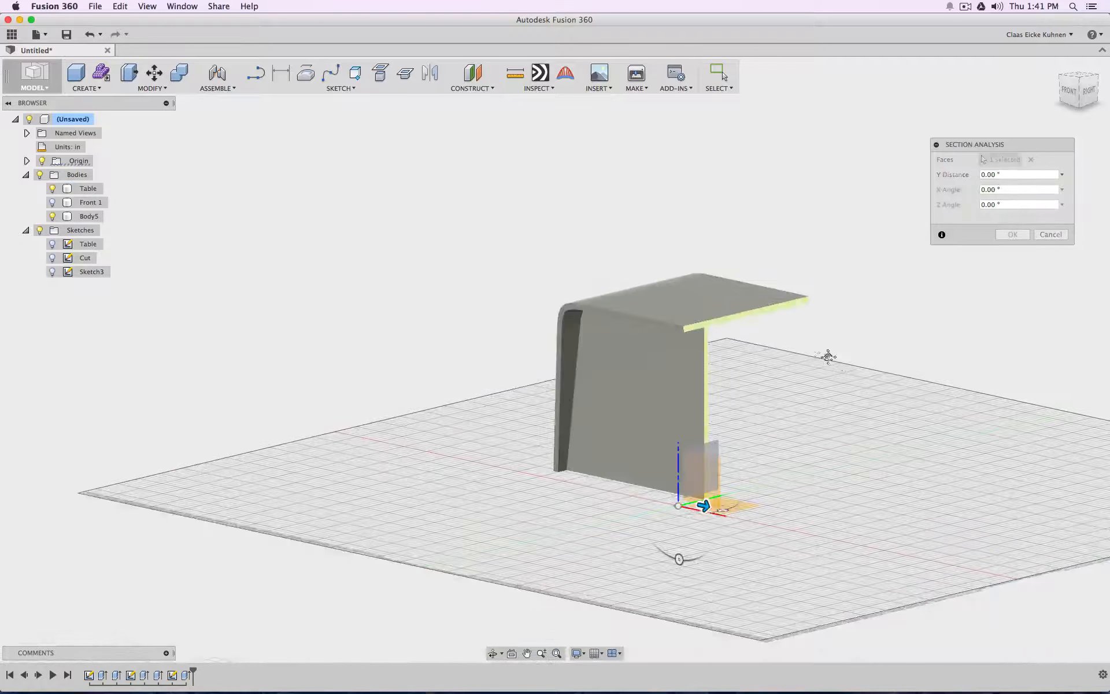
pyautogui.moveTo(843, 364); pyautogui.dragTo(699, 324, button='middle')
pyautogui.scroll(5, 902, 282)
pyautogui.click(1011, 235)
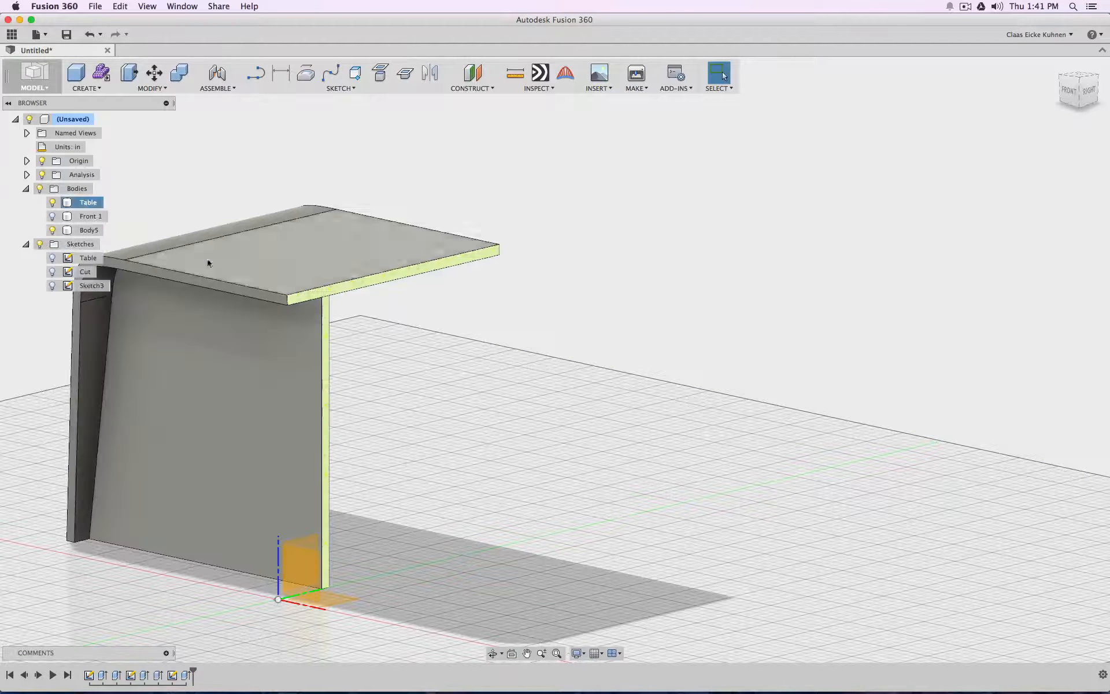
# Step: Hide the section analysis Section1 and delete it from the design
pyautogui.click(26, 175)
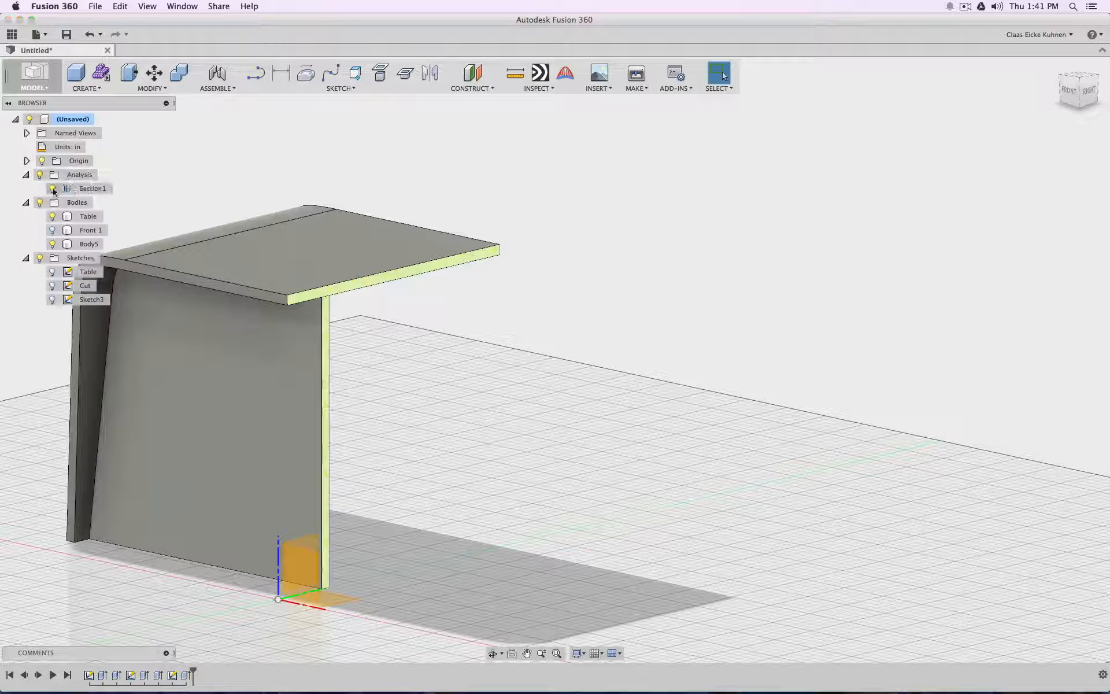
pyautogui.click(52, 188)
pyautogui.click(69, 191)
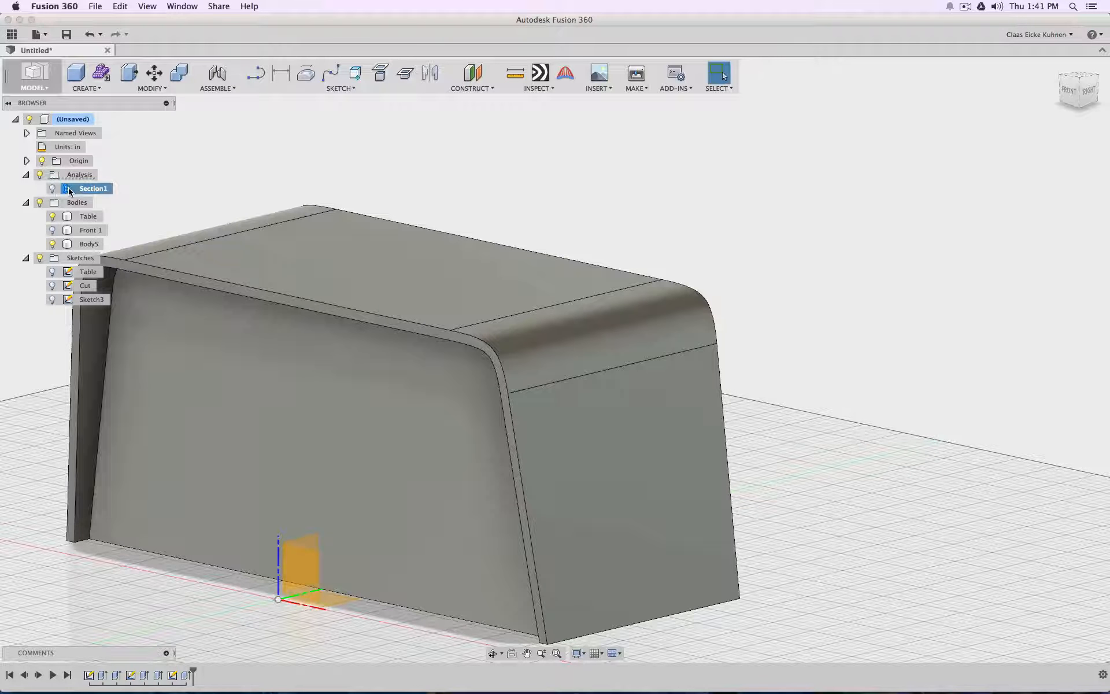
pyautogui.rightClick(69, 191)
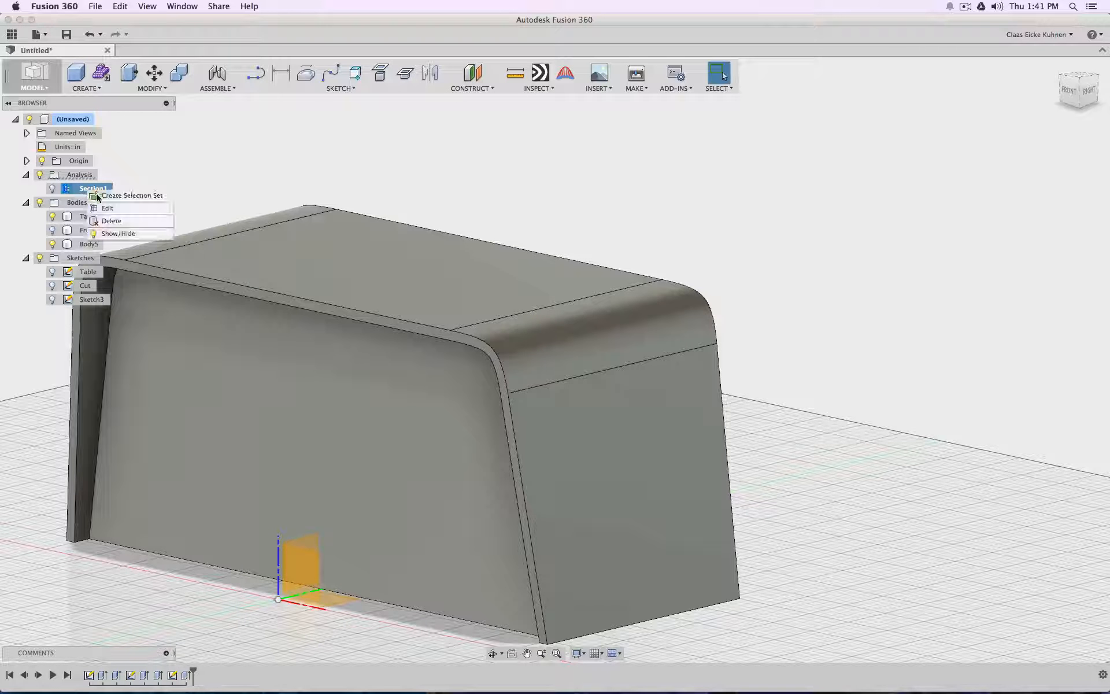
pyautogui.click(102, 224)
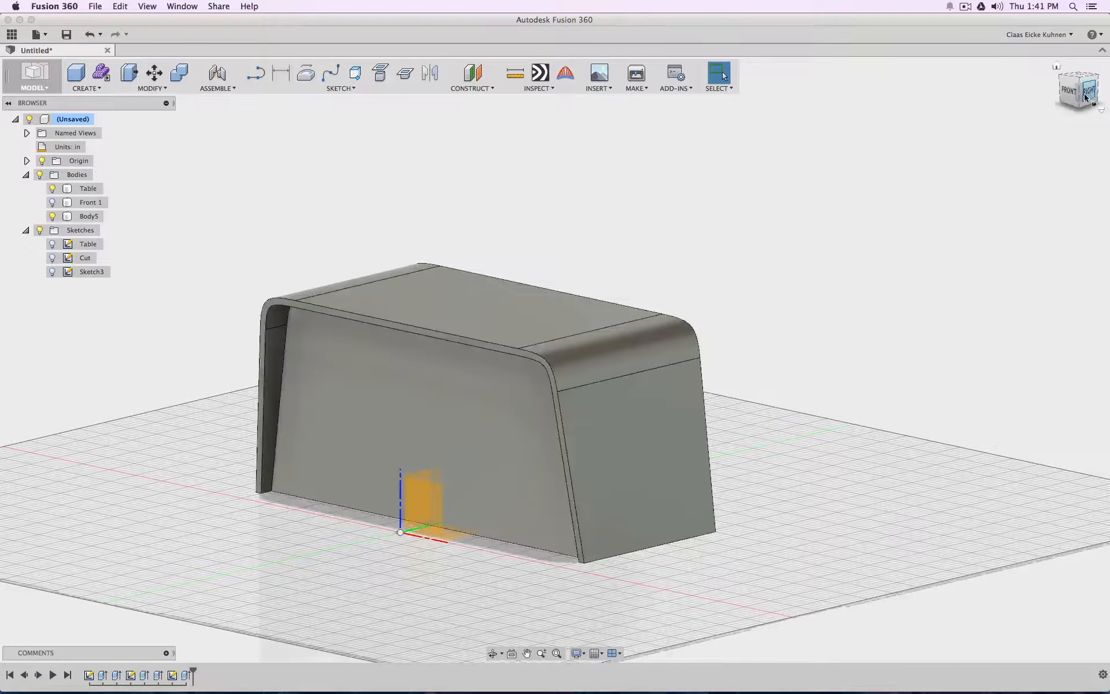
# Step: Rename the new panel body Body5 as Front 2
pyautogui.moveTo(554, 358)
pyautogui.keyDown('shift'); pyautogui.mouseDown(button='middle')
pyautogui.moveTo(722, 365)
pyautogui.moveTo(439, 246)
pyautogui.mouseUp(button='middle'); pyautogui.keyUp('shift')
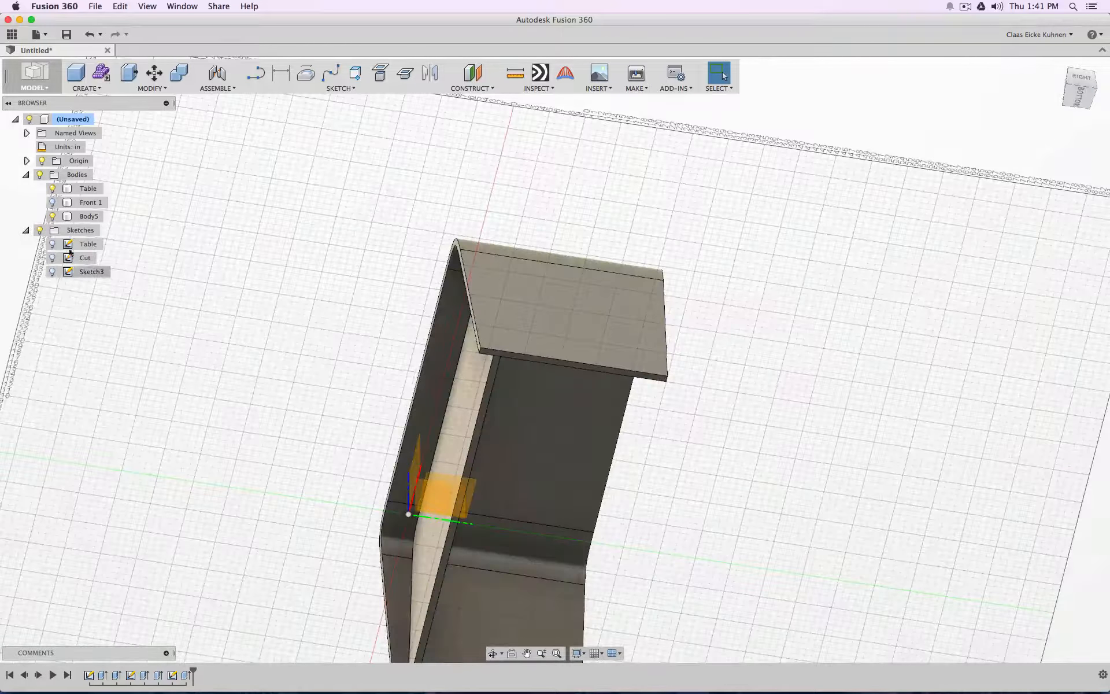
pyautogui.click(81, 220)
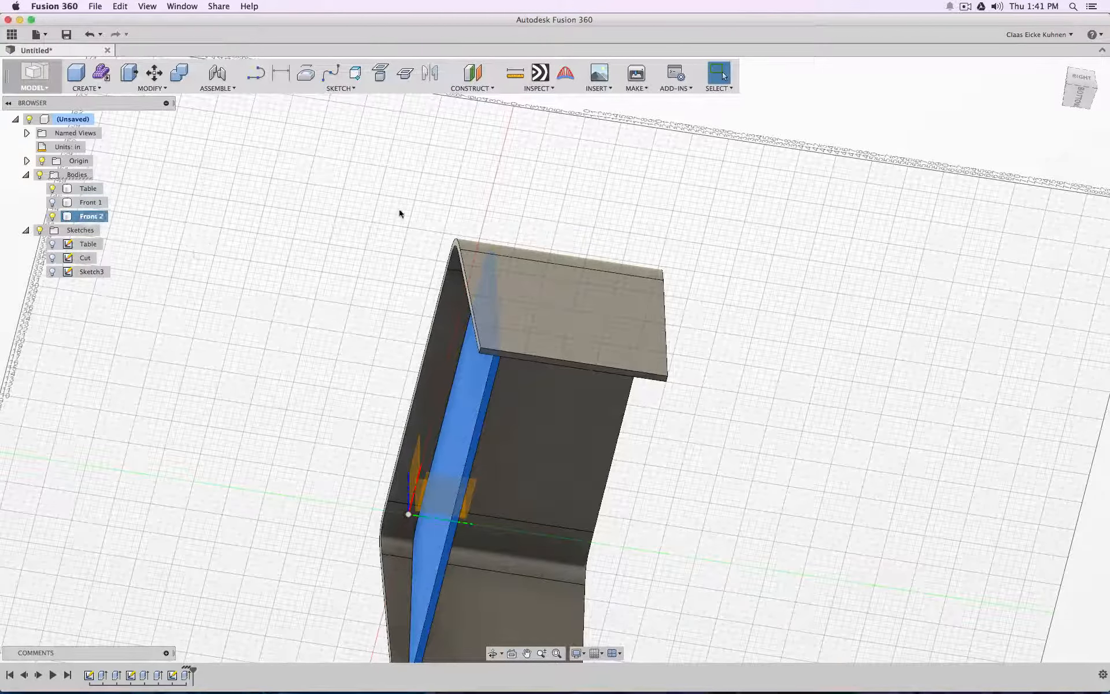
pyautogui.moveTo(1083, 91)
pyautogui.mouseDown()
pyautogui.moveTo(1087, 101)
pyautogui.moveTo(1078, 98)
pyautogui.mouseUp()
pyautogui.click(1078, 97)
pyautogui.click(942, 190)
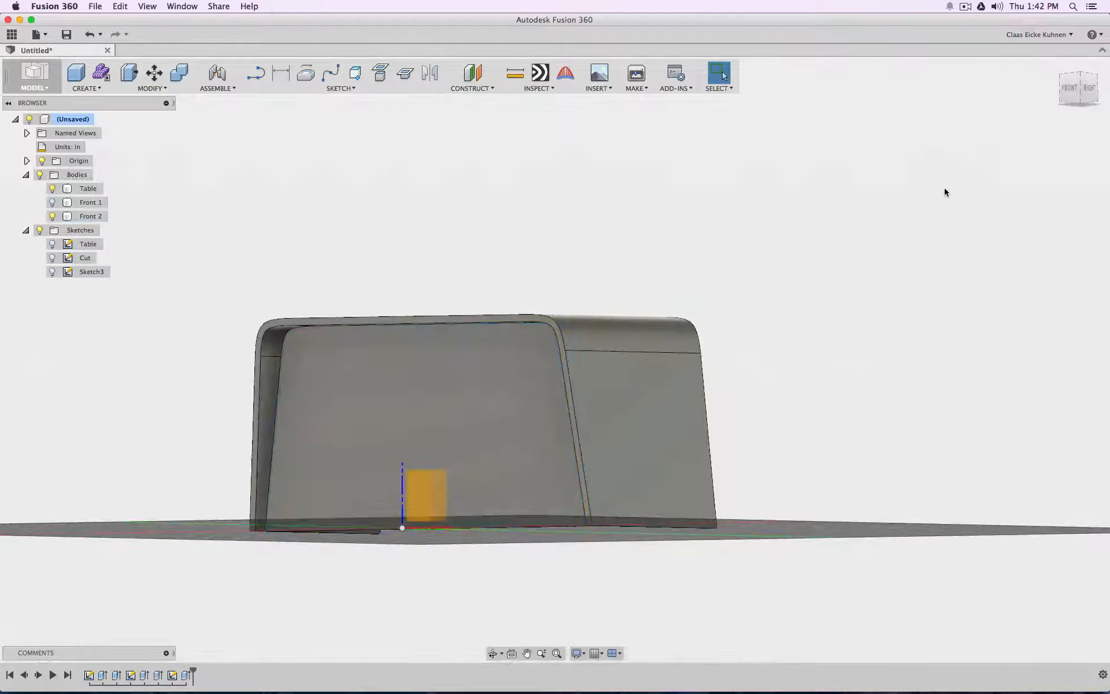
# Step: Start a new sketch on the front face of the Front 2 panel with the Line tool and view it straight from the front
pyautogui.click(1066, 95)
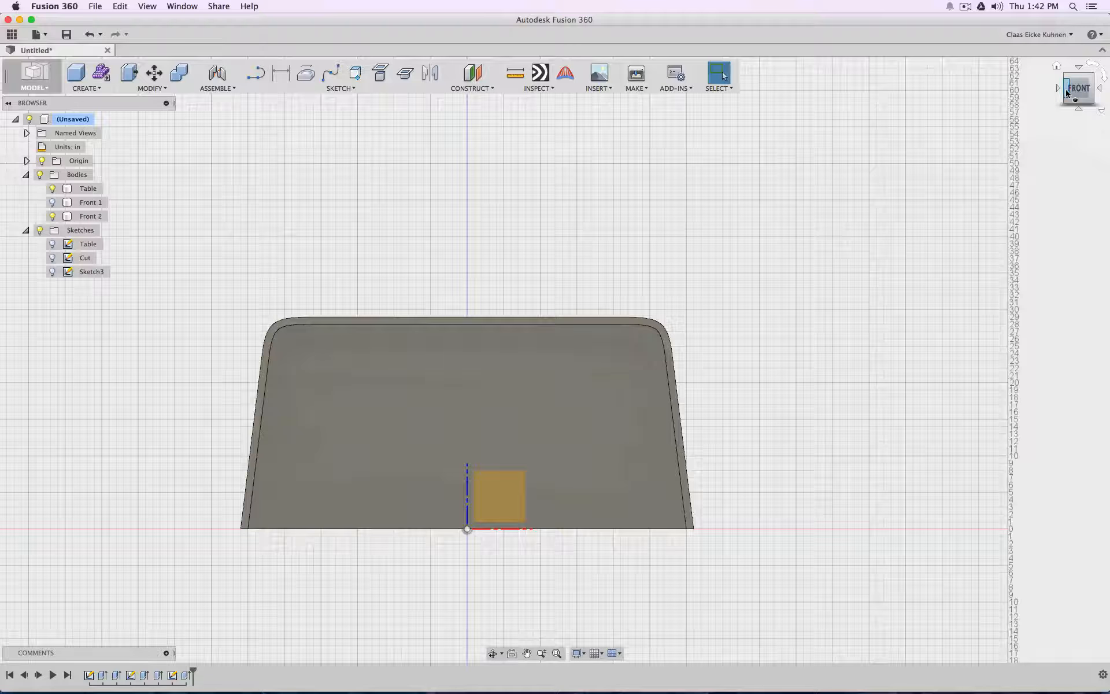
pyautogui.click(320, 404)
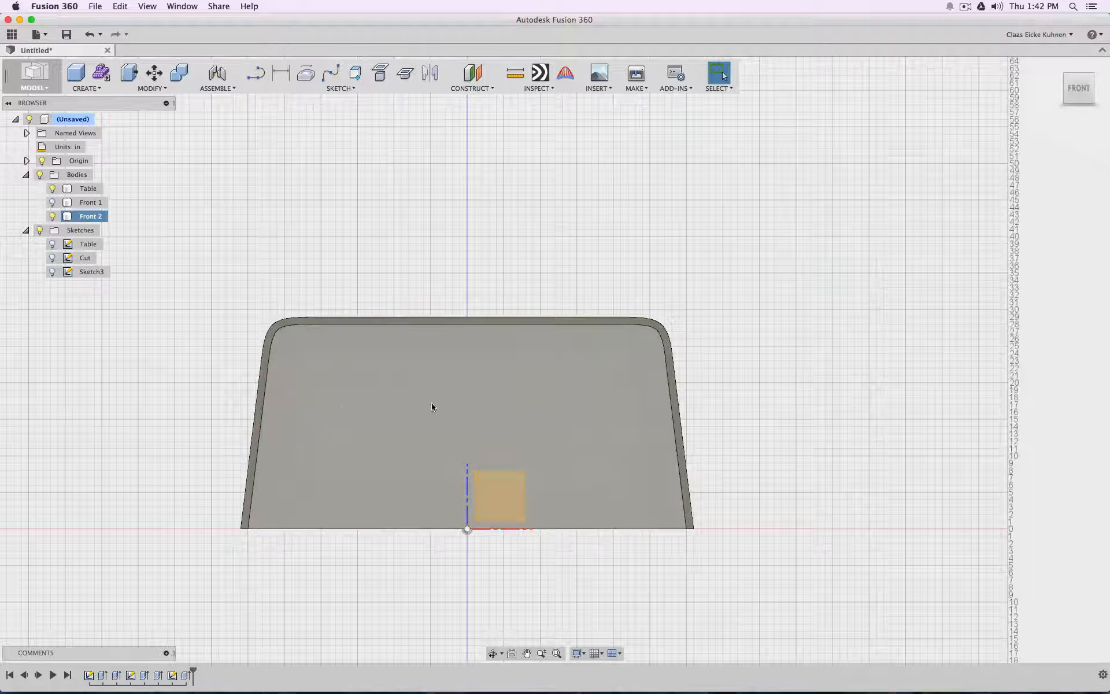
pyautogui.click(493, 162)
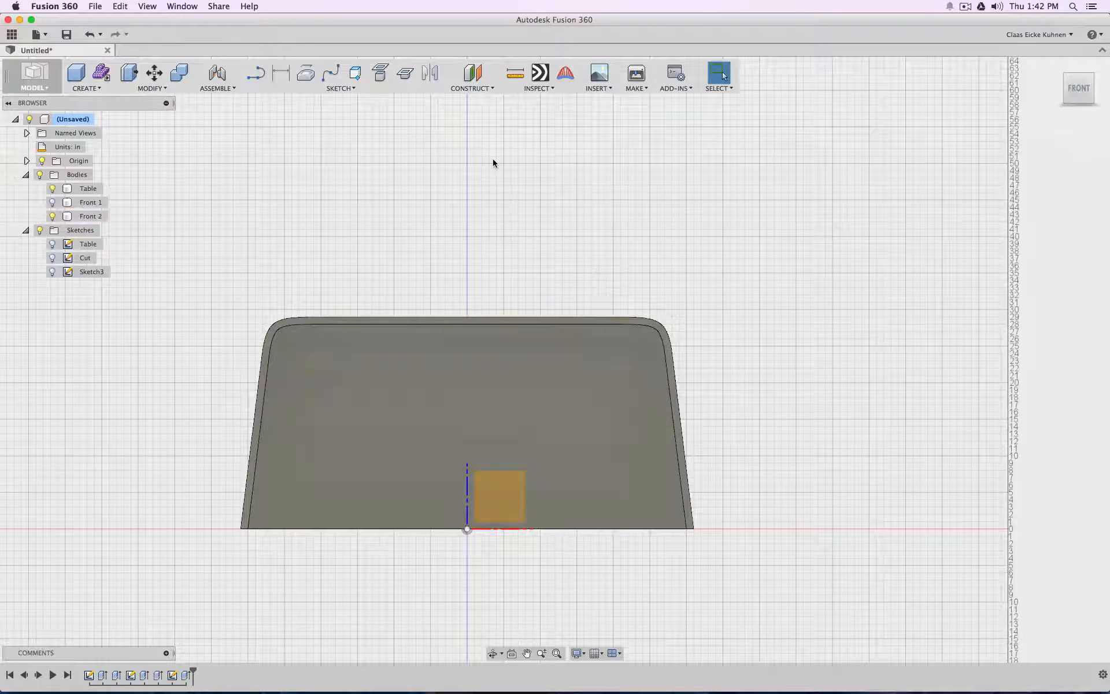
pyautogui.press('l')
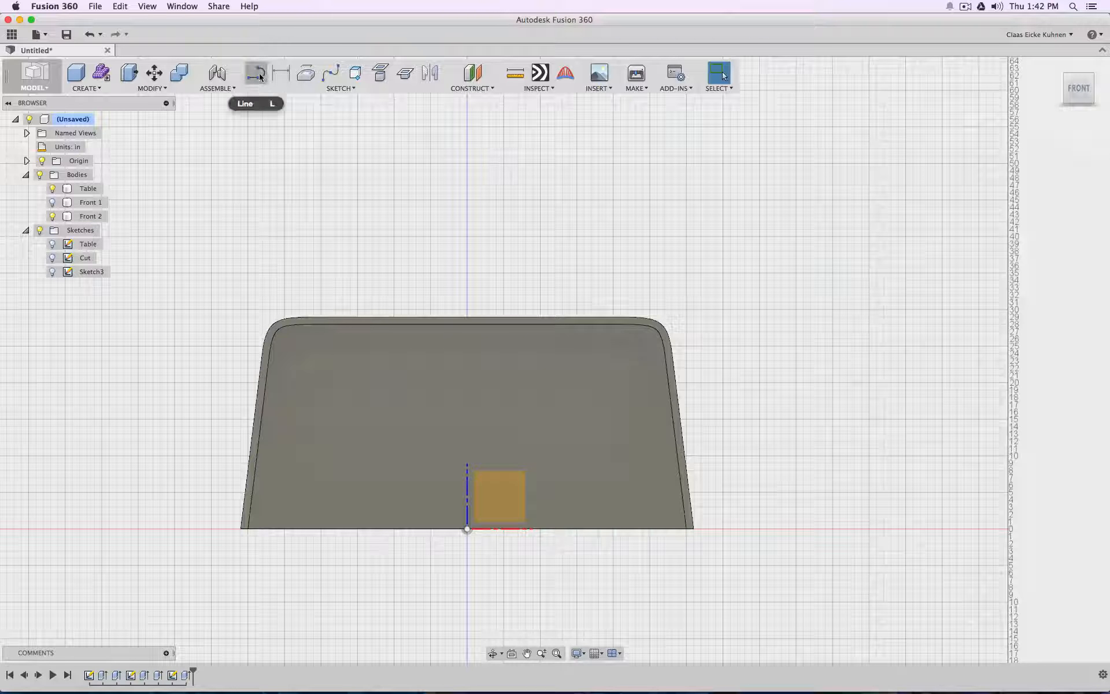
pyautogui.click(416, 478)
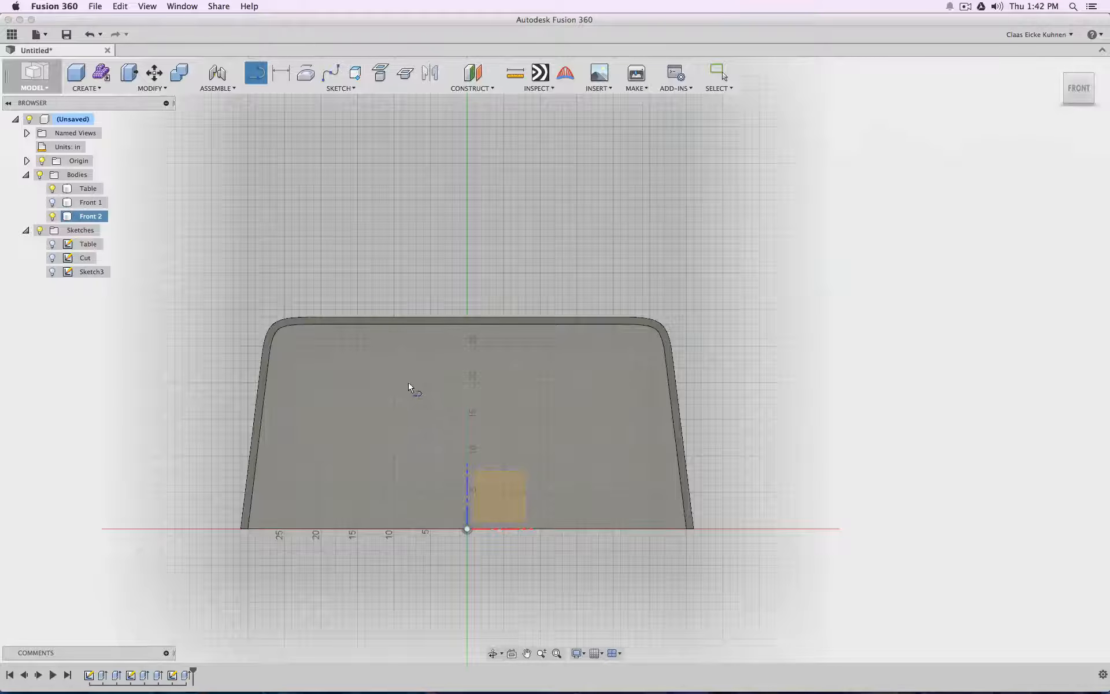
pyautogui.keyDown('shift'); pyautogui.moveTo(408, 384); pyautogui.dragTo(575, 338, button='middle'); pyautogui.keyUp('shift')
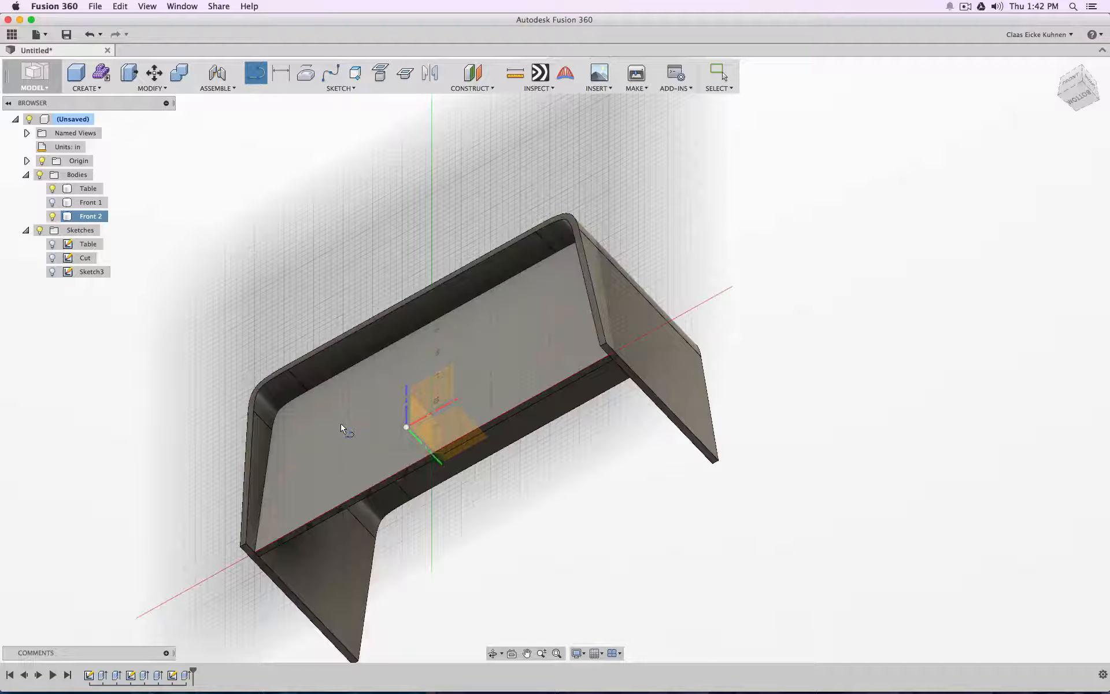
pyautogui.click(342, 427)
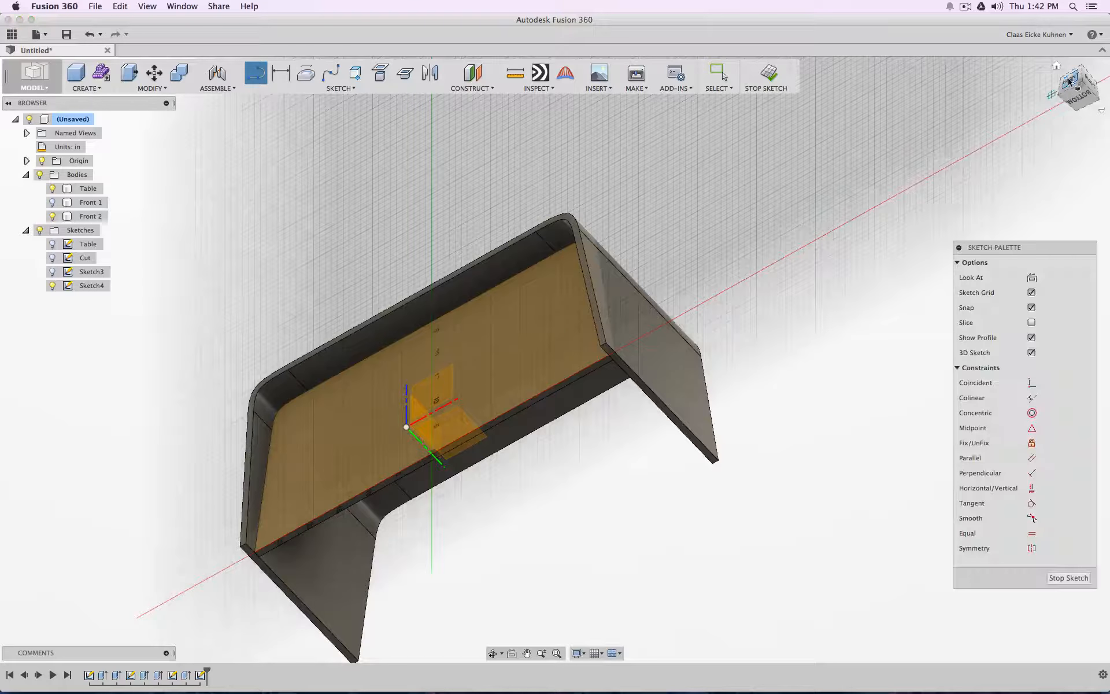
pyautogui.click(1069, 83)
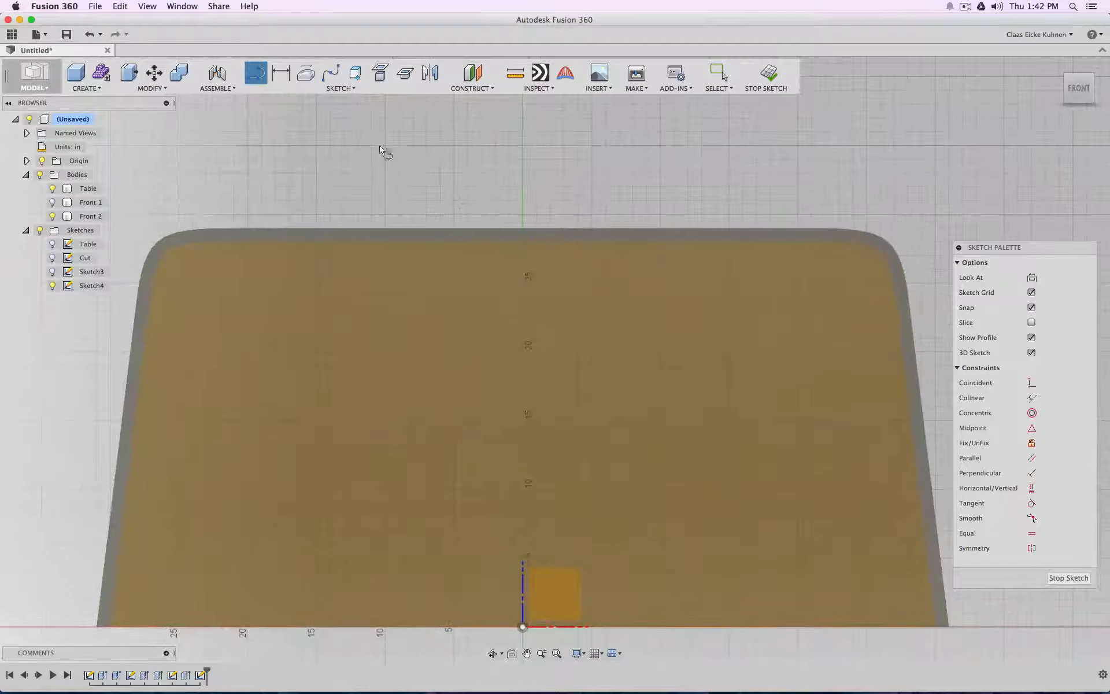
# Step: Draw two 4-inch circles on the panel's upper left area, centred 20 and 15 inches left of the origin and 20 inches up
pyautogui.click(341, 88)
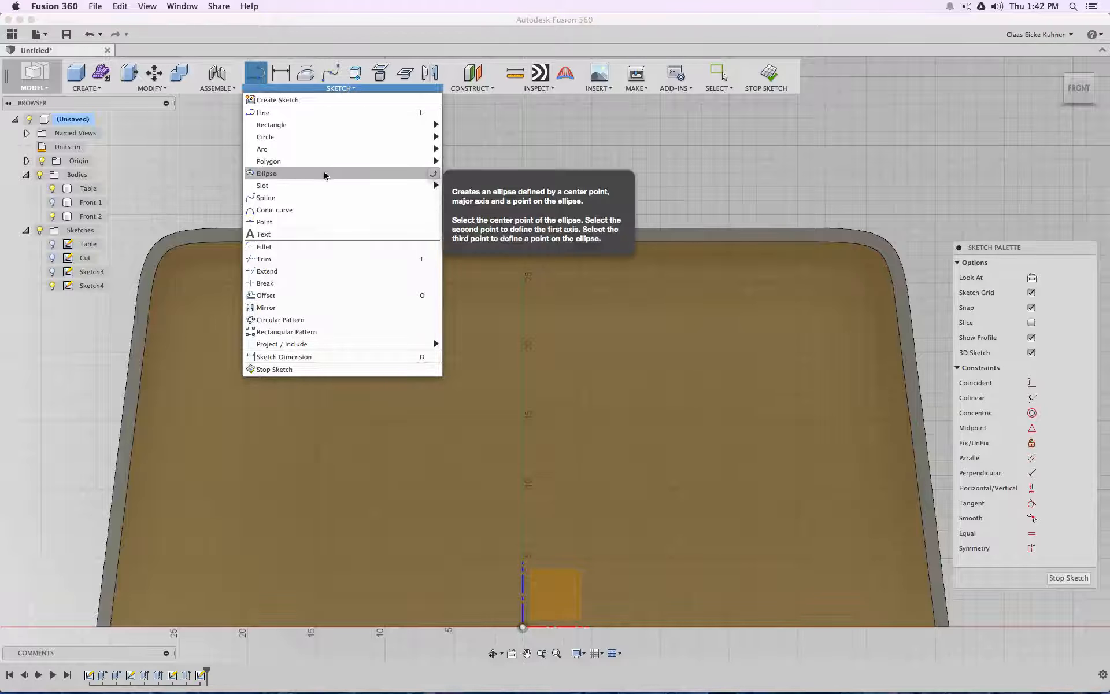
pyautogui.moveTo(319, 142)
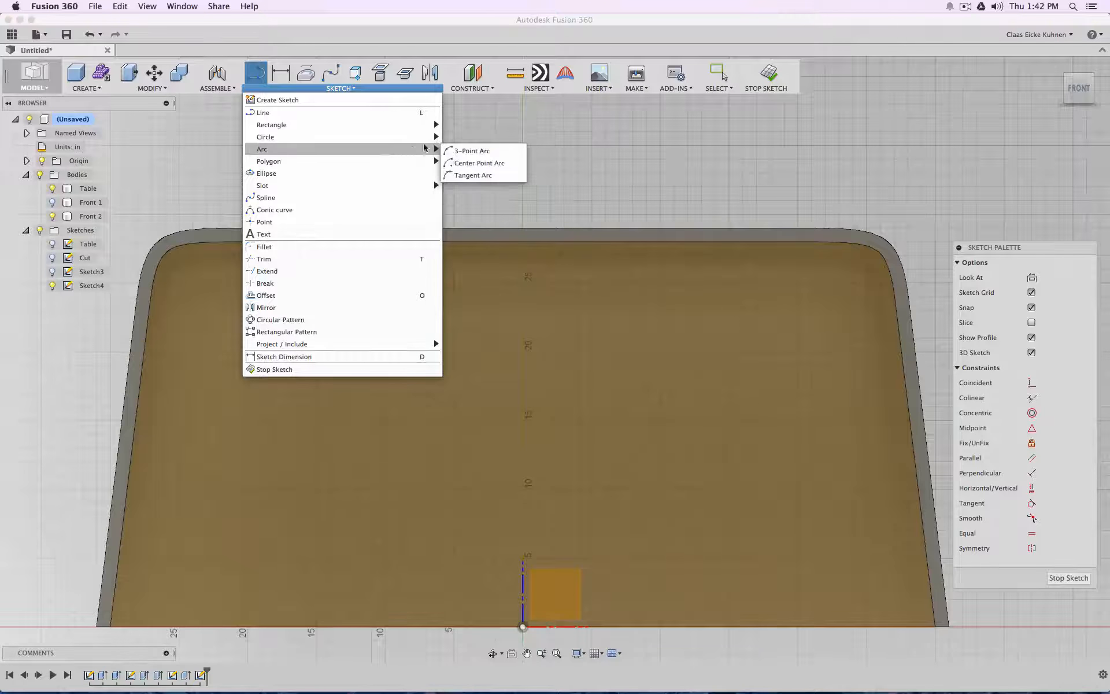
pyautogui.click(489, 139)
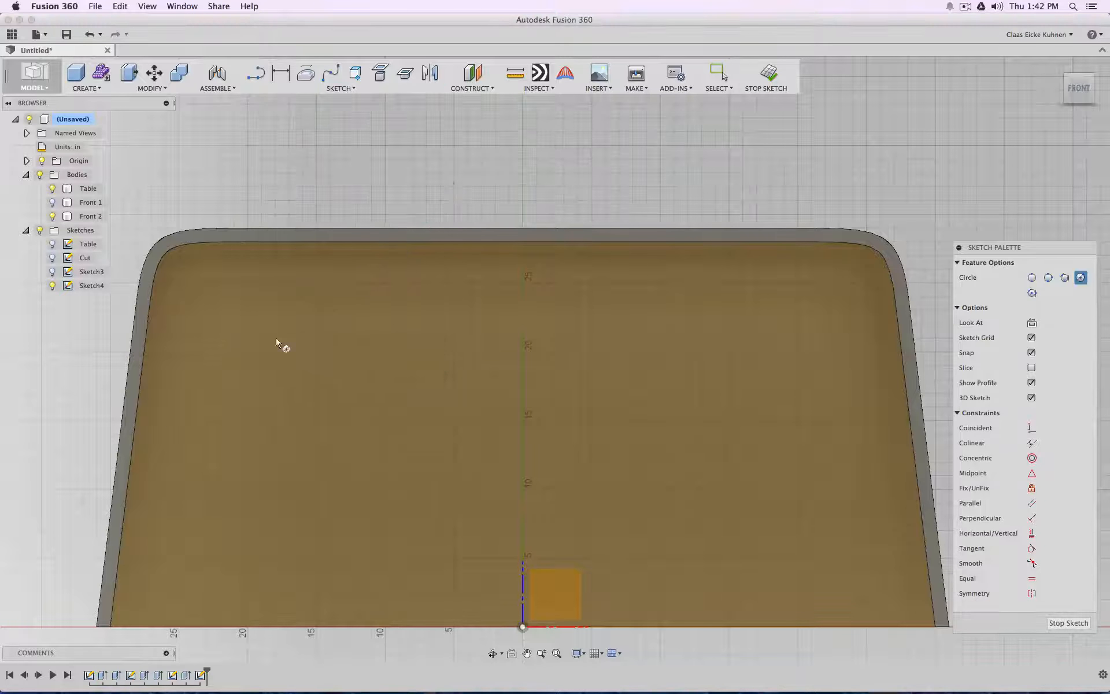
pyautogui.click(247, 351)
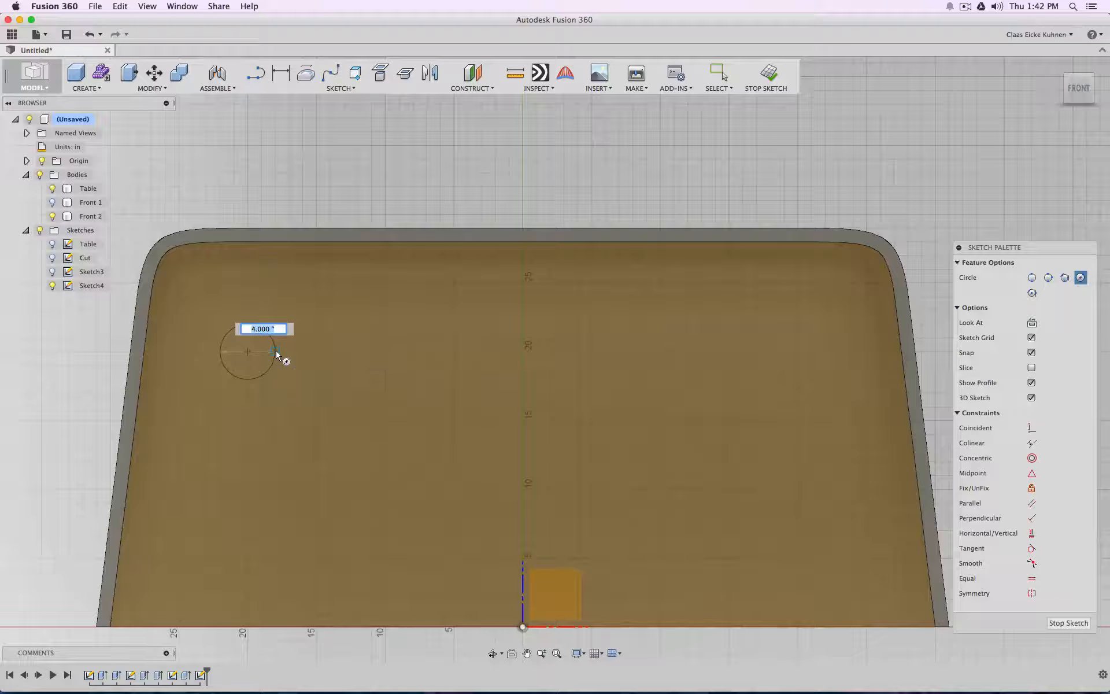
pyautogui.click(276, 354)
pyautogui.click(317, 352)
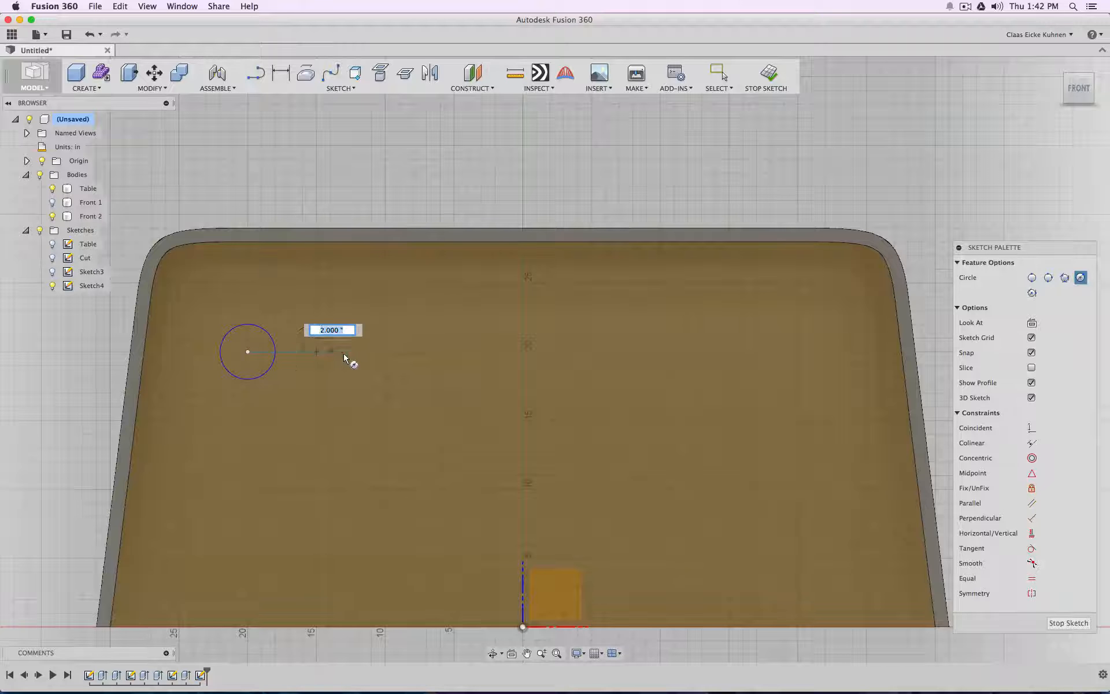
pyautogui.click(346, 354)
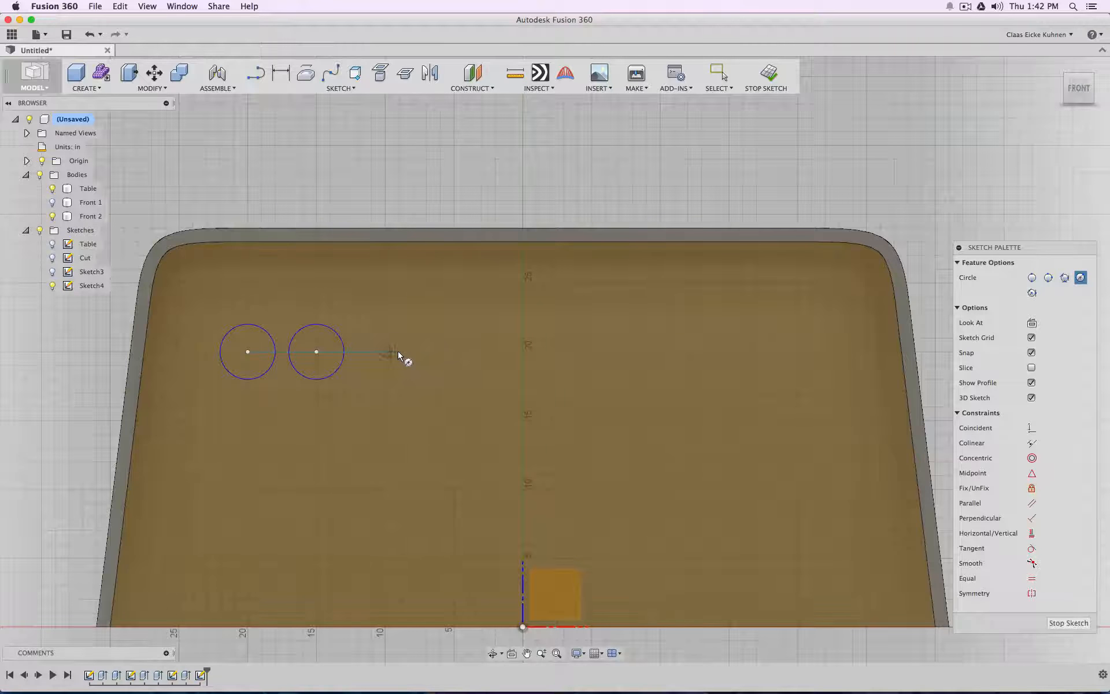
# Step: Add two more circles of 4 inches diameter to the right in the same row, centred 10 and 5 inches left of the origin
pyautogui.click(385, 352)
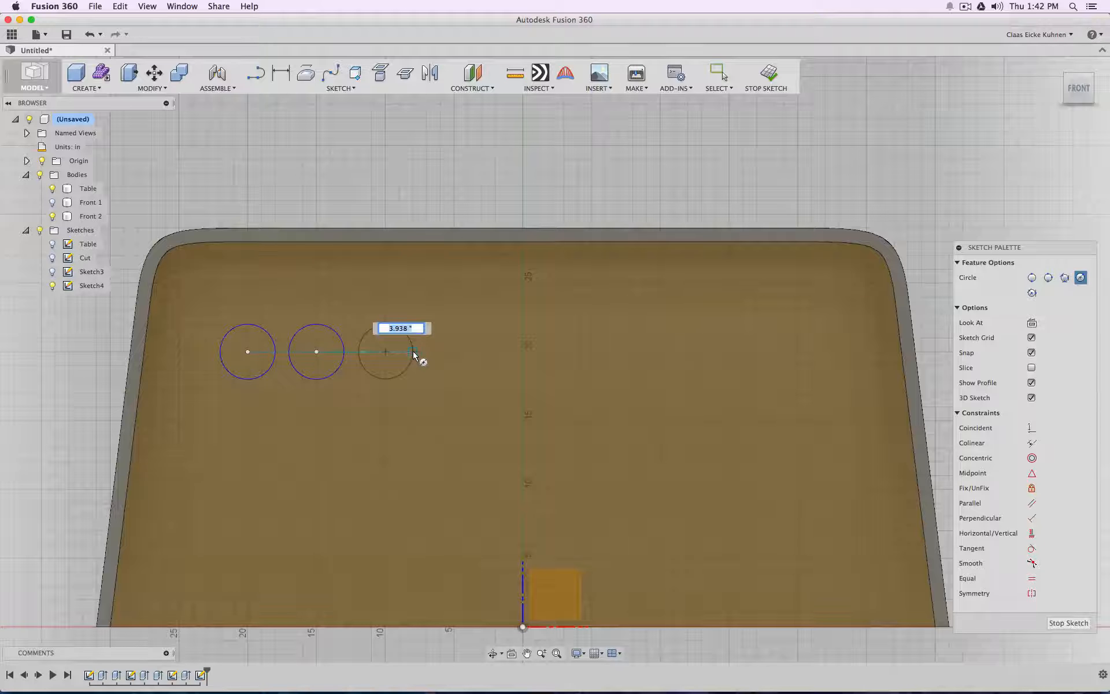
pyautogui.write('4')
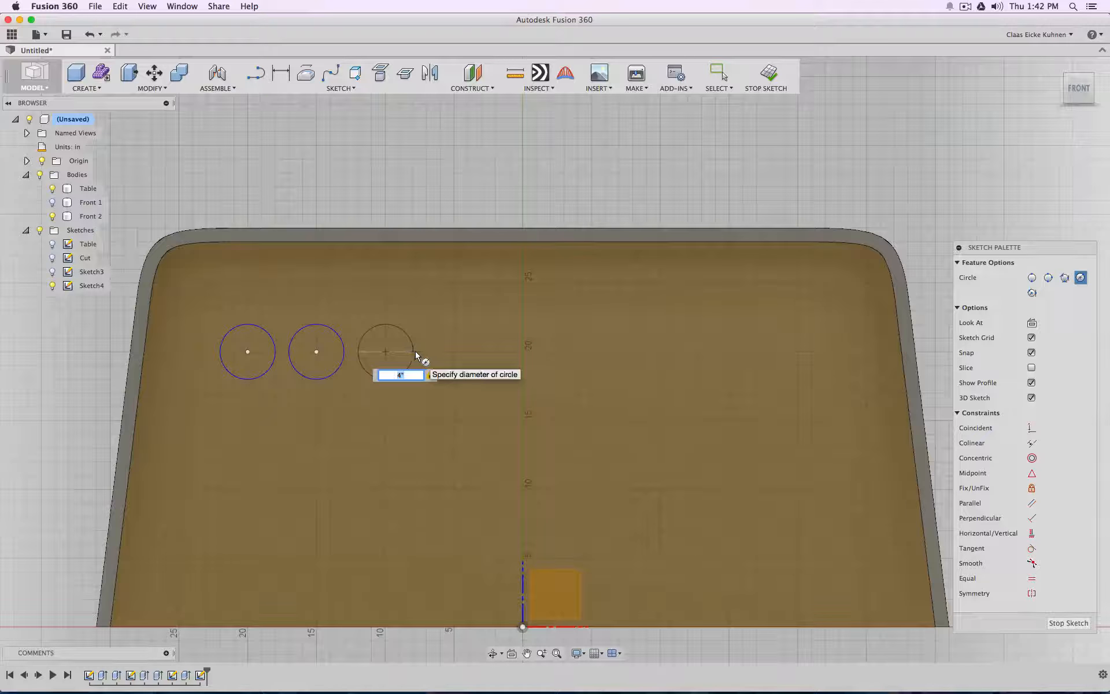
pyautogui.press('Return')
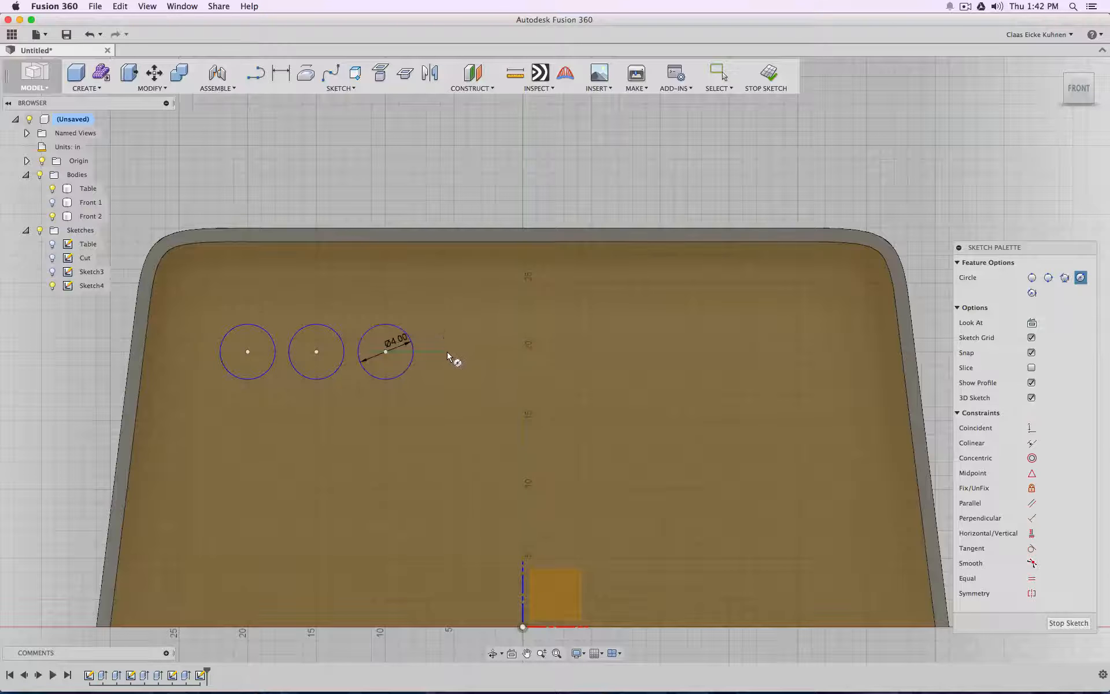
pyautogui.click(455, 352)
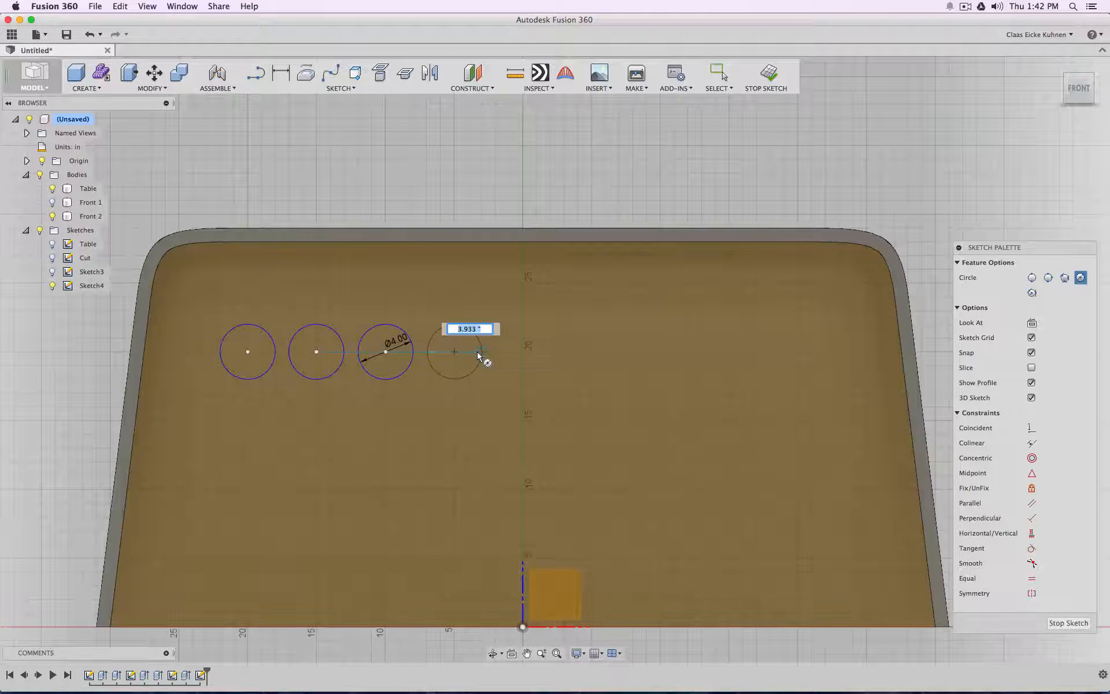
pyautogui.press('Return')
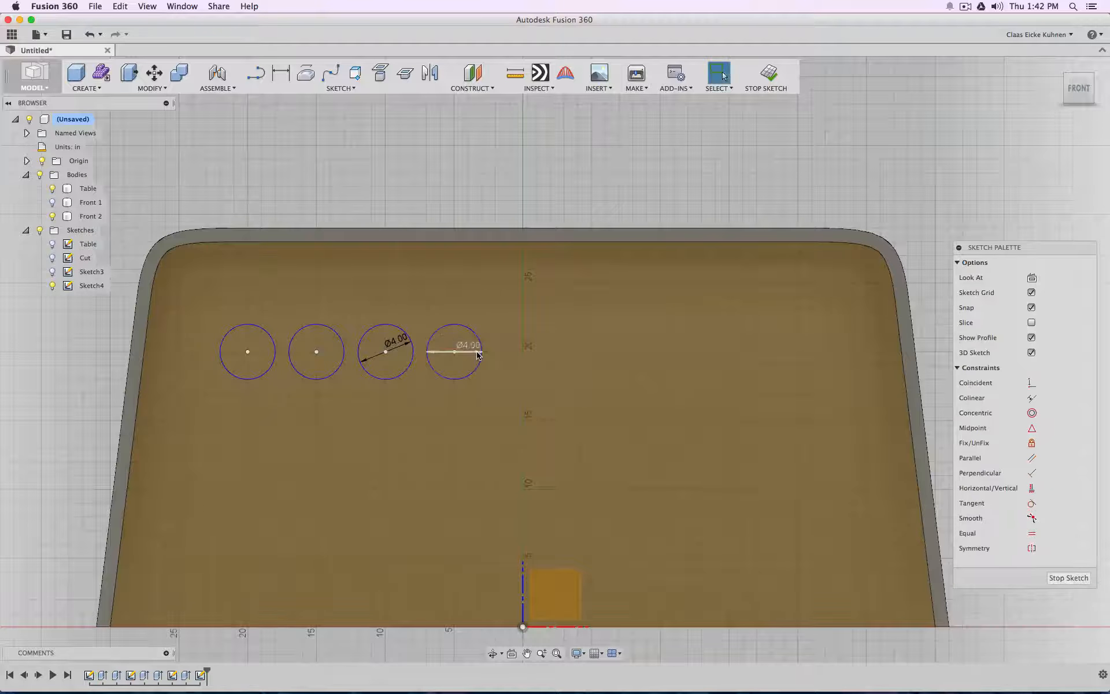
pyautogui.press('Escape')
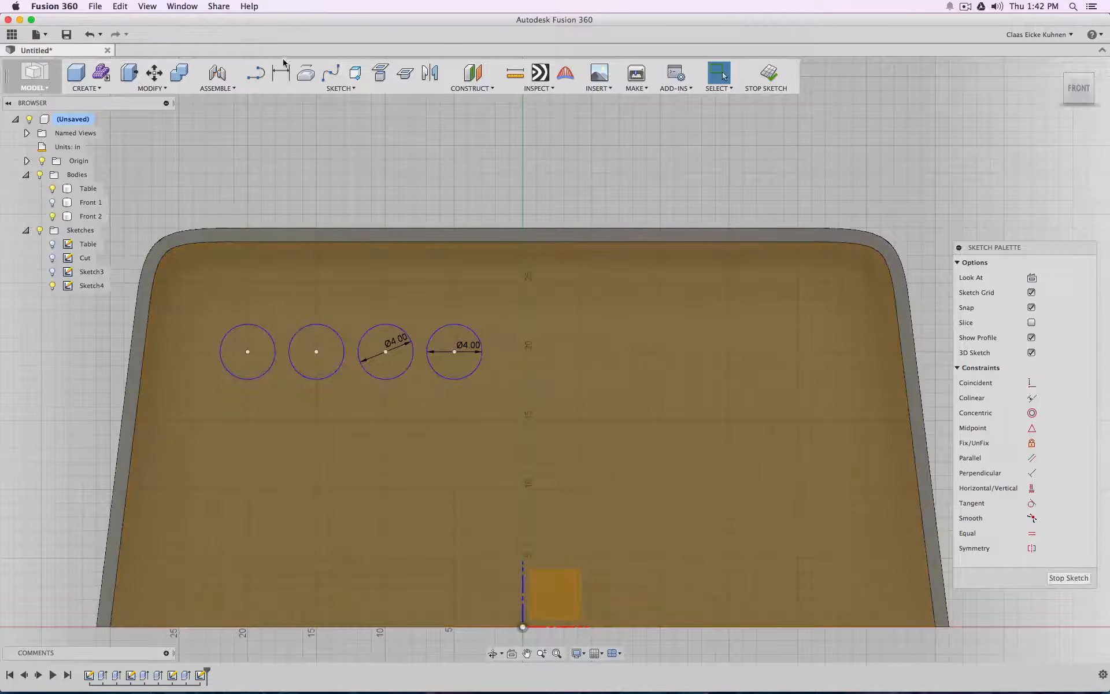
# Step: Dimension the first circle's diameter at 4 inches, and dimension the second circle with its diameter linked to d33
pyautogui.click(282, 70)
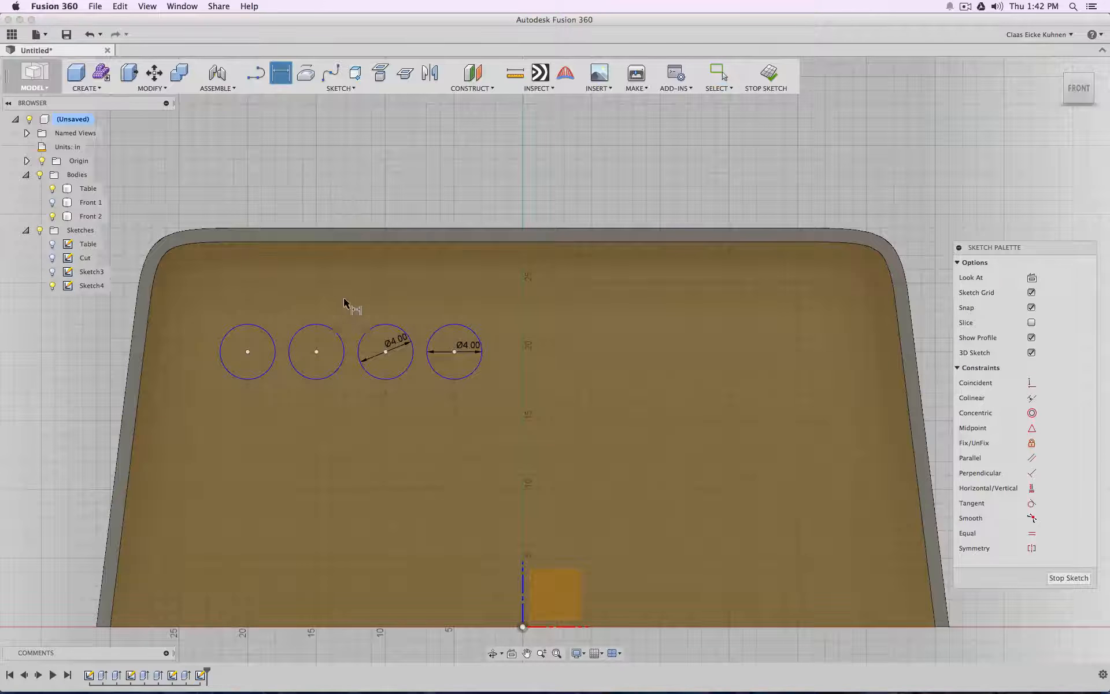
pyautogui.click(255, 328)
pyautogui.click(278, 296)
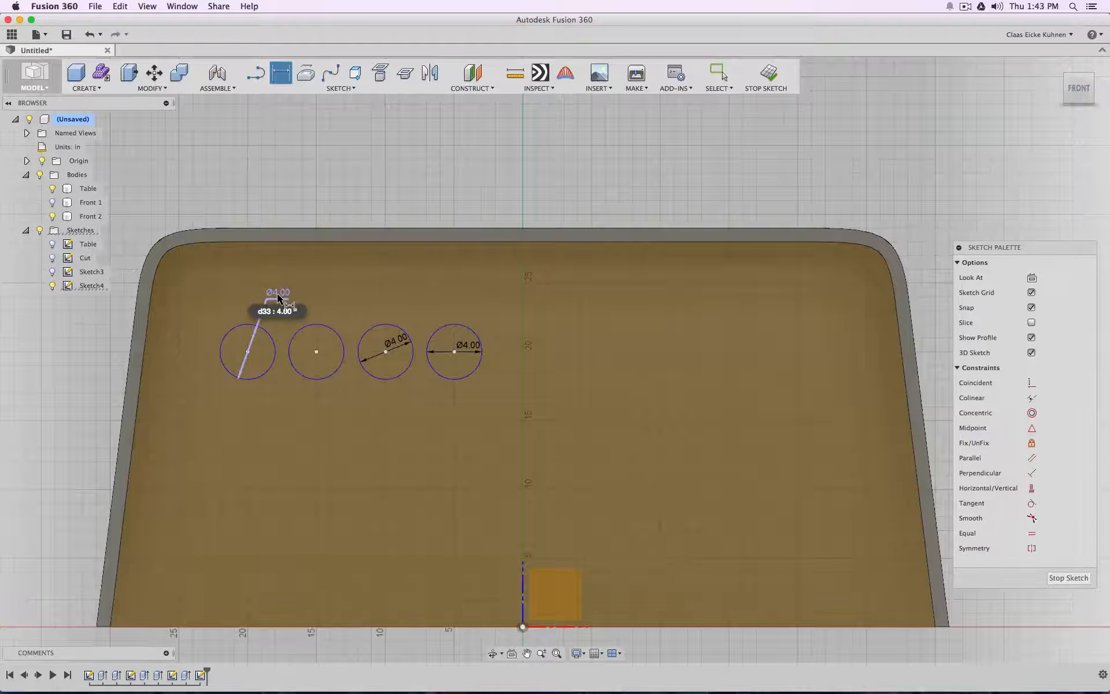
pyautogui.press('Return')
pyautogui.click(341, 301)
pyautogui.click(352, 300)
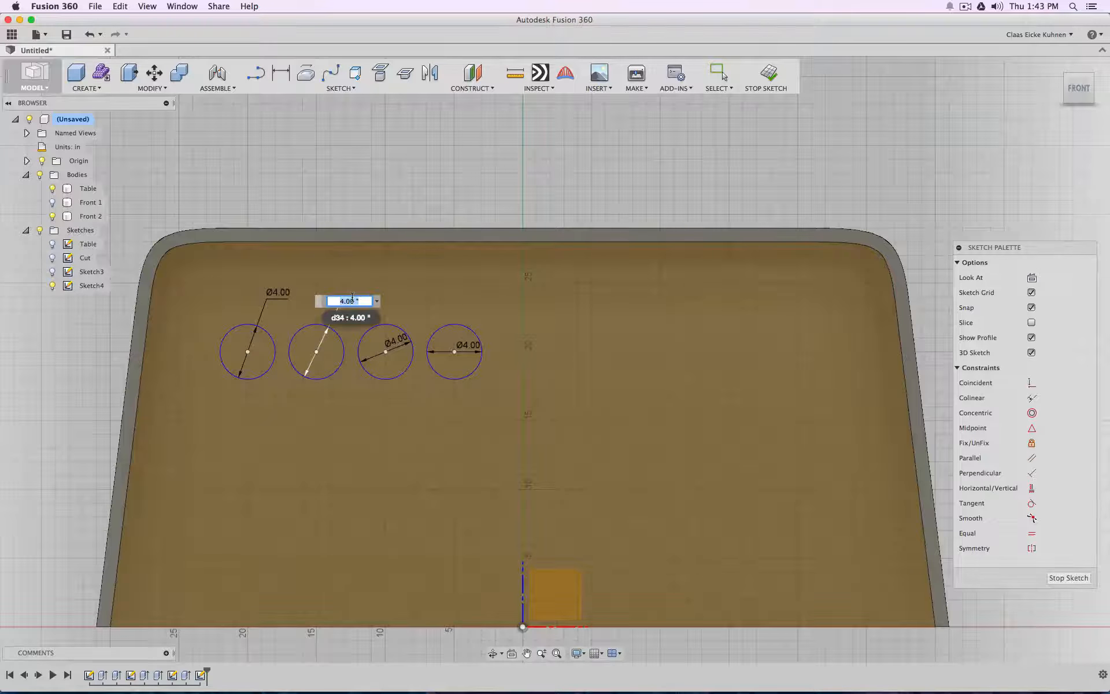
pyautogui.write('d33')
pyautogui.press('Return')
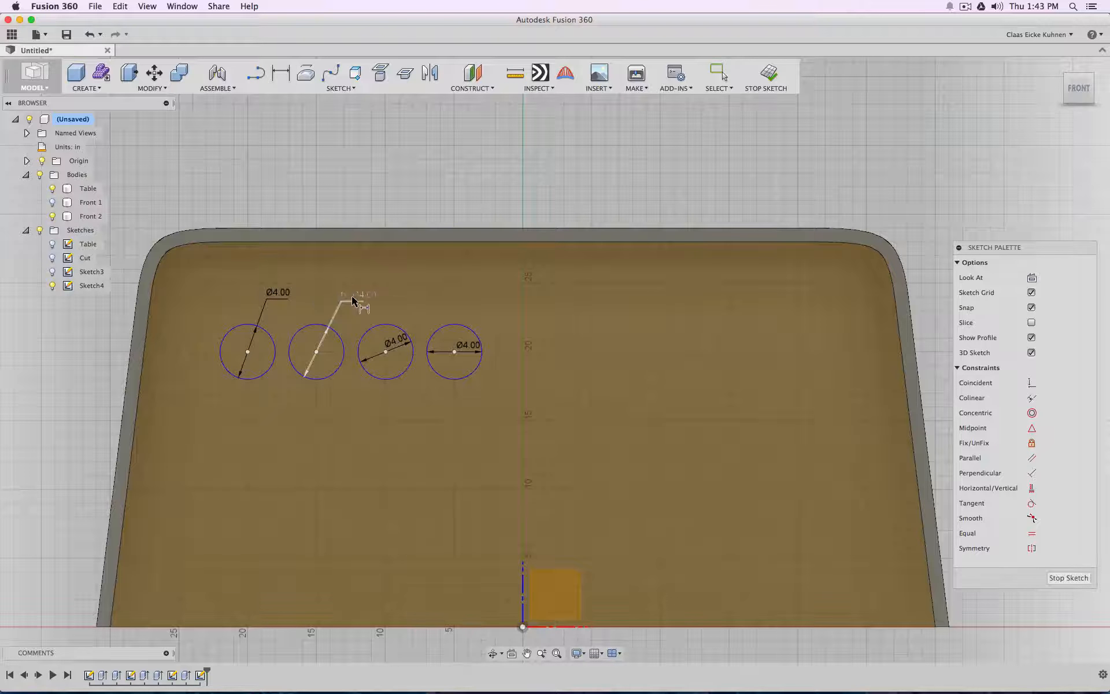
# Step: Link the third circle's existing diameter dimension to the first circle's diameter, without adding a driven dimension
pyautogui.click(402, 305)
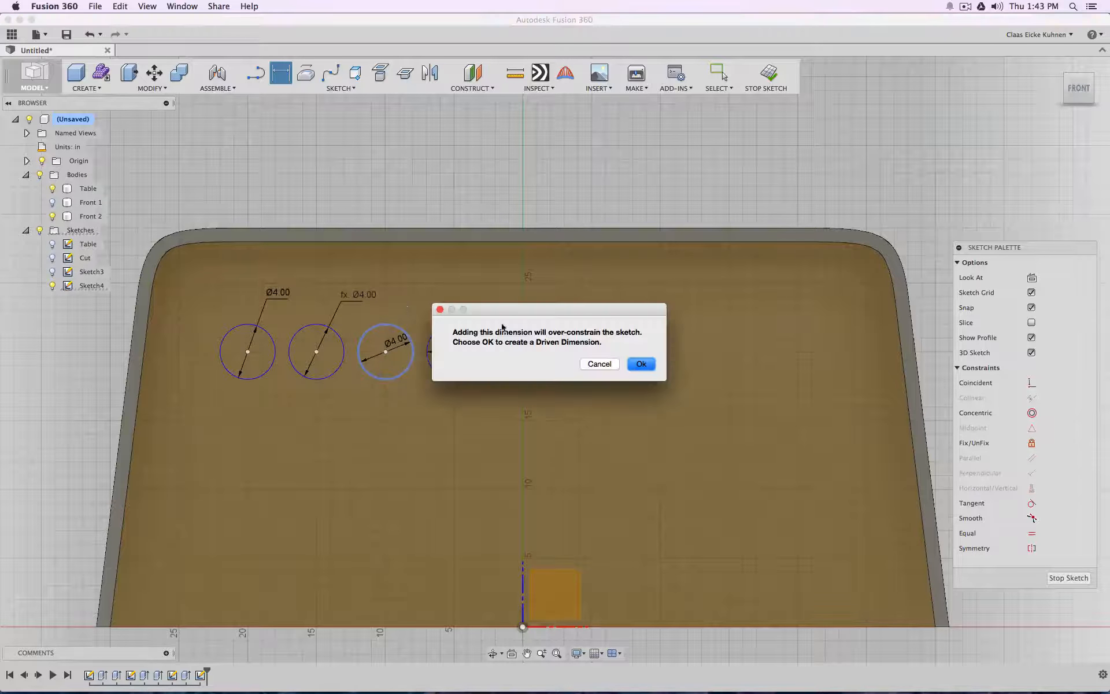
pyautogui.click(598, 368)
pyautogui.click(389, 345)
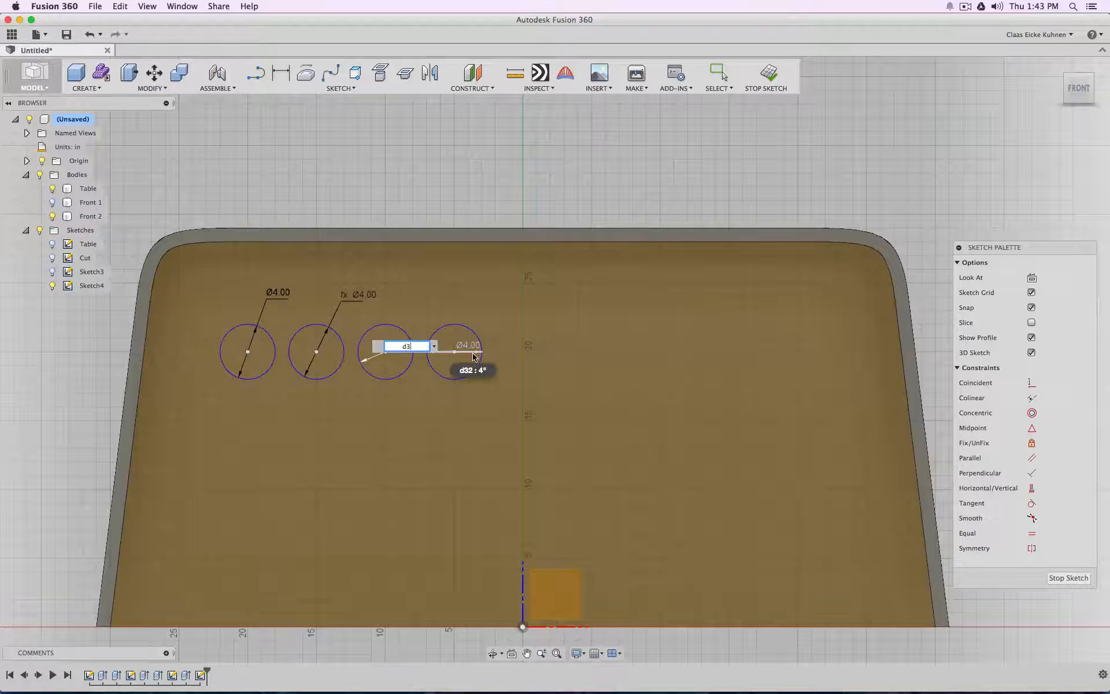
pyautogui.press('Return')
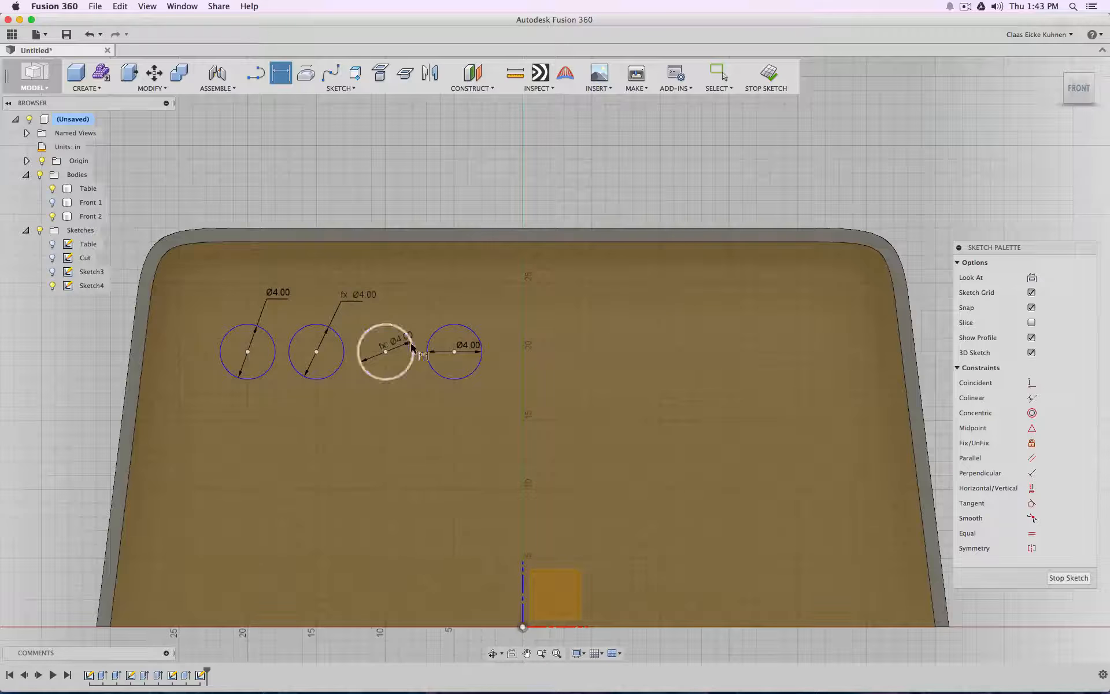
# Step: Place the third and fourth circles' diameter labels above their circles and link the fourth circle's diameter to d33
pyautogui.moveTo(399, 332); pyautogui.dragTo(402, 290)
pyautogui.moveTo(465, 345); pyautogui.dragTo(479, 299)
pyautogui.click(480, 295)
pyautogui.write('d33')
pyautogui.press('Return')
pyautogui.press('Escape')
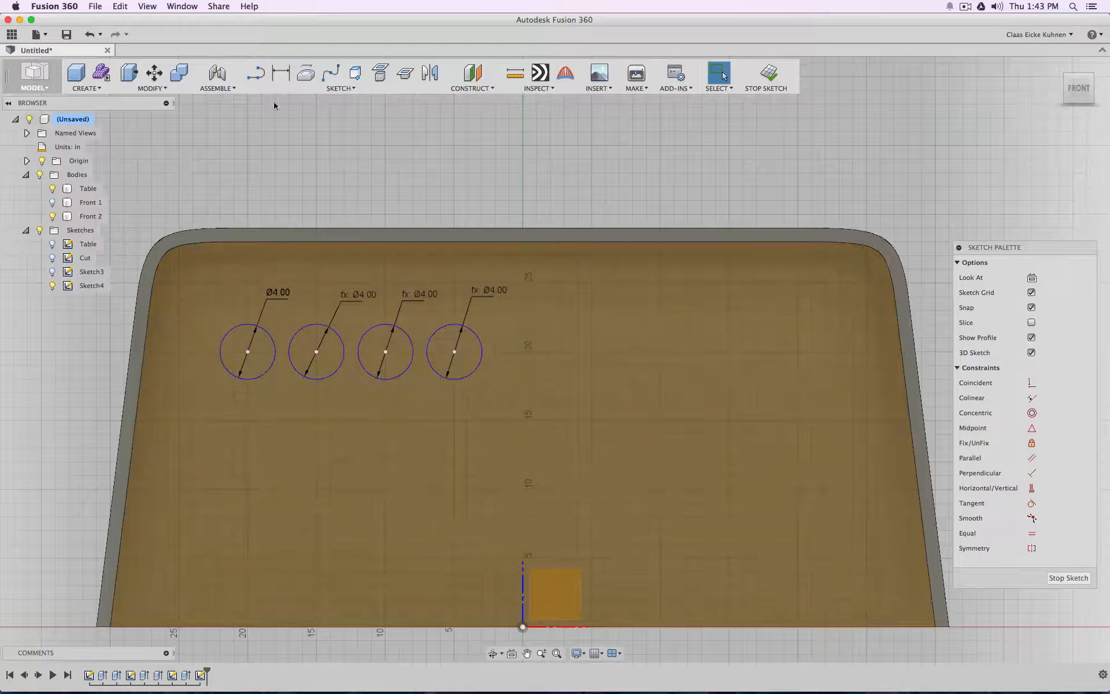
# Step: Dimension the horizontal spacing between the first and second circles' centres at 5 inches
pyautogui.click(281, 72)
pyautogui.click(248, 351)
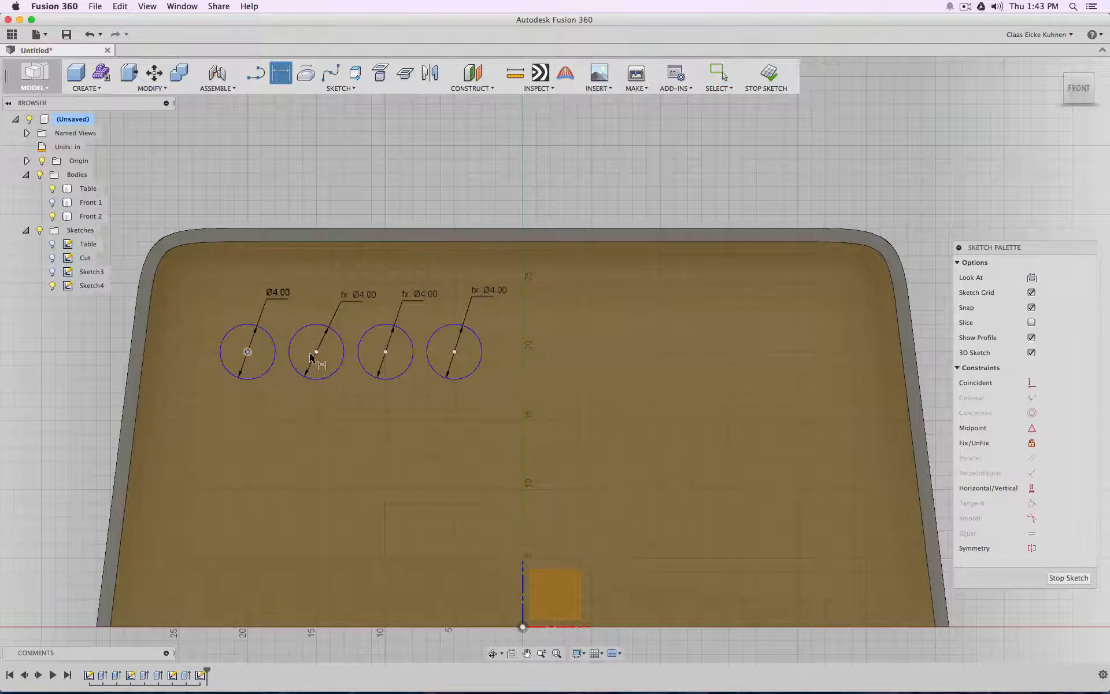
pyautogui.click(316, 352)
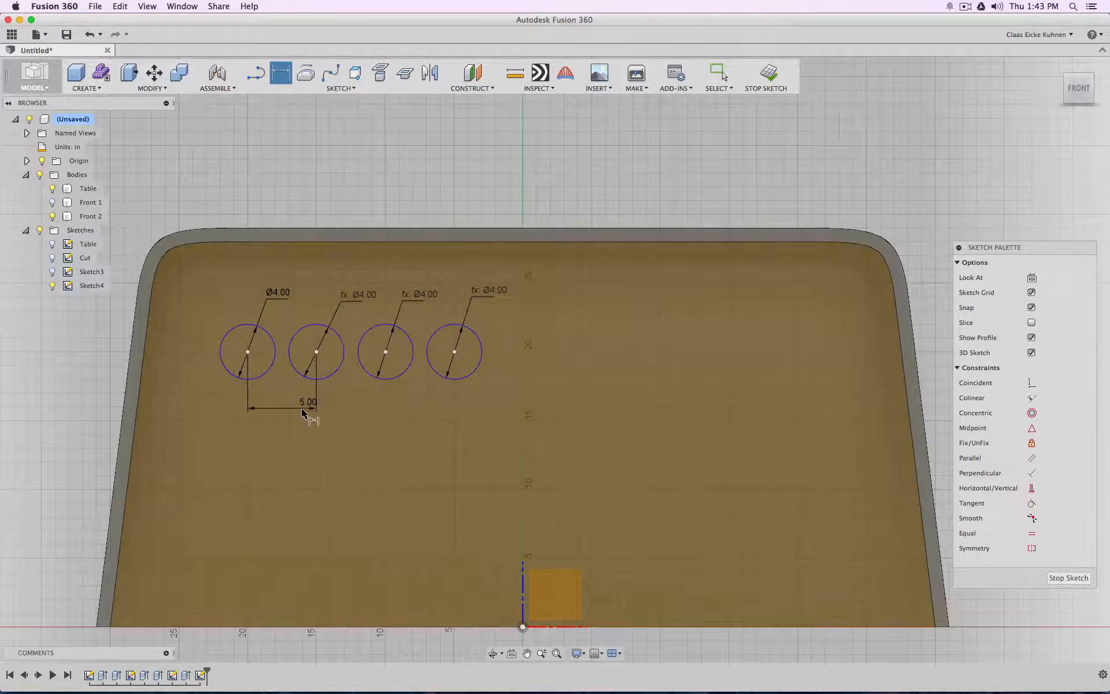
pyautogui.click(304, 403)
pyautogui.press('Return')
# Step: Dimension the centre spacings between the second and third circles and between the third and fourth circles, linking both to d35
pyautogui.click(375, 392)
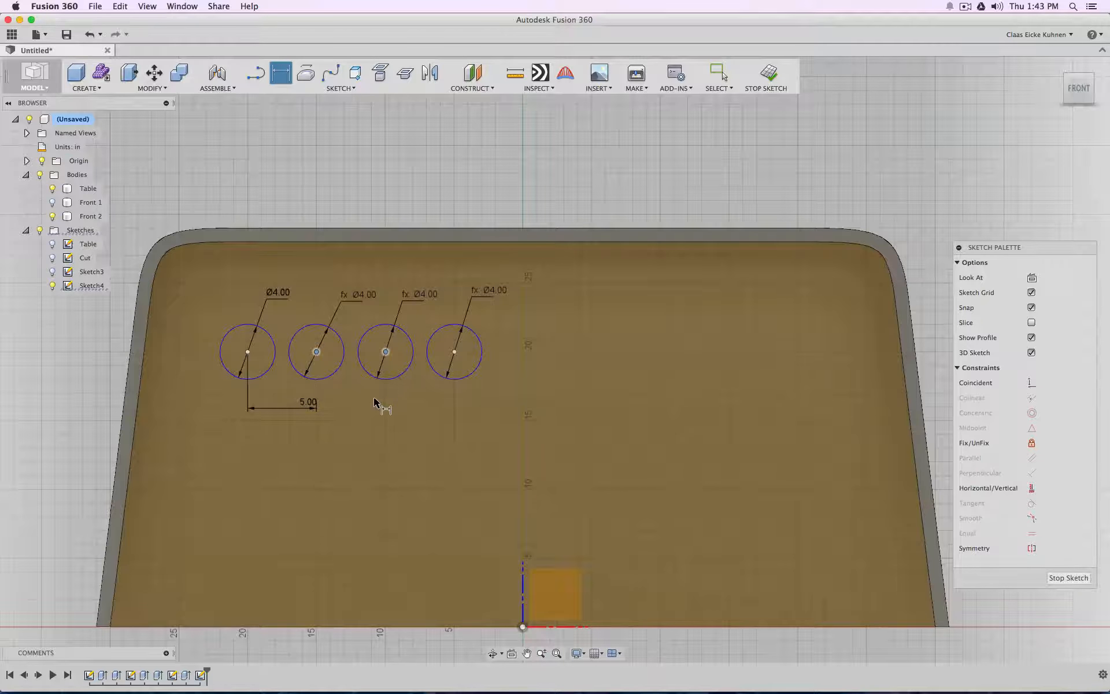
pyautogui.click(373, 398)
pyautogui.write('d35')
pyautogui.press('Return')
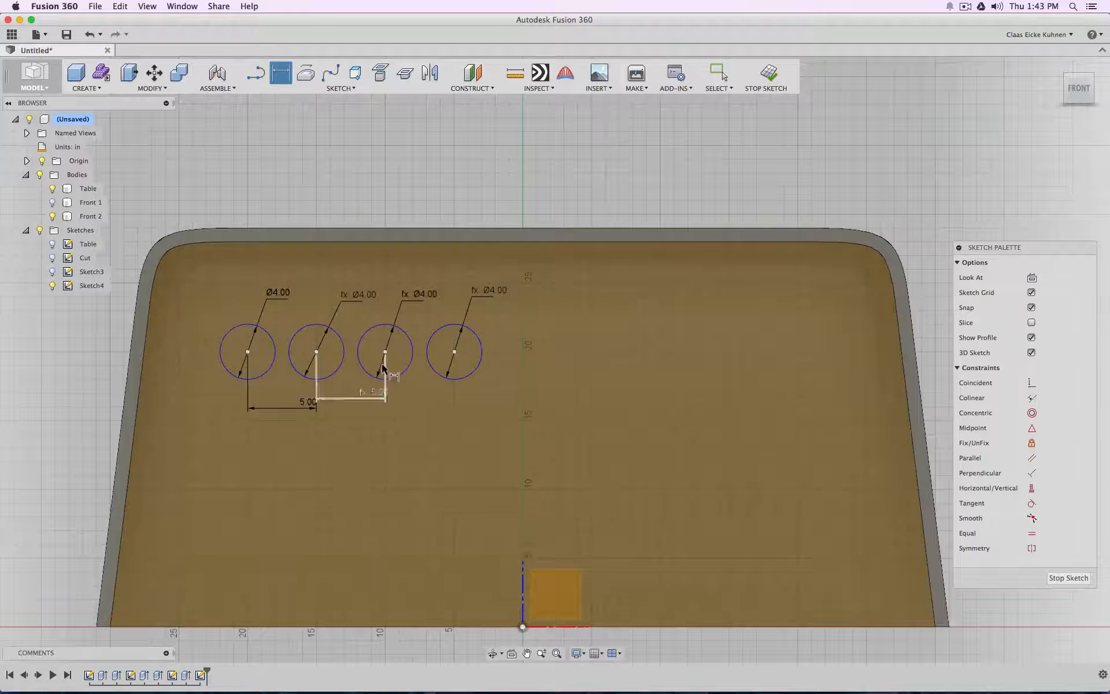
pyautogui.click(385, 352)
pyautogui.click(455, 353)
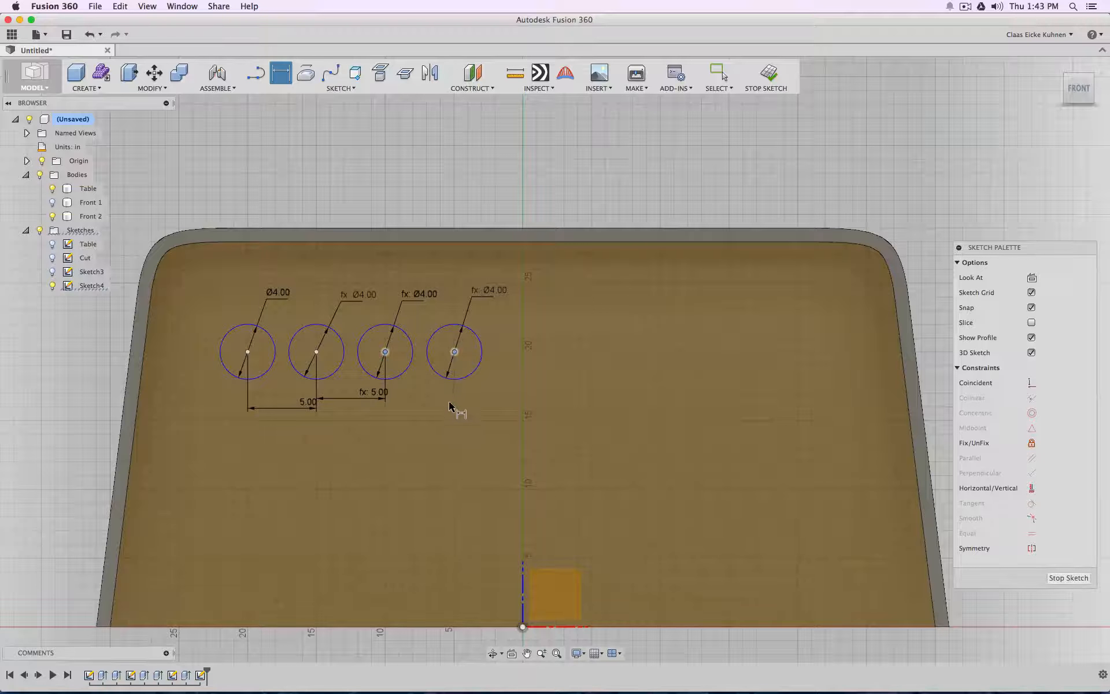
pyautogui.click(443, 404)
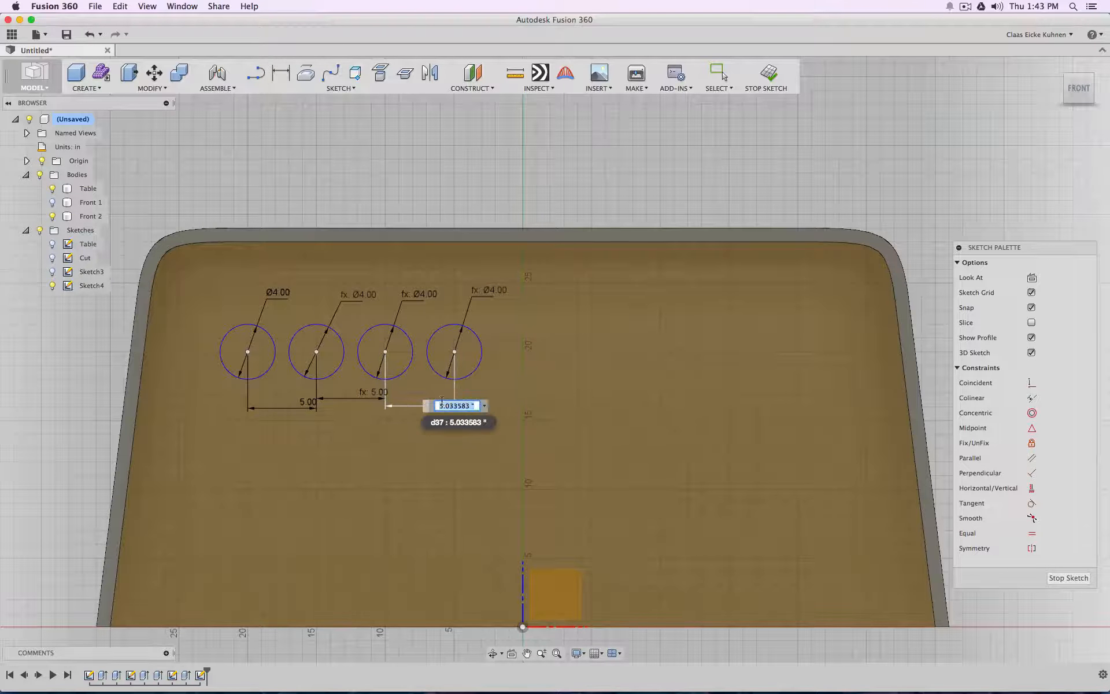
pyautogui.write('d35')
pyautogui.press('Return')
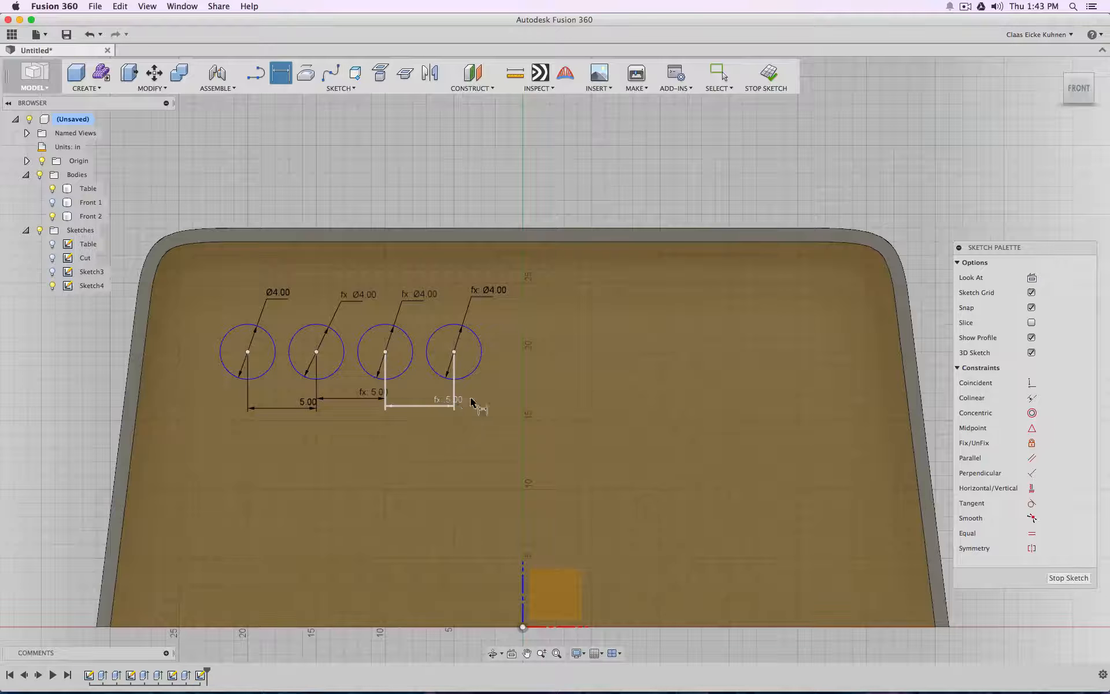
# Step: Dimension the horizontal distance from the fourth circle's centre to the origin, linking it to d35
pyautogui.click(453, 352)
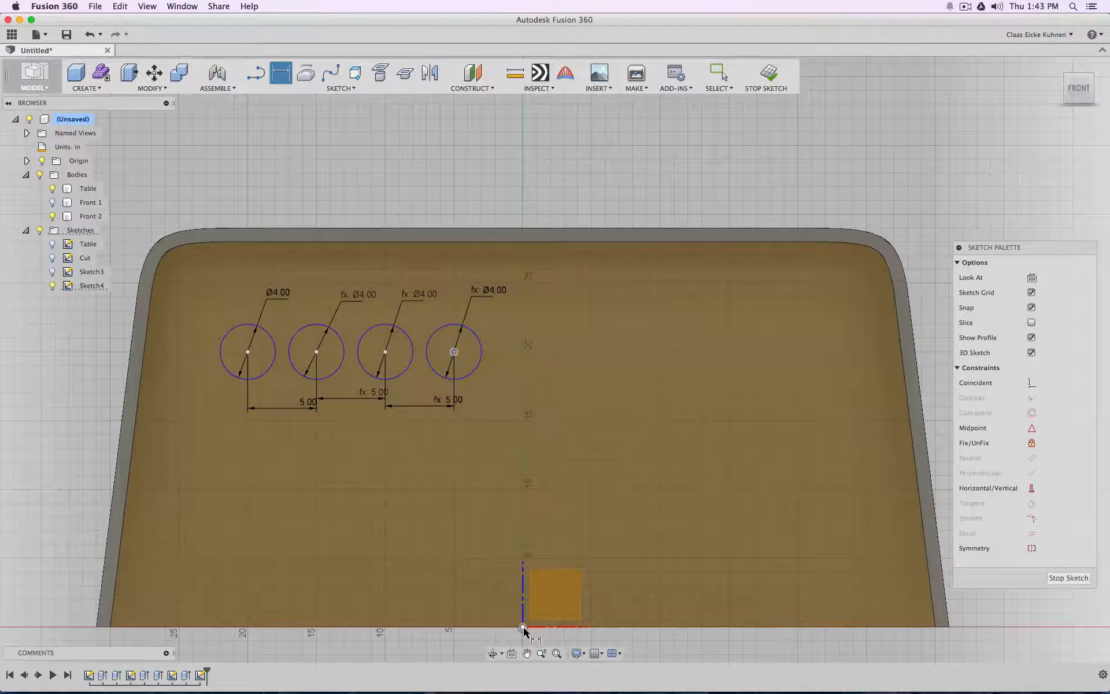
pyautogui.click(523, 565)
pyautogui.click(516, 339)
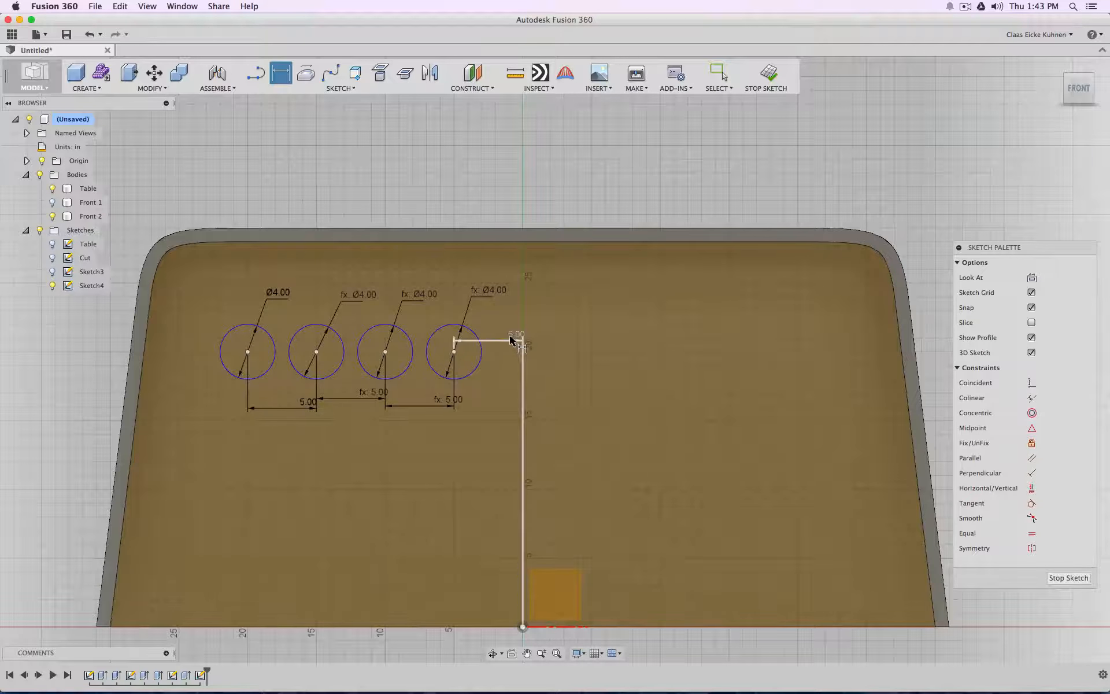
pyautogui.write('d35')
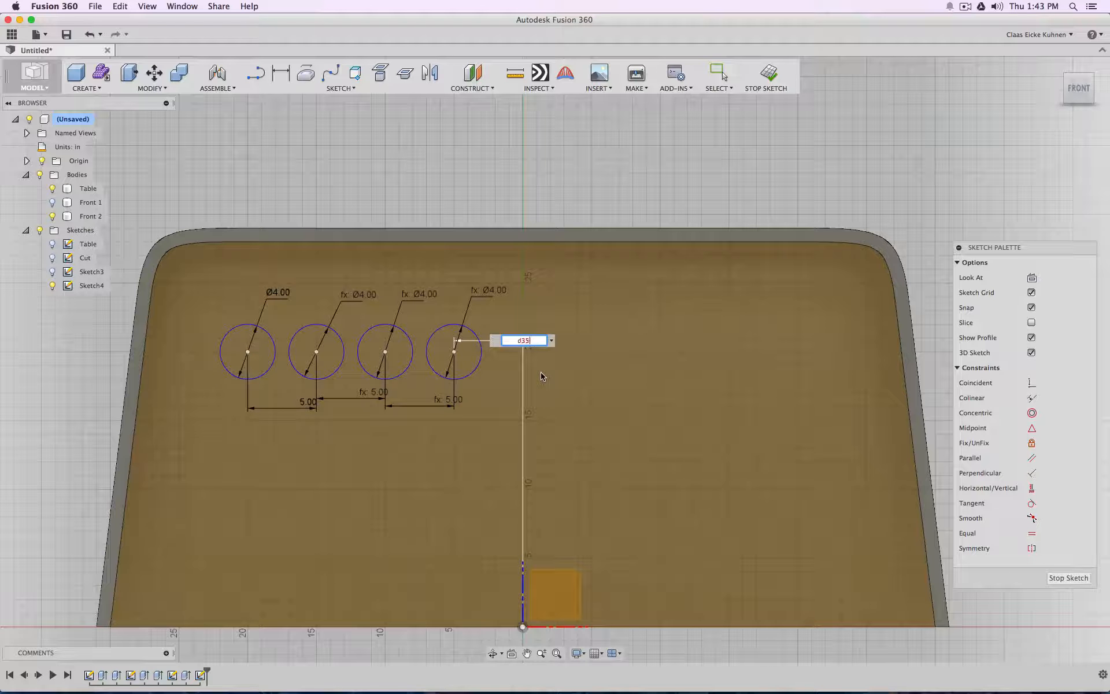
pyautogui.press('Return')
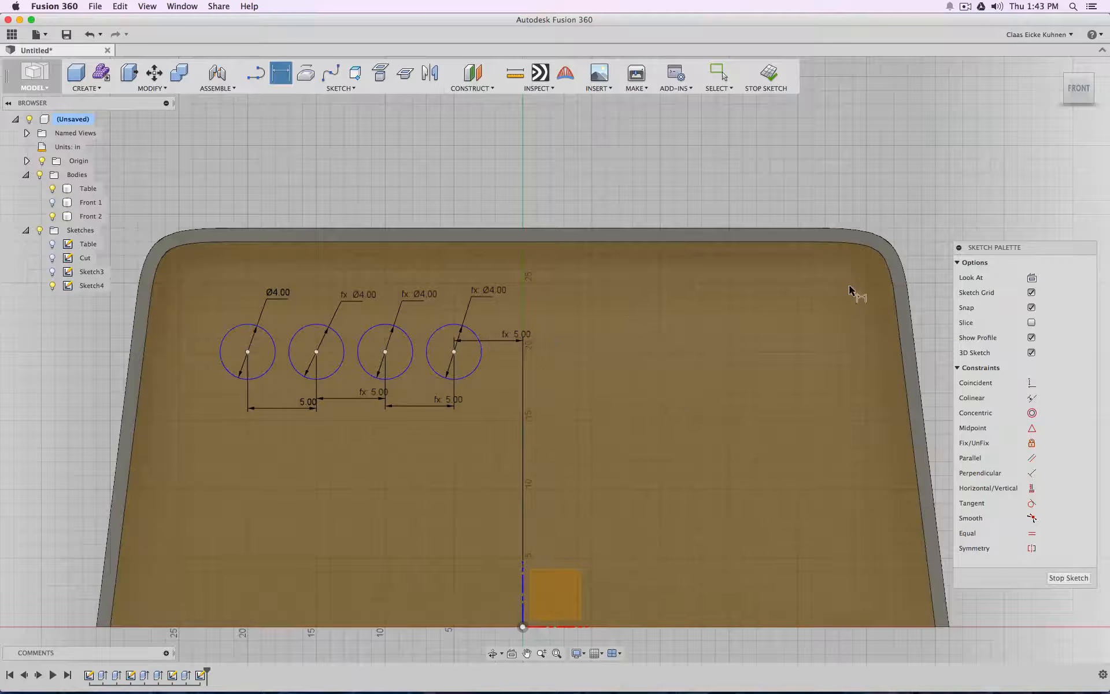
# Step: Finish the sketch and extrude the four circle profiles as a cut into the Front 2 panel with a distance of -3.261 inches
pyautogui.moveTo(1090, 97); pyautogui.dragTo(966, 114)
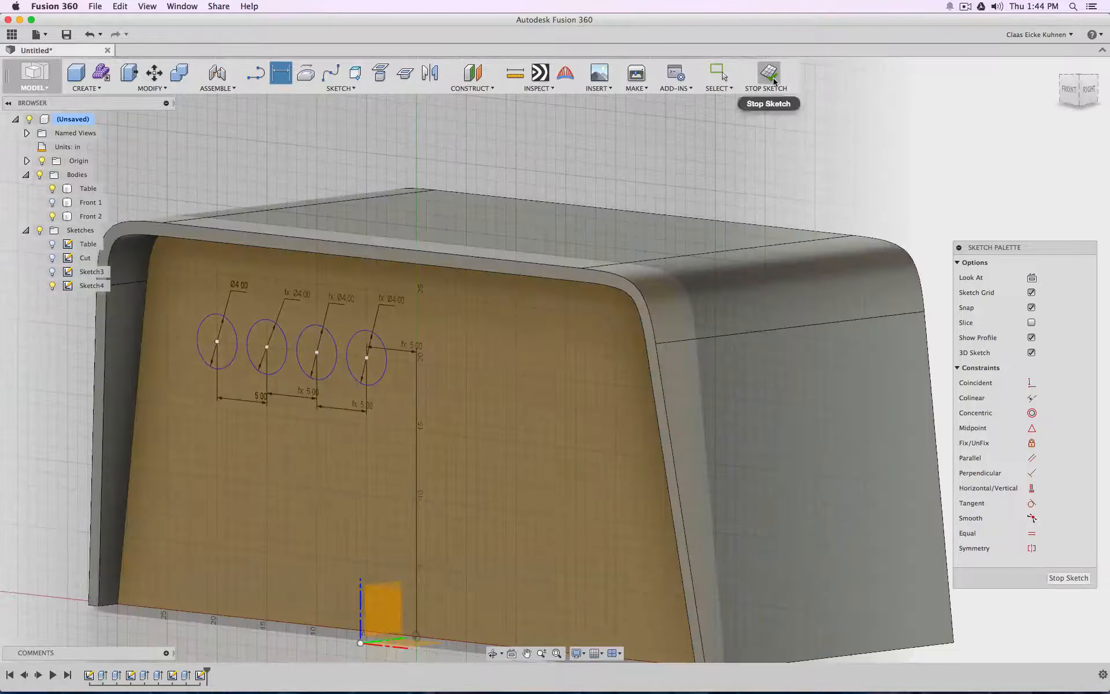
pyautogui.click(769, 74)
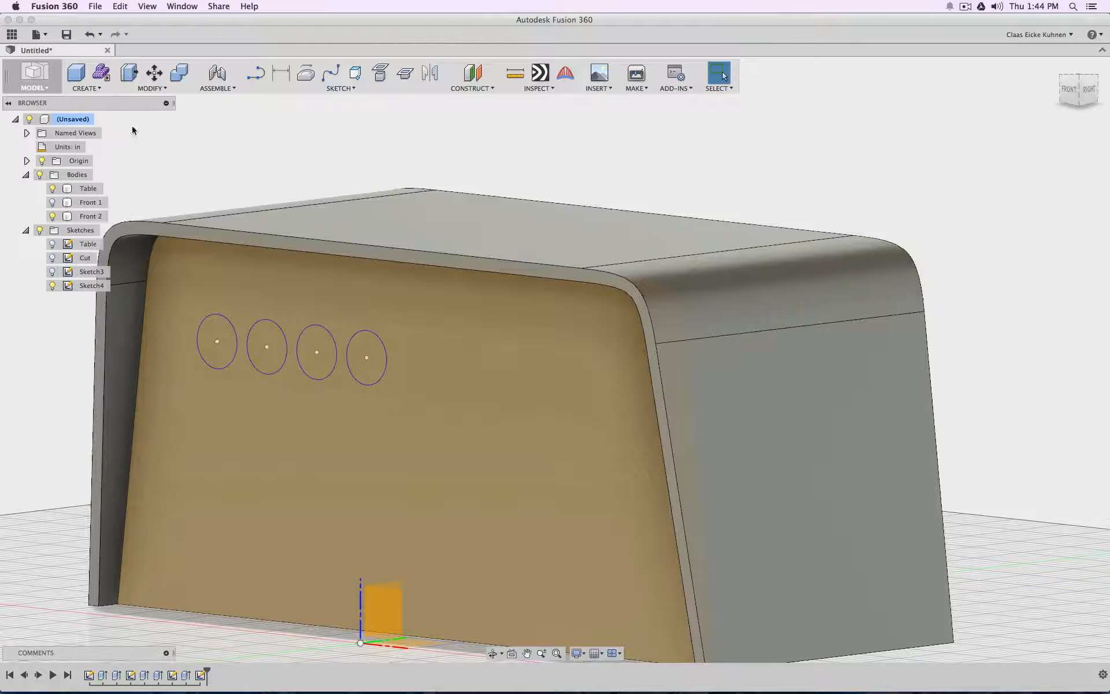
pyautogui.click(98, 88)
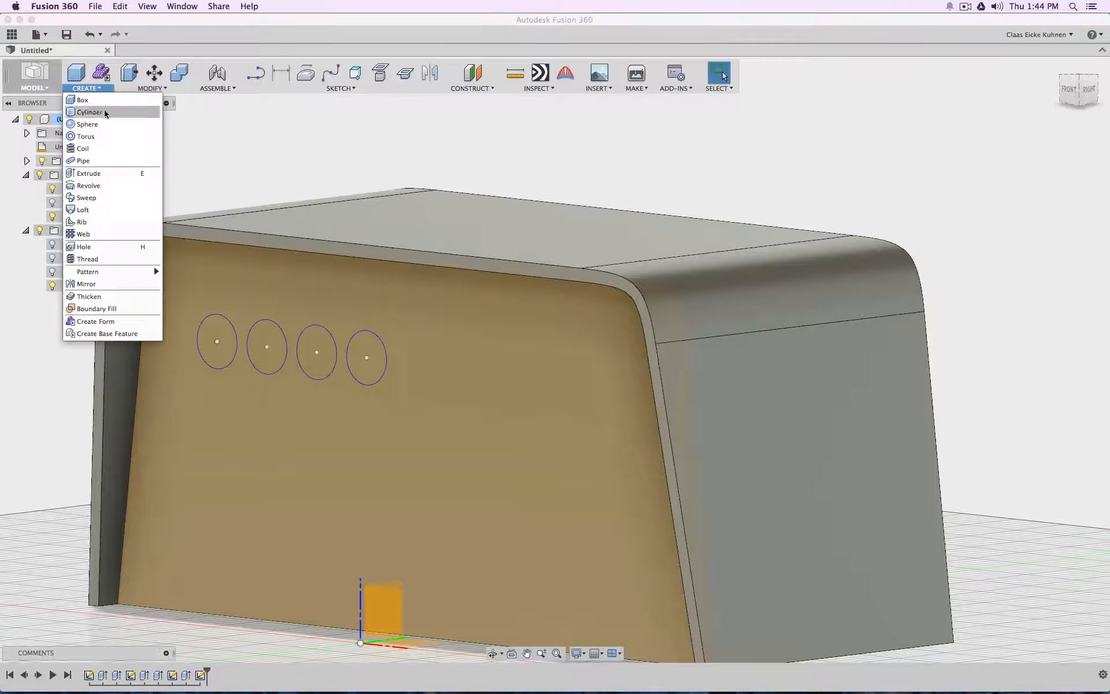
pyautogui.click(116, 172)
pyautogui.click(222, 333)
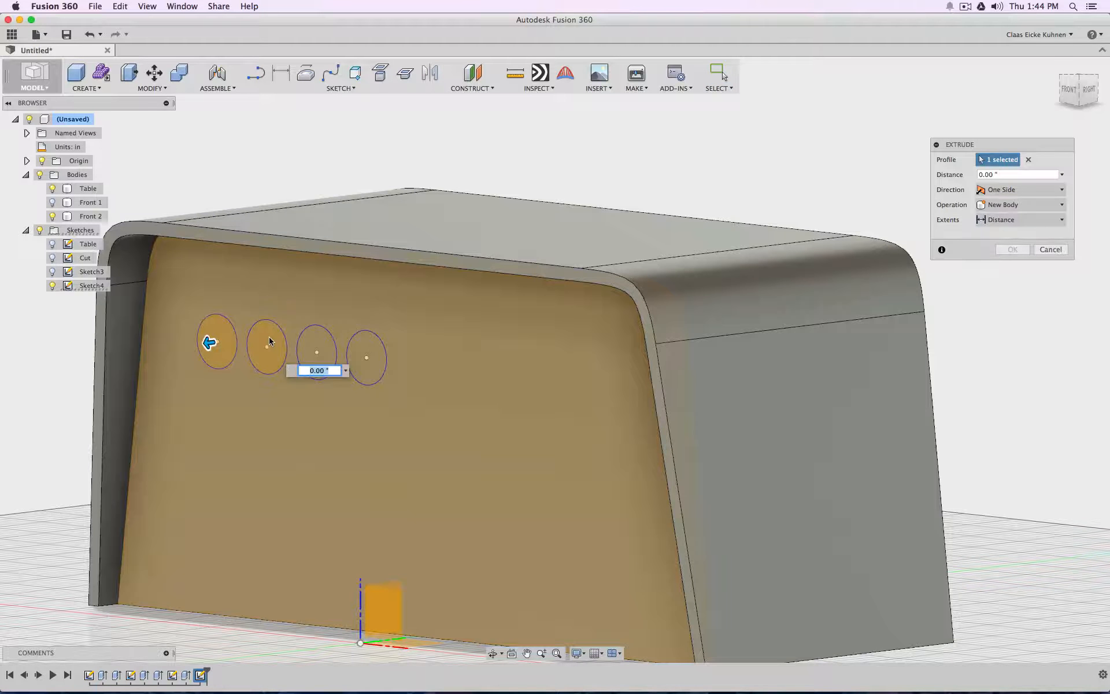
pyautogui.click(270, 343)
pyautogui.click(316, 348)
pyautogui.click(362, 348)
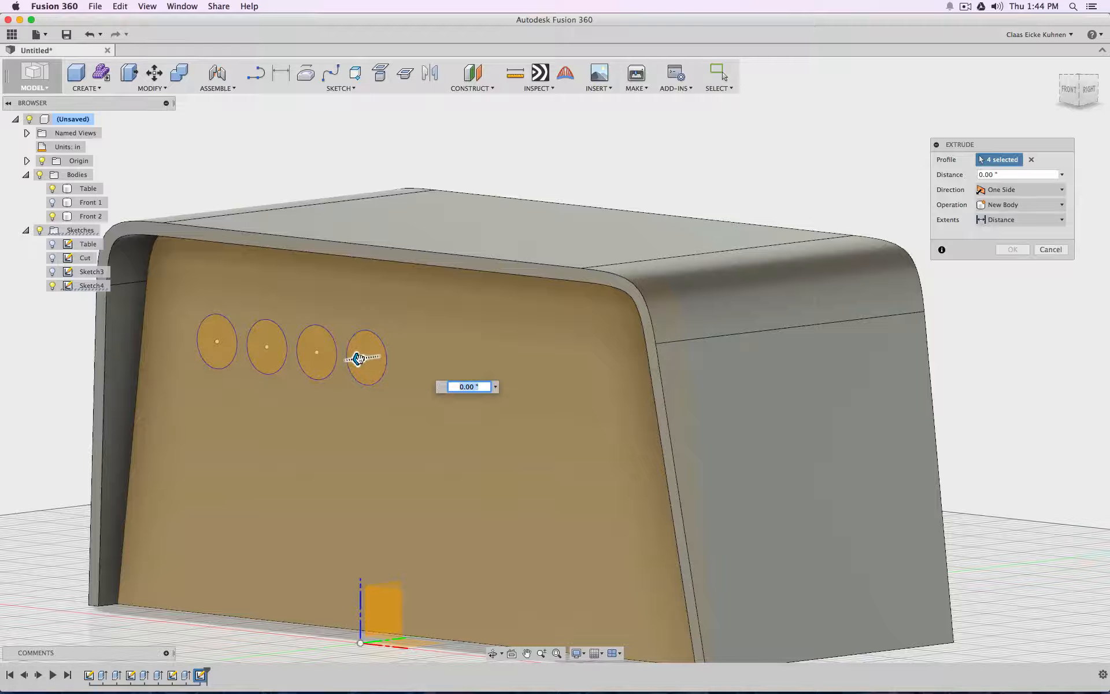
pyautogui.moveTo(359, 359); pyautogui.dragTo(407, 357)
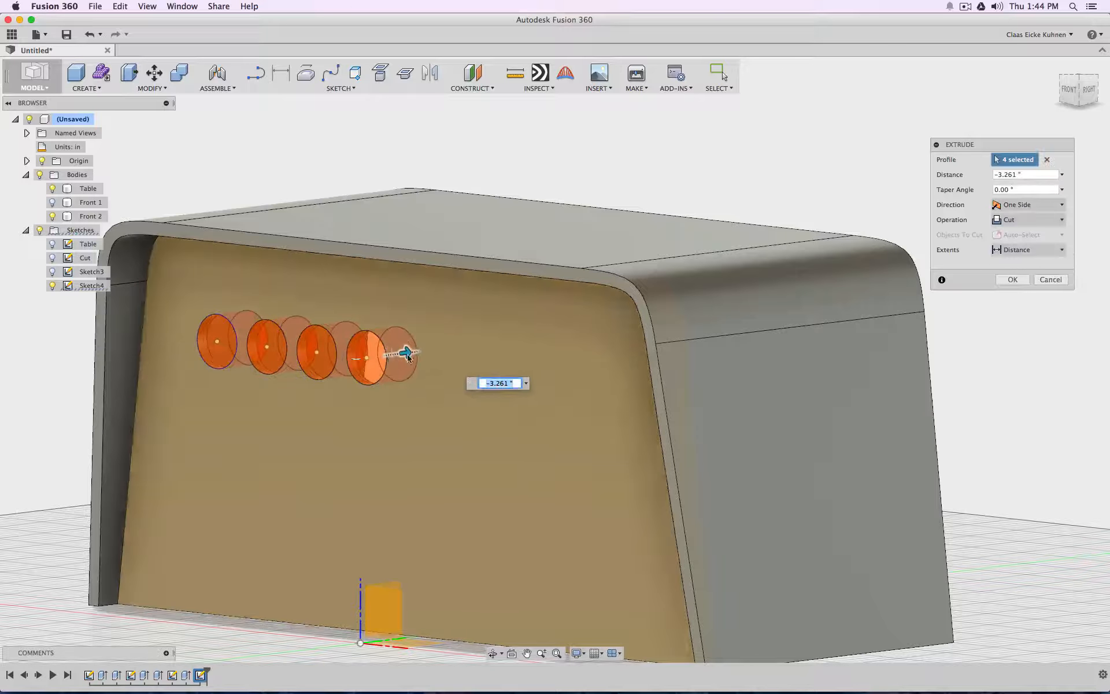
pyautogui.click(1012, 280)
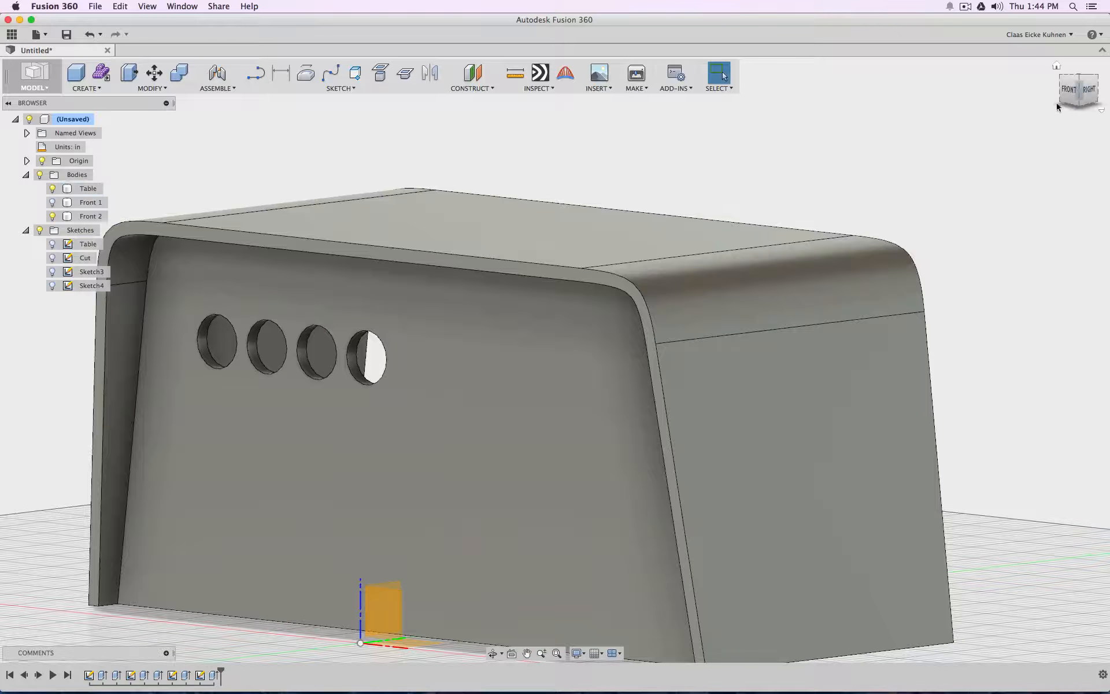
# Step: Edit the circles' extrude cut feature and reduce its distance to -0.255 inches
pyautogui.moveTo(1087, 92); pyautogui.dragTo(1098, 68)
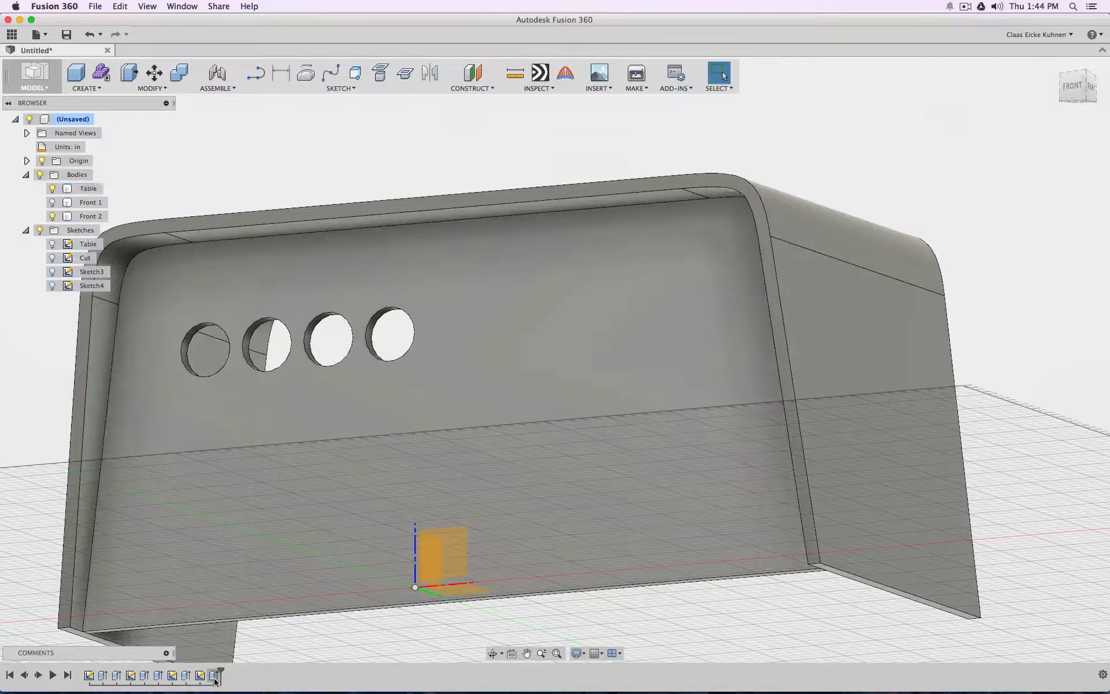
pyautogui.rightClick(214, 676)
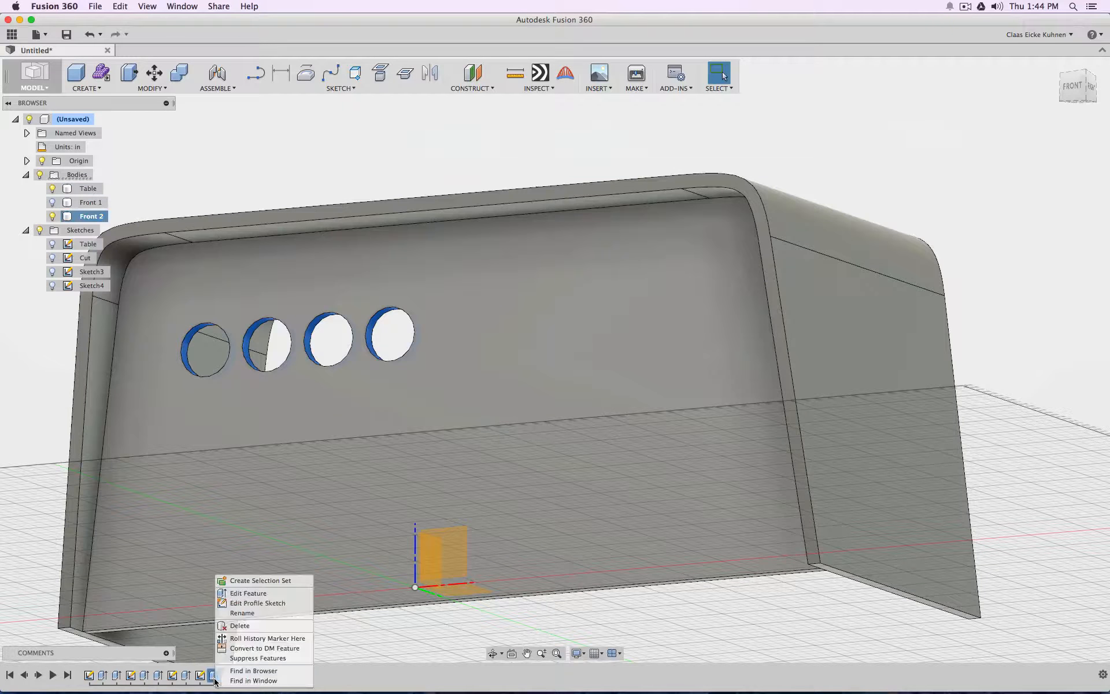
pyautogui.click(248, 593)
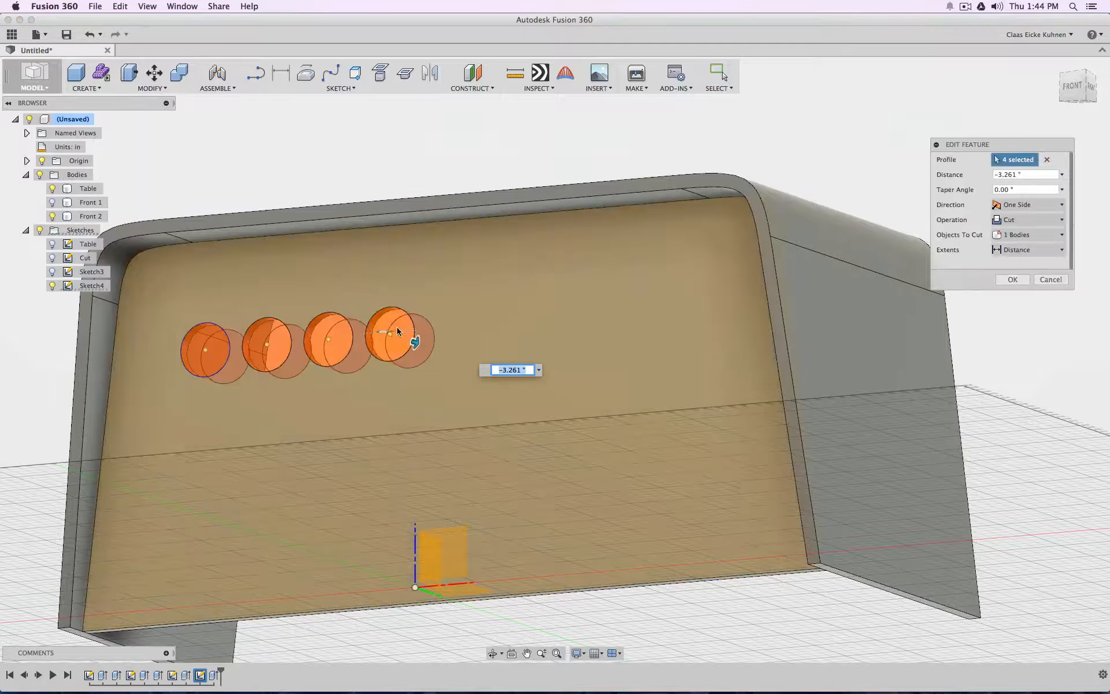
pyautogui.moveTo(411, 339)
pyautogui.mouseDown()
pyautogui.moveTo(397, 329)
pyautogui.moveTo(398, 339)
pyautogui.mouseUp()
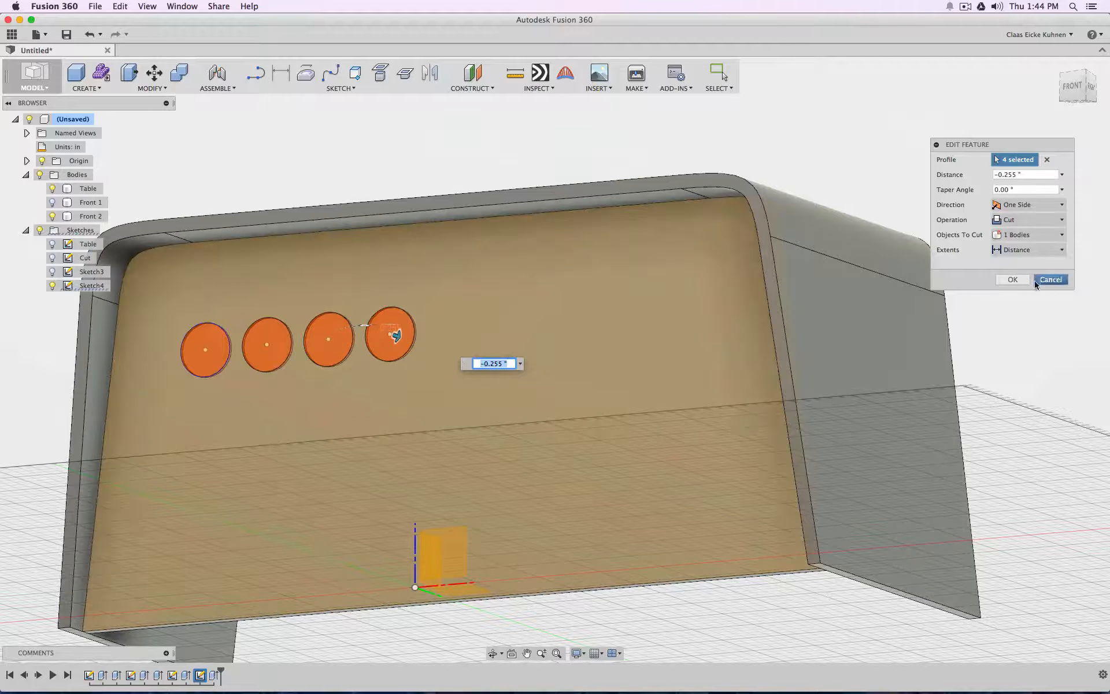
pyautogui.click(1012, 279)
# Step: Examine the table and the row of circular cuts in its front panel from several angles
pyautogui.moveTo(1073, 87); pyautogui.dragTo(1071, 94)
pyautogui.scroll(-5, 924, 234)
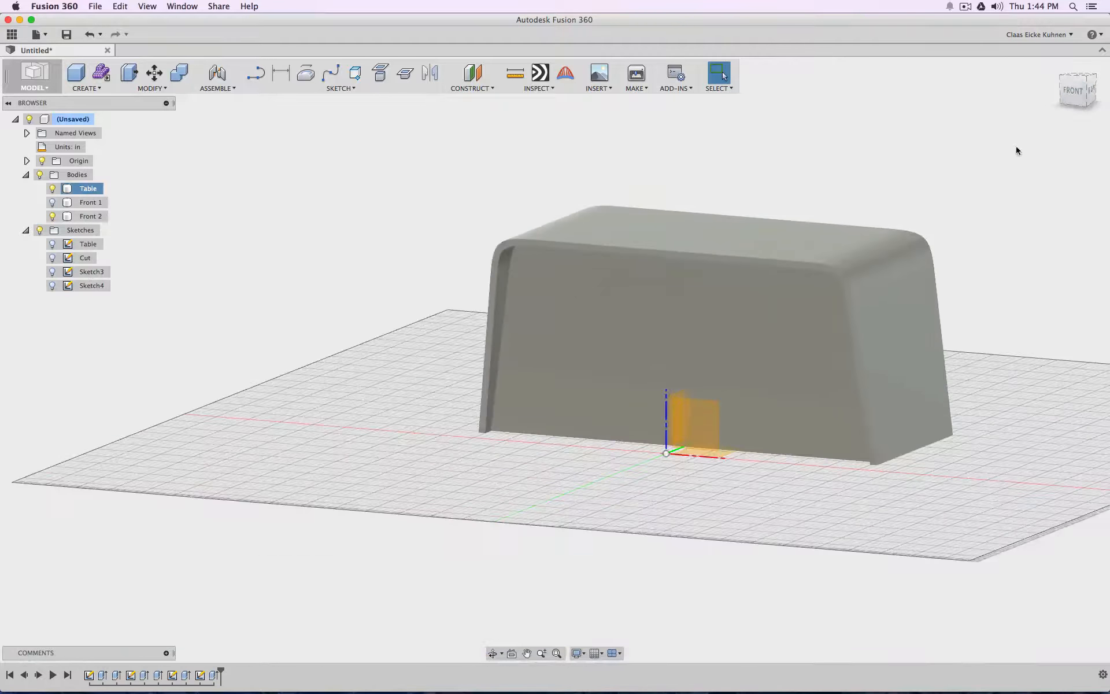
pyautogui.moveTo(1070, 94); pyautogui.dragTo(1090, 100)
pyautogui.moveTo(934, 204); pyautogui.dragTo(795, 302, button='middle')
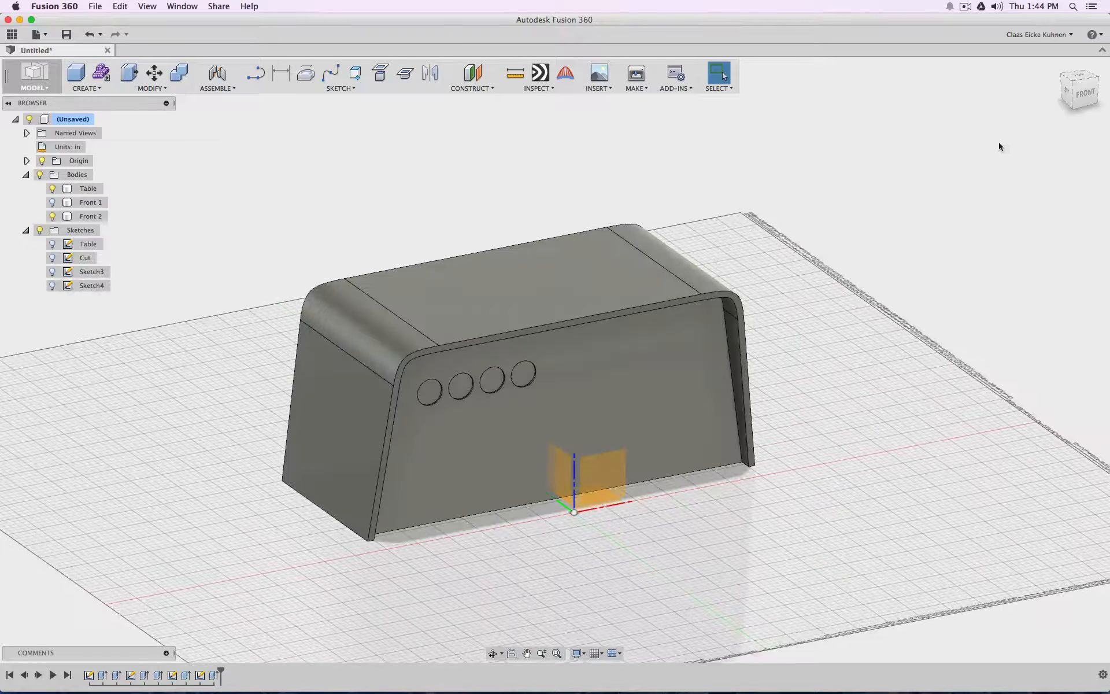
pyautogui.click(1084, 91)
pyautogui.moveTo(1082, 96); pyautogui.dragTo(1003, 139)
pyautogui.moveTo(961, 192)
pyautogui.mouseDown(button='middle')
pyautogui.moveTo(865, 196)
pyautogui.moveTo(906, 169)
pyautogui.mouseUp(button='middle')
pyautogui.press('Escape')
pyautogui.scroll(-5, 919, 215)
pyautogui.scroll(6, 825, 305)
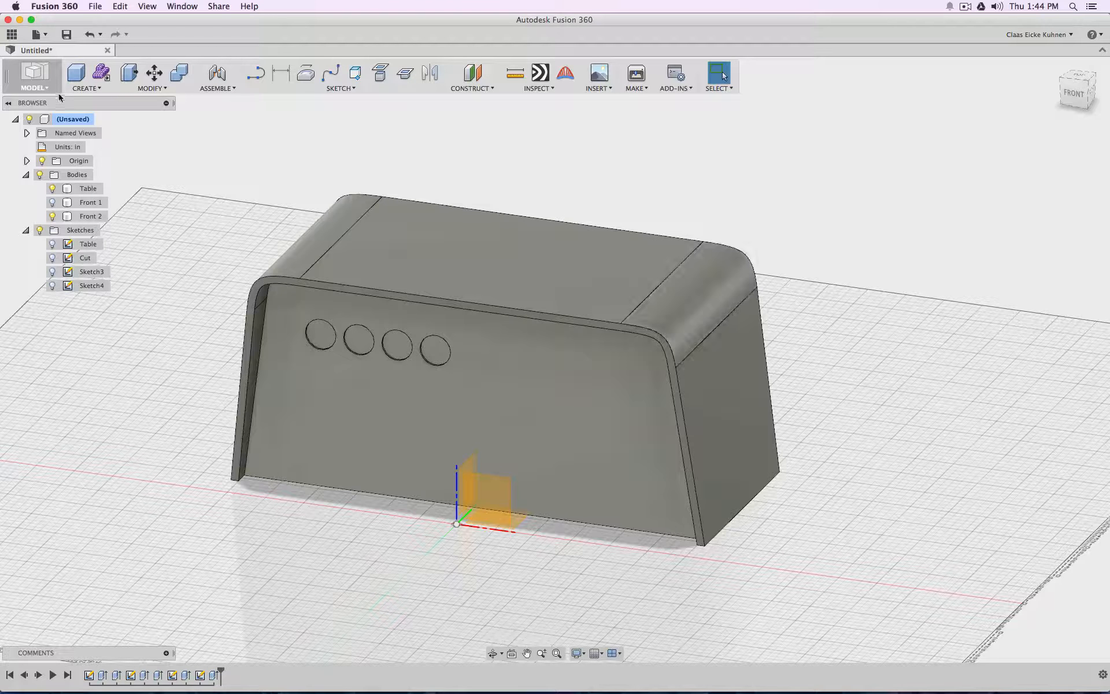
pyautogui.click(85, 88)
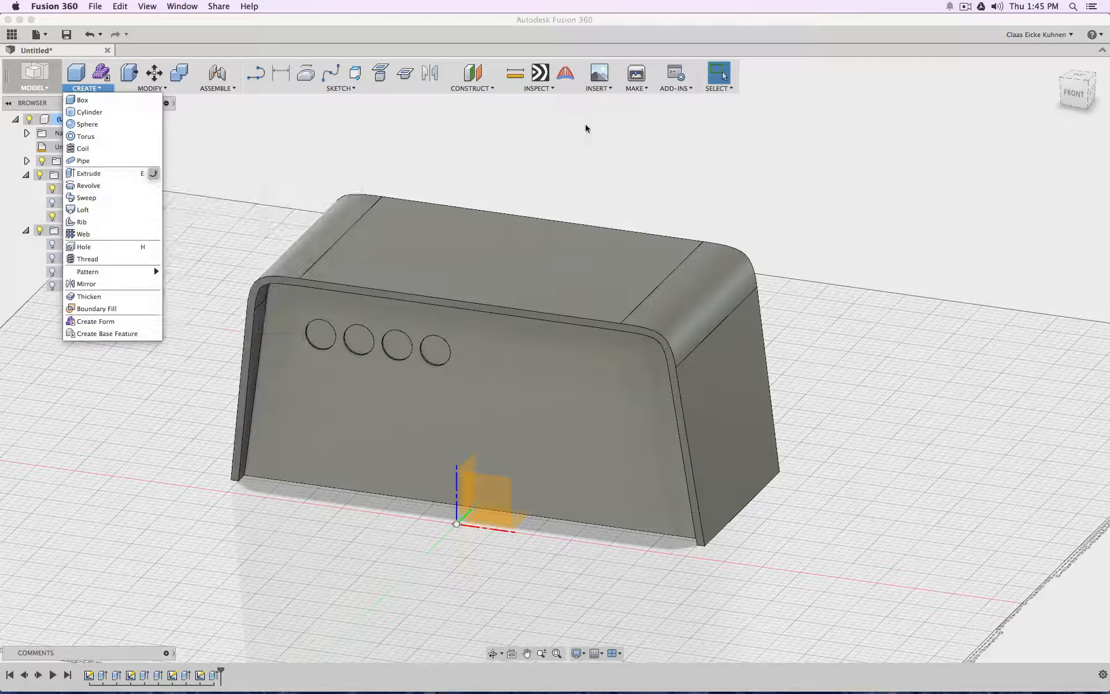
pyautogui.click(755, 145)
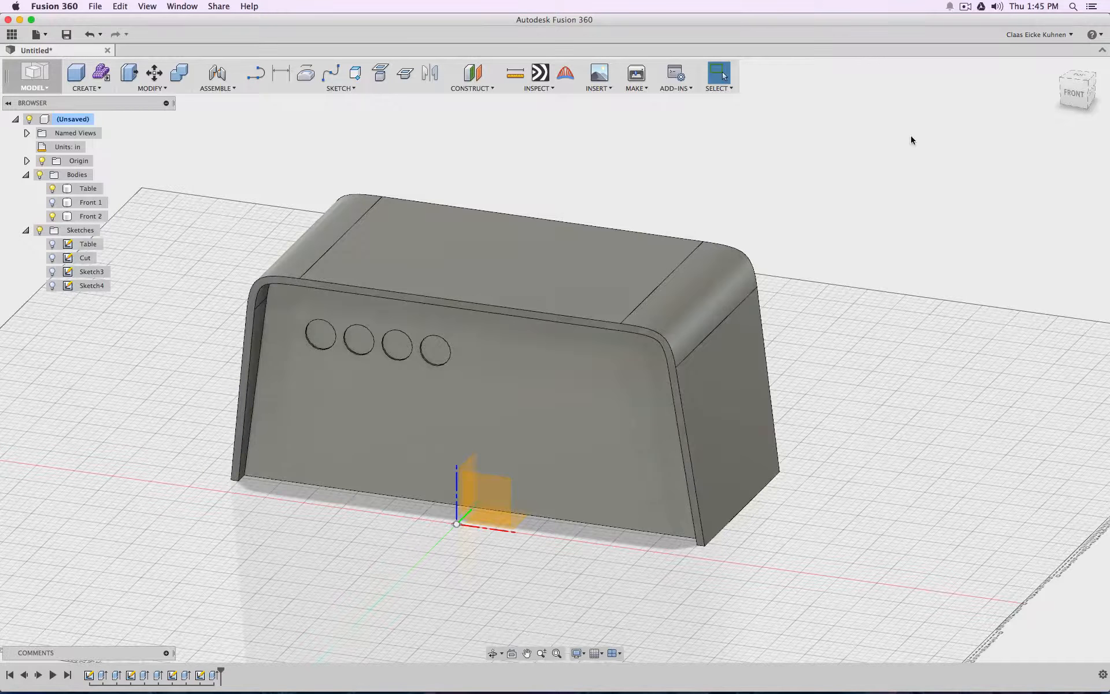
# Step: Roll the design history back to the start and replay the modelling sequence through its last feature
pyautogui.click(1091, 97)
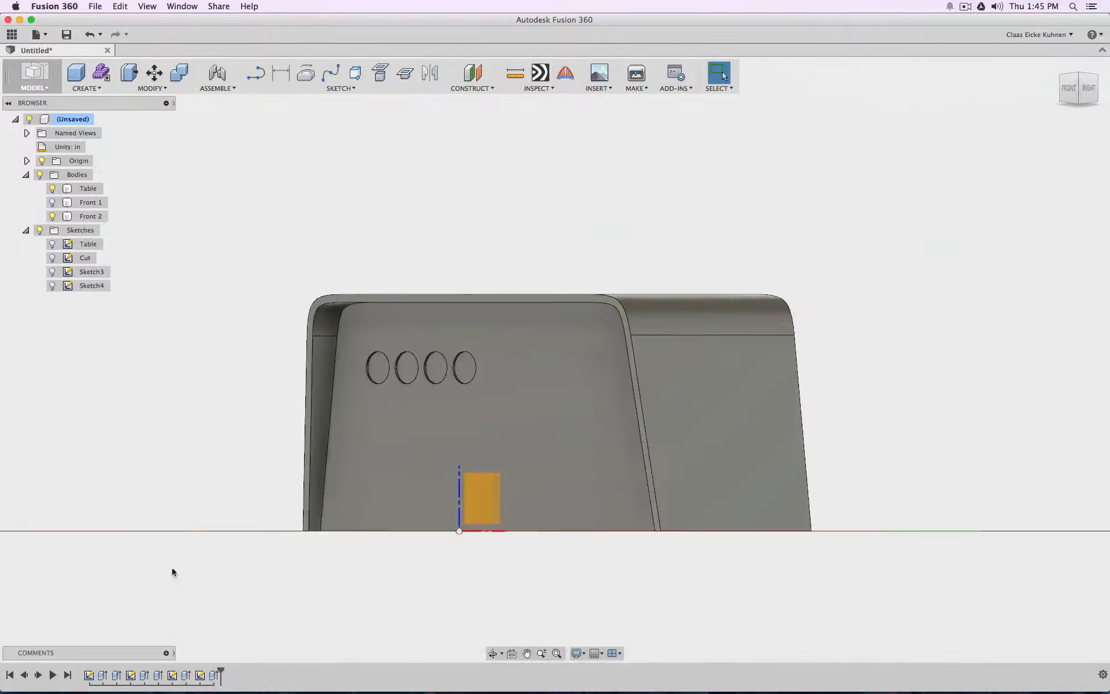
pyautogui.moveTo(221, 671); pyautogui.dragTo(64, 677)
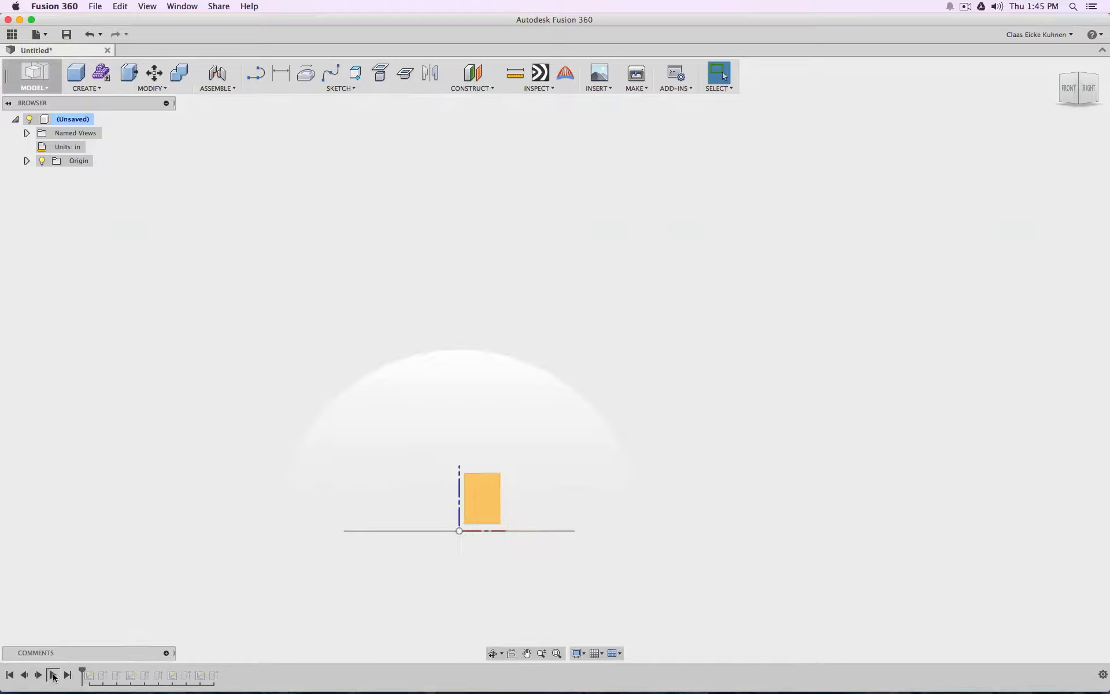
pyautogui.click(53, 676)
pyautogui.click(68, 676)
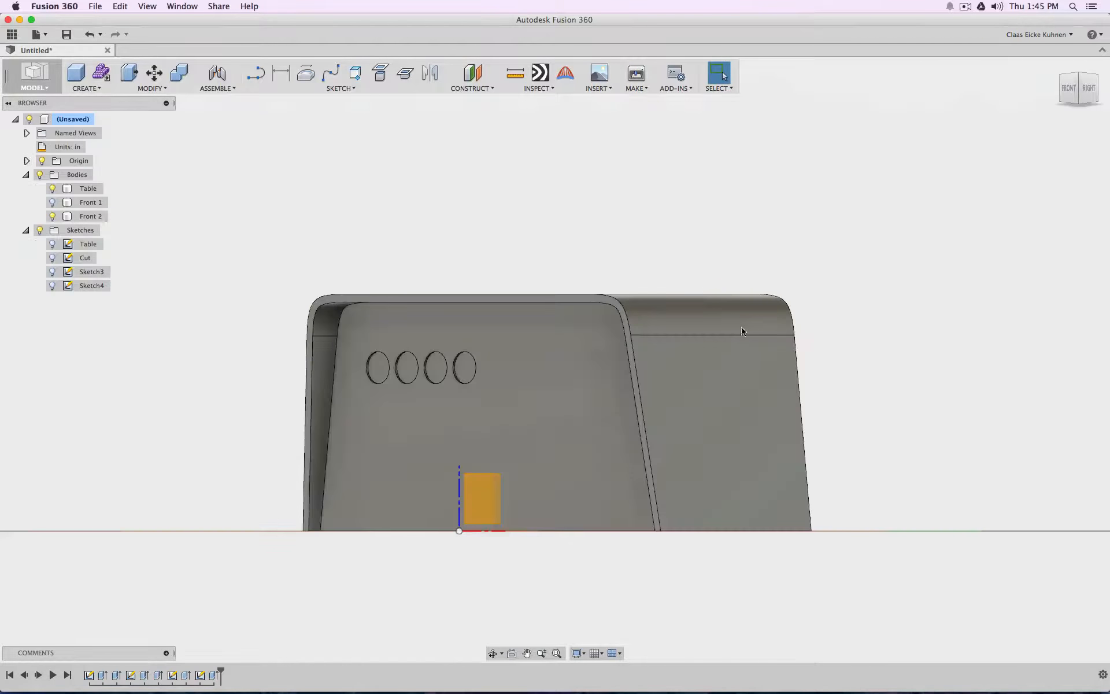
pyautogui.click(1063, 103)
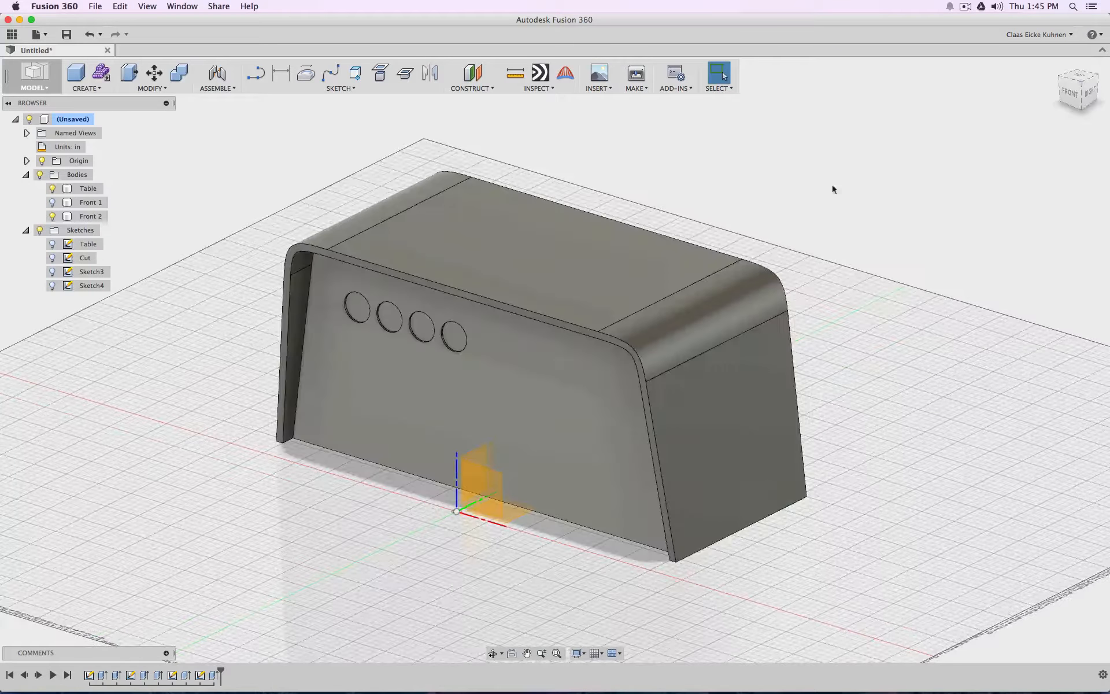
pyautogui.moveTo(747, 208); pyautogui.dragTo(776, 228, button='middle')
pyautogui.scroll(-3, 775, 228)
pyautogui.scroll(5, 775, 228)
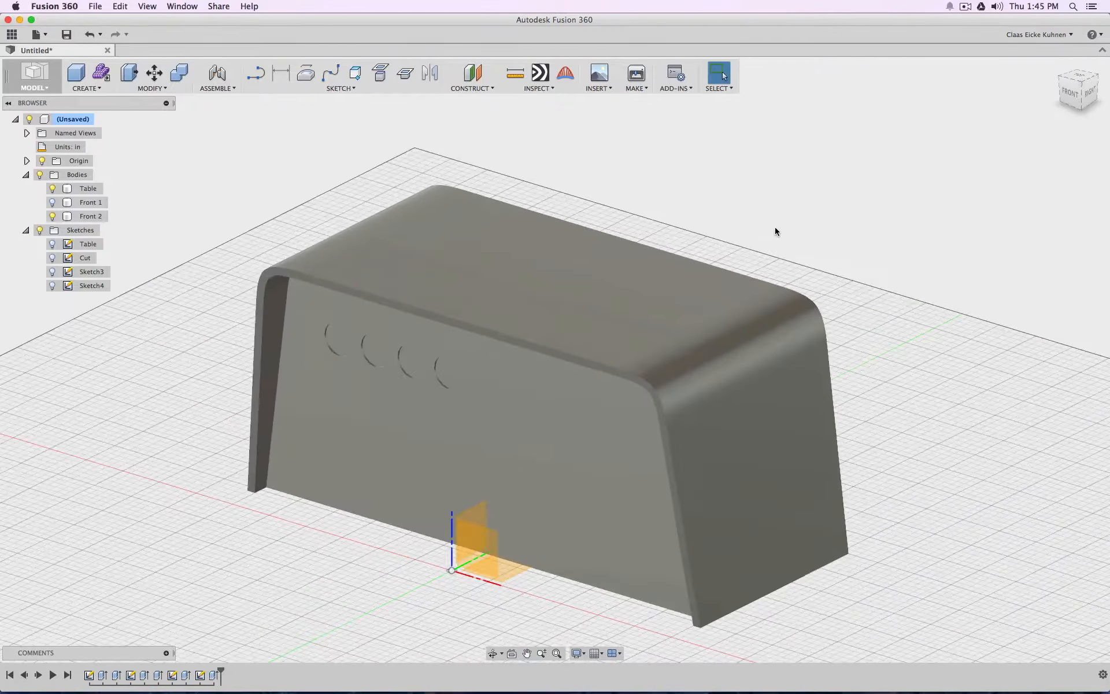